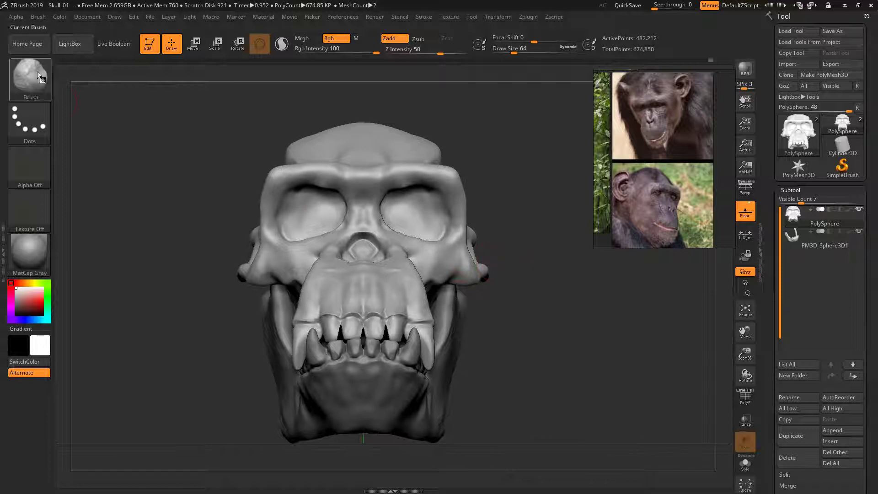
Step: Select the ChiselCreature brush and move the primate reference image window clear of the brush shapes
{"action": "left_click_drag", "start_coordinate": [204, 152], "coordinate": [57, 84]}
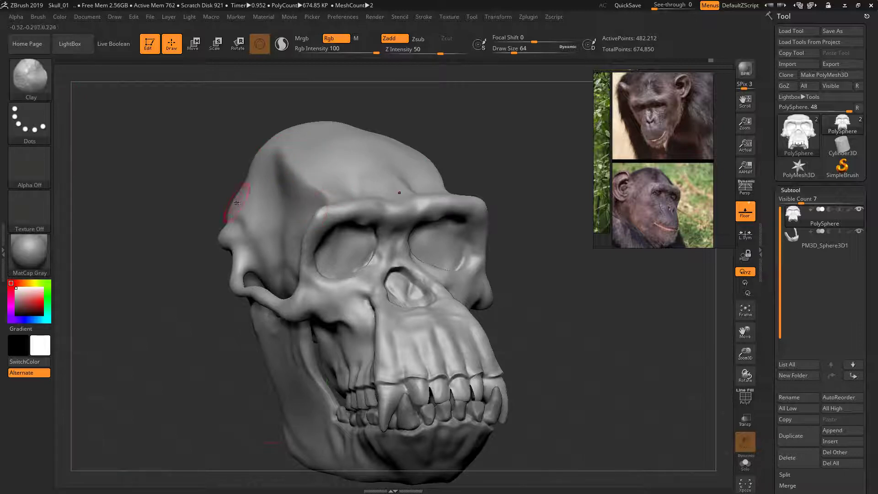
{"action": "left_click", "coordinate": [36, 90]}
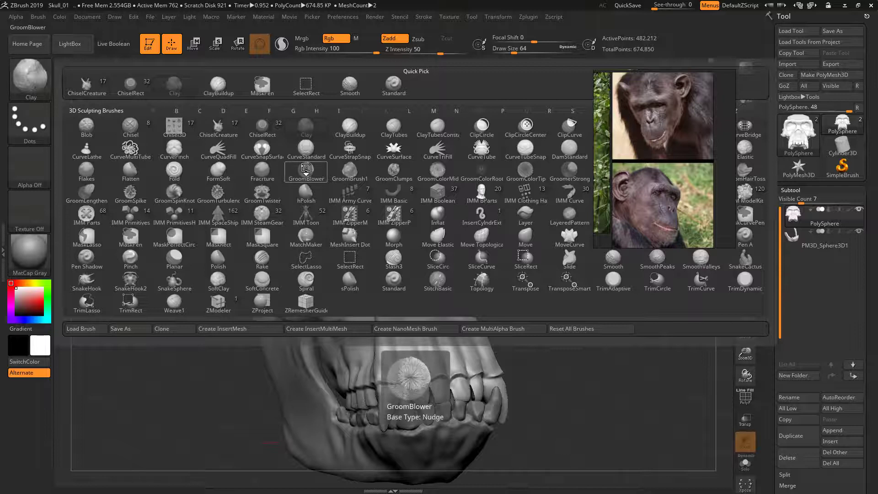
{"action": "left_click", "coordinate": [35, 90]}
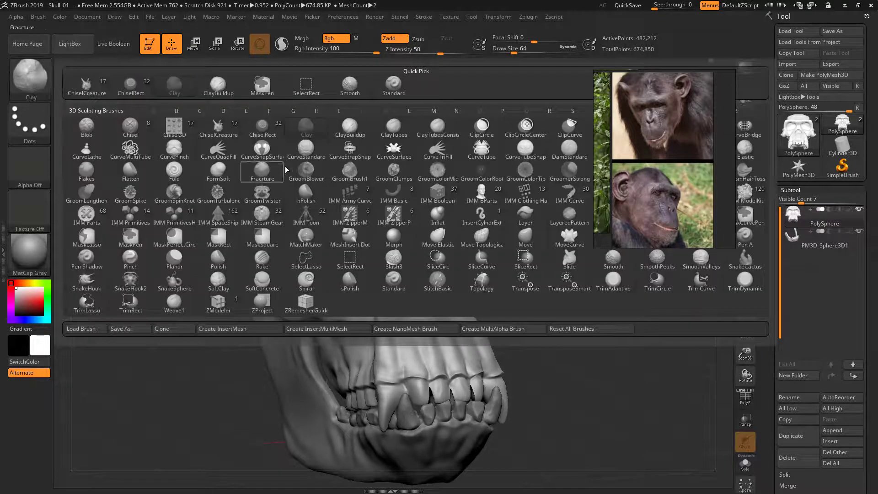
{"action": "key", "text": "c"}
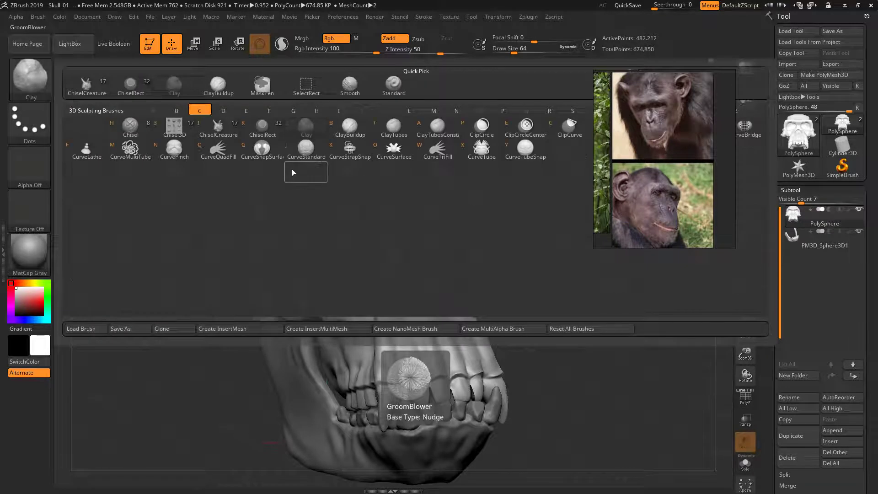
{"action": "left_click", "coordinate": [219, 125]}
{"action": "mouse_move", "coordinate": [653, 121]}
{"action": "left_mouse_down"}
{"action": "mouse_move", "coordinate": [649, 160]}
{"action": "mouse_move", "coordinate": [654, 120]}
{"action": "mouse_move", "coordinate": [657, 163]}
{"action": "mouse_move", "coordinate": [652, 153]}
{"action": "left_mouse_up"}
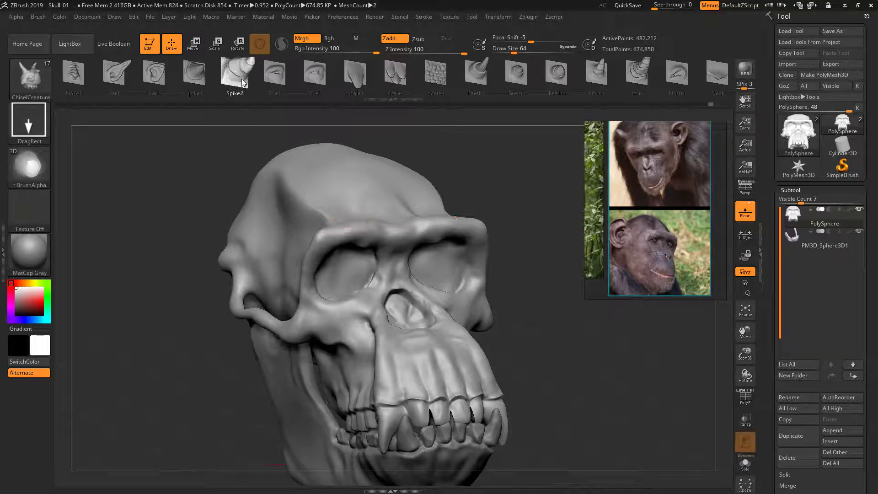
Step: Try out pairs of Spike2 horns on the sides of the cranium and undo them
{"action": "left_click_drag", "start_coordinate": [312, 204], "coordinate": [324, 252]}
{"action": "mouse_move", "coordinate": [527, 225]}
{"action": "left_mouse_down"}
{"action": "mouse_move", "coordinate": [436, 185]}
{"action": "mouse_move", "coordinate": [509, 201]}
{"action": "mouse_move", "coordinate": [518, 215]}
{"action": "left_mouse_up"}
{"action": "right_click_drag", "start_coordinate": [506, 283], "coordinate": [482, 235], "text": "ctrl"}
{"action": "key", "text": "ctrl+z"}
{"action": "left_click_drag", "start_coordinate": [478, 249], "coordinate": [471, 213]}
{"action": "key", "text": "ctrl+z"}
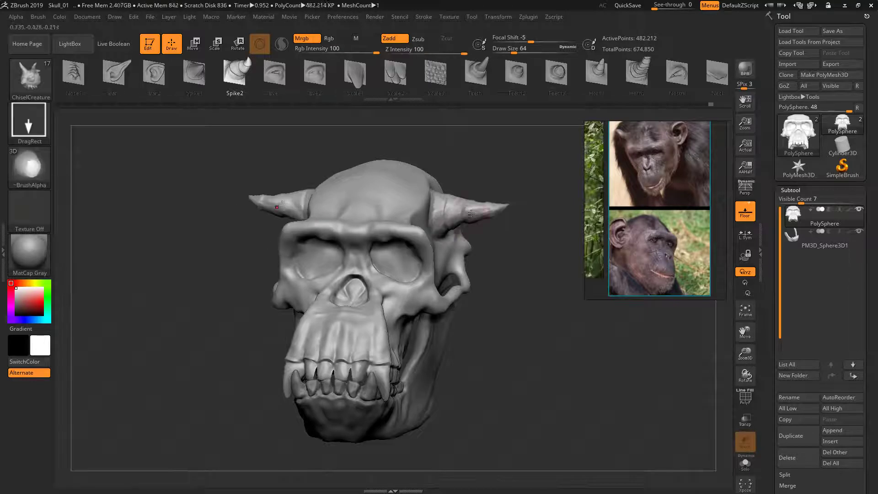
{"action": "key", "text": "ctrl+z"}
Step: Try the ChiselCreature tooth-spike shape on the skull's canine tooth and undo it
{"action": "left_click", "coordinate": [473, 87]}
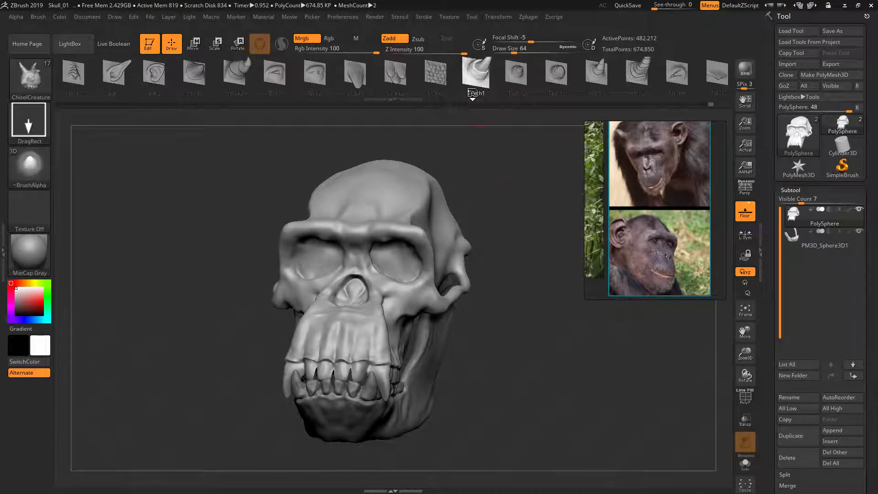
{"action": "left_click_drag", "start_coordinate": [383, 371], "coordinate": [380, 396]}
{"action": "key", "text": "ctrl+z"}
{"action": "left_click_drag", "start_coordinate": [506, 332], "coordinate": [507, 323]}
Step: Stamp the Eye2 shape into both eye sockets of the skull
{"action": "left_click", "coordinate": [315, 73]}
{"action": "mouse_move", "coordinate": [373, 279]}
{"action": "left_mouse_down"}
{"action": "mouse_move", "coordinate": [387, 295]}
{"action": "mouse_move", "coordinate": [399, 292]}
{"action": "mouse_move", "coordinate": [401, 227]}
{"action": "left_mouse_up"}
{"action": "left_click_drag", "start_coordinate": [478, 240], "coordinate": [425, 292]}
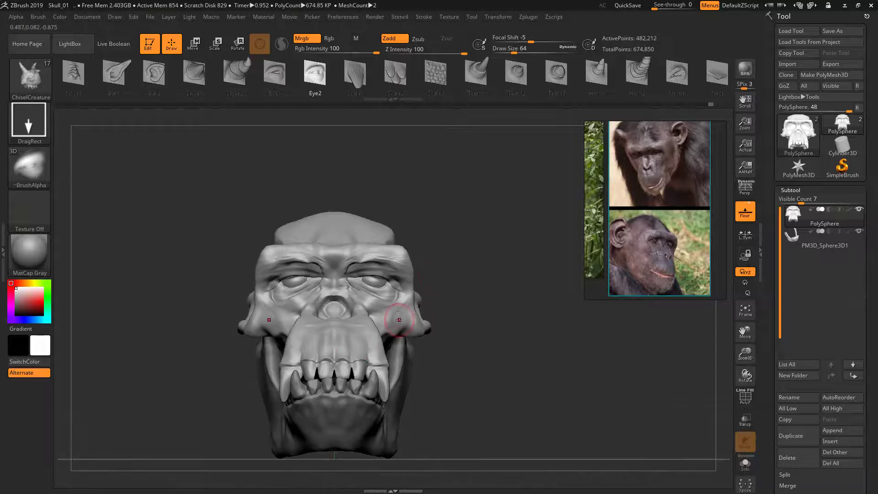
{"action": "mouse_move", "coordinate": [453, 294]}
{"action": "right_mouse_down", "text": "ctrl"}
{"action": "mouse_move", "coordinate": [480, 273]}
{"action": "mouse_move", "coordinate": [513, 282]}
{"action": "mouse_move", "coordinate": [500, 177]}
{"action": "mouse_move", "coordinate": [505, 226]}
{"action": "right_mouse_up", "text": "ctrl"}
{"action": "mouse_move", "coordinate": [505, 226]}
{"action": "left_mouse_down"}
{"action": "mouse_move", "coordinate": [489, 217]}
{"action": "mouse_move", "coordinate": [535, 218]}
{"action": "mouse_move", "coordinate": [503, 209]}
{"action": "mouse_move", "coordinate": [515, 218]}
{"action": "left_mouse_up"}
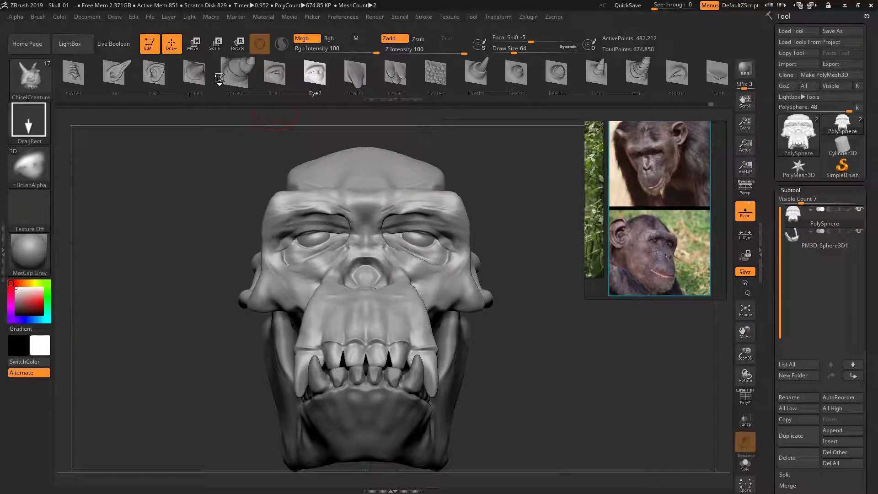
Step: Stamp small spike clusters symmetrically on the forehead above the brow ridge
{"action": "left_click", "coordinate": [196, 75]}
{"action": "mouse_move", "coordinate": [391, 144]}
{"action": "left_mouse_down"}
{"action": "mouse_move", "coordinate": [435, 178]}
{"action": "mouse_move", "coordinate": [452, 168]}
{"action": "left_mouse_up"}
{"action": "left_click_drag", "start_coordinate": [516, 165], "coordinate": [472, 152]}
Step: Try Spike2 horns at several spots on the cranium and the sides of the head, undoing the unwanted ones
{"action": "left_click", "coordinate": [234, 73]}
{"action": "left_click_drag", "start_coordinate": [284, 132], "coordinate": [449, 187]}
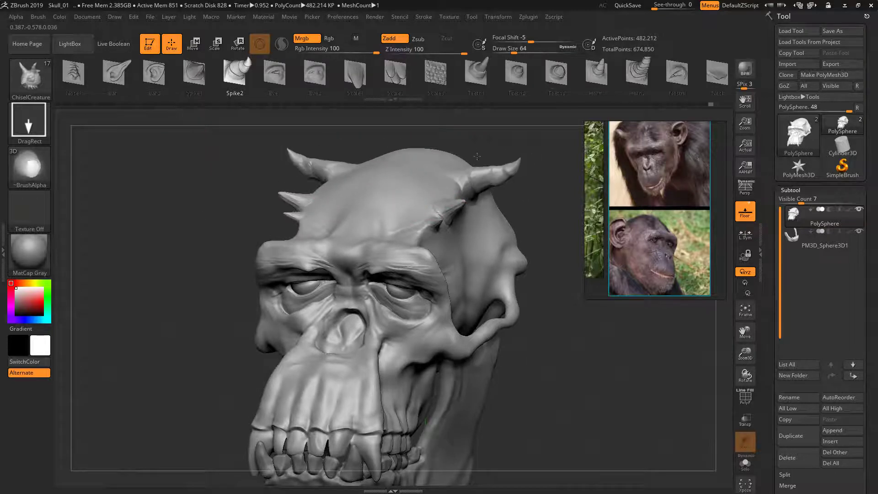
{"action": "key", "text": "ctrl+z"}
{"action": "left_click_drag", "start_coordinate": [454, 182], "coordinate": [482, 153]}
{"action": "left_click_drag", "start_coordinate": [515, 210], "coordinate": [540, 202]}
{"action": "mouse_move", "coordinate": [540, 202]}
{"action": "right_mouse_down", "text": "ctrl"}
{"action": "mouse_move", "coordinate": [484, 194]}
{"action": "mouse_move", "coordinate": [517, 259]}
{"action": "mouse_move", "coordinate": [540, 230]}
{"action": "right_mouse_up", "text": "ctrl"}
{"action": "key", "text": "ctrl+z"}
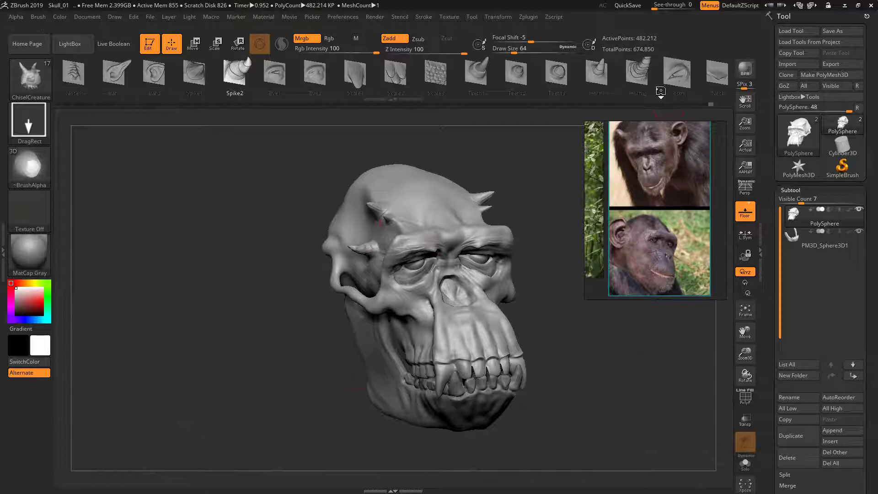
Step: Stamp the nostril shape onto the skull's nasal opening
{"action": "left_click", "coordinate": [678, 73]}
{"action": "left_click_drag", "start_coordinate": [463, 297], "coordinate": [488, 298]}
{"action": "mouse_move", "coordinate": [546, 310]}
{"action": "right_mouse_down"}
{"action": "mouse_move", "coordinate": [505, 305]}
{"action": "mouse_move", "coordinate": [533, 301]}
{"action": "mouse_move", "coordinate": [512, 295]}
{"action": "mouse_move", "coordinate": [522, 289]}
{"action": "mouse_move", "coordinate": [579, 336]}
{"action": "right_mouse_up"}
{"action": "right_click_drag", "start_coordinate": [579, 337], "coordinate": [541, 335], "text": "alt"}
Step: Place Ear1 shapes on both sides of the head, undoing the first attempt and placing them again
{"action": "left_click", "coordinate": [106, 82]}
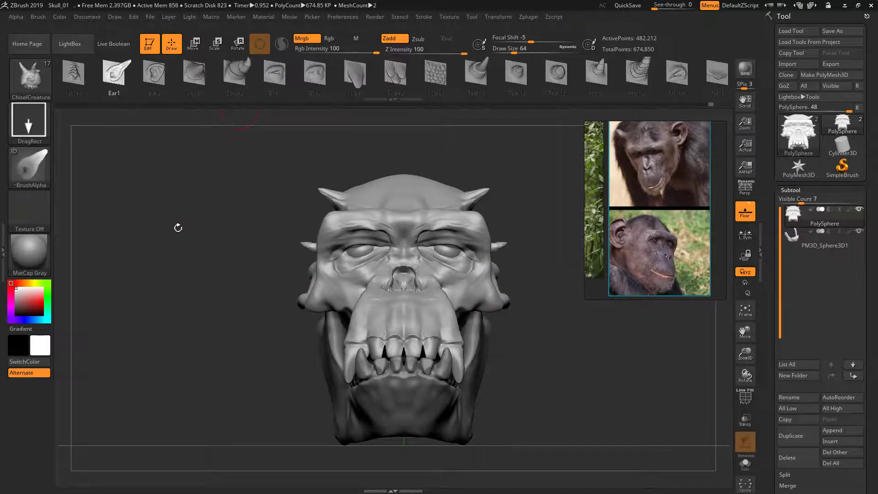
{"action": "right_click_drag", "start_coordinate": [176, 225], "coordinate": [298, 251]}
{"action": "left_click_drag", "start_coordinate": [265, 249], "coordinate": [252, 204]}
{"action": "mouse_move", "coordinate": [114, 297]}
{"action": "right_mouse_down"}
{"action": "mouse_move", "coordinate": [183, 314]}
{"action": "mouse_move", "coordinate": [162, 316]}
{"action": "mouse_move", "coordinate": [208, 315]}
{"action": "right_mouse_up"}
{"action": "key", "text": "ctrl"}
{"action": "key", "text": "ctrl+z"}
{"action": "left_click_drag", "start_coordinate": [266, 241], "coordinate": [207, 221]}
{"action": "right_click_drag", "start_coordinate": [202, 329], "coordinate": [194, 329]}
{"action": "right_click_drag", "start_coordinate": [368, 295], "coordinate": [466, 180]}
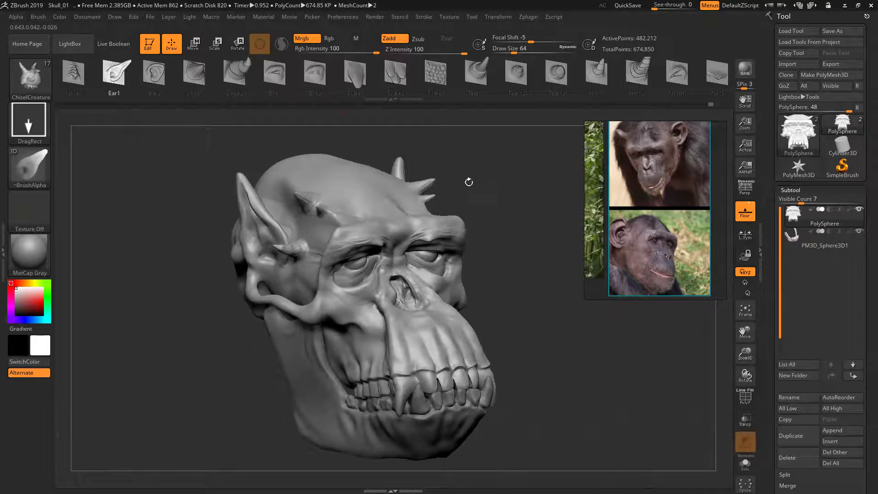
Step: Select the PM3D_Sphere3D1 jaw subtool and stamp the Neck shape onto the rear of the jaw
{"action": "left_click", "coordinate": [543, 95]}
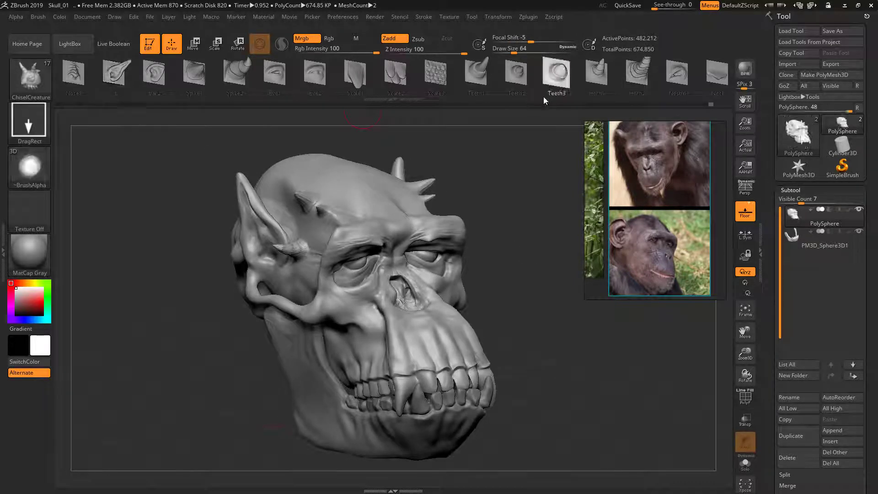
{"action": "mouse_move", "coordinate": [542, 91]}
{"action": "left_mouse_down", "text": "ctrl"}
{"action": "mouse_move", "coordinate": [369, 86]}
{"action": "mouse_move", "coordinate": [451, 84]}
{"action": "left_mouse_up", "text": "ctrl"}
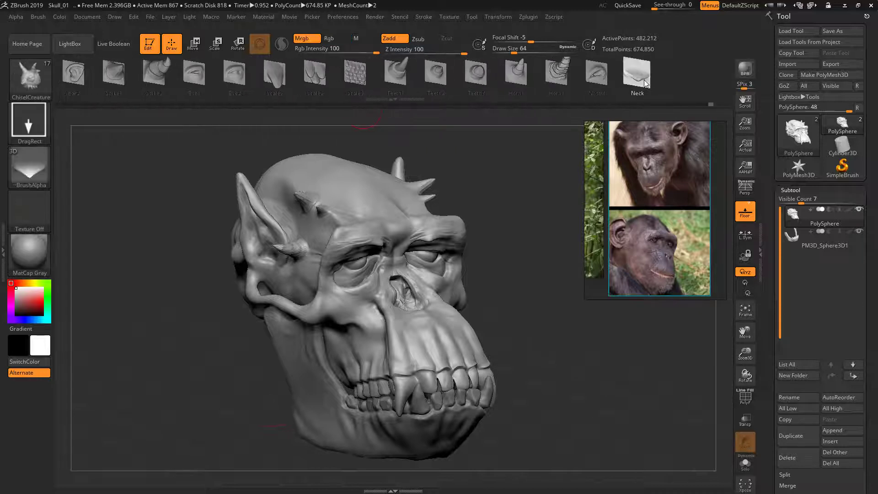
{"action": "right_click_drag", "start_coordinate": [352, 275], "coordinate": [308, 352]}
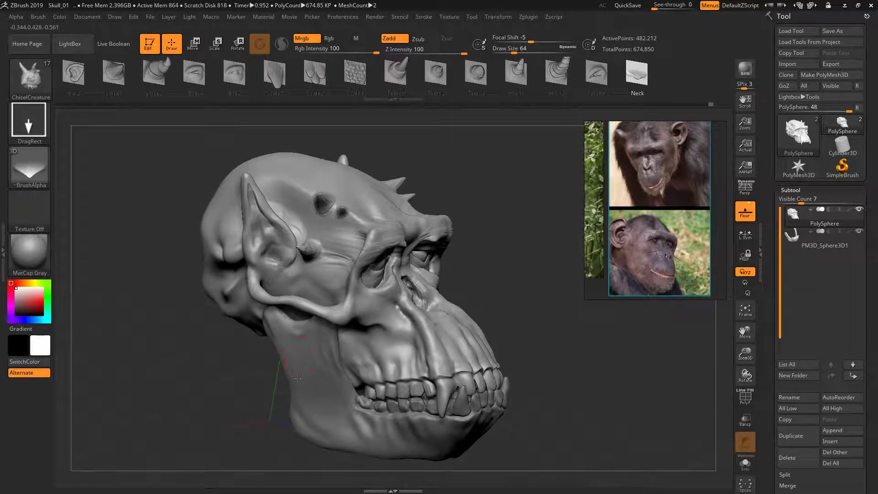
{"action": "left_click", "coordinate": [835, 246]}
{"action": "left_click_drag", "start_coordinate": [302, 370], "coordinate": [371, 353]}
{"action": "mouse_move", "coordinate": [521, 266]}
{"action": "right_mouse_down"}
{"action": "mouse_move", "coordinate": [486, 246]}
{"action": "mouse_move", "coordinate": [533, 278]}
{"action": "right_mouse_up"}
{"action": "right_click_drag", "start_coordinate": [525, 310], "coordinate": [525, 271]}
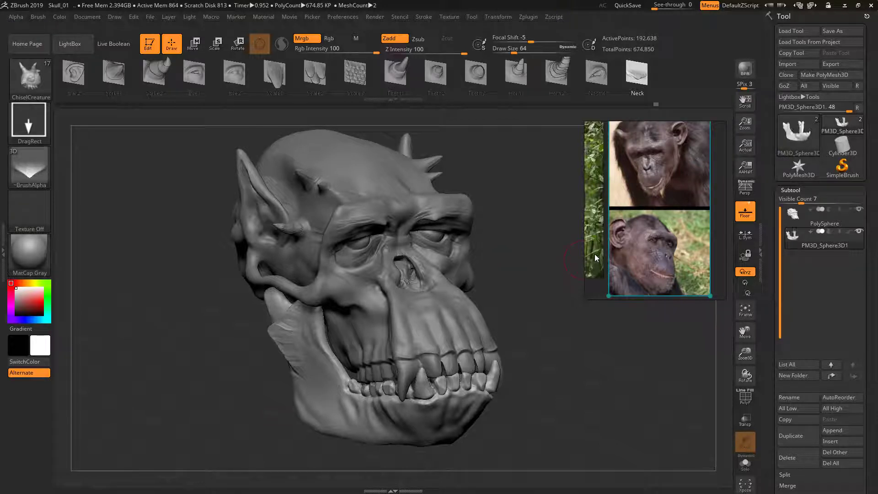
Step: Examine the stamped shapes on the skull from several angles and compare them with the primate reference photos
{"action": "right_click_drag", "start_coordinate": [579, 229], "coordinate": [485, 270]}
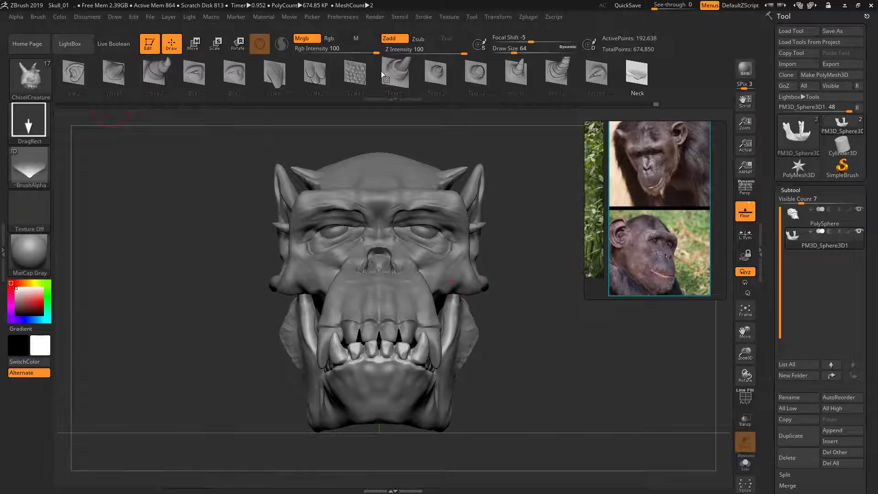
{"action": "mouse_move", "coordinate": [231, 249]}
{"action": "right_mouse_down"}
{"action": "mouse_move", "coordinate": [283, 256]}
{"action": "mouse_move", "coordinate": [298, 298]}
{"action": "right_mouse_up"}
{"action": "mouse_move", "coordinate": [545, 269]}
{"action": "right_mouse_down", "text": "ctrl"}
{"action": "mouse_move", "coordinate": [545, 296]}
{"action": "mouse_move", "coordinate": [499, 315]}
{"action": "right_mouse_up", "text": "ctrl"}
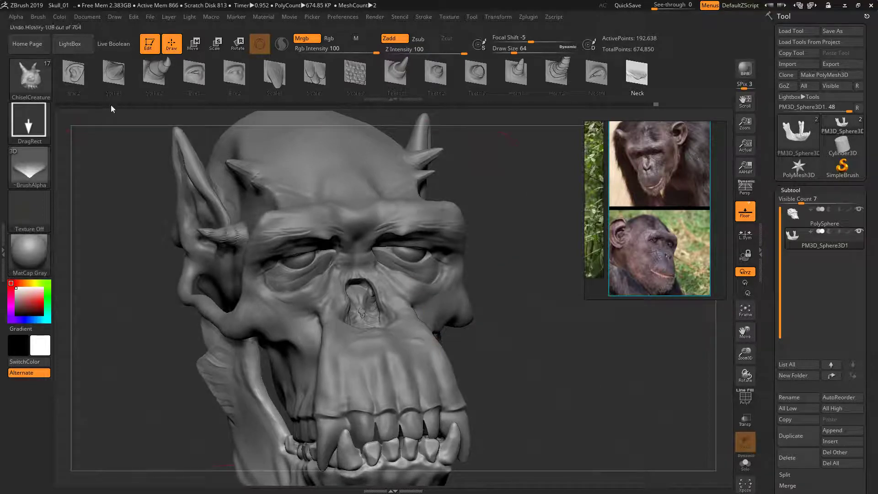
{"action": "scroll", "coordinate": [671, 256], "scroll_direction": "up", "scroll_amount": 5}
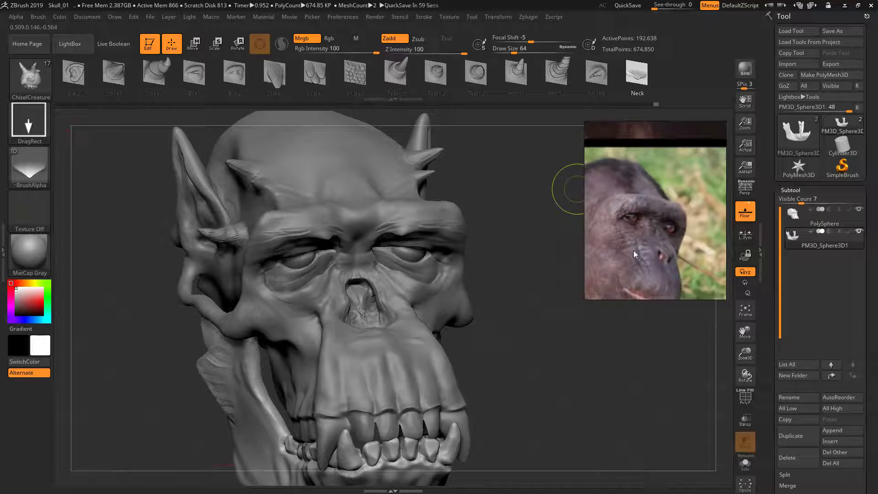
{"action": "scroll", "coordinate": [633, 251], "scroll_direction": "down", "scroll_amount": 5}
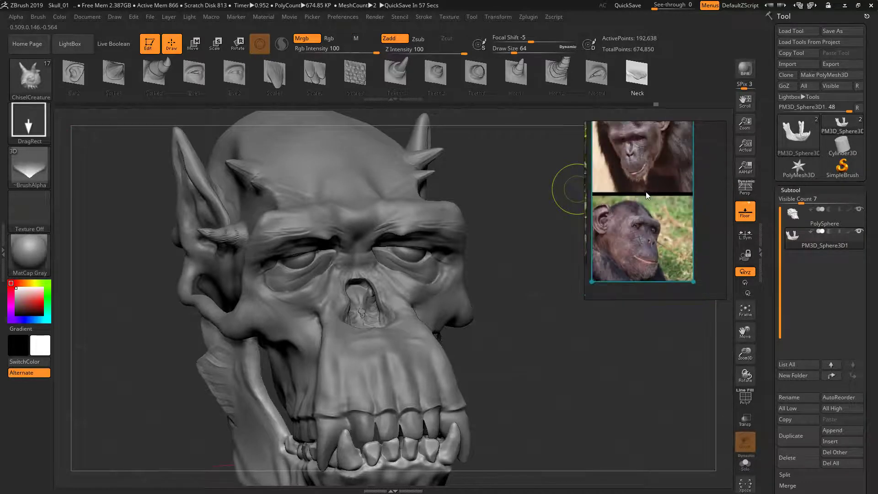
{"action": "left_click_drag", "start_coordinate": [521, 304], "coordinate": [558, 238]}
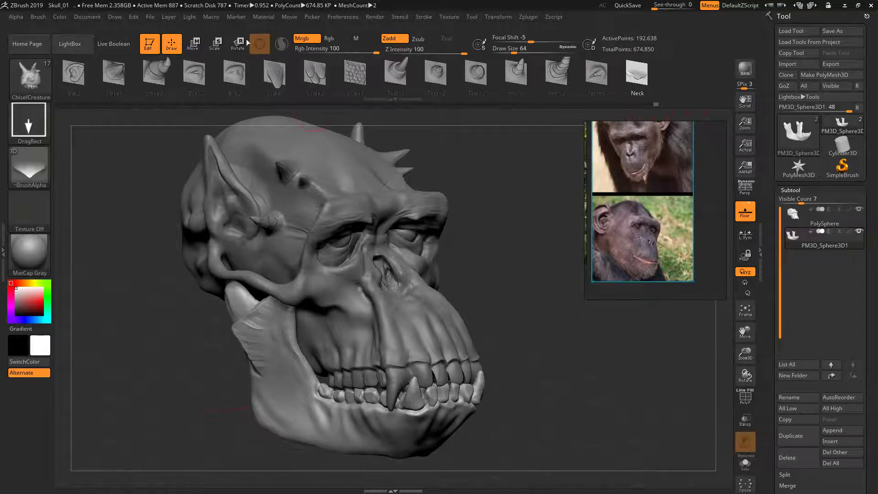
Step: Reopen the Skull_01 project without saving the stamped changes
{"action": "left_click", "coordinate": [150, 17]}
{"action": "left_click", "coordinate": [172, 35]}
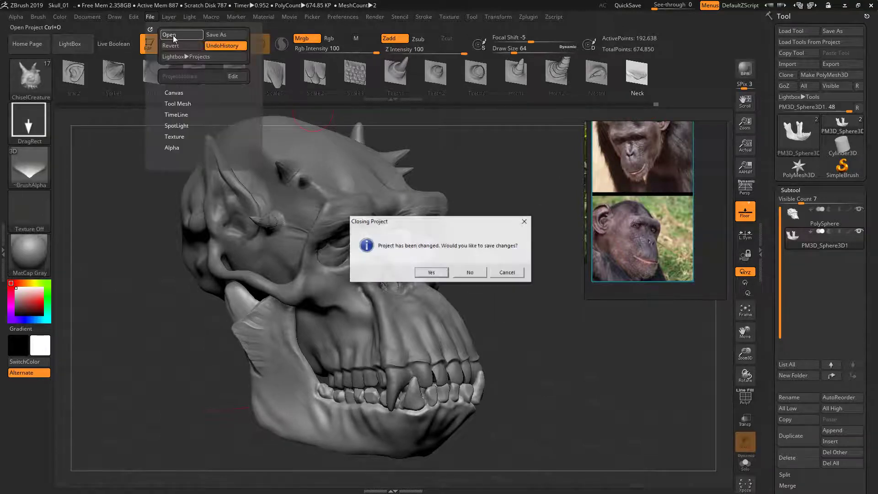
{"action": "left_click", "coordinate": [470, 273]}
{"action": "double_click", "coordinate": [172, 169]}
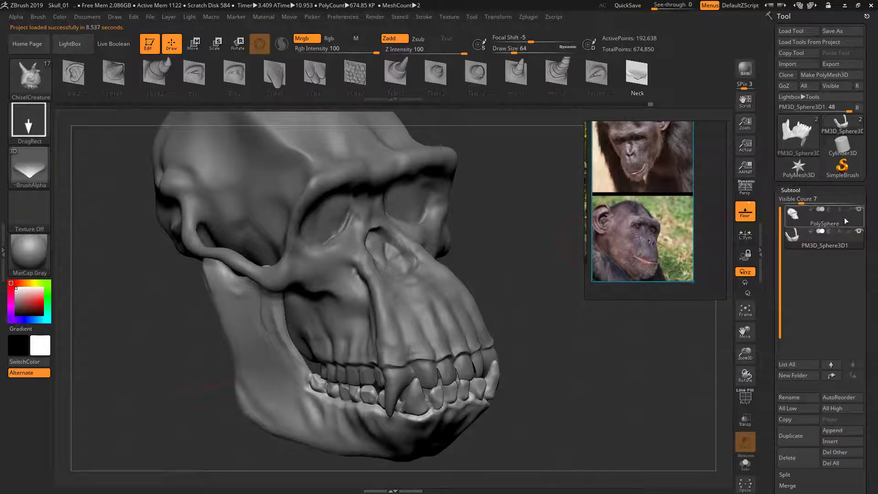
Step: Append a Sphere3D to the skull as a new subtool
{"action": "left_click", "coordinate": [833, 433]}
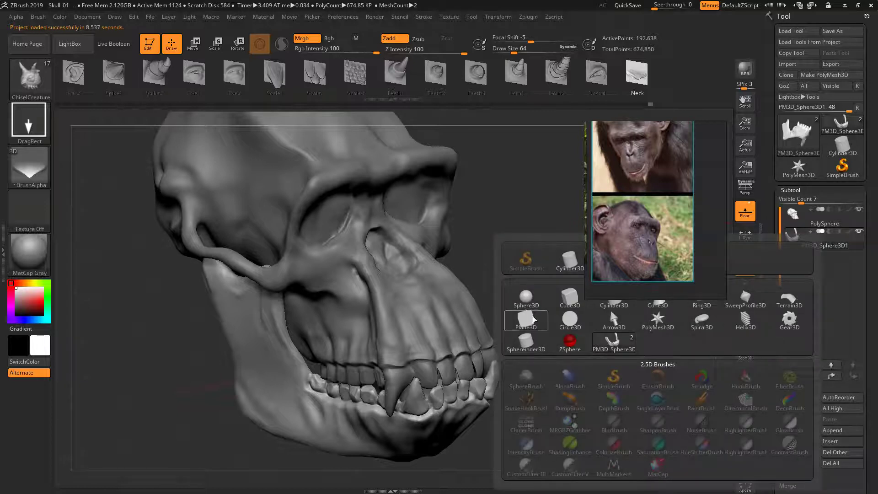
{"action": "left_click", "coordinate": [527, 298]}
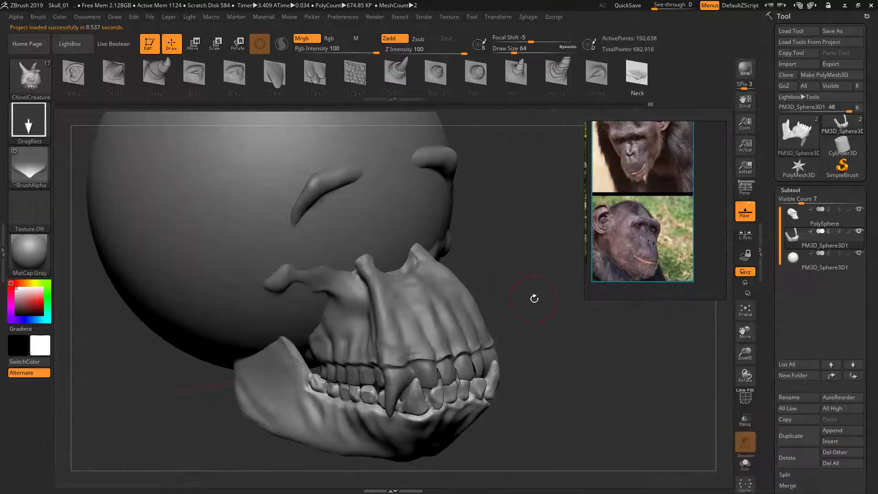
{"action": "left_click_drag", "start_coordinate": [534, 299], "coordinate": [574, 263]}
Step: Browse the primate reference photos and examine the two face close-ups
{"action": "left_click_drag", "start_coordinate": [673, 186], "coordinate": [685, 204]}
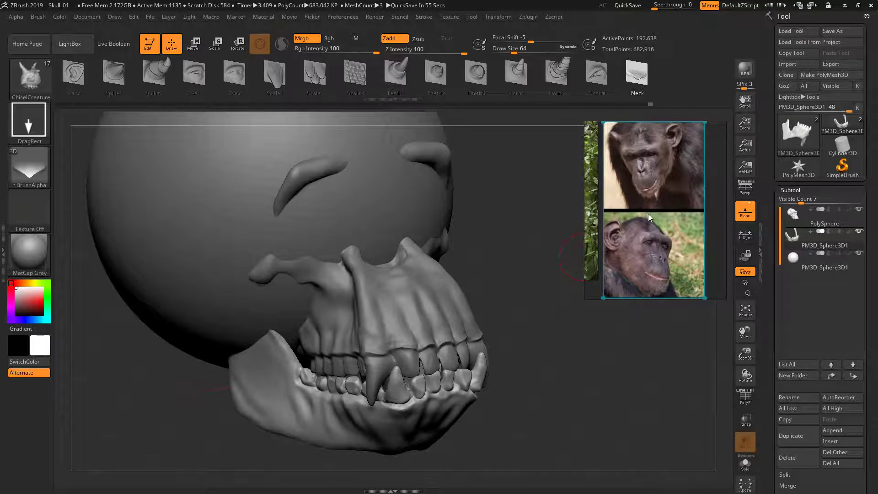
{"action": "middle_click_drag", "start_coordinate": [648, 213], "coordinate": [682, 237]}
{"action": "scroll", "coordinate": [665, 220], "scroll_direction": "down", "scroll_amount": 3}
{"action": "middle_click_drag", "start_coordinate": [621, 200], "coordinate": [677, 201]}
{"action": "double_click", "coordinate": [643, 198]}
{"action": "double_click", "coordinate": [644, 287]}
{"action": "double_click", "coordinate": [646, 278]}
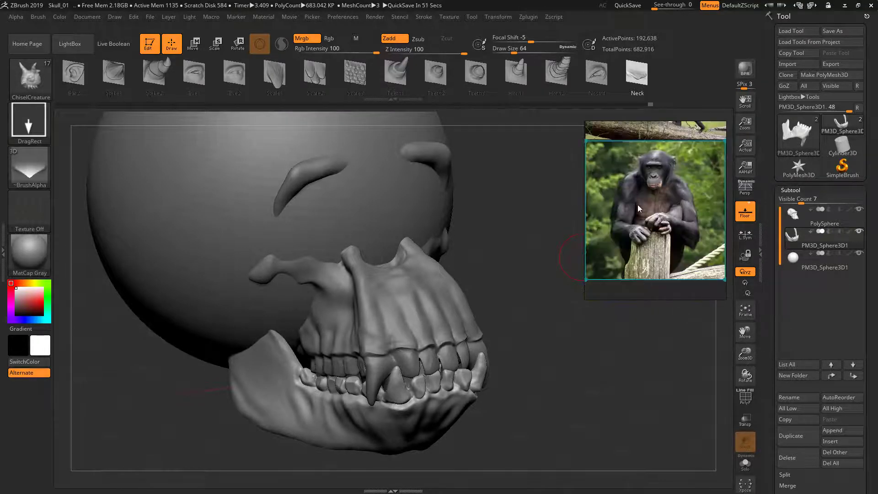
{"action": "scroll", "coordinate": [638, 197], "scroll_direction": "up", "scroll_amount": 3}
{"action": "mouse_move", "coordinate": [682, 147]}
{"action": "right_mouse_down"}
{"action": "mouse_move", "coordinate": [645, 241]}
{"action": "mouse_move", "coordinate": [676, 144]}
{"action": "right_mouse_up"}
{"action": "middle_click_drag", "start_coordinate": [676, 143], "coordinate": [630, 193]}
{"action": "scroll", "coordinate": [657, 179], "scroll_direction": "down", "scroll_amount": 3}
{"action": "middle_click_drag", "start_coordinate": [650, 132], "coordinate": [614, 193]}
{"action": "scroll", "coordinate": [614, 197], "scroll_direction": "down", "scroll_amount": 3}
{"action": "scroll", "coordinate": [627, 213], "scroll_direction": "up", "scroll_amount": 4}
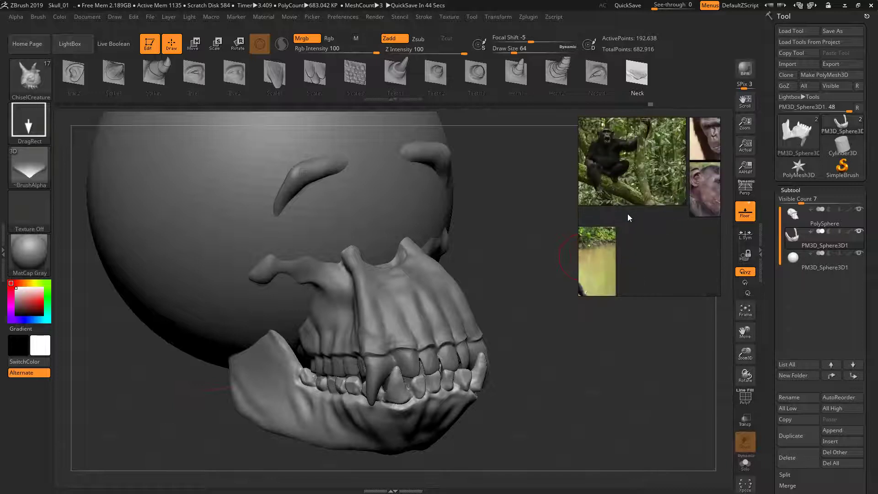
{"action": "middle_click_drag", "start_coordinate": [644, 177], "coordinate": [594, 205]}
{"action": "scroll", "coordinate": [639, 203], "scroll_direction": "up", "scroll_amount": 4}
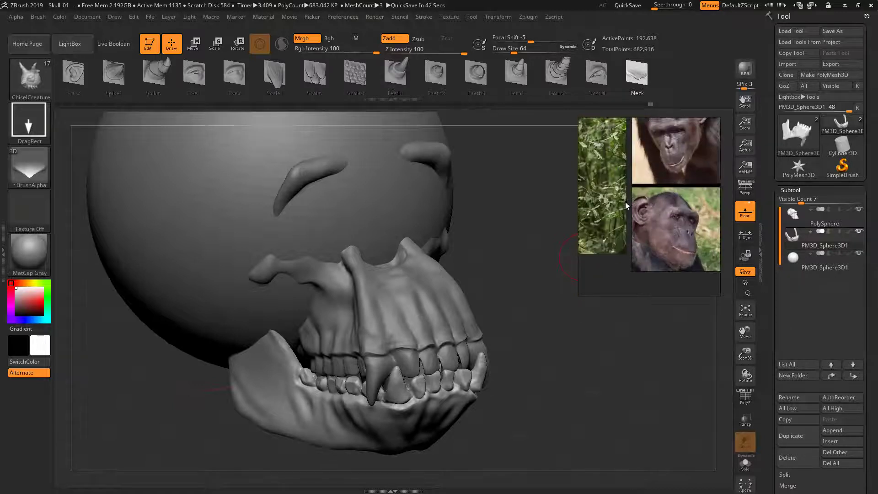
{"action": "left_click_drag", "start_coordinate": [650, 246], "coordinate": [646, 228]}
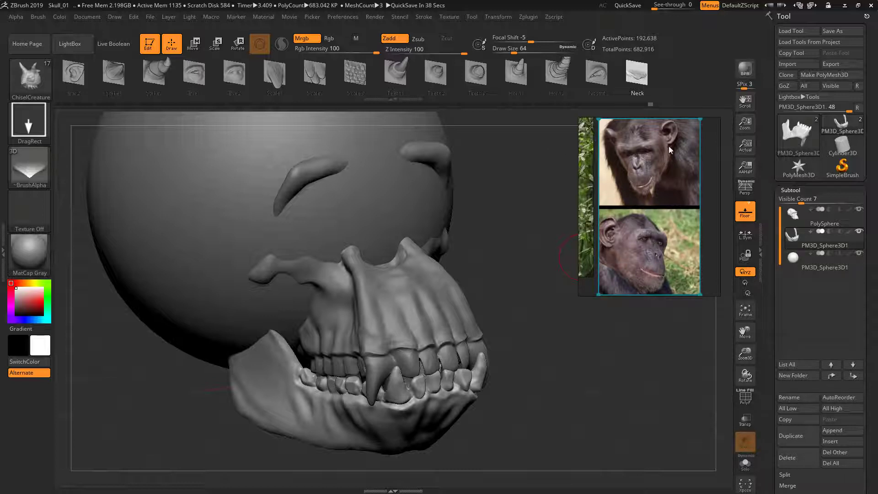
Step: Face the model frontally and select the ClayBuildup brush
{"action": "left_click_drag", "start_coordinate": [557, 215], "coordinate": [506, 235]}
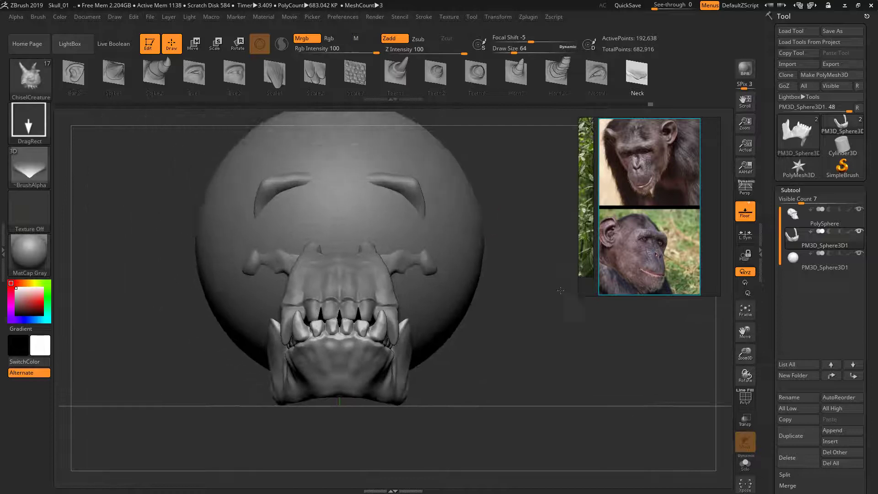
{"action": "left_click_drag", "start_coordinate": [551, 276], "coordinate": [566, 303], "text": "alt"}
{"action": "left_click", "coordinate": [40, 81]}
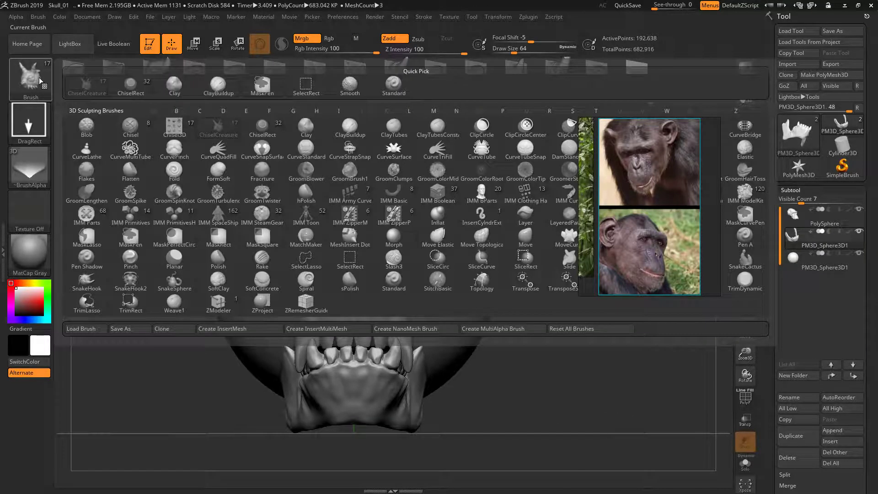
{"action": "left_click", "coordinate": [350, 132]}
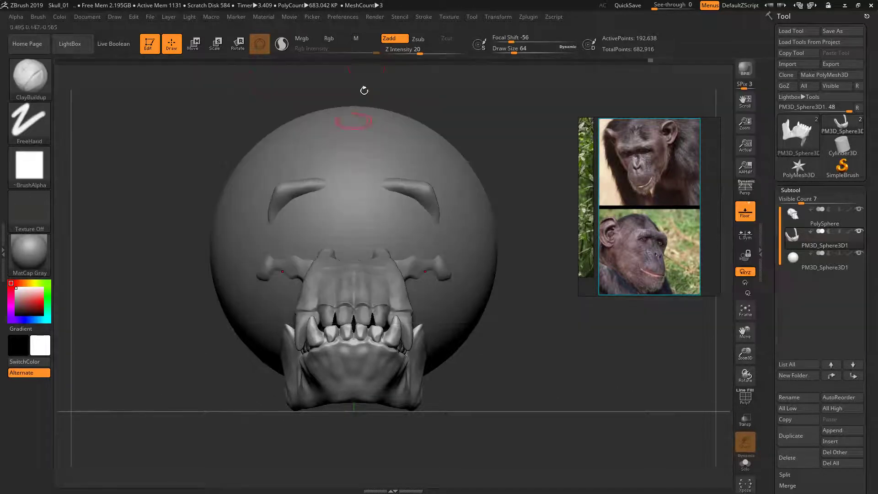
Step: Load the saved custom interface configuration from the Zbrush_Doc folder on the DATA (D:) drive
{"action": "left_click", "coordinate": [345, 16]}
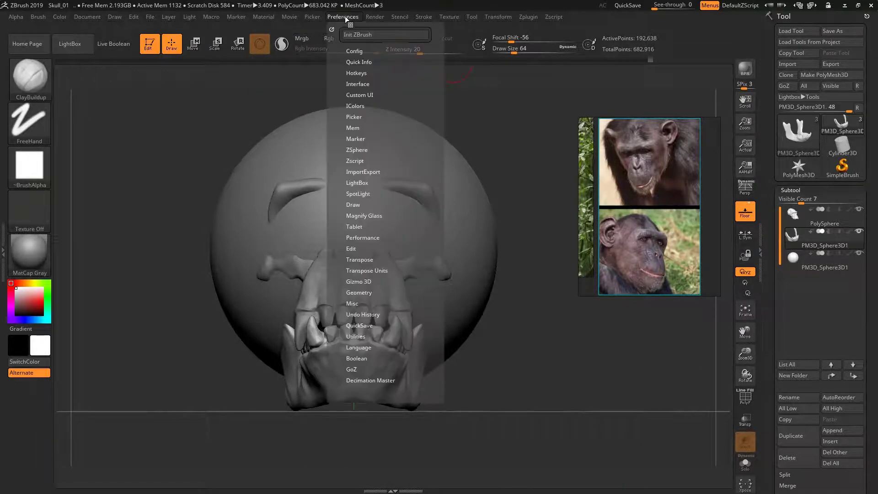
{"action": "left_click", "coordinate": [357, 51]}
{"action": "left_click", "coordinate": [354, 93]}
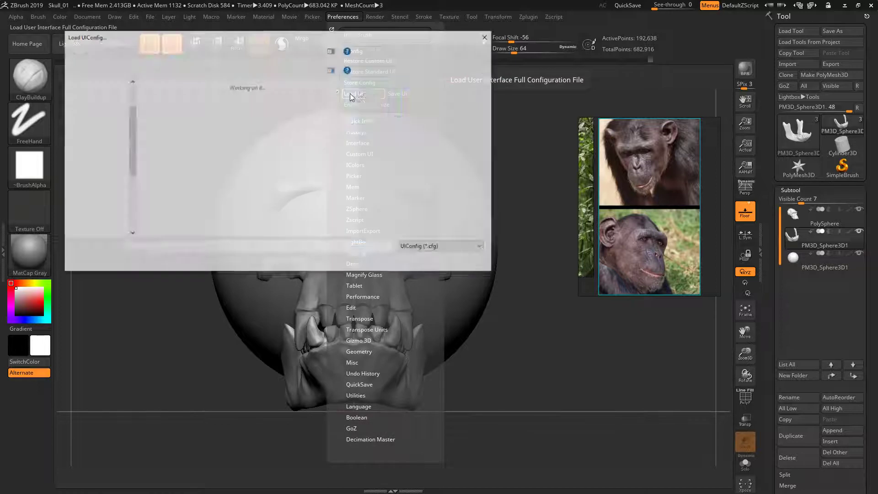
{"action": "scroll", "coordinate": [102, 196], "scroll_direction": "down", "scroll_amount": 5}
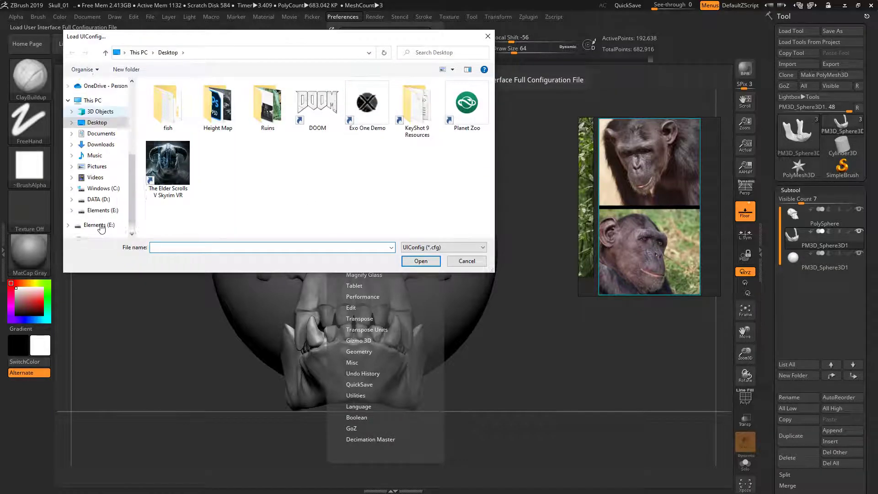
{"action": "left_click", "coordinate": [98, 184]}
{"action": "scroll", "coordinate": [247, 179], "scroll_direction": "down", "scroll_amount": 5}
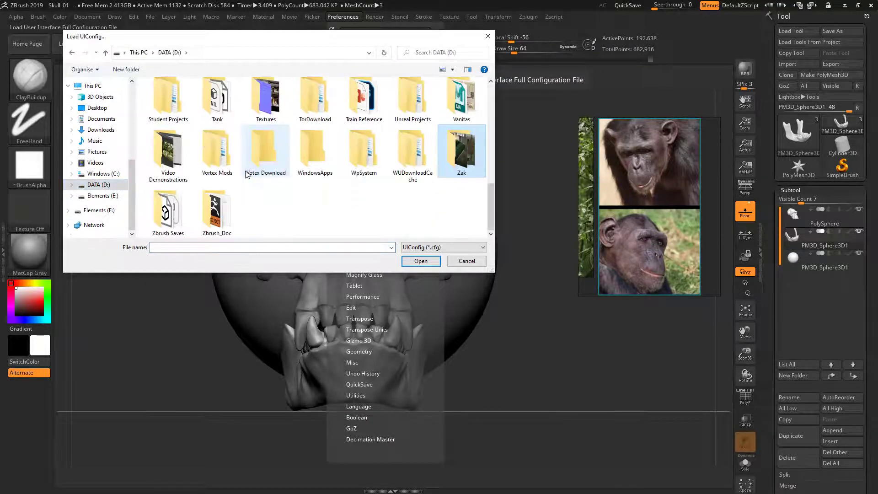
{"action": "double_click", "coordinate": [170, 211]}
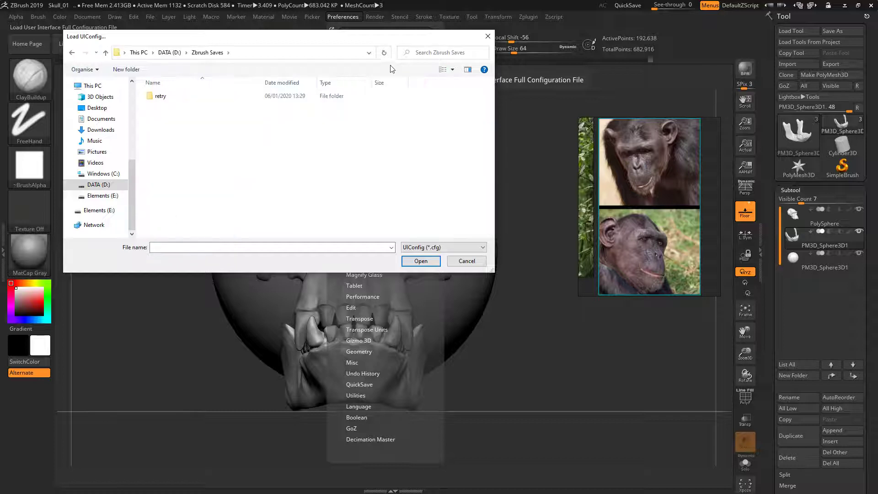
{"action": "left_click", "coordinate": [72, 52]}
{"action": "double_click", "coordinate": [213, 231]}
{"action": "left_click", "coordinate": [178, 96]}
{"action": "double_click", "coordinate": [177, 97]}
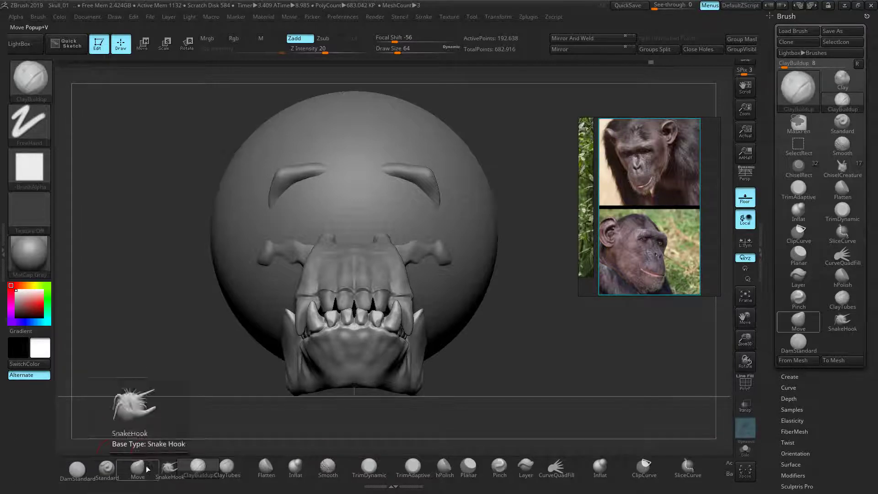
Step: Select the sphere subtool and scale it narrower across its width and longer from front to back
{"action": "left_click", "coordinate": [144, 46]}
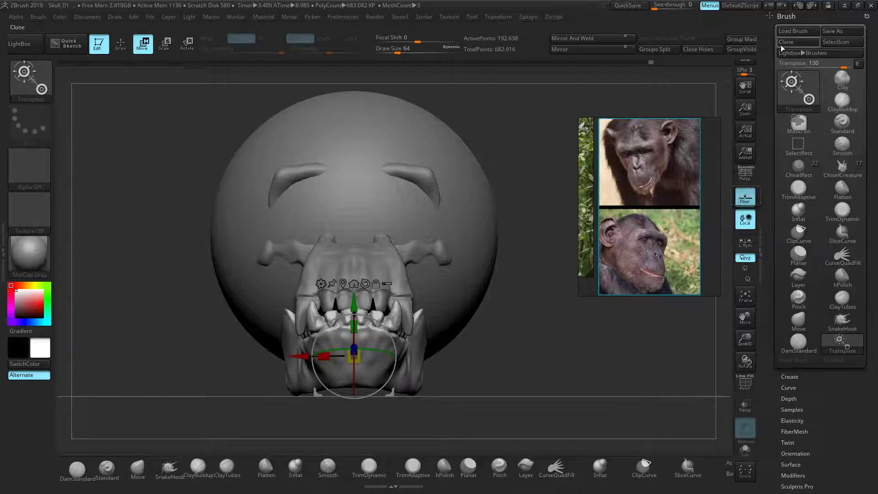
{"action": "left_click_drag", "start_coordinate": [770, 61], "coordinate": [769, 3]}
{"action": "left_click_drag", "start_coordinate": [773, 330], "coordinate": [772, 214]}
{"action": "left_click", "coordinate": [826, 265]}
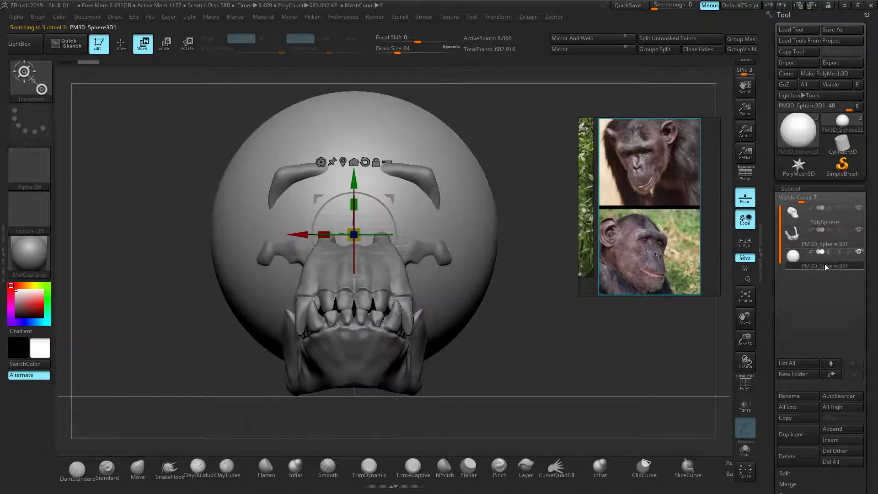
{"action": "left_click_drag", "start_coordinate": [324, 234], "coordinate": [356, 230]}
{"action": "left_click_drag", "start_coordinate": [590, 311], "coordinate": [503, 308]}
{"action": "left_click_drag", "start_coordinate": [420, 223], "coordinate": [315, 224]}
{"action": "mouse_move", "coordinate": [370, 170]}
{"action": "left_mouse_down"}
{"action": "mouse_move", "coordinate": [372, 201]}
{"action": "mouse_move", "coordinate": [373, 172]}
{"action": "left_mouse_up"}
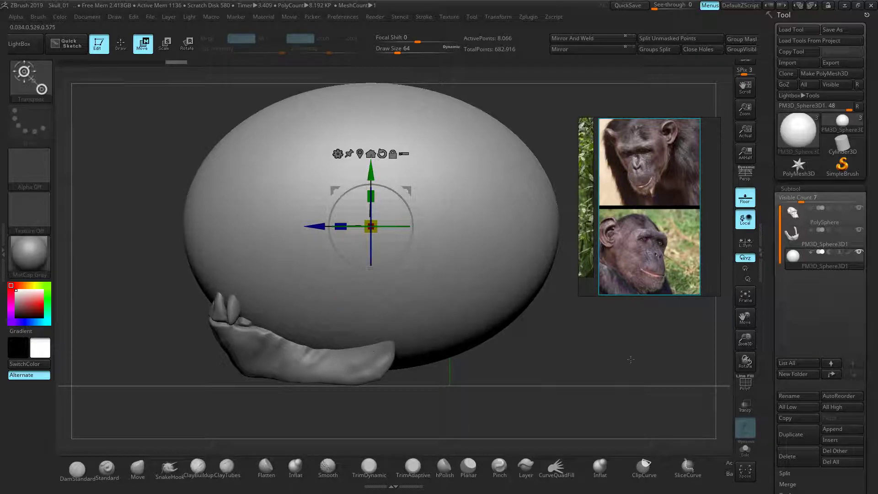
Step: Turn on ghost transparency, then tilt, reposition and slightly enlarge the ellipsoid to enclose the skull and jaw
{"action": "left_click", "coordinate": [746, 410]}
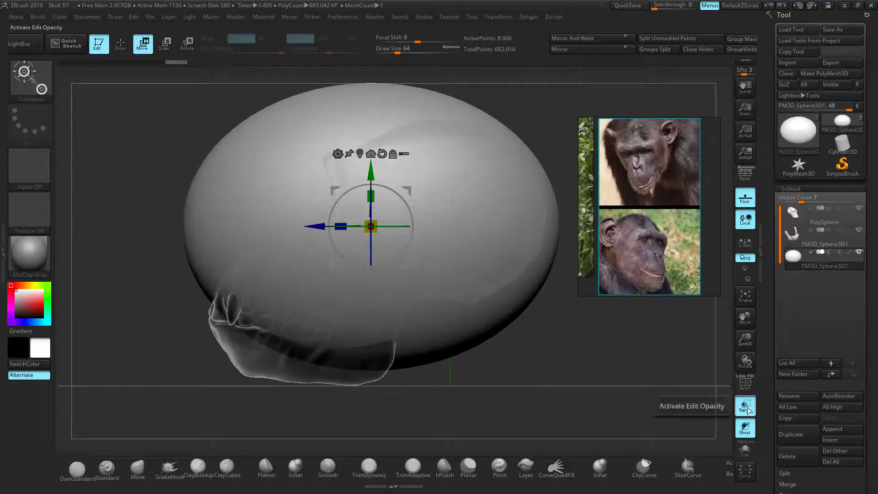
{"action": "right_click_drag", "start_coordinate": [538, 341], "coordinate": [533, 319], "text": "ctrl"}
{"action": "left_click_drag", "start_coordinate": [318, 231], "coordinate": [321, 232]}
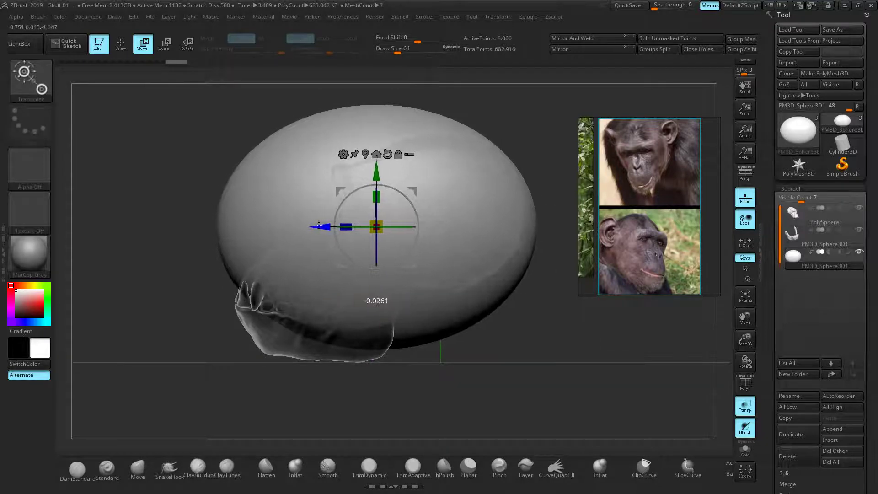
{"action": "mouse_move", "coordinate": [352, 190]}
{"action": "left_mouse_down"}
{"action": "mouse_move", "coordinate": [337, 171]}
{"action": "mouse_move", "coordinate": [361, 196]}
{"action": "left_mouse_up"}
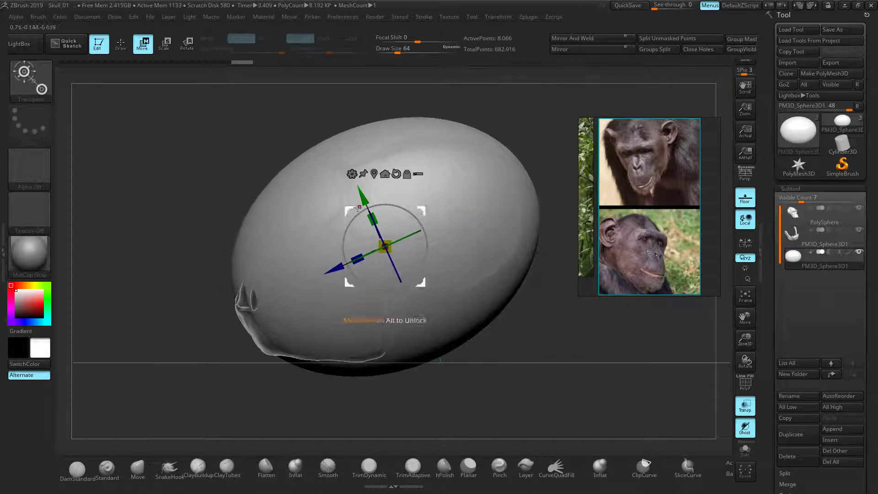
{"action": "mouse_move", "coordinate": [336, 269]}
{"action": "left_mouse_down"}
{"action": "mouse_move", "coordinate": [326, 274]}
{"action": "mouse_move", "coordinate": [344, 267]}
{"action": "left_mouse_up"}
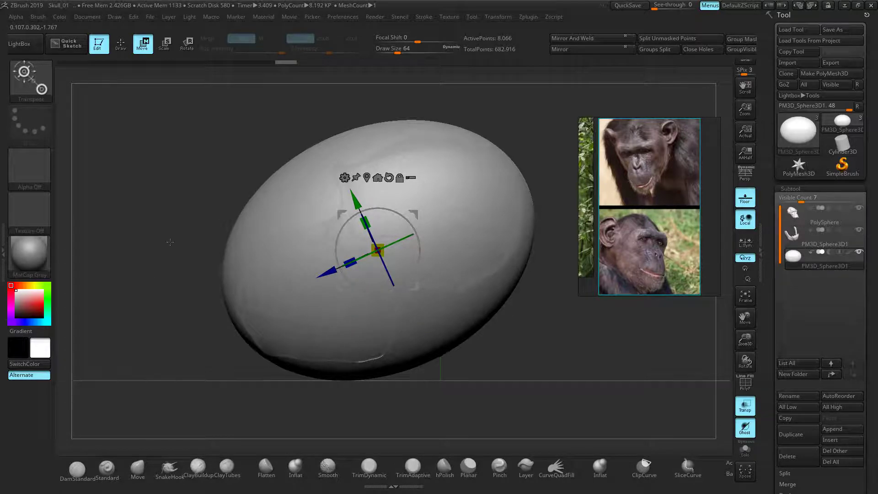
{"action": "left_click_drag", "start_coordinate": [185, 220], "coordinate": [205, 219]}
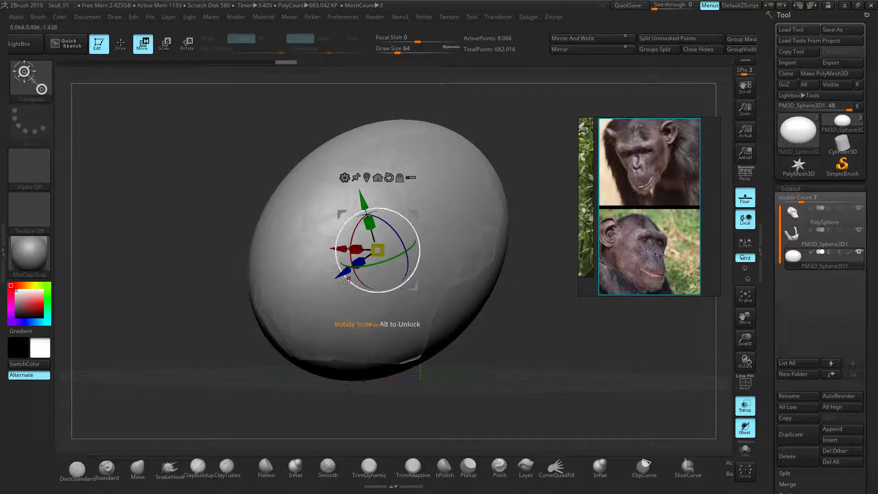
{"action": "left_click_drag", "start_coordinate": [231, 270], "coordinate": [292, 269], "text": "shift"}
{"action": "right_click_drag", "start_coordinate": [506, 282], "coordinate": [497, 300], "text": "ctrl"}
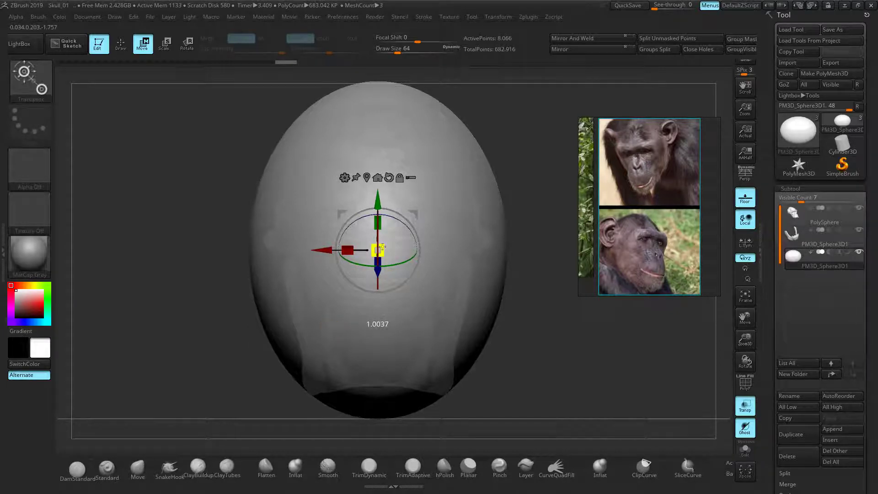
{"action": "left_click_drag", "start_coordinate": [185, 318], "coordinate": [189, 335], "text": "alt"}
Step: Choose the Move brush and try reshaping the crown of the ellipsoid
{"action": "left_click", "coordinate": [139, 470]}
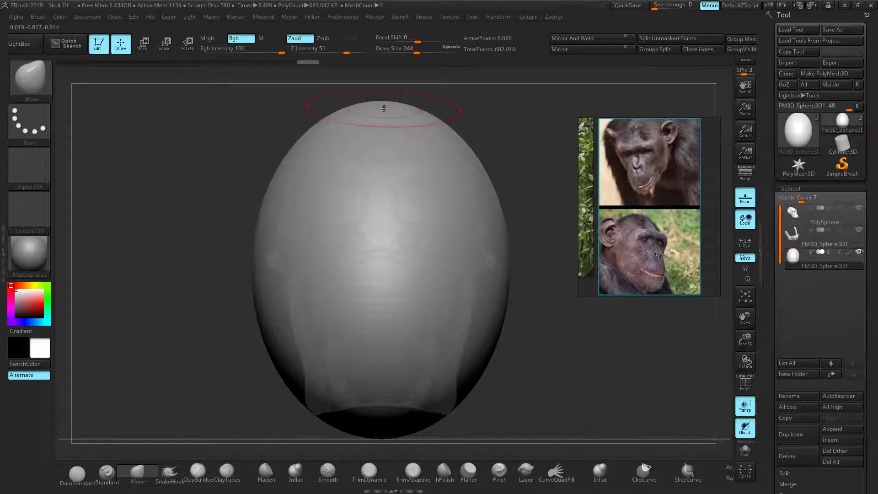
{"action": "left_click_drag", "start_coordinate": [529, 145], "coordinate": [489, 152]}
{"action": "right_click_drag", "start_coordinate": [358, 159], "coordinate": [342, 168]}
{"action": "mouse_move", "coordinate": [342, 168]}
{"action": "left_mouse_down"}
{"action": "mouse_move", "coordinate": [384, 109]}
{"action": "mouse_move", "coordinate": [394, 126]}
{"action": "mouse_move", "coordinate": [347, 139]}
{"action": "left_mouse_up"}
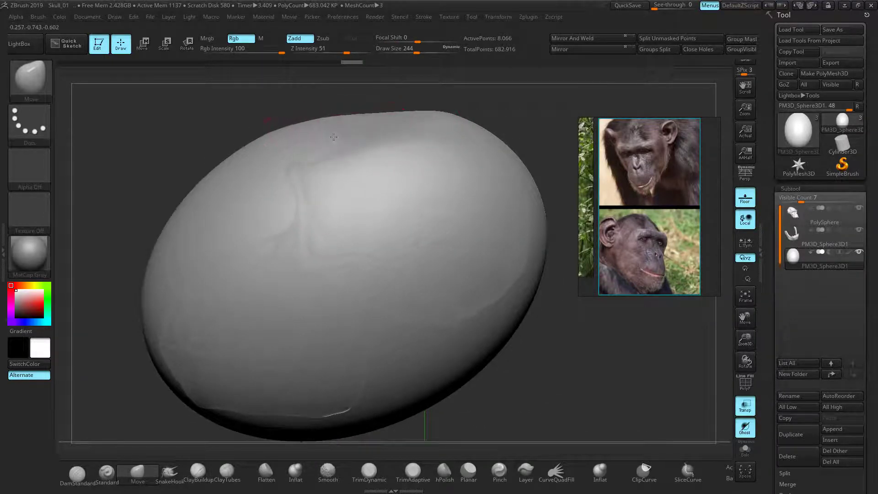
{"action": "left_click_drag", "start_coordinate": [239, 128], "coordinate": [233, 139]}
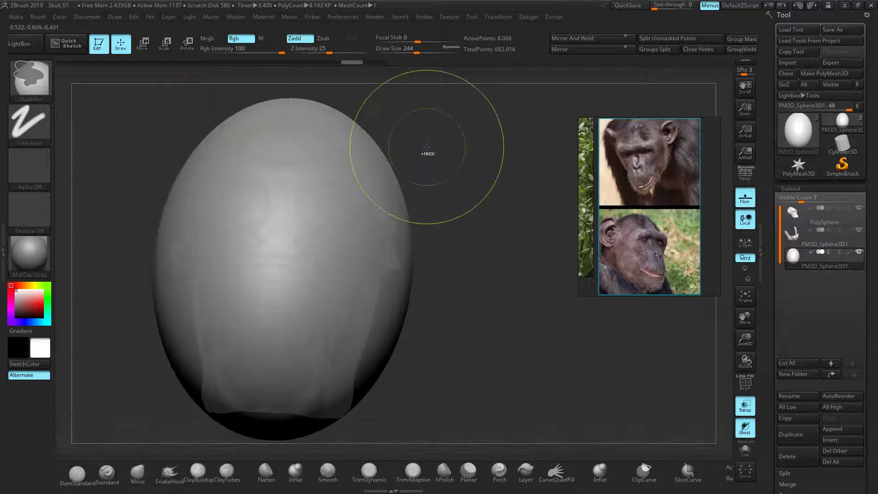
{"action": "mouse_move", "coordinate": [427, 147]}
{"action": "left_mouse_down"}
{"action": "mouse_move", "coordinate": [429, 172]}
{"action": "mouse_move", "coordinate": [453, 184]}
{"action": "mouse_move", "coordinate": [467, 177]}
{"action": "left_mouse_up"}
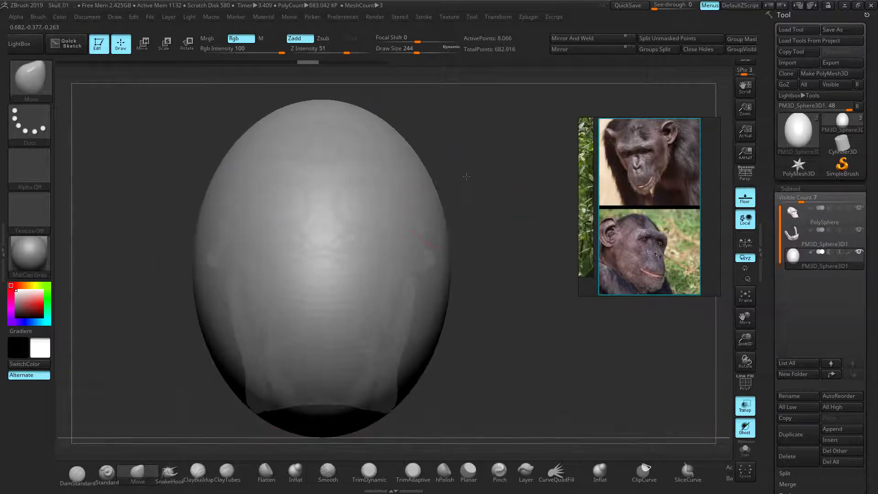
Step: Activate X-axis symmetry for sculpting the head
{"action": "key", "text": "ctrl"}
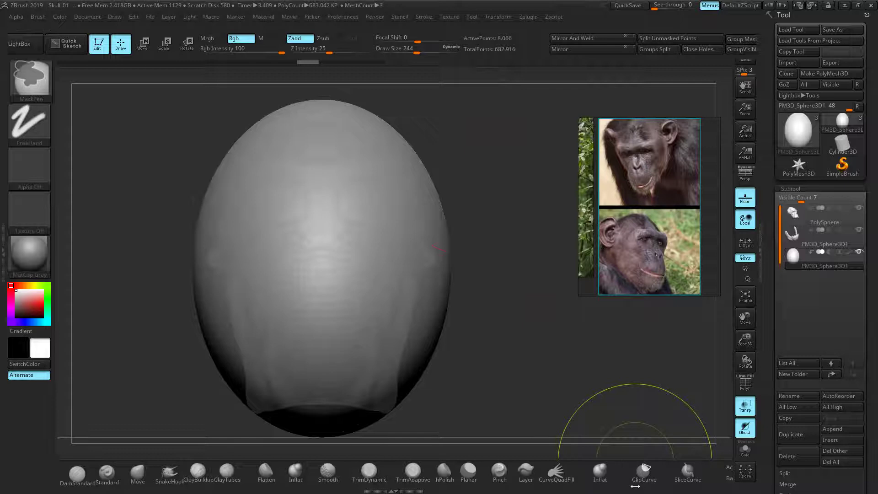
{"action": "left_click_drag", "start_coordinate": [635, 486], "coordinate": [548, 486]}
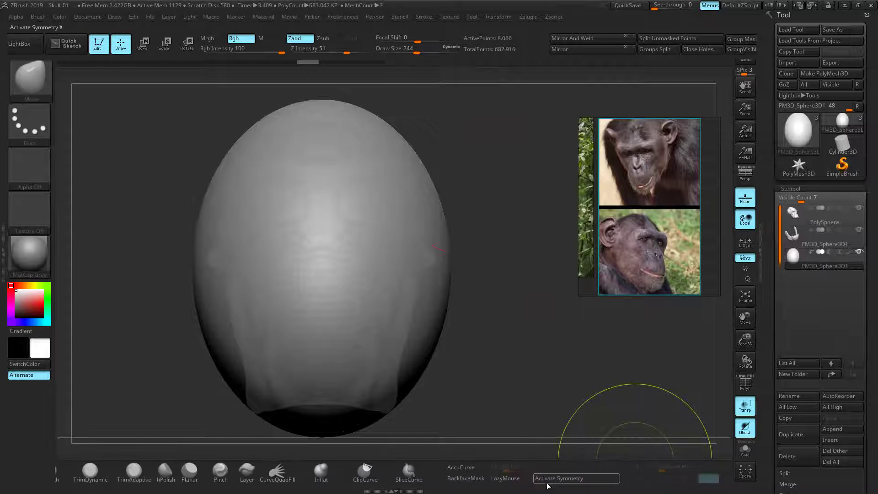
{"action": "left_click", "coordinate": [561, 480]}
{"action": "key", "text": "ctrl"}
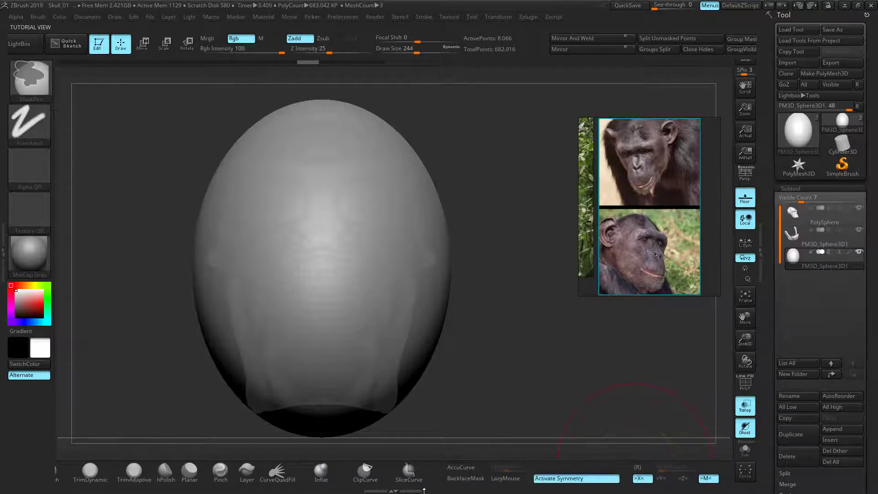
{"action": "left_click_drag", "start_coordinate": [427, 485], "coordinate": [704, 467]}
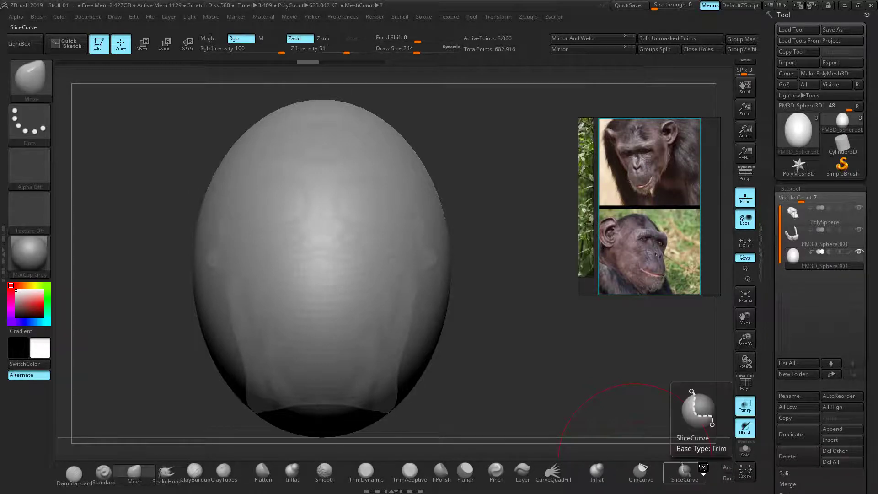
{"action": "key", "text": "ctrl"}
{"action": "mouse_move", "coordinate": [594, 484]}
{"action": "left_mouse_down", "text": "ctrl"}
{"action": "mouse_move", "coordinate": [348, 486]}
{"action": "mouse_move", "coordinate": [595, 477]}
{"action": "left_mouse_up", "text": "ctrl"}
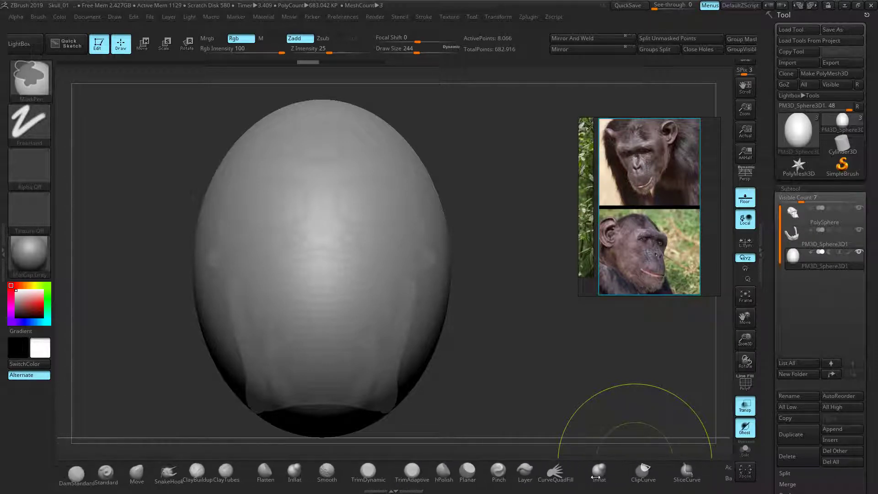
{"action": "left_click", "coordinate": [490, 18]}
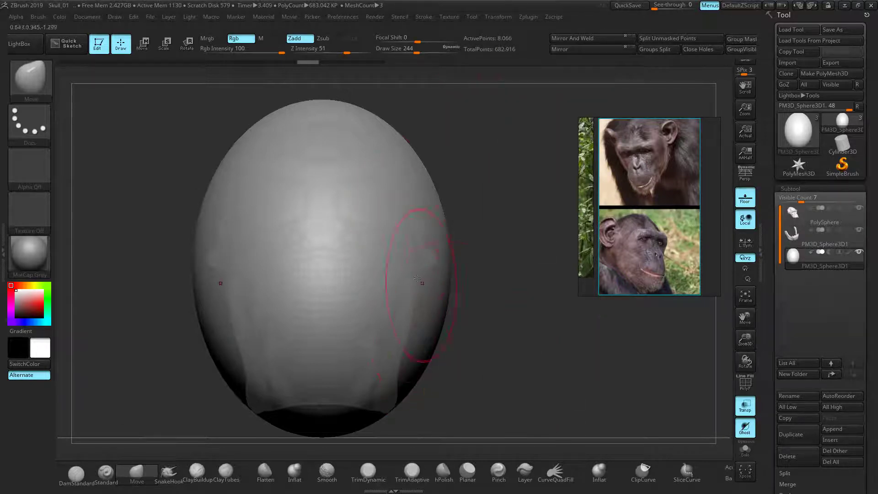
Step: Pull in the cheeks and temples and lower the crown with the Move brush to follow the skull
{"action": "mouse_move", "coordinate": [434, 328]}
{"action": "left_mouse_down"}
{"action": "mouse_move", "coordinate": [416, 322]}
{"action": "mouse_move", "coordinate": [424, 315]}
{"action": "left_mouse_up"}
{"action": "left_click_drag", "start_coordinate": [430, 219], "coordinate": [414, 207]}
{"action": "left_click_drag", "start_coordinate": [555, 270], "coordinate": [521, 273]}
{"action": "mouse_move", "coordinate": [463, 228]}
{"action": "left_mouse_down"}
{"action": "mouse_move", "coordinate": [451, 212]}
{"action": "mouse_move", "coordinate": [457, 217]}
{"action": "left_mouse_up"}
{"action": "mouse_move", "coordinate": [476, 170]}
{"action": "left_mouse_down"}
{"action": "mouse_move", "coordinate": [491, 168]}
{"action": "mouse_move", "coordinate": [480, 168]}
{"action": "mouse_move", "coordinate": [486, 191]}
{"action": "left_mouse_up"}
{"action": "left_click_drag", "start_coordinate": [349, 126], "coordinate": [354, 141]}
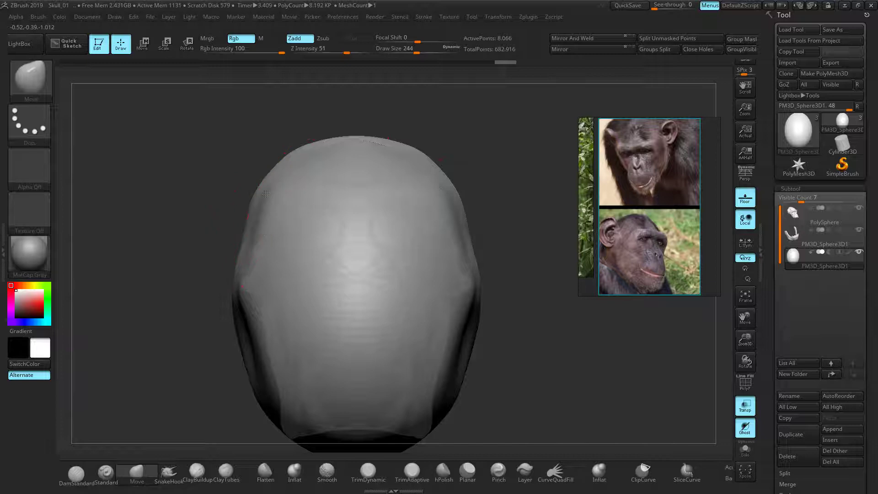
{"action": "mouse_move", "coordinate": [245, 358]}
{"action": "left_mouse_down"}
{"action": "mouse_move", "coordinate": [261, 356]}
{"action": "mouse_move", "coordinate": [268, 324]}
{"action": "left_mouse_up"}
Step: Push in the nose bridge below the brow with the Move brush and smooth the brow-to-muzzle transition
{"action": "mouse_move", "coordinate": [376, 201]}
{"action": "left_mouse_down"}
{"action": "mouse_move", "coordinate": [353, 249]}
{"action": "mouse_move", "coordinate": [338, 256]}
{"action": "left_mouse_up"}
{"action": "left_click_drag", "start_coordinate": [412, 250], "coordinate": [429, 307]}
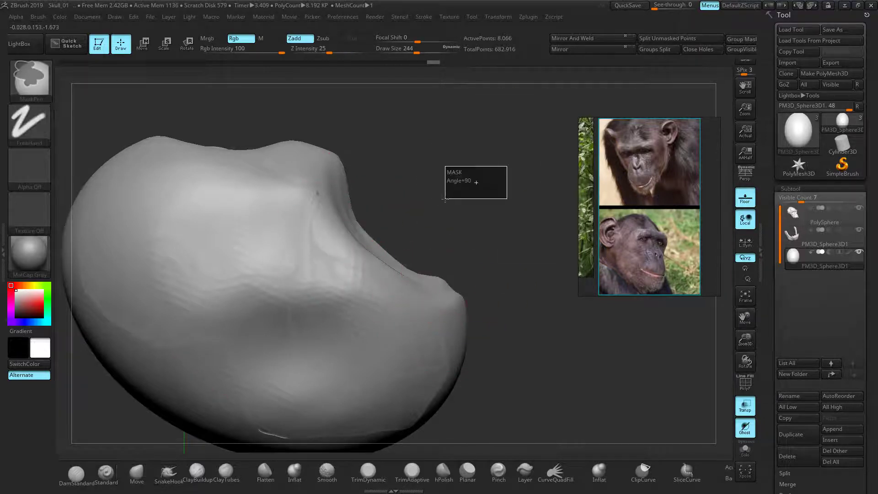
{"action": "mouse_move", "coordinate": [430, 276]}
{"action": "left_mouse_down", "text": "shift"}
{"action": "mouse_move", "coordinate": [393, 270]}
{"action": "mouse_move", "coordinate": [374, 320]}
{"action": "mouse_move", "coordinate": [394, 280]}
{"action": "left_mouse_up", "text": "shift"}
{"action": "left_click_drag", "start_coordinate": [358, 243], "coordinate": [333, 238]}
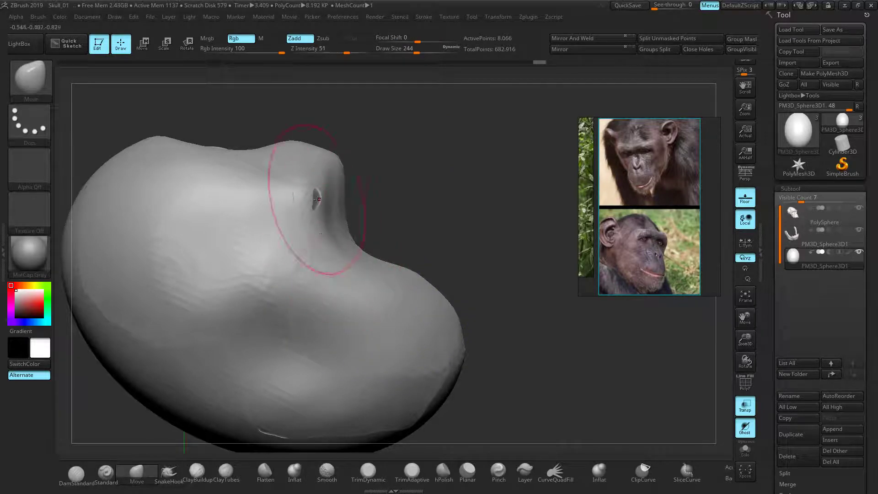
{"action": "left_click_drag", "start_coordinate": [314, 203], "coordinate": [331, 201], "text": "shift"}
{"action": "mouse_move", "coordinate": [328, 158]}
{"action": "left_mouse_down", "text": "shift"}
{"action": "mouse_move", "coordinate": [310, 148]}
{"action": "mouse_move", "coordinate": [293, 167]}
{"action": "mouse_move", "coordinate": [312, 203]}
{"action": "left_mouse_up", "text": "shift"}
Step: Smooth the brow area, try smoothing the pinched point between the brows, and undo that last stroke
{"action": "left_click_drag", "start_coordinate": [526, 205], "coordinate": [384, 206]}
{"action": "mouse_move", "coordinate": [382, 157]}
{"action": "left_mouse_down", "text": "shift"}
{"action": "mouse_move", "coordinate": [384, 164]}
{"action": "mouse_move", "coordinate": [372, 154]}
{"action": "left_mouse_up", "text": "shift"}
{"action": "mouse_move", "coordinate": [375, 119]}
{"action": "left_mouse_down"}
{"action": "mouse_move", "coordinate": [508, 131]}
{"action": "mouse_move", "coordinate": [464, 182]}
{"action": "left_mouse_up"}
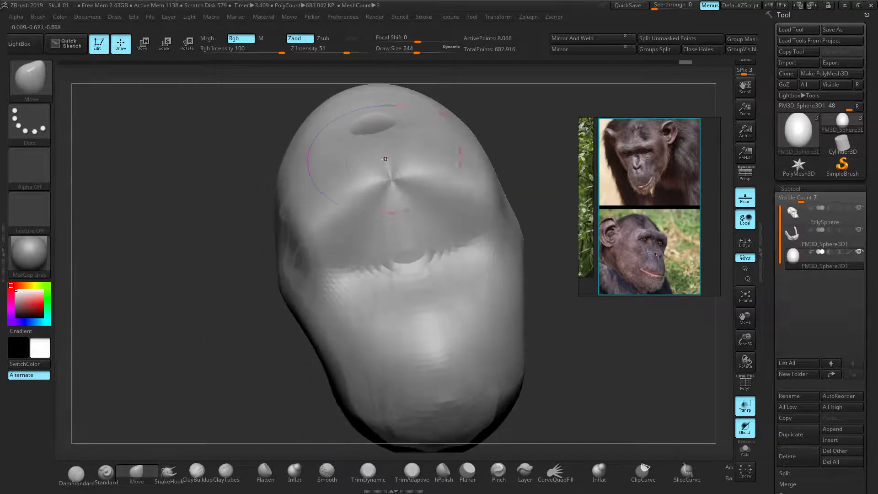
{"action": "key", "text": "shift"}
{"action": "mouse_move", "coordinate": [406, 186]}
{"action": "left_mouse_down", "text": "shift"}
{"action": "mouse_move", "coordinate": [471, 181]}
{"action": "mouse_move", "coordinate": [391, 187]}
{"action": "left_mouse_up", "text": "shift"}
{"action": "key", "text": "ctrl+z"}
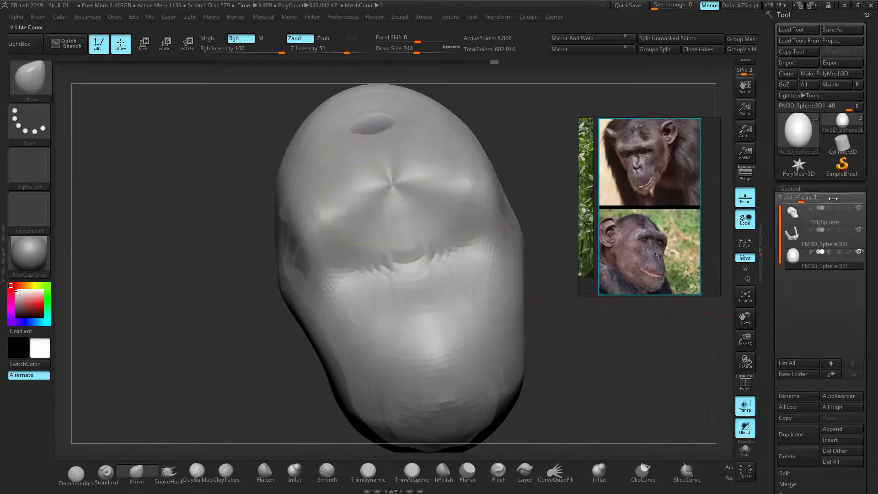
Step: Convert the head mesh to DynaMesh at resolution 104 and remesh it
{"action": "left_click", "coordinate": [795, 189]}
{"action": "left_click", "coordinate": [798, 199]}
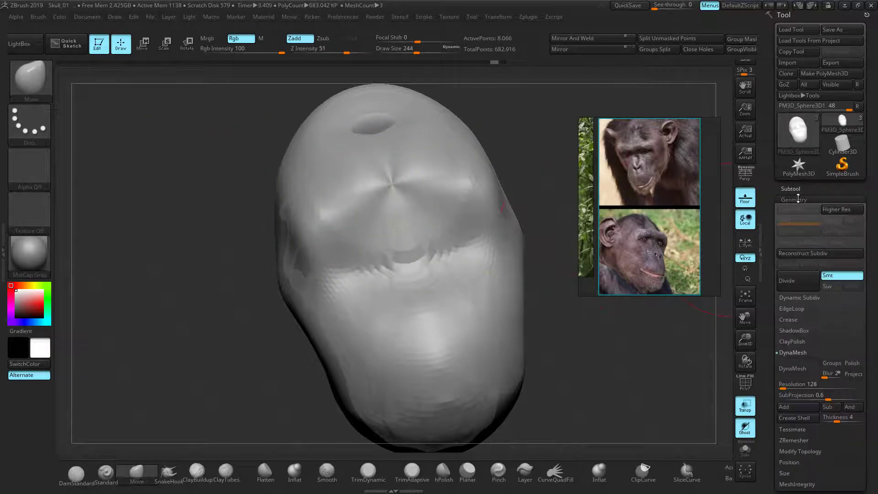
{"action": "left_click", "coordinate": [815, 383]}
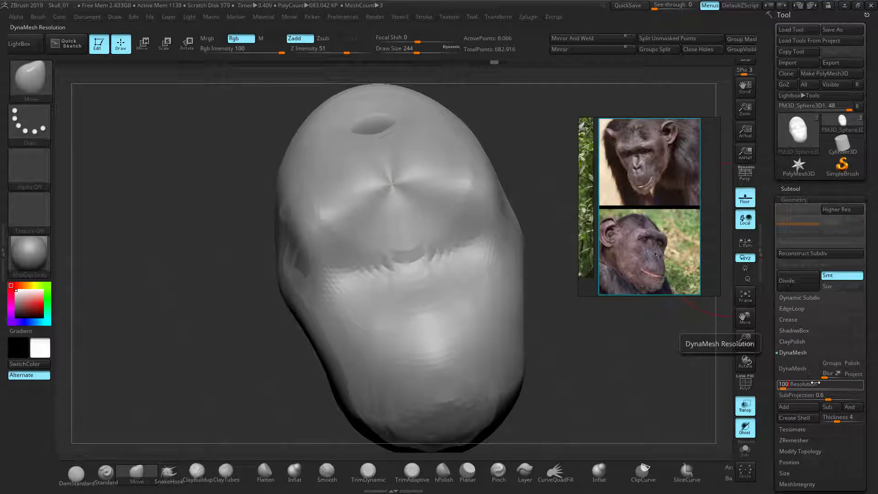
{"action": "type", "text": "104"}
{"action": "left_click", "coordinate": [800, 372]}
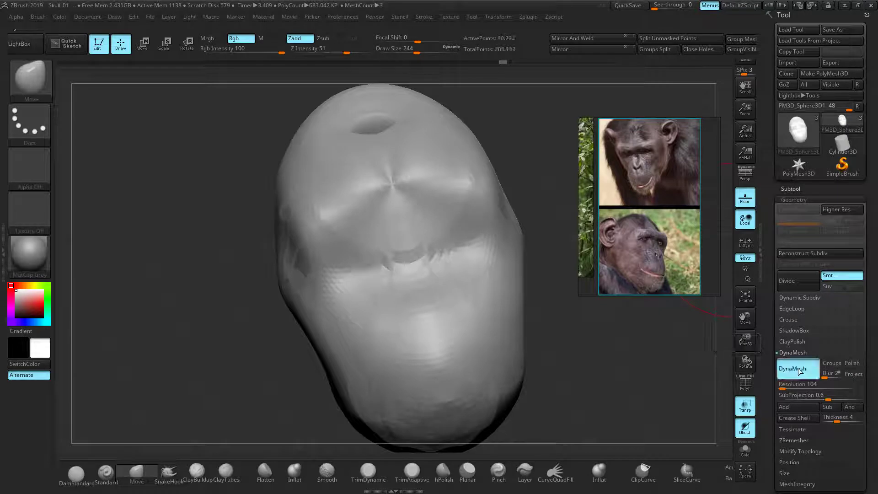
{"action": "left_click_drag", "start_coordinate": [166, 235], "coordinate": [202, 277], "text": "ctrl"}
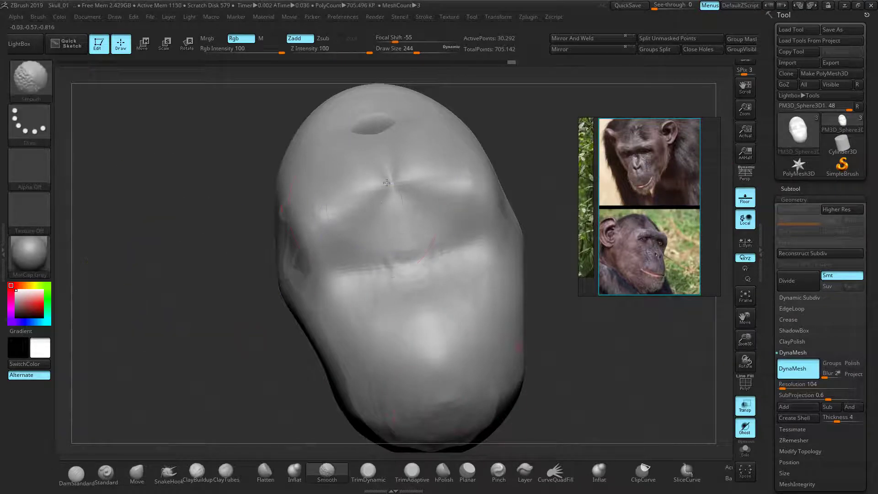
Step: Smooth out the pinched point at the centre of the brow and check the head from the front
{"action": "left_click_drag", "start_coordinate": [393, 194], "coordinate": [423, 187], "text": "shift"}
{"action": "left_click_drag", "start_coordinate": [224, 229], "coordinate": [205, 279]}
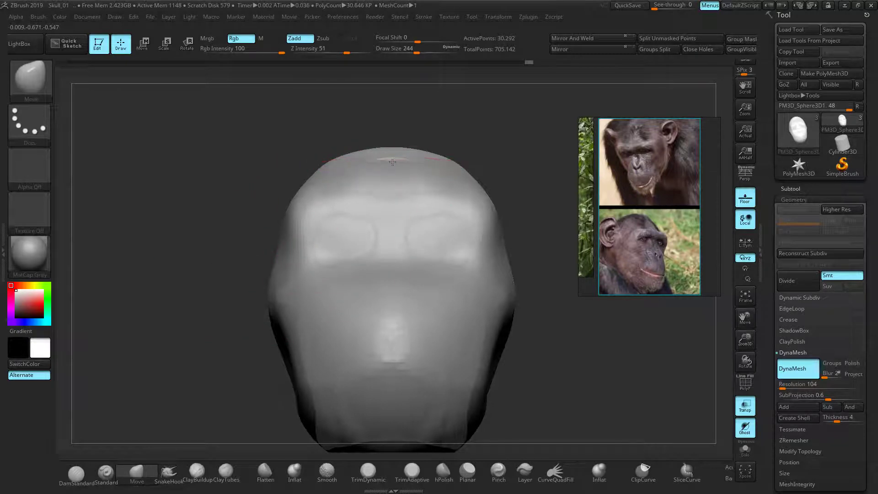
Step: Smooth the forehead just above the brow ridge and adjust the crown's profile with the Move brush
{"action": "right_click_drag", "start_coordinate": [408, 158], "coordinate": [462, 171]}
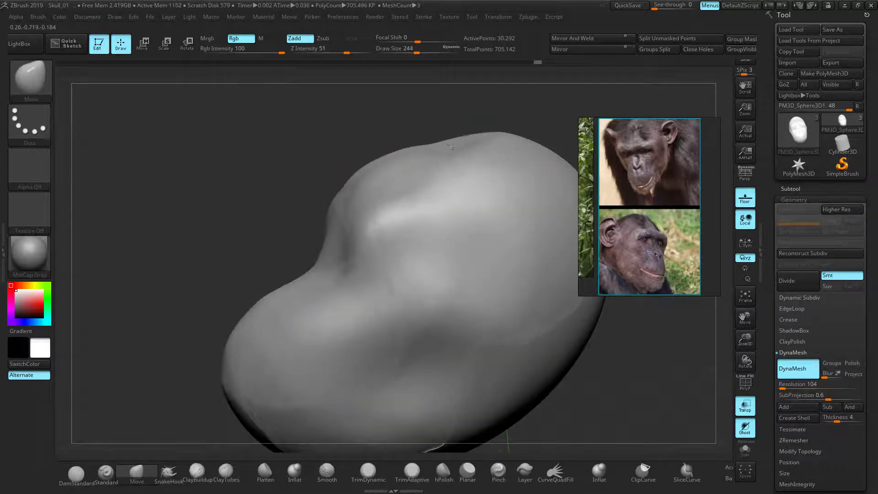
{"action": "key", "text": "shift"}
{"action": "mouse_move", "coordinate": [375, 168]}
{"action": "left_mouse_down", "text": "shift"}
{"action": "mouse_move", "coordinate": [364, 186]}
{"action": "mouse_move", "coordinate": [389, 174]}
{"action": "mouse_move", "coordinate": [395, 181]}
{"action": "left_mouse_up", "text": "shift"}
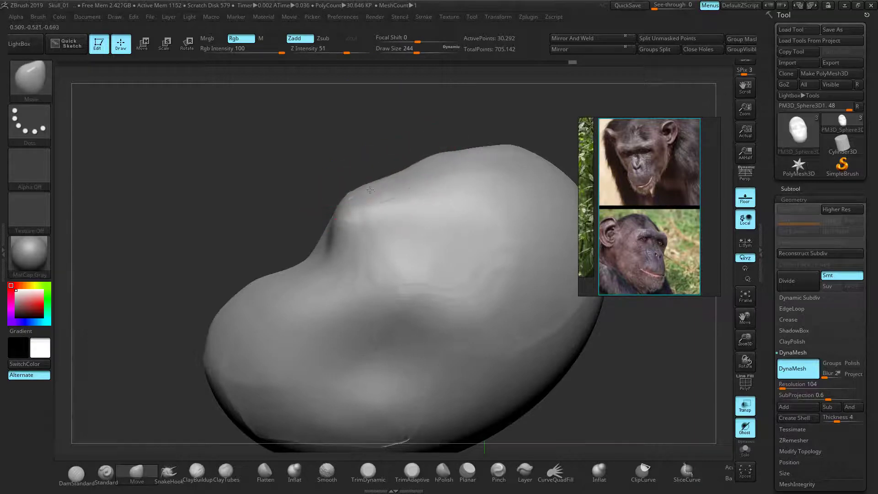
{"action": "left_click_drag", "start_coordinate": [486, 159], "coordinate": [511, 158]}
Step: Push in the underside of the head behind the jaw with the Move brush and smooth the resulting hollow
{"action": "right_click_drag", "start_coordinate": [491, 238], "coordinate": [381, 195], "text": "alt"}
{"action": "left_click_drag", "start_coordinate": [493, 240], "coordinate": [485, 240]}
{"action": "left_click_drag", "start_coordinate": [414, 358], "coordinate": [380, 332]}
{"action": "right_click_drag", "start_coordinate": [425, 316], "coordinate": [474, 316]}
{"action": "left_click_drag", "start_coordinate": [456, 301], "coordinate": [449, 296]}
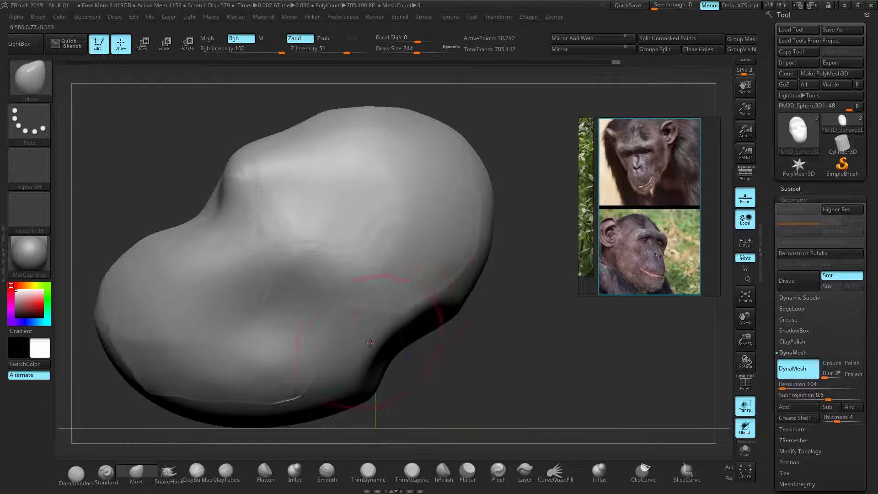
{"action": "left_click_drag", "start_coordinate": [370, 384], "coordinate": [344, 315]}
{"action": "left_click_drag", "start_coordinate": [356, 354], "coordinate": [386, 339], "text": "shift"}
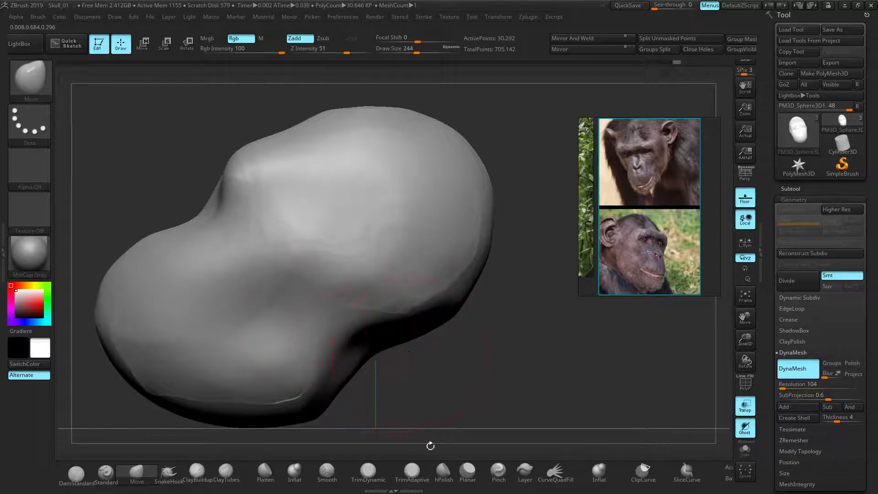
Step: Reshape the lower jaw corners from the rear view, pulling them inward and upward with the Move brush
{"action": "left_click_drag", "start_coordinate": [441, 359], "coordinate": [494, 278], "text": "alt"}
{"action": "left_click_drag", "start_coordinate": [369, 324], "coordinate": [370, 323]}
{"action": "left_click_drag", "start_coordinate": [390, 378], "coordinate": [366, 385], "text": "shift"}
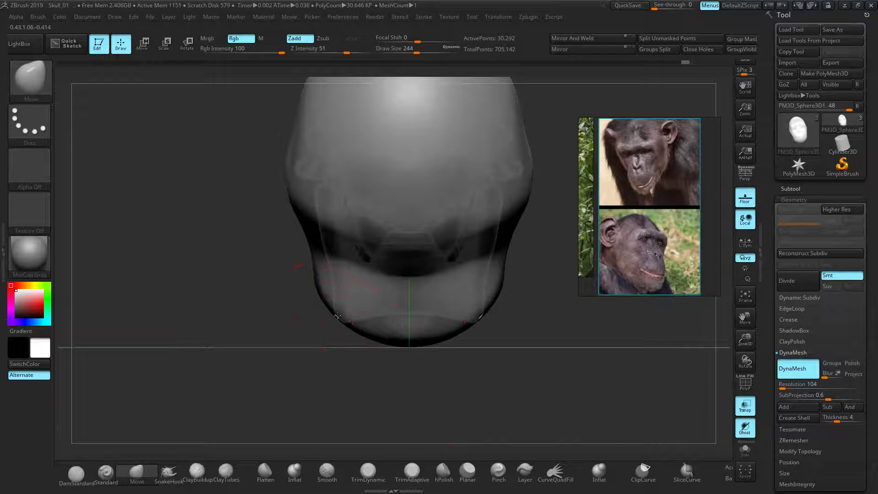
{"action": "mouse_move", "coordinate": [385, 338]}
{"action": "left_mouse_down"}
{"action": "mouse_move", "coordinate": [387, 328]}
{"action": "mouse_move", "coordinate": [404, 331]}
{"action": "left_mouse_up"}
{"action": "mouse_move", "coordinate": [338, 323]}
{"action": "left_mouse_down"}
{"action": "mouse_move", "coordinate": [315, 288]}
{"action": "mouse_move", "coordinate": [330, 284]}
{"action": "left_mouse_up"}
Step: Raise the Move brush's Draw Size to 316, reshape the crown and rear sides of the head, and remesh the DynaMesh
{"action": "mouse_move", "coordinate": [284, 268]}
{"action": "left_mouse_down"}
{"action": "mouse_move", "coordinate": [310, 275]}
{"action": "mouse_move", "coordinate": [448, 223]}
{"action": "mouse_move", "coordinate": [443, 204]}
{"action": "left_mouse_up"}
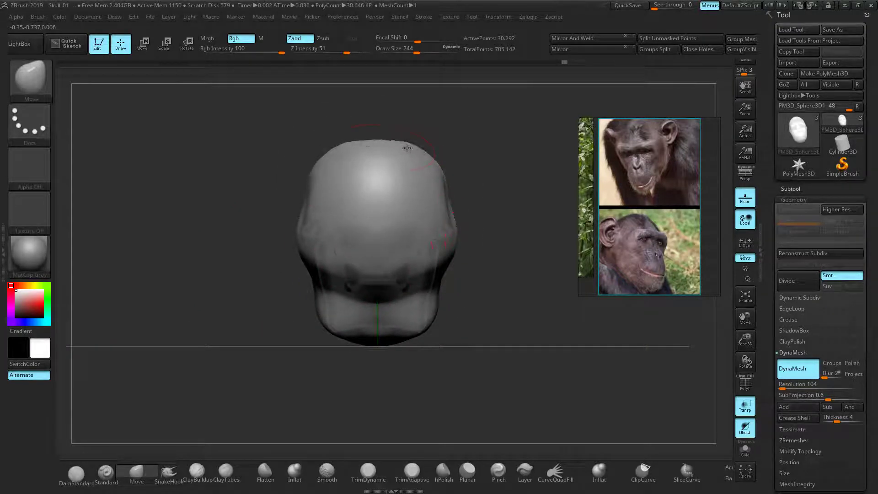
{"action": "key", "text": "bracketright"}
{"action": "key", "text": "bracketright"}
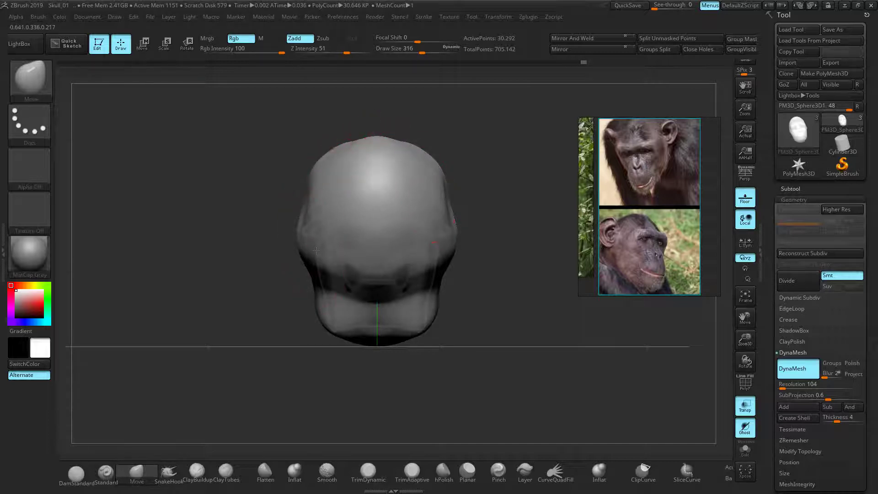
{"action": "left_click_drag", "start_coordinate": [454, 241], "coordinate": [451, 231]}
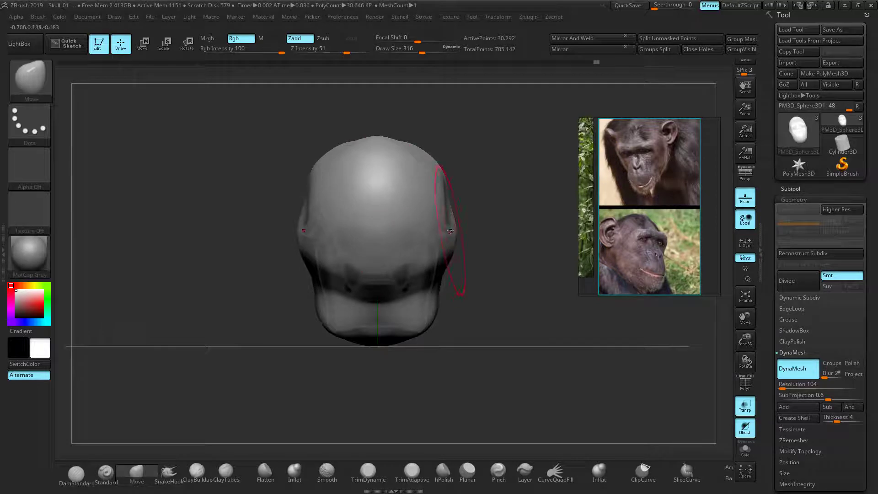
{"action": "left_click_drag", "start_coordinate": [500, 184], "coordinate": [506, 191], "text": "ctrl"}
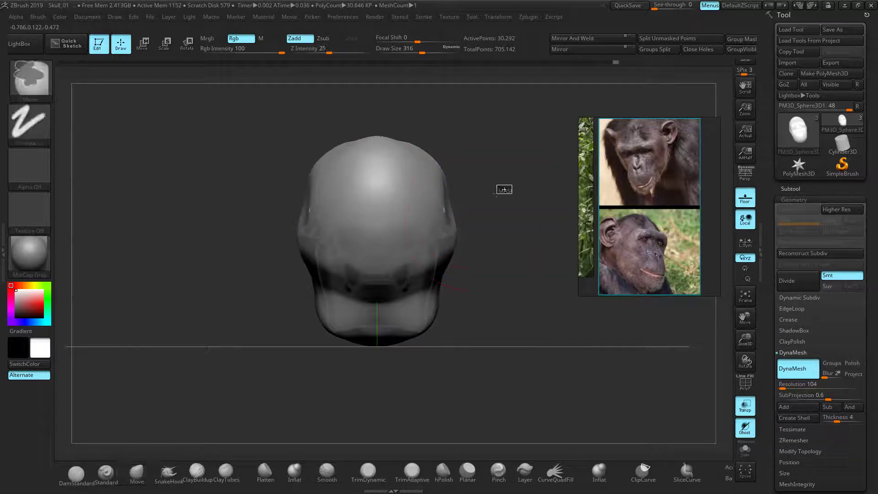
Step: Smooth the bump along the top of the forehead and tuck in the lower back of the skull
{"action": "mouse_move", "coordinate": [441, 212]}
{"action": "left_mouse_down"}
{"action": "mouse_move", "coordinate": [417, 220]}
{"action": "mouse_move", "coordinate": [370, 208]}
{"action": "mouse_move", "coordinate": [346, 150]}
{"action": "mouse_move", "coordinate": [330, 153]}
{"action": "left_mouse_up"}
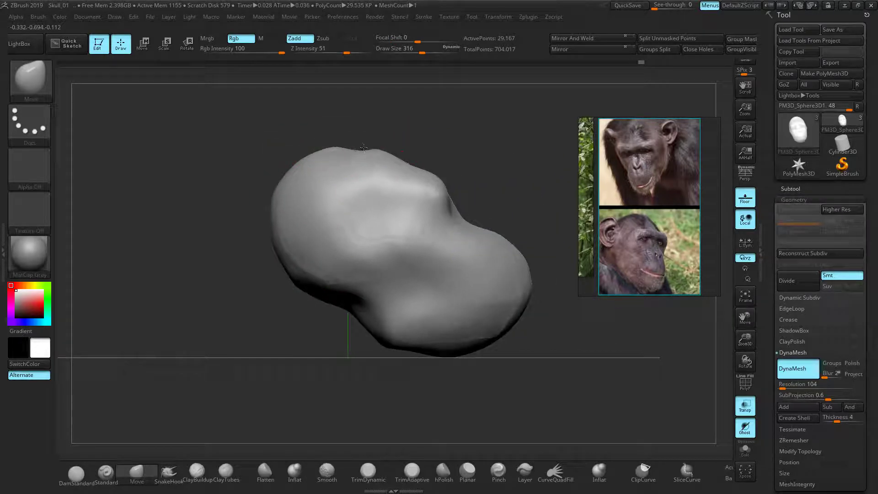
{"action": "key", "text": "shift"}
{"action": "mouse_move", "coordinate": [368, 151]}
{"action": "left_mouse_down", "text": "shift"}
{"action": "mouse_move", "coordinate": [355, 158]}
{"action": "mouse_move", "coordinate": [386, 164]}
{"action": "left_mouse_up", "text": "shift"}
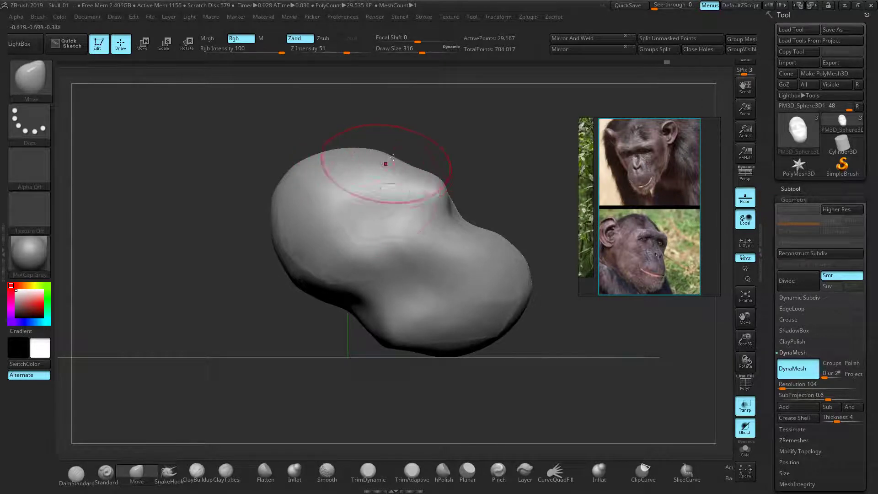
{"action": "left_click_drag", "start_coordinate": [290, 270], "coordinate": [293, 257]}
Step: Lower the centre of the brow ridge and adjust the width of the temples from the front view
{"action": "left_click_drag", "start_coordinate": [486, 176], "coordinate": [441, 187], "text": "shift"}
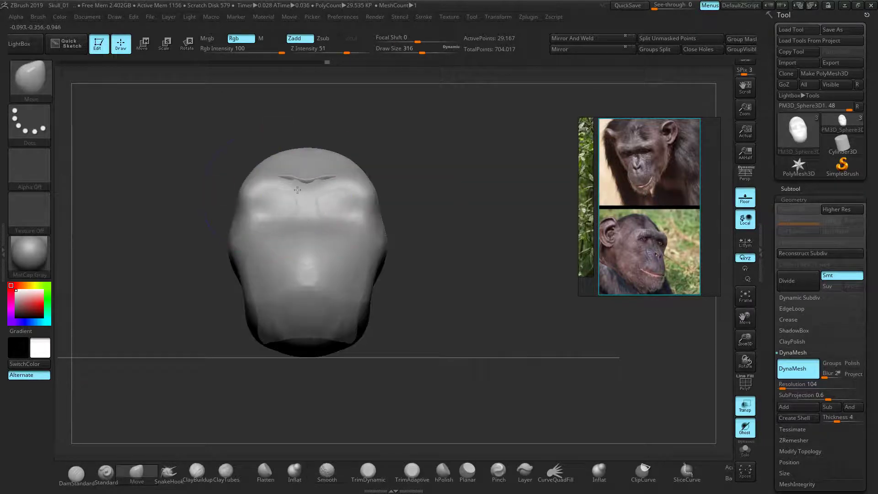
{"action": "left_click_drag", "start_coordinate": [299, 179], "coordinate": [300, 185]}
{"action": "mouse_move", "coordinate": [437, 221]}
{"action": "left_mouse_down"}
{"action": "mouse_move", "coordinate": [467, 245]}
{"action": "mouse_move", "coordinate": [451, 240]}
{"action": "left_mouse_up"}
{"action": "right_click_drag", "start_coordinate": [450, 239], "coordinate": [502, 257], "text": "ctrl"}
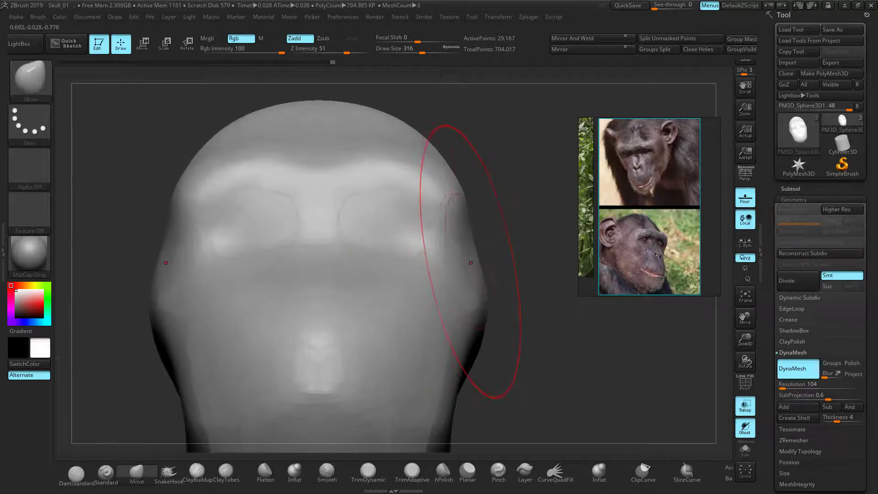
{"action": "left_click_drag", "start_coordinate": [470, 258], "coordinate": [458, 257]}
{"action": "left_click_drag", "start_coordinate": [455, 223], "coordinate": [462, 223]}
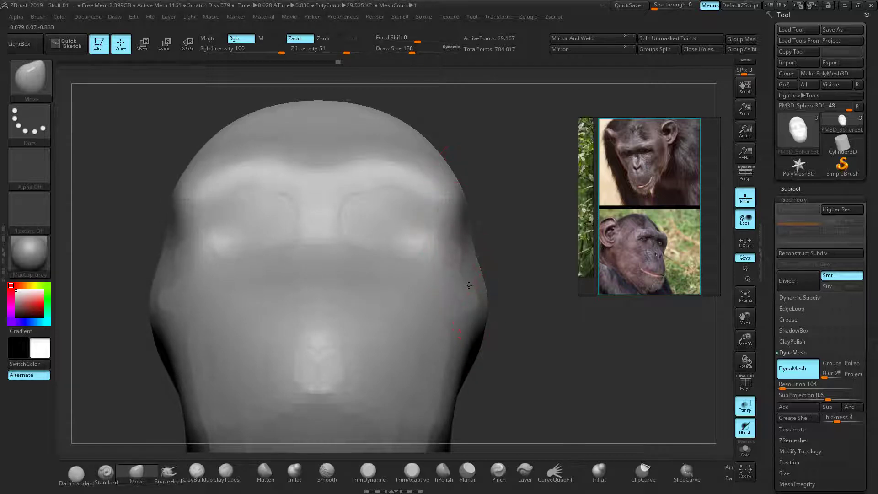
Step: Narrow the sides of the muzzle and push up the middle of the chin's underside with the Move brush at Draw Size 188
{"action": "mouse_move", "coordinate": [478, 331]}
{"action": "left_mouse_down"}
{"action": "mouse_move", "coordinate": [450, 352]}
{"action": "mouse_move", "coordinate": [538, 247]}
{"action": "left_mouse_up"}
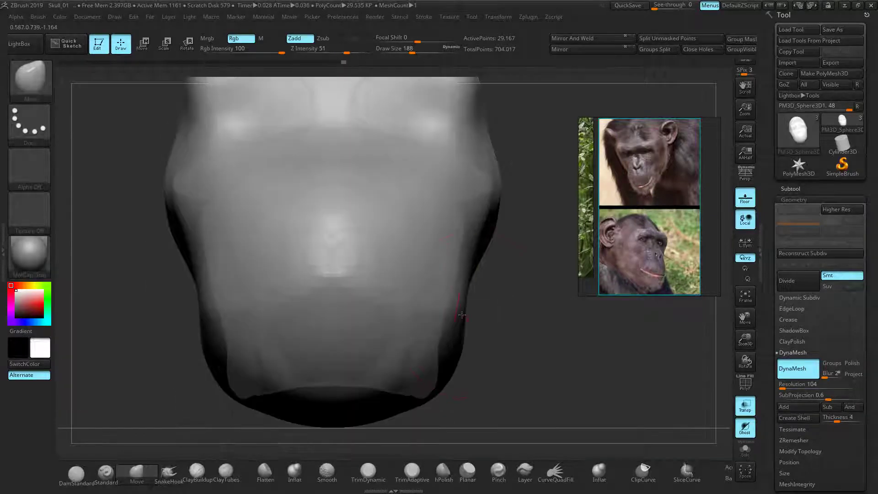
{"action": "left_click_drag", "start_coordinate": [462, 315], "coordinate": [453, 311]}
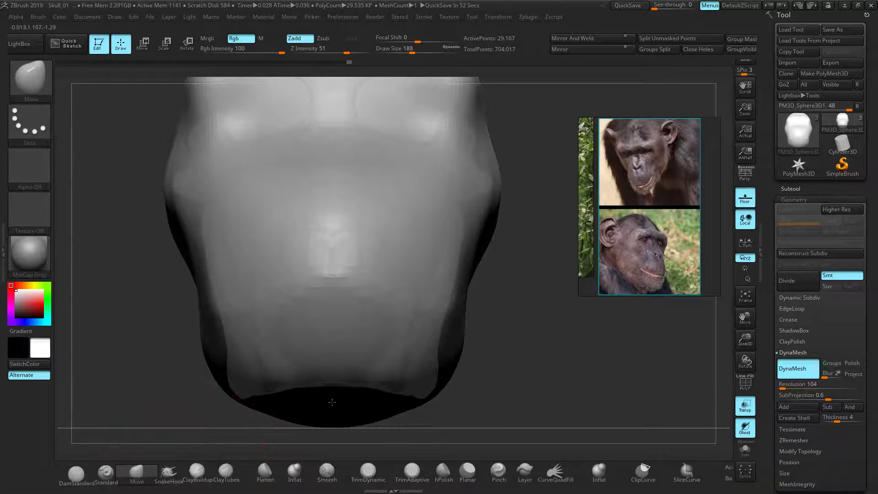
{"action": "left_click_drag", "start_coordinate": [323, 421], "coordinate": [326, 398]}
{"action": "left_click_drag", "start_coordinate": [156, 329], "coordinate": [274, 334]}
{"action": "mouse_move", "coordinate": [314, 408]}
{"action": "left_mouse_down", "text": "shift"}
{"action": "mouse_move", "coordinate": [183, 387]}
{"action": "mouse_move", "coordinate": [283, 400]}
{"action": "mouse_move", "coordinate": [183, 388]}
{"action": "mouse_move", "coordinate": [353, 398]}
{"action": "mouse_move", "coordinate": [283, 405]}
{"action": "left_mouse_up", "text": "shift"}
{"action": "mouse_move", "coordinate": [233, 396]}
{"action": "left_mouse_down"}
{"action": "mouse_move", "coordinate": [238, 404]}
{"action": "mouse_move", "coordinate": [196, 396]}
{"action": "mouse_move", "coordinate": [202, 401]}
{"action": "left_mouse_up"}
{"action": "left_click_drag", "start_coordinate": [609, 357], "coordinate": [409, 353]}
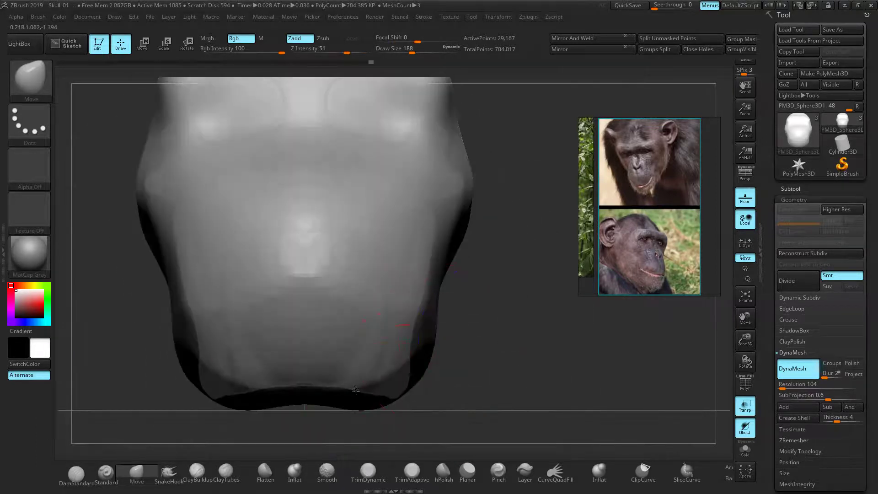
Step: Flatten the upper front of the muzzle and push in the nose bridge in profile with the Move brush
{"action": "left_click_drag", "start_coordinate": [492, 286], "coordinate": [407, 260]}
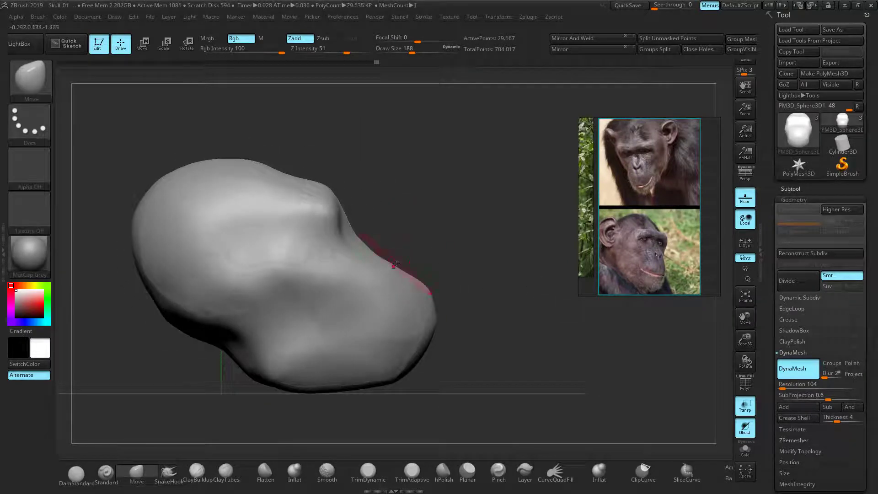
{"action": "left_click_drag", "start_coordinate": [429, 297], "coordinate": [413, 300]}
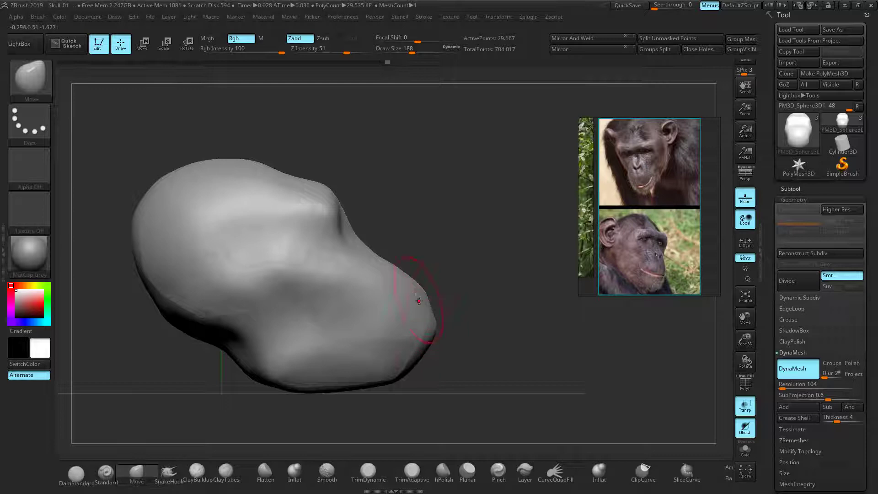
{"action": "left_click_drag", "start_coordinate": [358, 242], "coordinate": [348, 237]}
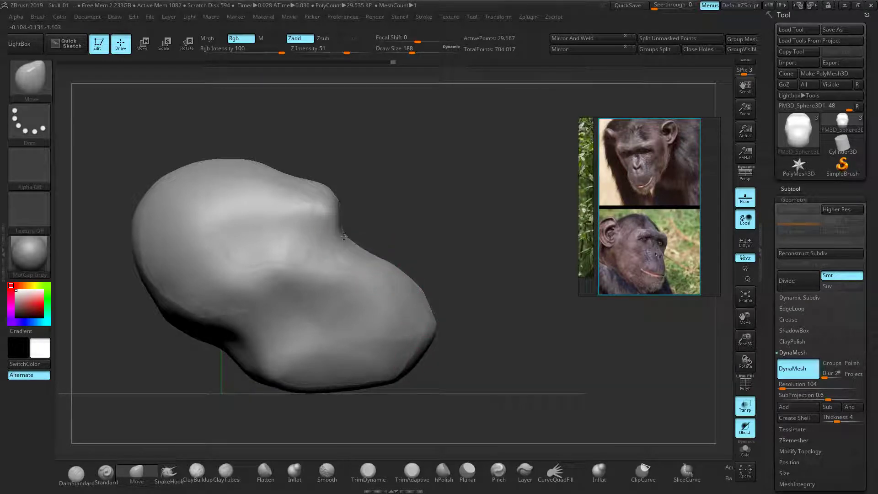
Step: Smooth the front of the brow ridge and push in the eye area beneath it with the Move brush
{"action": "left_click_drag", "start_coordinate": [466, 231], "coordinate": [361, 227]}
{"action": "left_click_drag", "start_coordinate": [261, 230], "coordinate": [163, 231]}
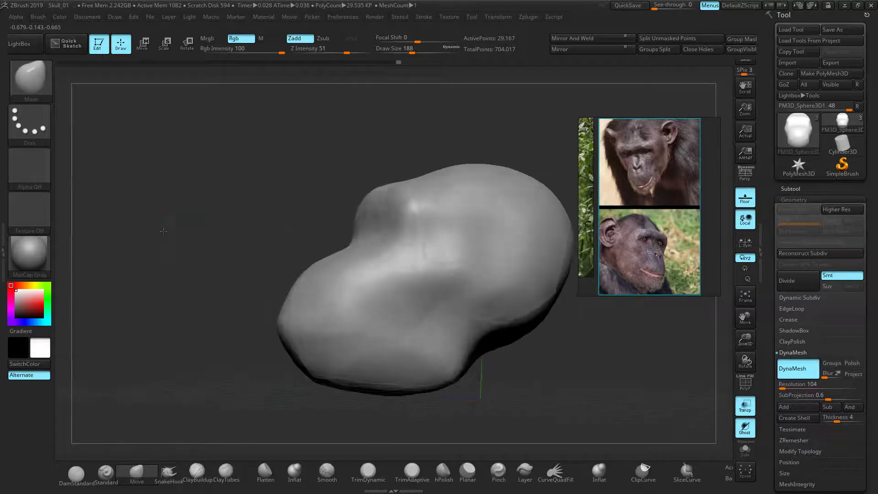
{"action": "mouse_move", "coordinate": [377, 200]}
{"action": "left_mouse_down", "text": "shift"}
{"action": "mouse_move", "coordinate": [387, 197]}
{"action": "mouse_move", "coordinate": [384, 224]}
{"action": "left_mouse_up", "text": "shift"}
{"action": "mouse_move", "coordinate": [233, 231]}
{"action": "left_mouse_down"}
{"action": "mouse_move", "coordinate": [296, 231]}
{"action": "mouse_move", "coordinate": [167, 231]}
{"action": "left_mouse_up"}
{"action": "left_click_drag", "start_coordinate": [390, 236], "coordinate": [397, 229]}
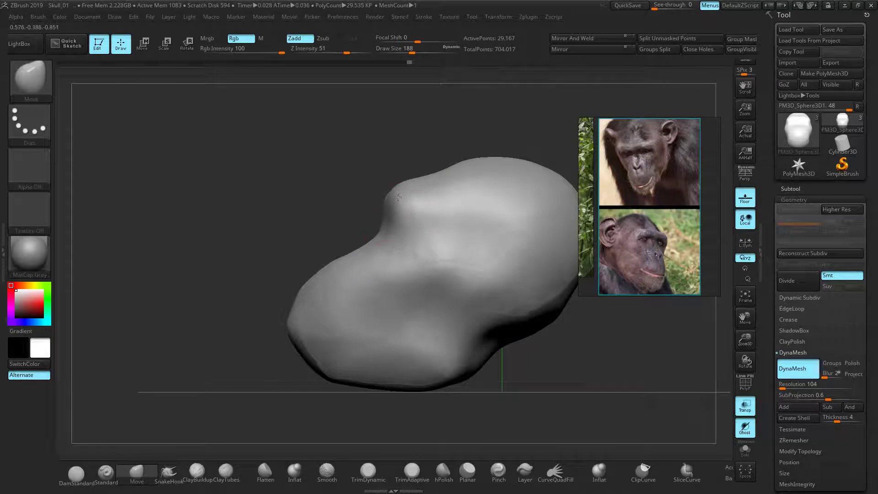
Step: Push the nose bridge further in beneath the brow ridge and check the head from above and from the front
{"action": "left_click_drag", "start_coordinate": [297, 224], "coordinate": [547, 220]}
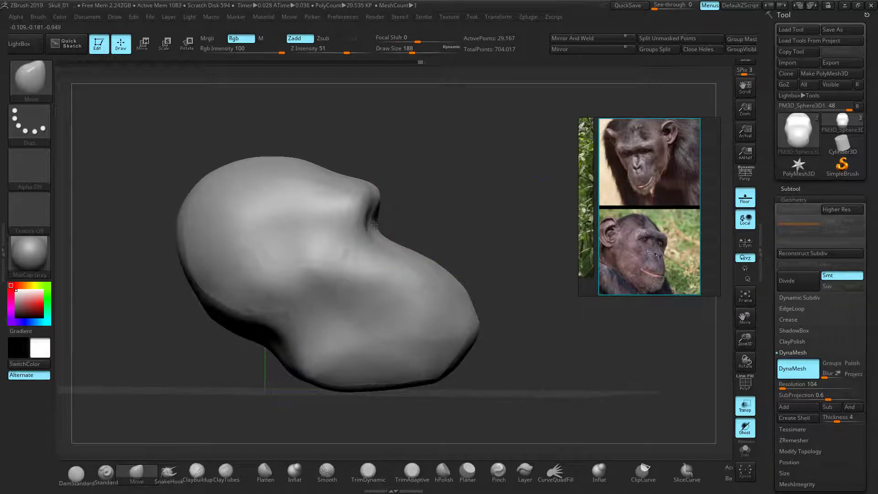
{"action": "left_click_drag", "start_coordinate": [421, 201], "coordinate": [433, 287]}
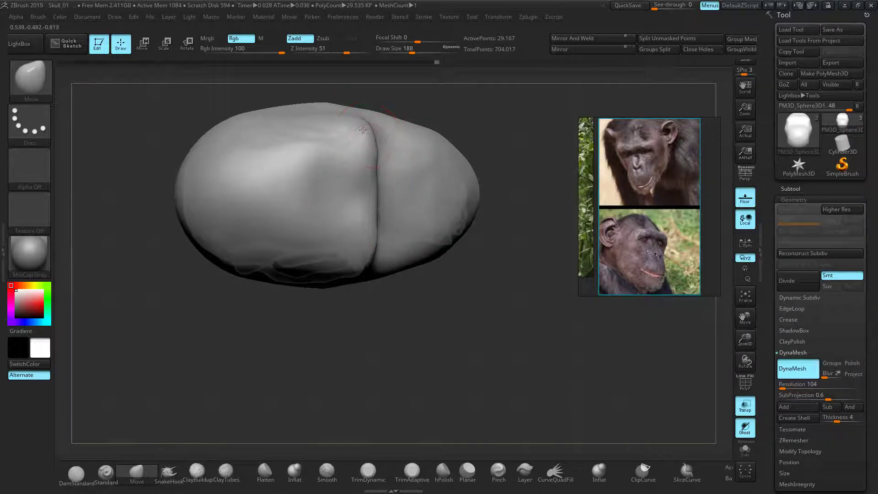
{"action": "left_click_drag", "start_coordinate": [456, 337], "coordinate": [459, 256]}
{"action": "mouse_move", "coordinate": [390, 183]}
{"action": "left_mouse_down"}
{"action": "mouse_move", "coordinate": [357, 184]}
{"action": "mouse_move", "coordinate": [373, 181]}
{"action": "left_mouse_up"}
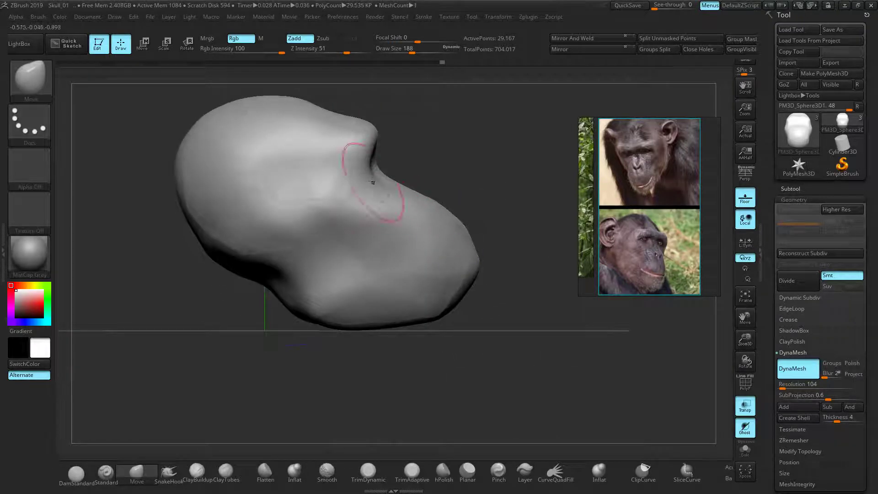
{"action": "left_click_drag", "start_coordinate": [480, 192], "coordinate": [425, 186]}
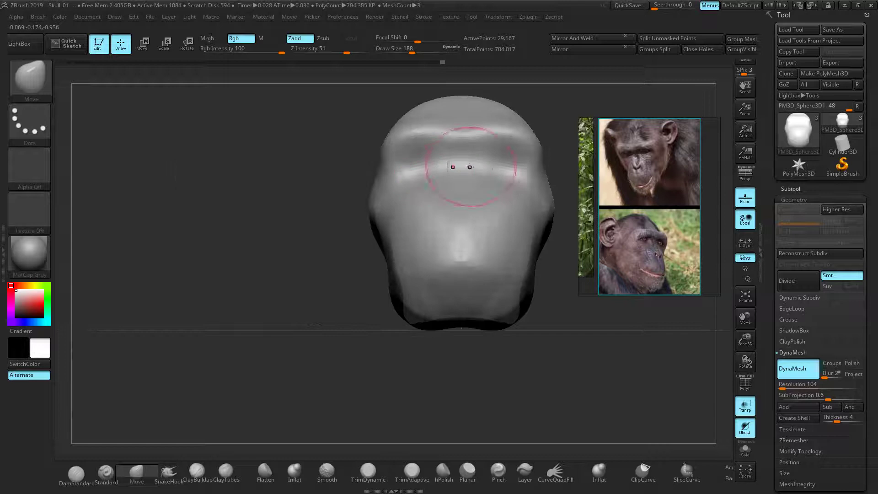
{"action": "mouse_move", "coordinate": [262, 284]}
{"action": "left_mouse_down"}
{"action": "mouse_move", "coordinate": [290, 320]}
{"action": "mouse_move", "coordinate": [468, 329]}
{"action": "mouse_move", "coordinate": [247, 263]}
{"action": "mouse_move", "coordinate": [310, 307]}
{"action": "left_mouse_up"}
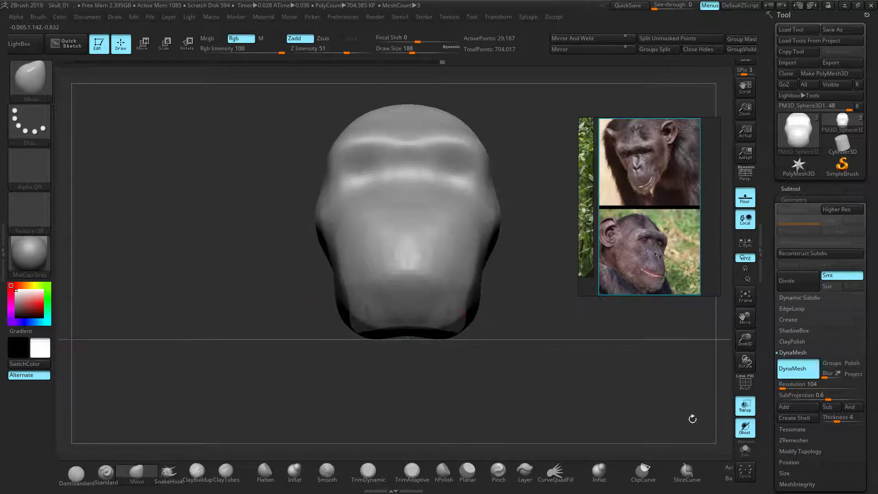
Step: Turn off subtool transparency and pull the outer end of the brow and the side of the face into shape
{"action": "left_click", "coordinate": [744, 414]}
{"action": "mouse_move", "coordinate": [513, 304]}
{"action": "left_mouse_down"}
{"action": "mouse_move", "coordinate": [539, 336]}
{"action": "mouse_move", "coordinate": [538, 298]}
{"action": "mouse_move", "coordinate": [512, 308]}
{"action": "left_mouse_up"}
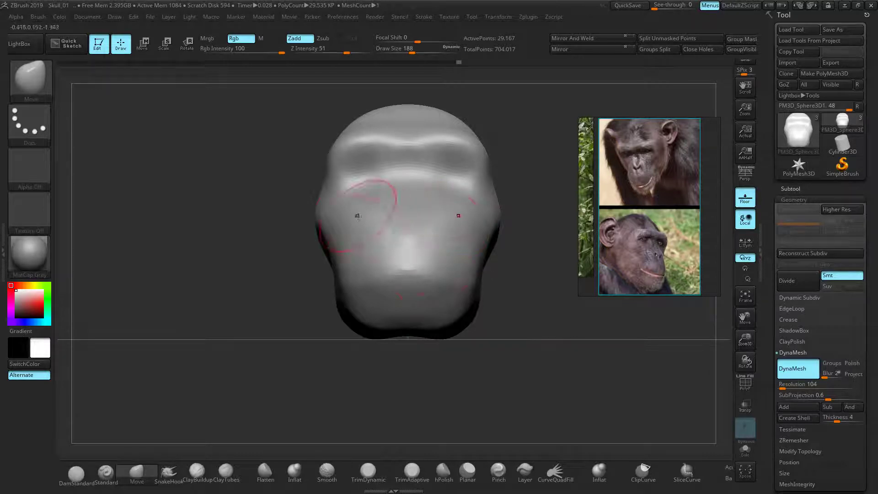
{"action": "middle_click_drag", "start_coordinate": [636, 234], "coordinate": [639, 237]}
{"action": "mouse_move", "coordinate": [533, 224]}
{"action": "right_mouse_down"}
{"action": "mouse_move", "coordinate": [516, 251]}
{"action": "mouse_move", "coordinate": [551, 258]}
{"action": "mouse_move", "coordinate": [500, 266]}
{"action": "right_mouse_up"}
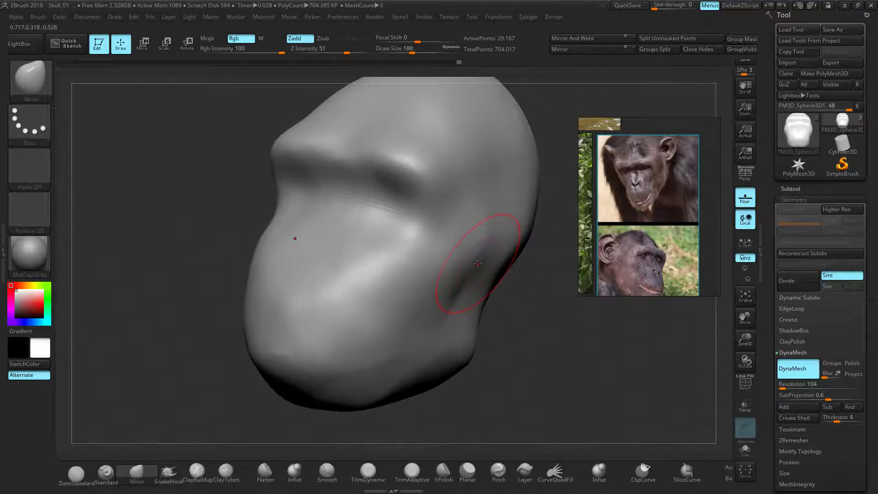
{"action": "left_click_drag", "start_coordinate": [431, 170], "coordinate": [450, 169]}
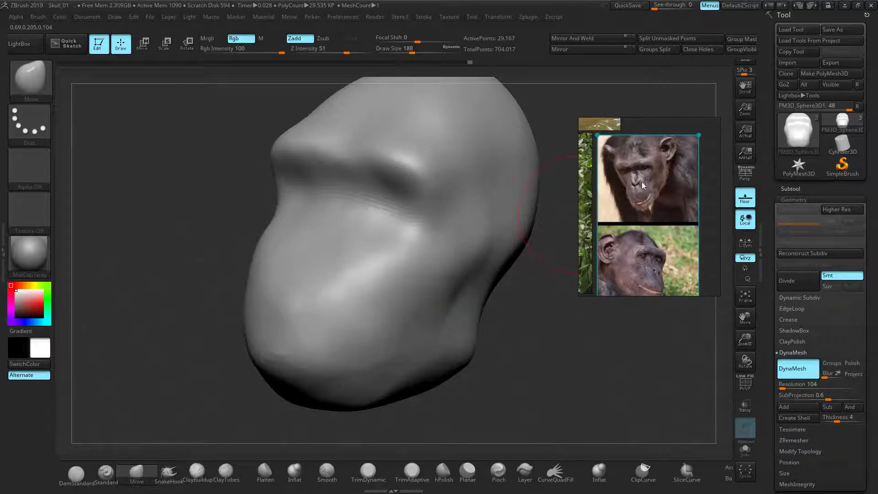
Step: Enlarge the upper chimpanzee reference, carve eye sockets under the brow with a smaller Standard brush, and undo the last stroke
{"action": "scroll", "coordinate": [654, 162], "scroll_direction": "up", "scroll_amount": 5}
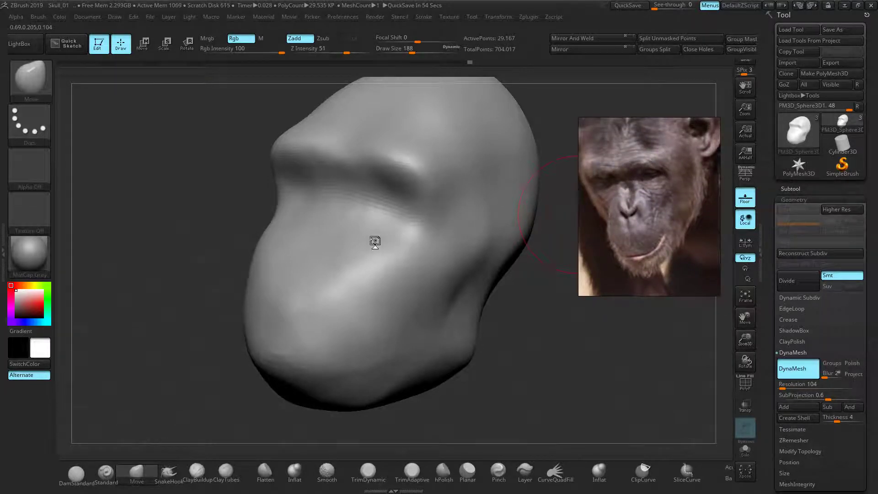
{"action": "left_click", "coordinate": [76, 473]}
{"action": "left_click", "coordinate": [106, 472]}
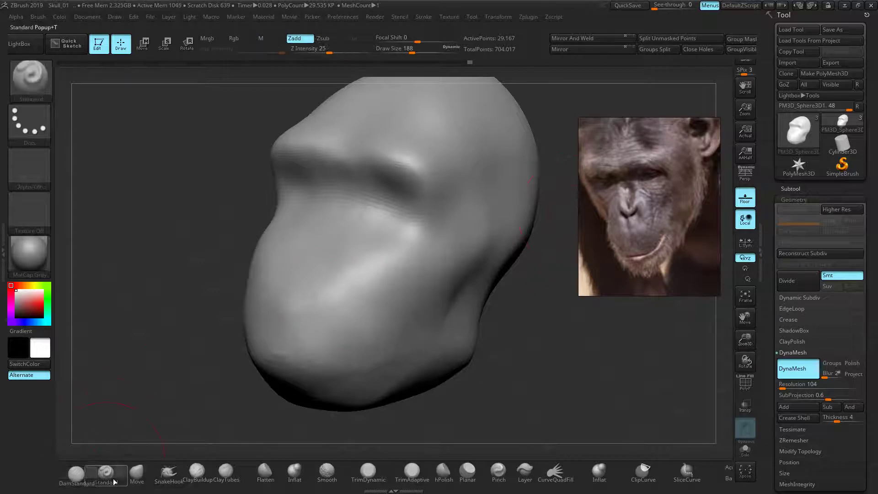
{"action": "key", "text": "bracketleft"}
{"action": "key", "text": "bracketleft"}
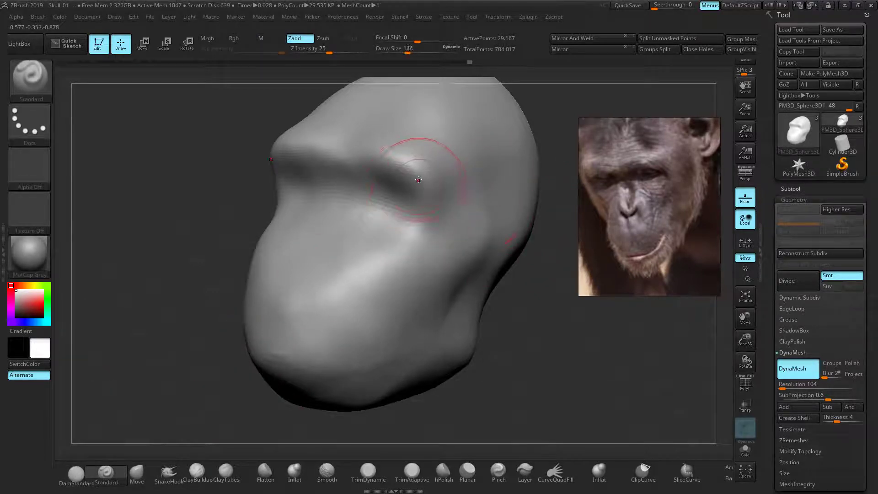
{"action": "mouse_move", "coordinate": [422, 184]}
{"action": "left_mouse_down"}
{"action": "mouse_move", "coordinate": [419, 221]}
{"action": "mouse_move", "coordinate": [333, 280]}
{"action": "mouse_move", "coordinate": [368, 254]}
{"action": "mouse_move", "coordinate": [362, 188]}
{"action": "left_mouse_up"}
{"action": "key", "text": "shift"}
{"action": "key", "text": "ctrl+z"}
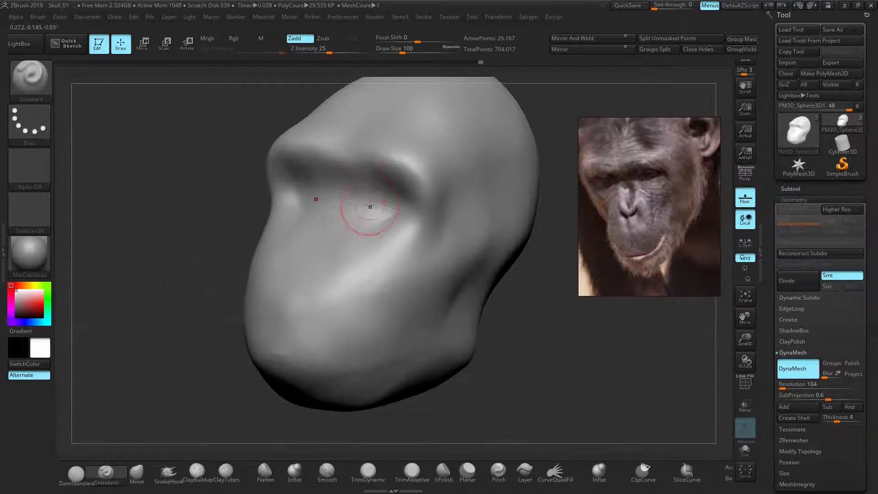
Step: Deepen the eye sockets beneath the brow and shape the nose bridge with the Standard brush reduced to size 64
{"action": "left_click_drag", "start_coordinate": [379, 201], "coordinate": [392, 216], "text": "alt"}
{"action": "key", "text": "shift"}
{"action": "key", "text": "["}
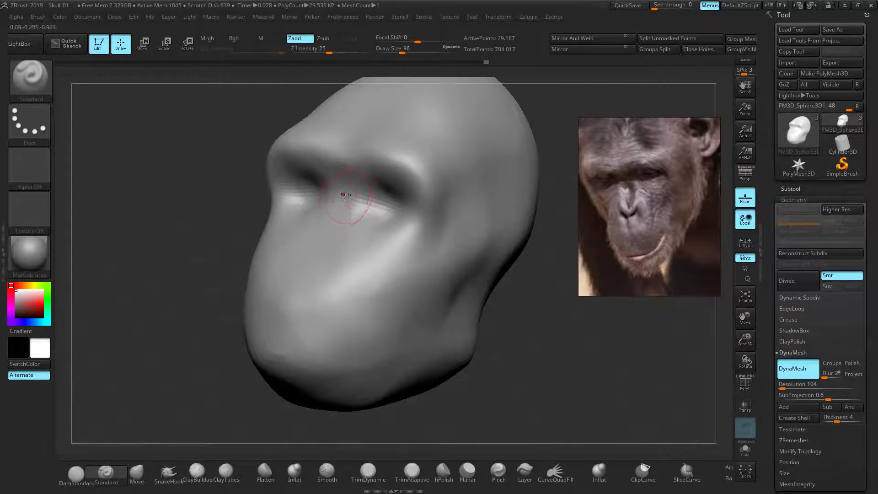
{"action": "key", "text": "bracketleft"}
{"action": "key", "text": "bracketleft"}
{"action": "key", "text": "bracketleft"}
{"action": "key", "text": "bracketleft"}
{"action": "key", "text": "bracketleft"}
{"action": "key", "text": "bracketleft"}
{"action": "key", "text": "bracketleft"}
{"action": "mouse_move", "coordinate": [571, 317]}
{"action": "left_mouse_down", "text": "shift"}
{"action": "mouse_move", "coordinate": [586, 316]}
{"action": "mouse_move", "coordinate": [410, 297]}
{"action": "left_mouse_up", "text": "shift"}
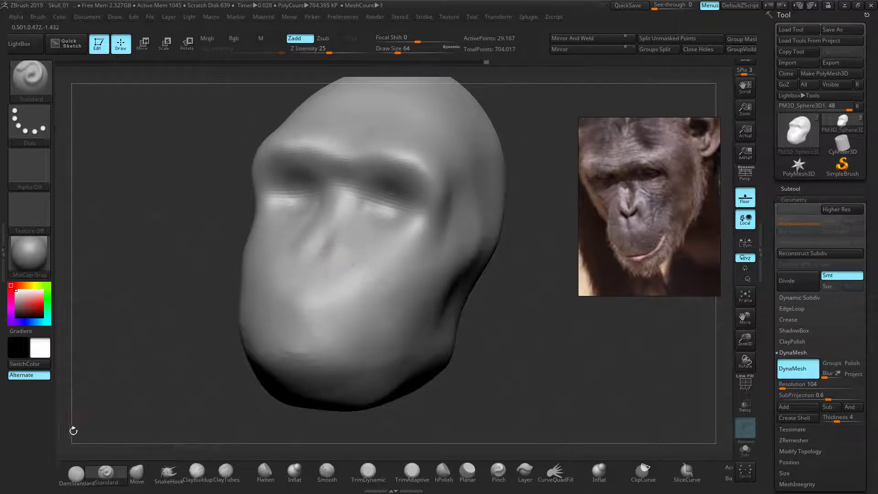
Step: Carve the nostrils at the base of the nose with the DamStandard brush and turn on subtool transparency
{"action": "left_click", "coordinate": [76, 473]}
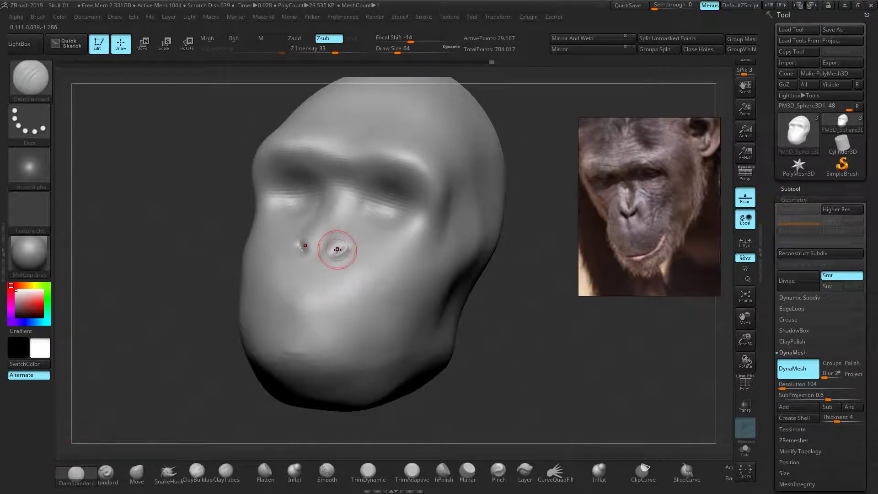
{"action": "left_click_drag", "start_coordinate": [495, 288], "coordinate": [709, 349]}
{"action": "left_click", "coordinate": [745, 405]}
{"action": "left_click_drag", "start_coordinate": [514, 323], "coordinate": [464, 284]}
{"action": "mouse_move", "coordinate": [465, 284]}
{"action": "right_mouse_down", "text": "ctrl"}
{"action": "mouse_move", "coordinate": [512, 287]}
{"action": "mouse_move", "coordinate": [535, 243]}
{"action": "mouse_move", "coordinate": [566, 267]}
{"action": "right_mouse_up", "text": "ctrl"}
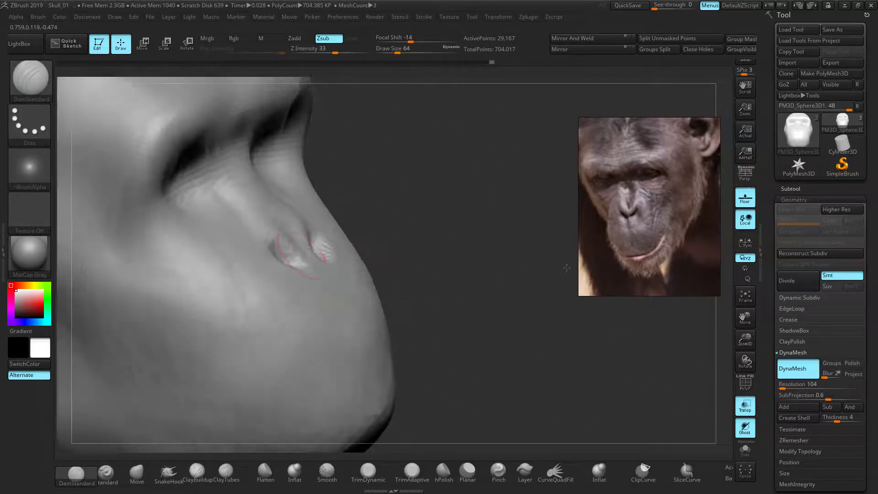
{"action": "right_click_drag", "start_coordinate": [437, 312], "coordinate": [410, 238]}
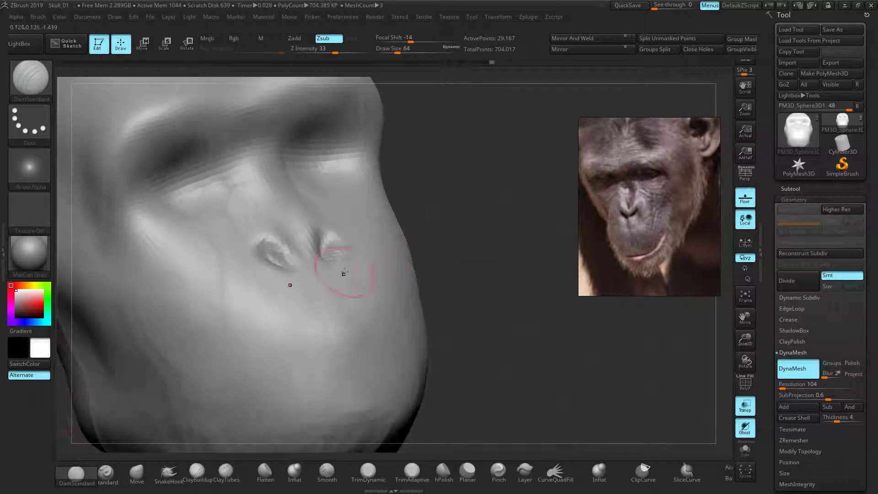
{"action": "right_click_drag", "start_coordinate": [366, 275], "coordinate": [512, 251]}
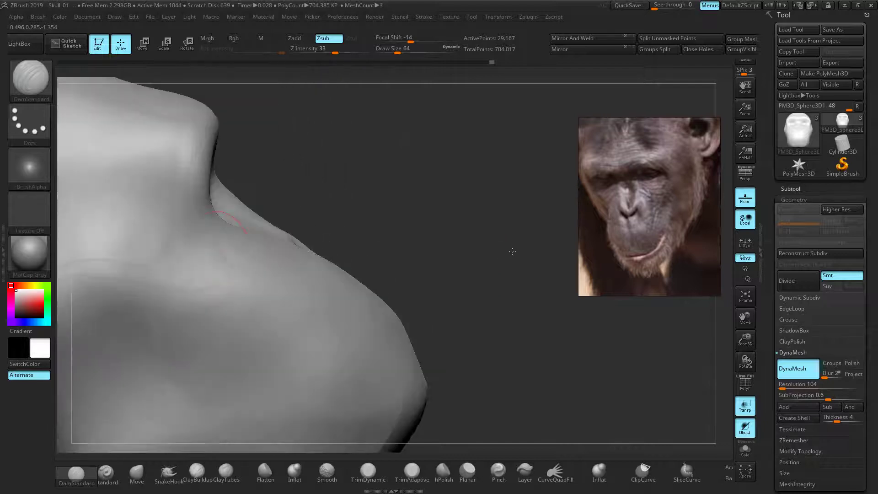
{"action": "right_click_drag", "start_coordinate": [412, 232], "coordinate": [336, 260]}
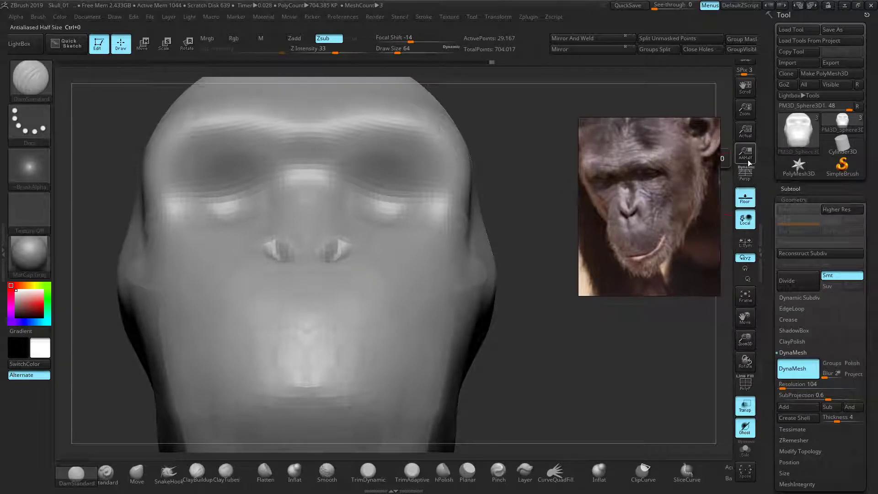
{"action": "left_click", "coordinate": [747, 179]}
{"action": "left_click_drag", "start_coordinate": [549, 293], "coordinate": [588, 306]}
{"action": "right_click_drag", "start_coordinate": [587, 305], "coordinate": [565, 294]}
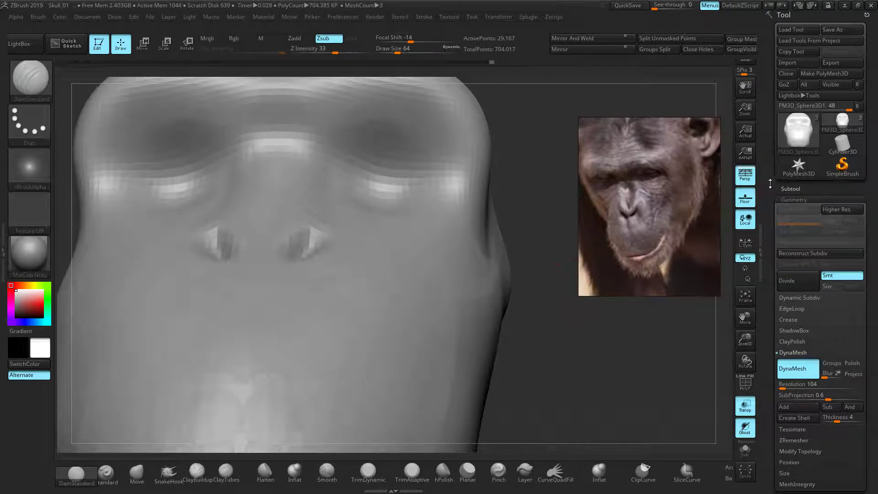
{"action": "left_click", "coordinate": [745, 174]}
Step: Build up the nostril wings and define the eye sockets with the Standard brush at size 44, smoothing the area under the eyes
{"action": "mouse_move", "coordinate": [530, 286]}
{"action": "right_mouse_down"}
{"action": "mouse_move", "coordinate": [531, 305]}
{"action": "mouse_move", "coordinate": [510, 299]}
{"action": "right_mouse_up"}
{"action": "left_click_drag", "start_coordinate": [474, 299], "coordinate": [473, 309]}
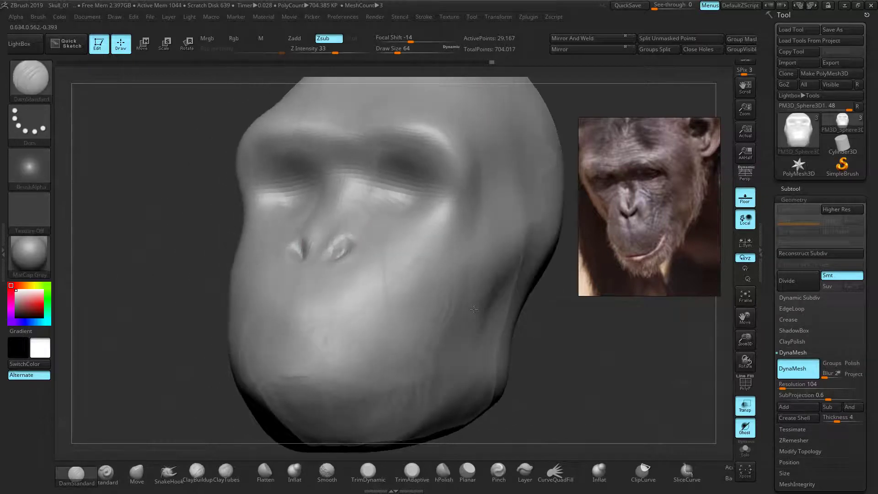
{"action": "left_click", "coordinate": [106, 473]}
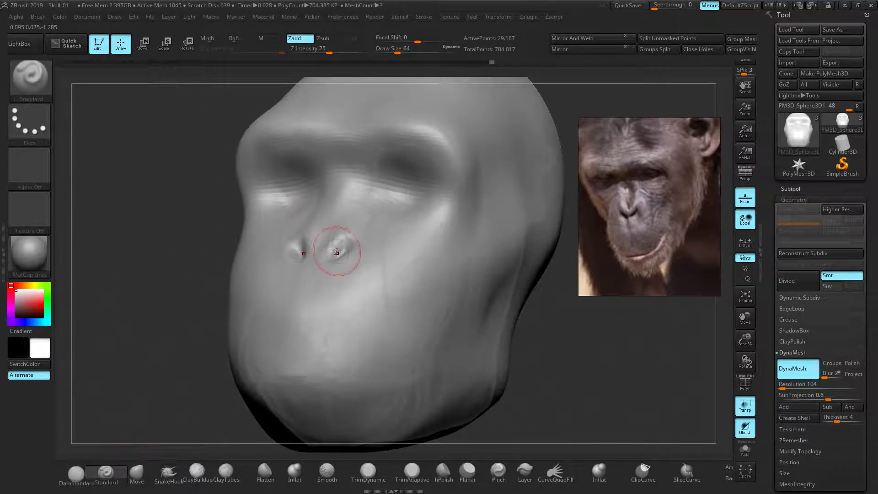
{"action": "key", "text": "bracketleft"}
{"action": "mouse_move", "coordinate": [348, 223]}
{"action": "left_mouse_down"}
{"action": "mouse_move", "coordinate": [338, 236]}
{"action": "mouse_move", "coordinate": [345, 238]}
{"action": "mouse_move", "coordinate": [346, 180]}
{"action": "mouse_move", "coordinate": [361, 167]}
{"action": "mouse_move", "coordinate": [400, 148]}
{"action": "mouse_move", "coordinate": [443, 157]}
{"action": "mouse_move", "coordinate": [424, 147]}
{"action": "mouse_move", "coordinate": [402, 164]}
{"action": "mouse_move", "coordinate": [417, 184]}
{"action": "mouse_move", "coordinate": [398, 173]}
{"action": "mouse_move", "coordinate": [376, 182]}
{"action": "mouse_move", "coordinate": [397, 181]}
{"action": "left_mouse_up"}
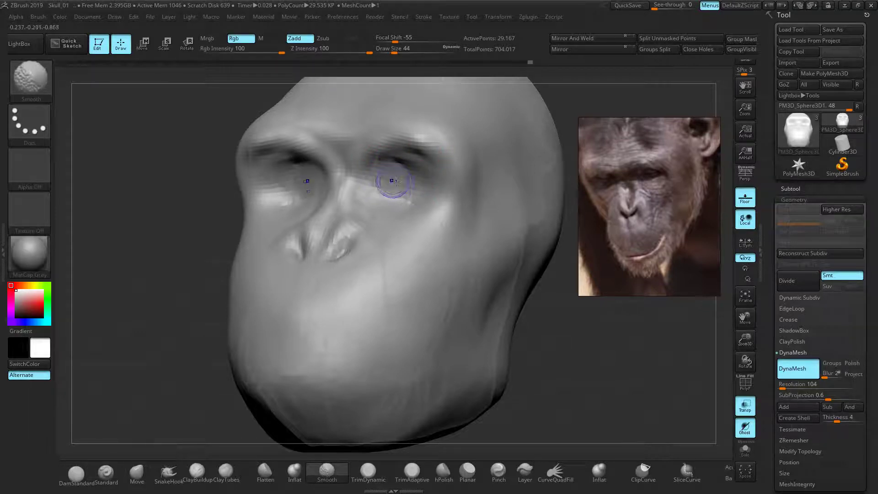
{"action": "left_click_drag", "start_coordinate": [290, 164], "coordinate": [286, 188], "text": "shift"}
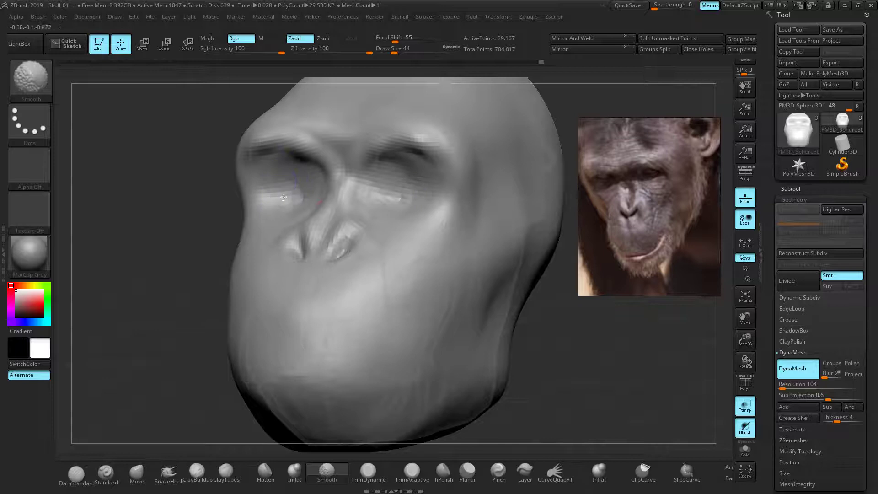
Step: Examine the nose, eye sockets and cheeks from the front and three-quarter views, with subtool transparency off and on
{"action": "left_click_drag", "start_coordinate": [533, 304], "coordinate": [561, 290]}
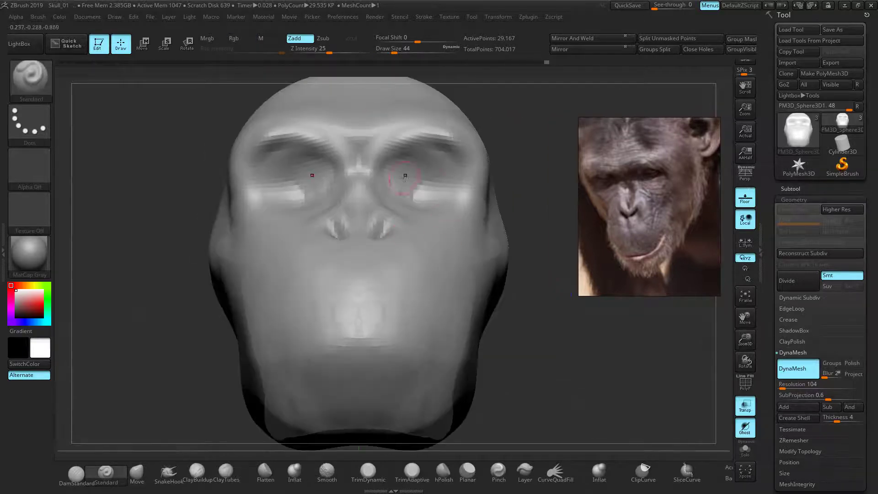
{"action": "left_click_drag", "start_coordinate": [648, 437], "coordinate": [418, 265]}
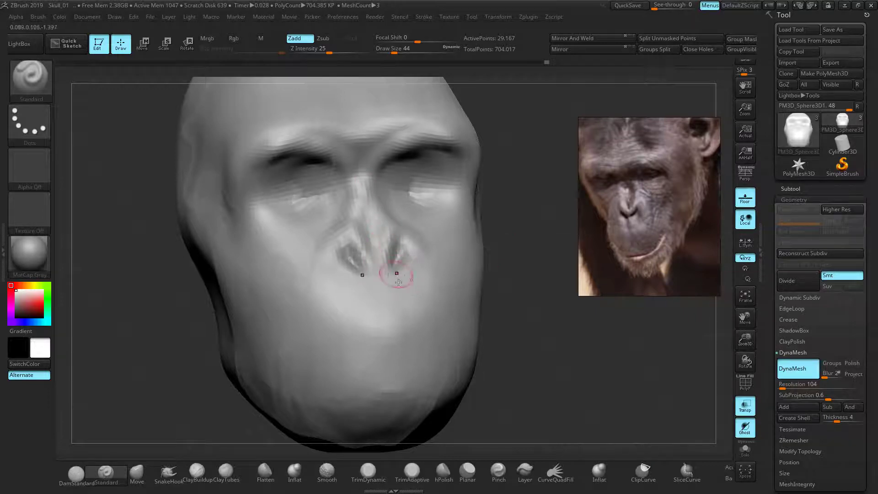
{"action": "mouse_move", "coordinate": [470, 291]}
{"action": "left_mouse_down"}
{"action": "mouse_move", "coordinate": [539, 294]}
{"action": "mouse_move", "coordinate": [535, 284]}
{"action": "mouse_move", "coordinate": [577, 299]}
{"action": "mouse_move", "coordinate": [557, 295]}
{"action": "left_mouse_up"}
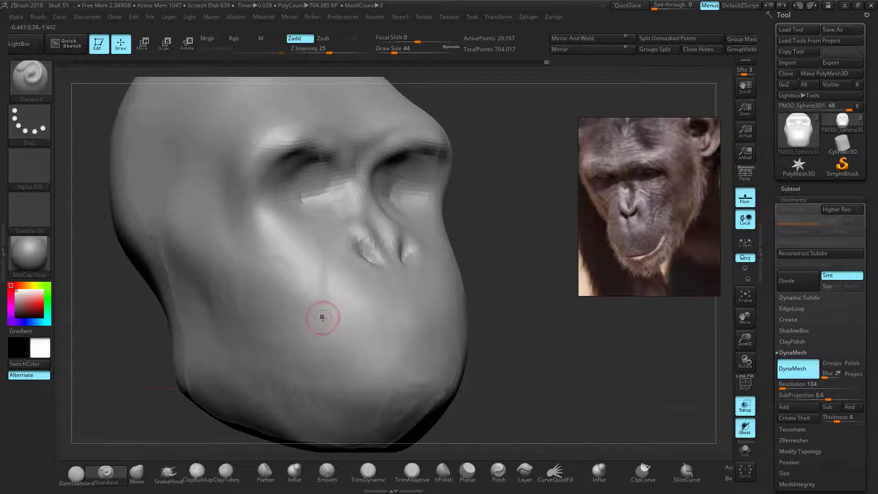
{"action": "left_click_drag", "start_coordinate": [502, 255], "coordinate": [506, 262]}
{"action": "mouse_move", "coordinate": [506, 262]}
{"action": "right_mouse_down", "text": "ctrl"}
{"action": "mouse_move", "coordinate": [543, 272]}
{"action": "mouse_move", "coordinate": [490, 263]}
{"action": "right_mouse_up", "text": "ctrl"}
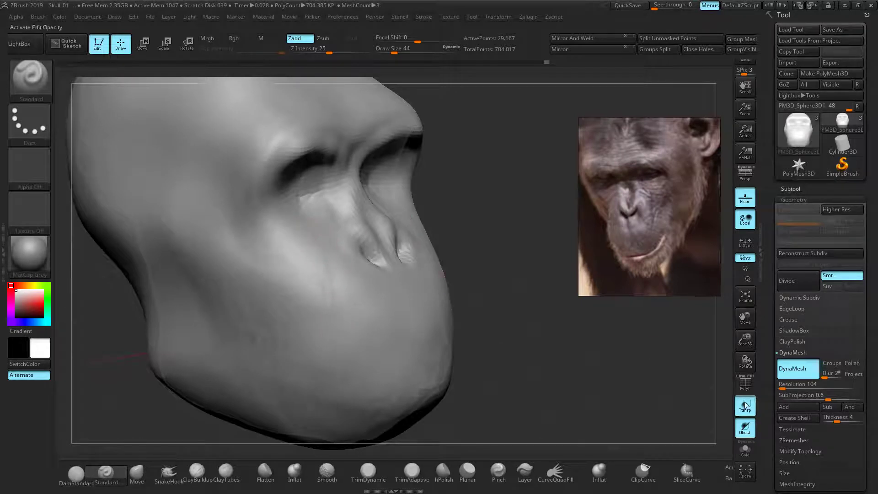
{"action": "left_click", "coordinate": [755, 408]}
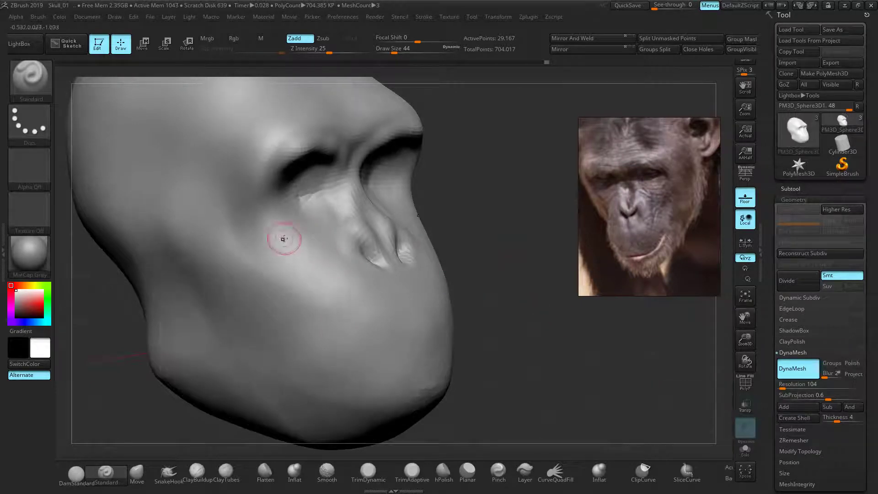
{"action": "left_click", "coordinate": [745, 412]}
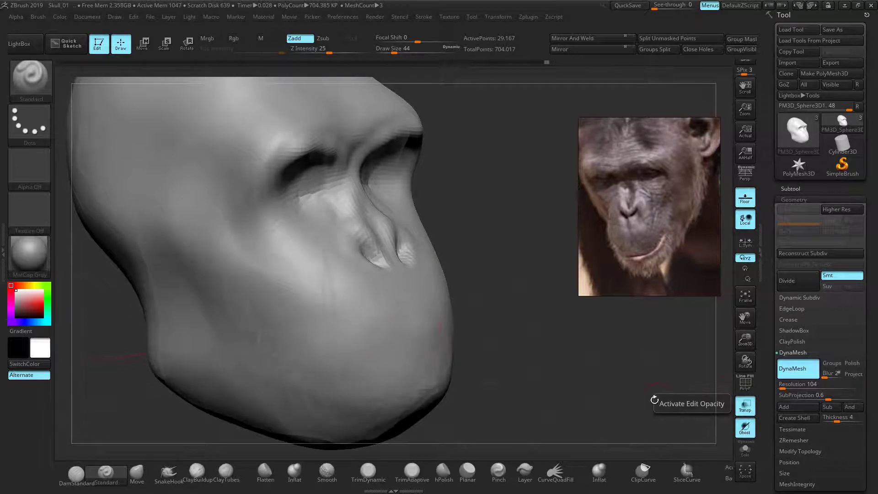
Step: Sculpt the fold running from beside the nostril down around the muzzle, and smooth its edge
{"action": "mouse_move", "coordinate": [324, 237]}
{"action": "left_mouse_down"}
{"action": "mouse_move", "coordinate": [340, 288]}
{"action": "mouse_move", "coordinate": [344, 359]}
{"action": "left_mouse_up"}
{"action": "key", "text": "shift"}
{"action": "left_click_drag", "start_coordinate": [333, 310], "coordinate": [338, 257], "text": "shift"}
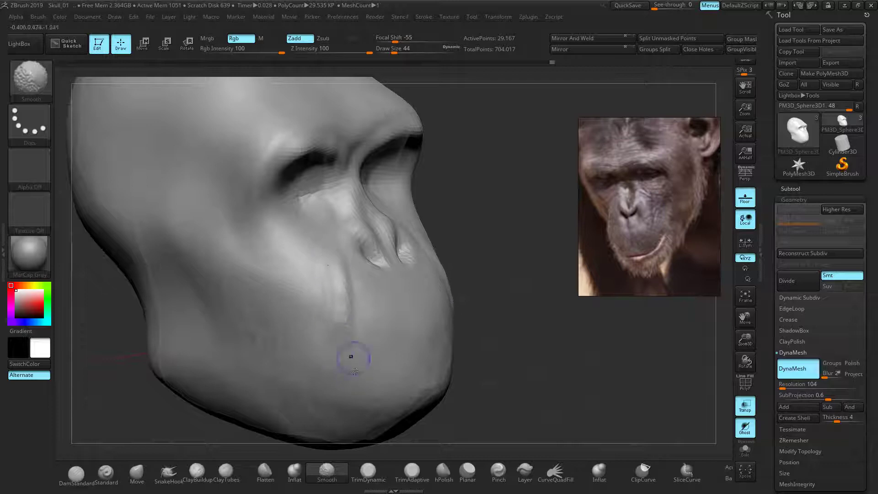
{"action": "left_click_drag", "start_coordinate": [511, 317], "coordinate": [418, 277]}
{"action": "mouse_move", "coordinate": [444, 238]}
{"action": "left_mouse_down"}
{"action": "mouse_move", "coordinate": [448, 315]}
{"action": "mouse_move", "coordinate": [450, 256]}
{"action": "mouse_move", "coordinate": [448, 302]}
{"action": "mouse_move", "coordinate": [450, 270]}
{"action": "mouse_move", "coordinate": [421, 306]}
{"action": "left_mouse_up"}
{"action": "left_click_drag", "start_coordinate": [197, 311], "coordinate": [321, 286]}
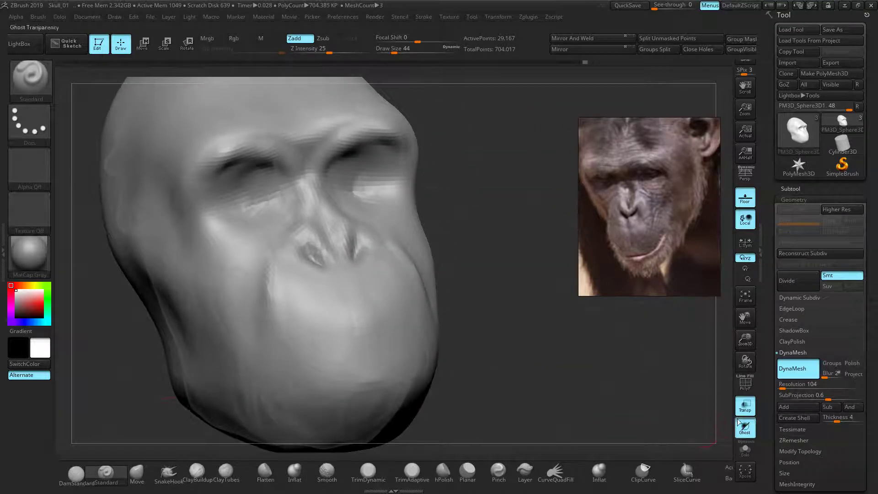
Step: Turn off subtool transparency and reshape the cheek and the side of the muzzle with the Move brush at size 172
{"action": "left_click", "coordinate": [745, 406]}
{"action": "right_click_drag", "start_coordinate": [544, 341], "coordinate": [501, 320], "text": "ctrl"}
{"action": "mouse_move", "coordinate": [500, 319]}
{"action": "left_mouse_down"}
{"action": "mouse_move", "coordinate": [524, 331]}
{"action": "mouse_move", "coordinate": [501, 325]}
{"action": "mouse_move", "coordinate": [525, 315]}
{"action": "mouse_move", "coordinate": [511, 322]}
{"action": "left_mouse_up"}
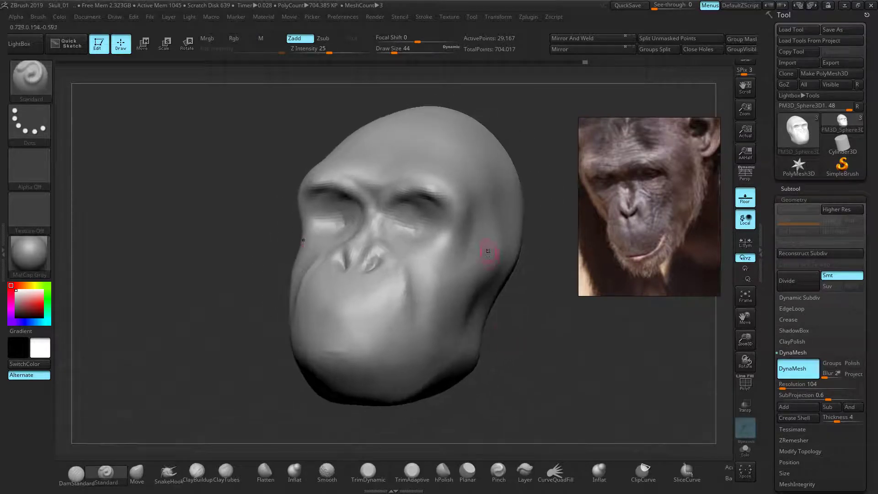
{"action": "left_click", "coordinate": [137, 473]}
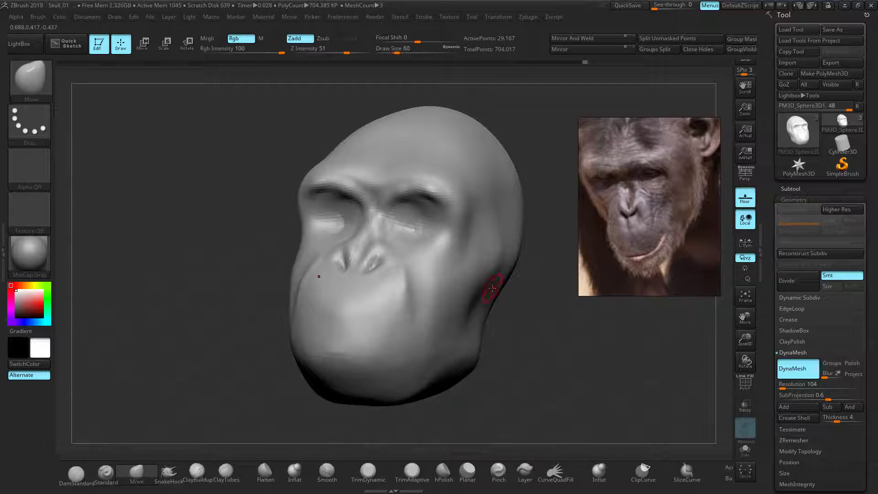
{"action": "key", "text": "bracketright"}
{"action": "left_click_drag", "start_coordinate": [491, 267], "coordinate": [486, 261]}
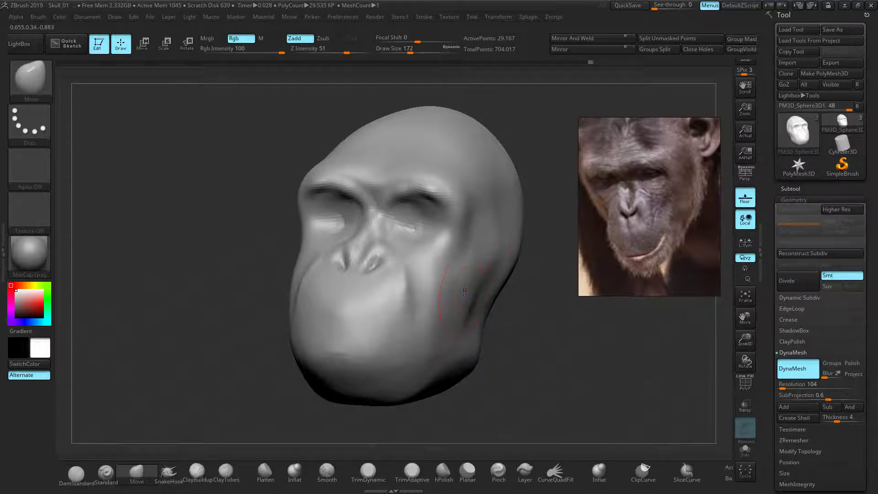
{"action": "left_click_drag", "start_coordinate": [433, 322], "coordinate": [427, 311]}
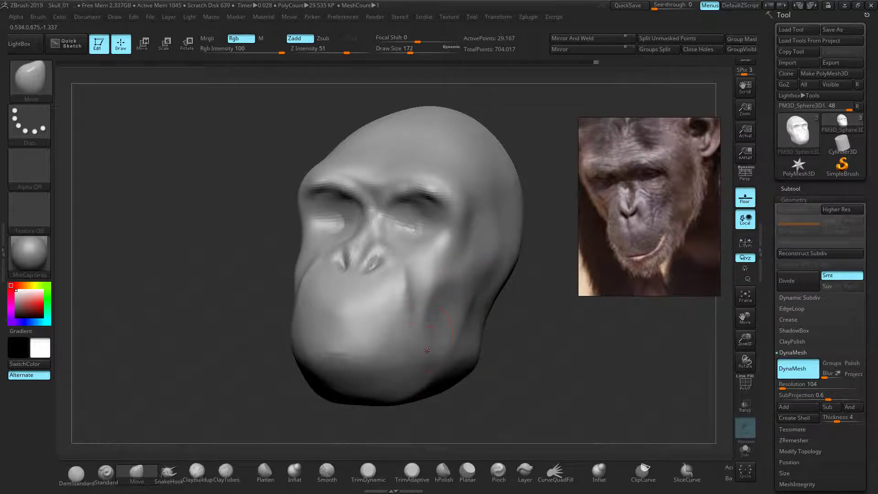
{"action": "left_click_drag", "start_coordinate": [458, 306], "coordinate": [464, 280], "text": "shift"}
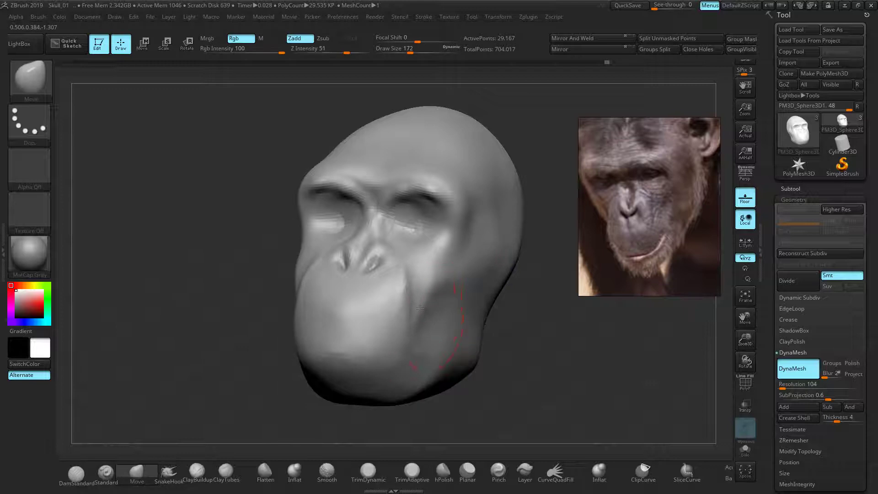
Step: Pull the chin and the front of the muzzle into shape in profile with the Move brush, turning on subtool transparency
{"action": "mouse_move", "coordinate": [526, 329]}
{"action": "left_mouse_down"}
{"action": "mouse_move", "coordinate": [560, 287]}
{"action": "mouse_move", "coordinate": [513, 310]}
{"action": "left_mouse_up"}
{"action": "mouse_move", "coordinate": [410, 399]}
{"action": "left_mouse_down"}
{"action": "mouse_move", "coordinate": [422, 344]}
{"action": "mouse_move", "coordinate": [415, 402]}
{"action": "left_mouse_up"}
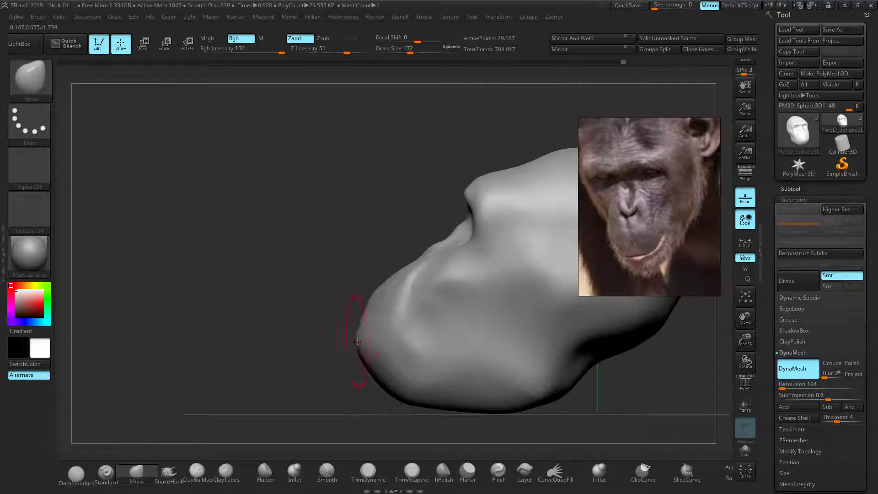
{"action": "left_click", "coordinate": [740, 413]}
{"action": "right_click_drag", "start_coordinate": [301, 339], "coordinate": [273, 303], "text": "ctrl"}
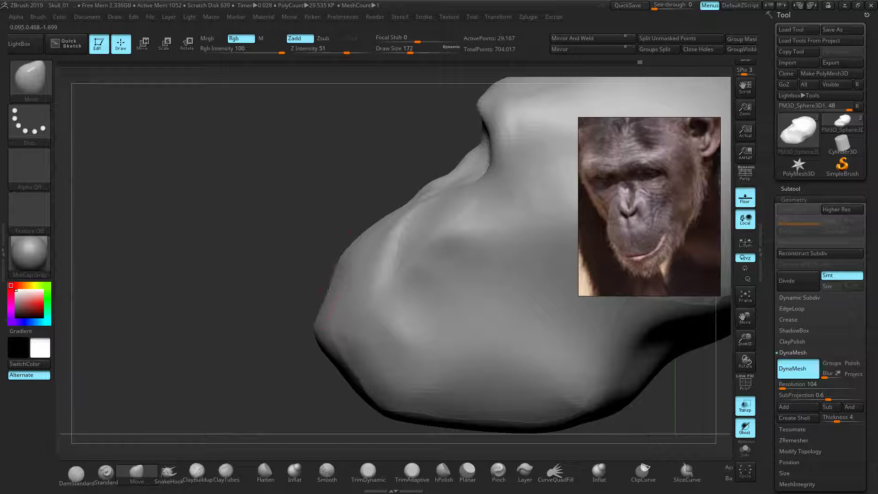
{"action": "left_click_drag", "start_coordinate": [298, 271], "coordinate": [424, 352]}
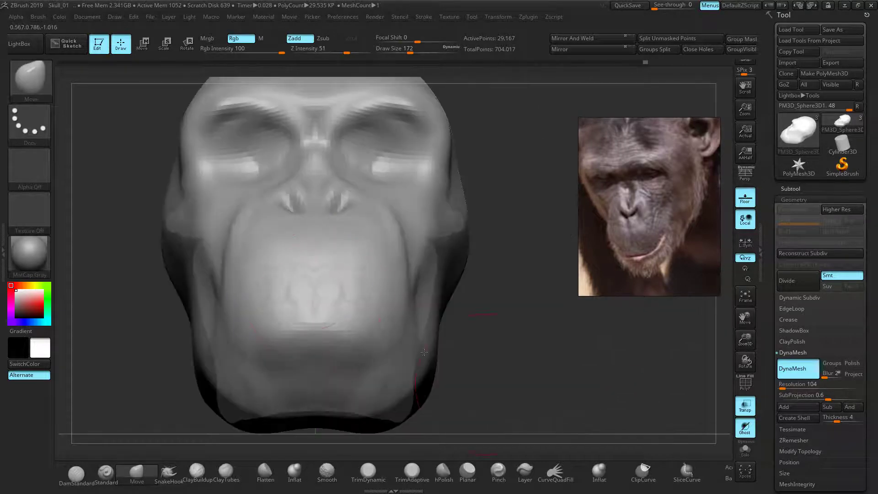
Step: Turn off subtool transparency and sculpt the forehead above the brow ridge with the Standard brush at size 116, smoothing the strokes
{"action": "left_click", "coordinate": [738, 405]}
{"action": "right_click_drag", "start_coordinate": [541, 334], "coordinate": [473, 268], "text": "ctrl"}
{"action": "left_click_drag", "start_coordinate": [498, 285], "coordinate": [503, 313]}
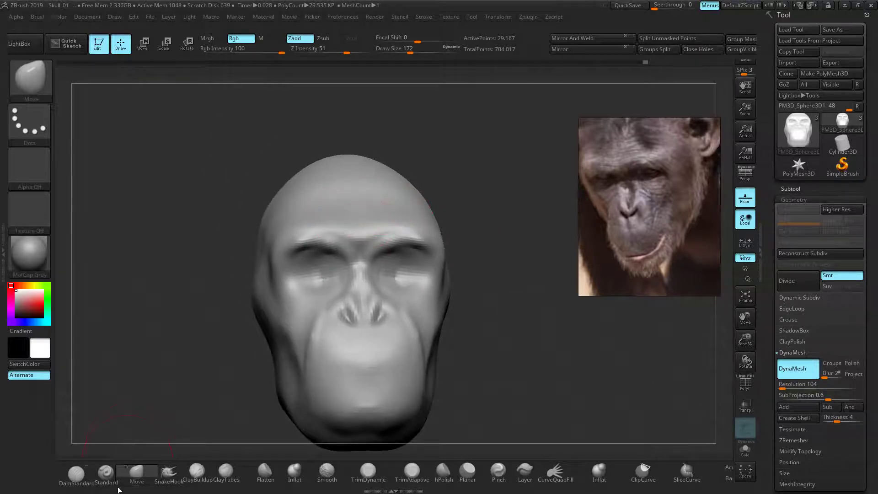
{"action": "left_click", "coordinate": [106, 475]}
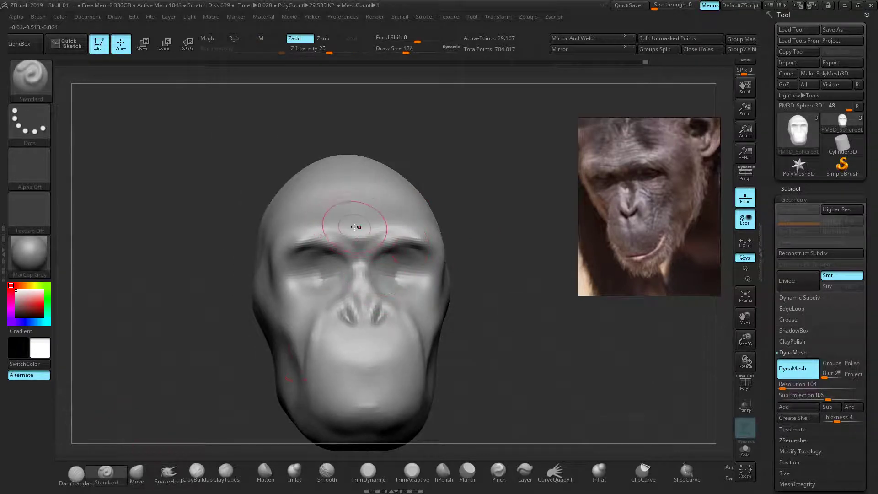
{"action": "left_click_drag", "start_coordinate": [356, 228], "coordinate": [358, 201]}
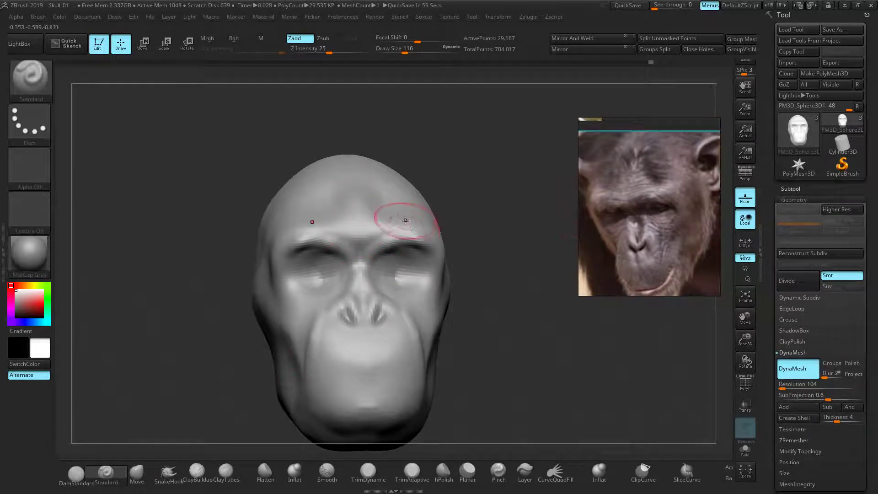
{"action": "left_click_drag", "start_coordinate": [490, 222], "coordinate": [457, 219]}
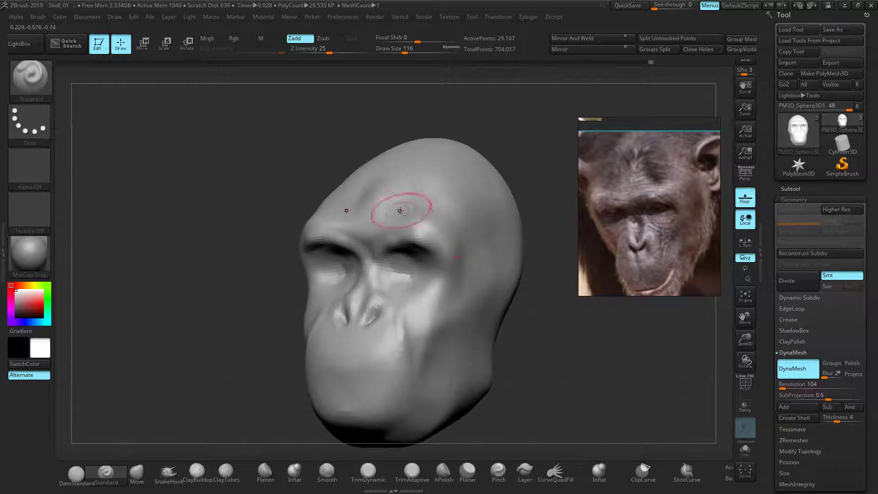
{"action": "key", "text": "shift"}
{"action": "left_click_drag", "start_coordinate": [403, 225], "coordinate": [411, 188], "text": "shift"}
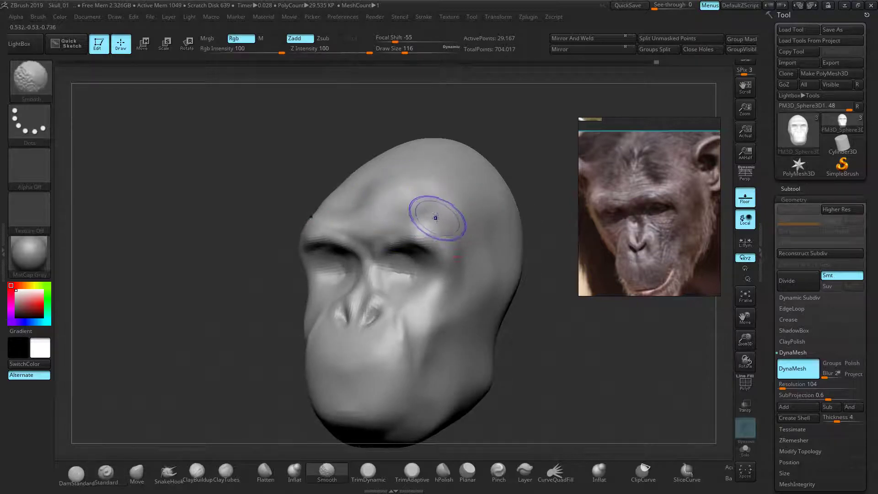
Step: Reshape the outer brow and the center of the brow ridge from the front with the Move brush
{"action": "left_click_drag", "start_coordinate": [534, 266], "coordinate": [507, 256]}
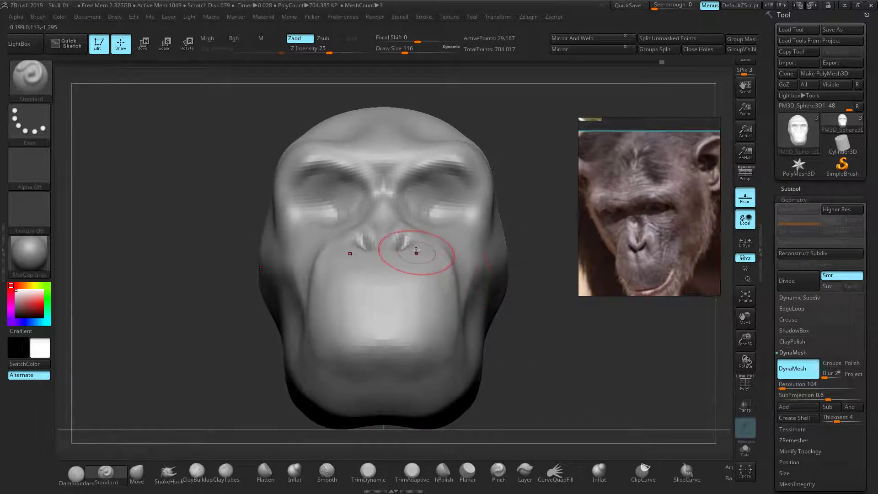
{"action": "left_click", "coordinate": [136, 476]}
{"action": "left_click_drag", "start_coordinate": [333, 177], "coordinate": [291, 158]}
{"action": "mouse_move", "coordinate": [383, 162]}
{"action": "left_mouse_down"}
{"action": "mouse_move", "coordinate": [382, 173]}
{"action": "mouse_move", "coordinate": [377, 165]}
{"action": "left_mouse_up"}
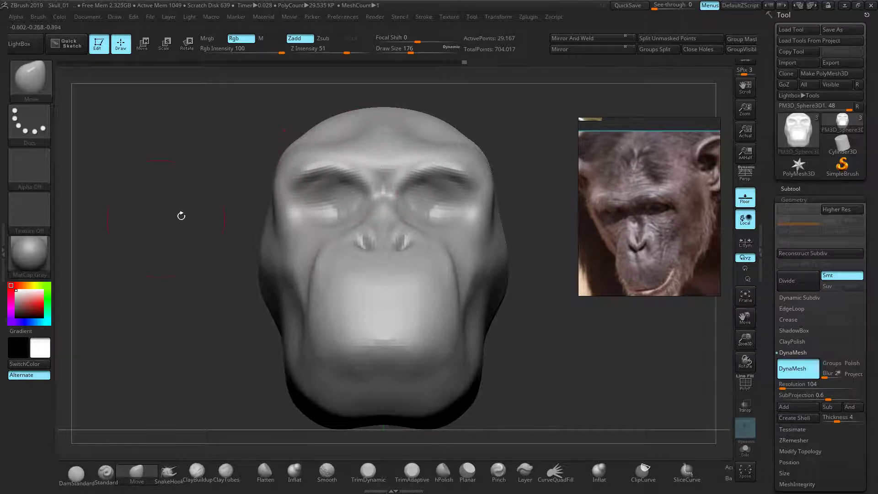
Step: Reshape the side of the head, the cheeks and the jaw with the Move brush at size 176
{"action": "left_click_drag", "start_coordinate": [180, 216], "coordinate": [196, 224]}
{"action": "mouse_move", "coordinate": [454, 174]}
{"action": "left_mouse_down"}
{"action": "mouse_move", "coordinate": [382, 180]}
{"action": "mouse_move", "coordinate": [476, 160]}
{"action": "left_mouse_up"}
{"action": "left_click_drag", "start_coordinate": [438, 259], "coordinate": [452, 207]}
{"action": "left_click_drag", "start_coordinate": [273, 246], "coordinate": [275, 245]}
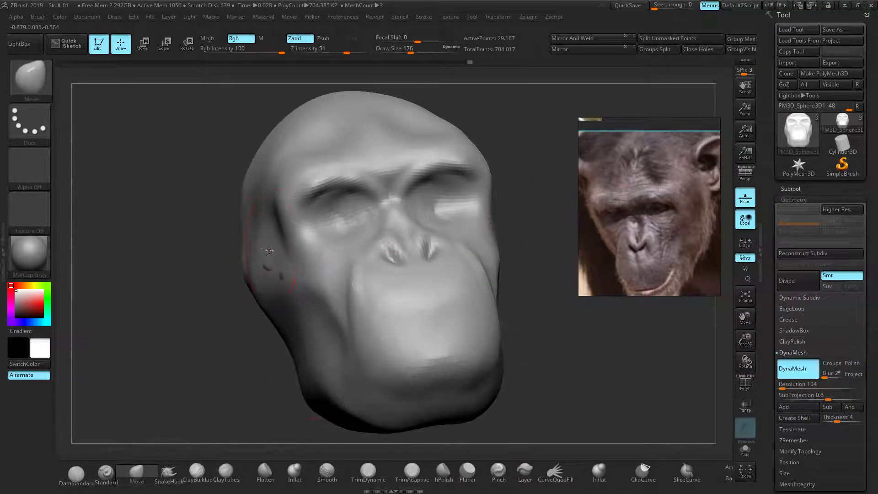
{"action": "left_click_drag", "start_coordinate": [276, 304], "coordinate": [279, 303]}
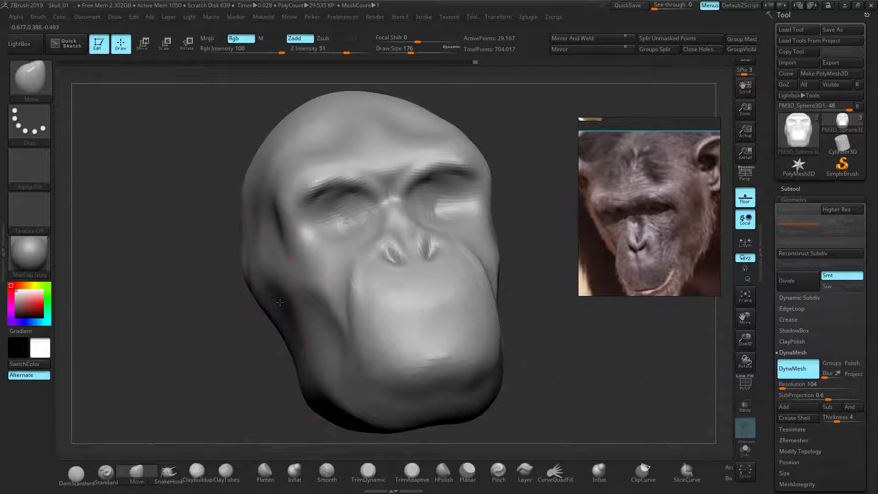
{"action": "right_click_drag", "start_coordinate": [277, 302], "coordinate": [274, 267]}
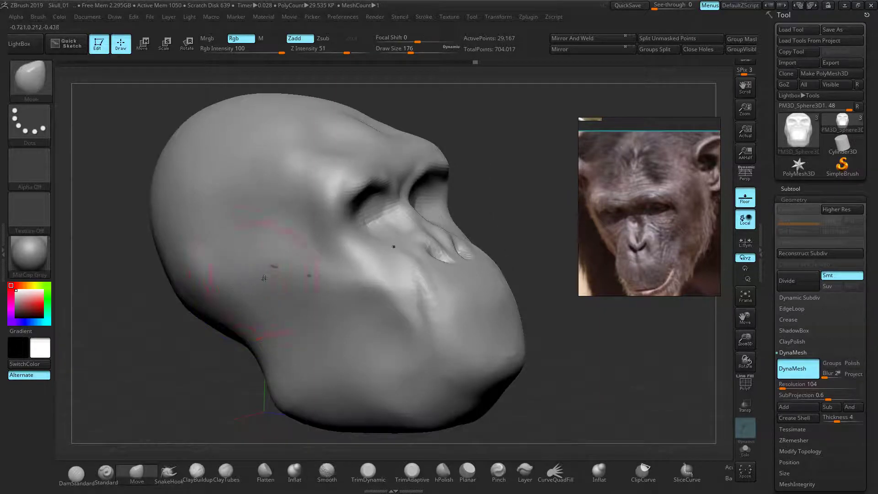
{"action": "right_click_drag", "start_coordinate": [307, 275], "coordinate": [142, 355], "text": "shift"}
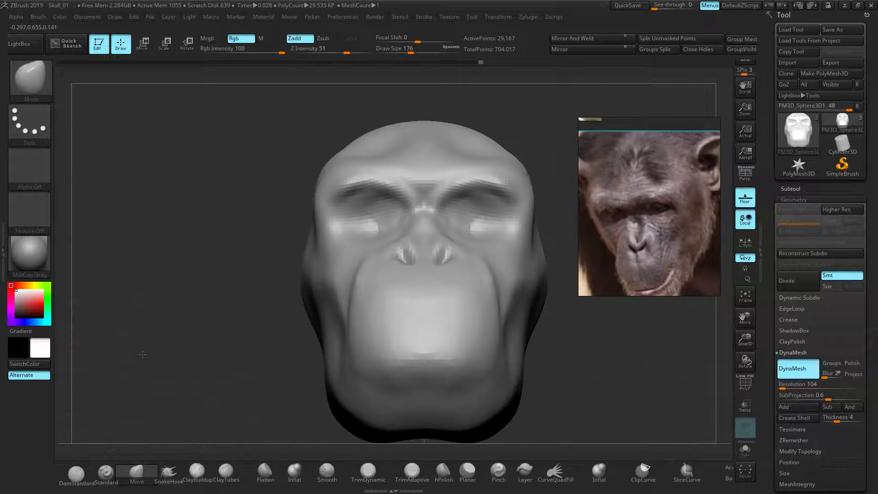
{"action": "mouse_move", "coordinate": [312, 329]}
{"action": "left_mouse_down"}
{"action": "mouse_move", "coordinate": [332, 343]}
{"action": "mouse_move", "coordinate": [338, 390]}
{"action": "mouse_move", "coordinate": [361, 393]}
{"action": "left_mouse_up"}
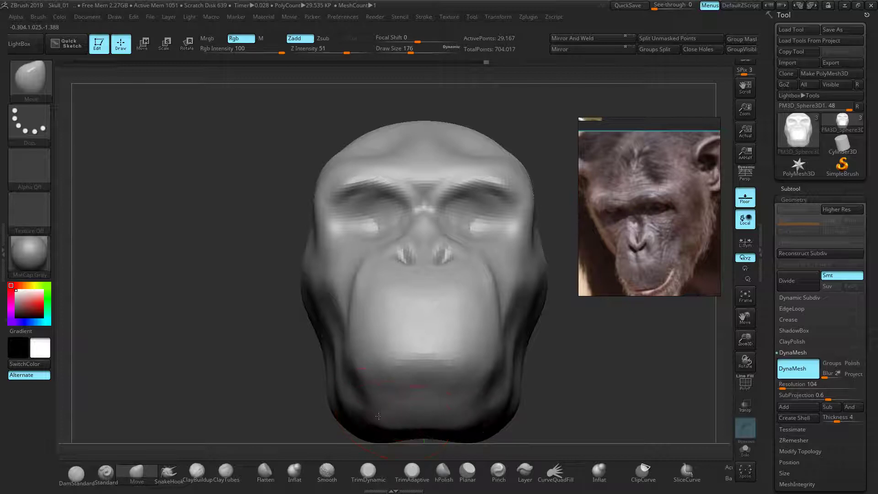
Step: Turn on subtool transparency and reshape the profile of the muzzle and chin against the skull with the Move brush
{"action": "mouse_move", "coordinate": [595, 380]}
{"action": "left_mouse_down"}
{"action": "mouse_move", "coordinate": [540, 378]}
{"action": "mouse_move", "coordinate": [255, 255]}
{"action": "mouse_move", "coordinate": [255, 243]}
{"action": "mouse_move", "coordinate": [314, 270]}
{"action": "left_mouse_up"}
{"action": "left_click", "coordinate": [745, 406]}
{"action": "right_click_drag", "start_coordinate": [594, 279], "coordinate": [598, 339], "text": "ctrl"}
{"action": "right_click_drag", "start_coordinate": [641, 364], "coordinate": [573, 321], "text": "alt"}
{"action": "mouse_move", "coordinate": [508, 347]}
{"action": "left_mouse_down"}
{"action": "mouse_move", "coordinate": [491, 348]}
{"action": "mouse_move", "coordinate": [501, 353]}
{"action": "left_mouse_up"}
{"action": "left_click_drag", "start_coordinate": [512, 307], "coordinate": [507, 303]}
{"action": "left_click_drag", "start_coordinate": [539, 236], "coordinate": [535, 222]}
{"action": "mouse_move", "coordinate": [364, 373]}
{"action": "left_mouse_down"}
{"action": "mouse_move", "coordinate": [369, 391]}
{"action": "mouse_move", "coordinate": [323, 395]}
{"action": "left_mouse_up"}
{"action": "right_click_drag", "start_coordinate": [544, 329], "coordinate": [512, 311], "text": "ctrl"}
Step: Turn off subtool transparency and adjust the front of the muzzle and the chin from the side with the Move brush
{"action": "left_click", "coordinate": [745, 407]}
{"action": "mouse_move", "coordinate": [508, 247]}
{"action": "right_mouse_down", "text": "alt"}
{"action": "mouse_move", "coordinate": [536, 307]}
{"action": "mouse_move", "coordinate": [530, 333]}
{"action": "mouse_move", "coordinate": [555, 331]}
{"action": "mouse_move", "coordinate": [555, 319]}
{"action": "mouse_move", "coordinate": [606, 354]}
{"action": "mouse_move", "coordinate": [426, 284]}
{"action": "right_mouse_up", "text": "alt"}
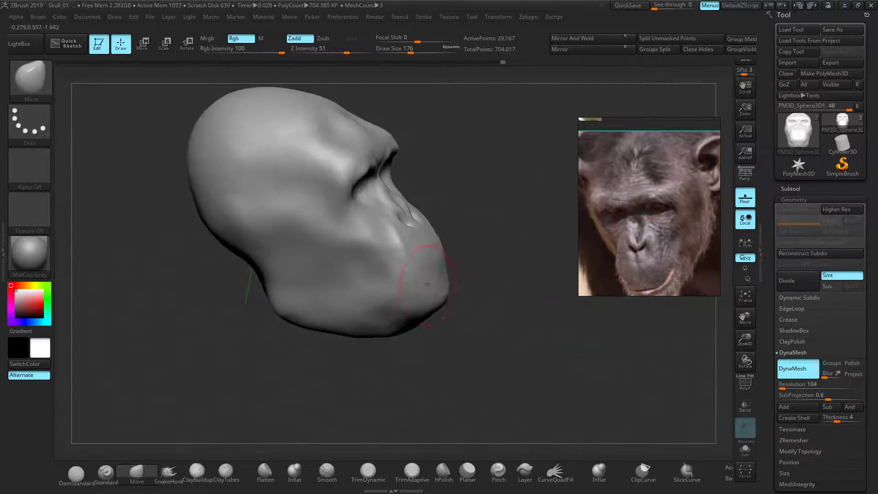
{"action": "mouse_move", "coordinate": [411, 388]}
{"action": "left_mouse_down"}
{"action": "mouse_move", "coordinate": [455, 372]}
{"action": "mouse_move", "coordinate": [448, 354]}
{"action": "left_mouse_up"}
{"action": "mouse_move", "coordinate": [477, 293]}
{"action": "left_mouse_down"}
{"action": "mouse_move", "coordinate": [510, 325]}
{"action": "mouse_move", "coordinate": [499, 280]}
{"action": "mouse_move", "coordinate": [437, 300]}
{"action": "left_mouse_up"}
{"action": "key", "text": "ctrl"}
{"action": "mouse_move", "coordinate": [437, 300]}
{"action": "right_mouse_down", "text": "ctrl"}
{"action": "mouse_move", "coordinate": [425, 332]}
{"action": "mouse_move", "coordinate": [519, 323]}
{"action": "right_mouse_up", "text": "ctrl"}
{"action": "mouse_move", "coordinate": [270, 292]}
{"action": "left_mouse_down"}
{"action": "mouse_move", "coordinate": [262, 292]}
{"action": "mouse_move", "coordinate": [269, 296]}
{"action": "left_mouse_up"}
Step: Turn on subtool transparency and pull the lower front of the muzzle outward in profile with the Move brush
{"action": "left_click", "coordinate": [746, 407]}
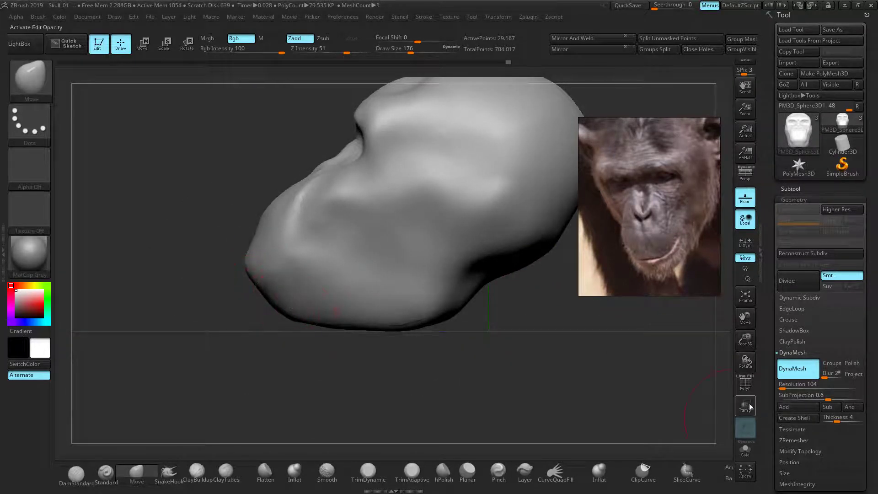
{"action": "right_click_drag", "start_coordinate": [362, 353], "coordinate": [358, 344], "text": "ctrl"}
{"action": "left_click_drag", "start_coordinate": [267, 279], "coordinate": [242, 252]}
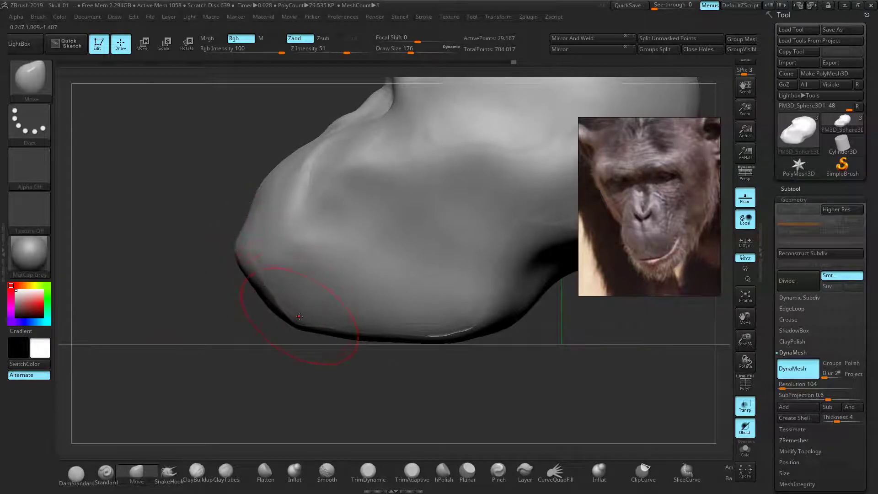
{"action": "right_click_drag", "start_coordinate": [467, 365], "coordinate": [557, 297]}
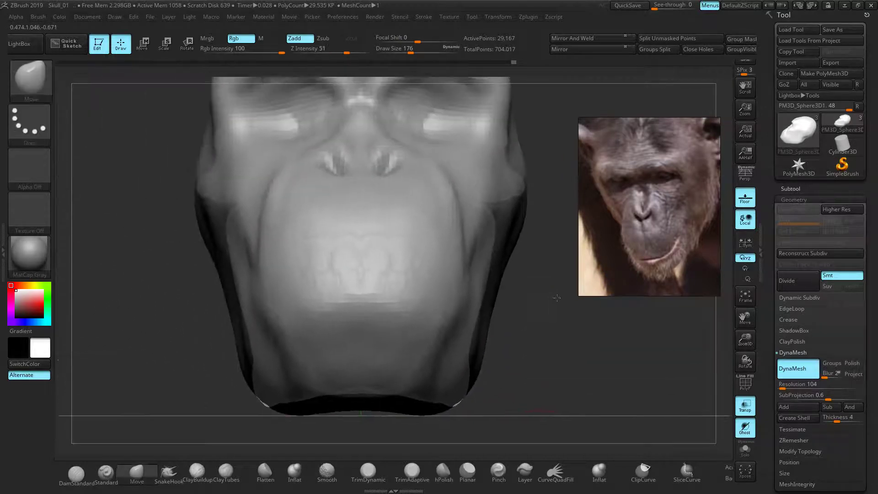
Step: Carve the mouth line across the muzzle with the DamStandard brush at size 40, undoing the first stroke and setting Z Intensity to 10
{"action": "left_click", "coordinate": [76, 473]}
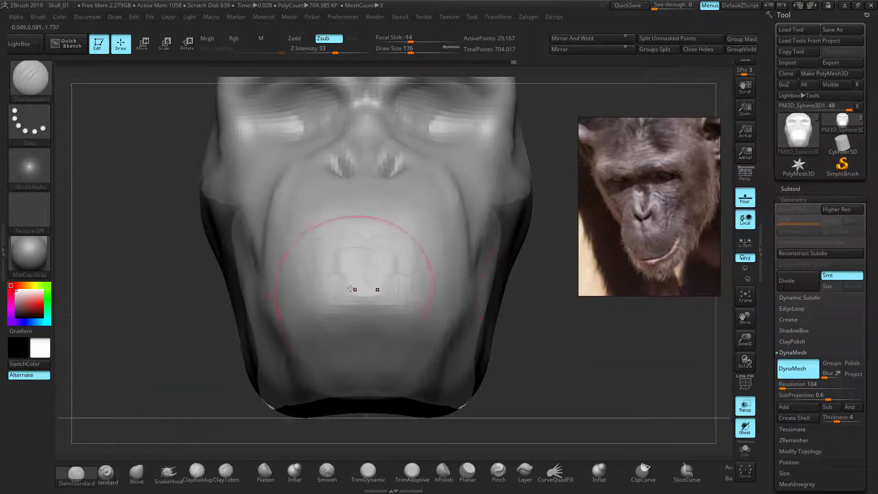
{"action": "key", "text": "bracketleft"}
{"action": "key", "text": "bracketleft"}
{"action": "key", "text": "bracketleft"}
{"action": "key", "text": "bracketleft"}
{"action": "key", "text": "bracketleft"}
{"action": "key", "text": "bracketleft"}
{"action": "left_click_drag", "start_coordinate": [452, 259], "coordinate": [432, 269]}
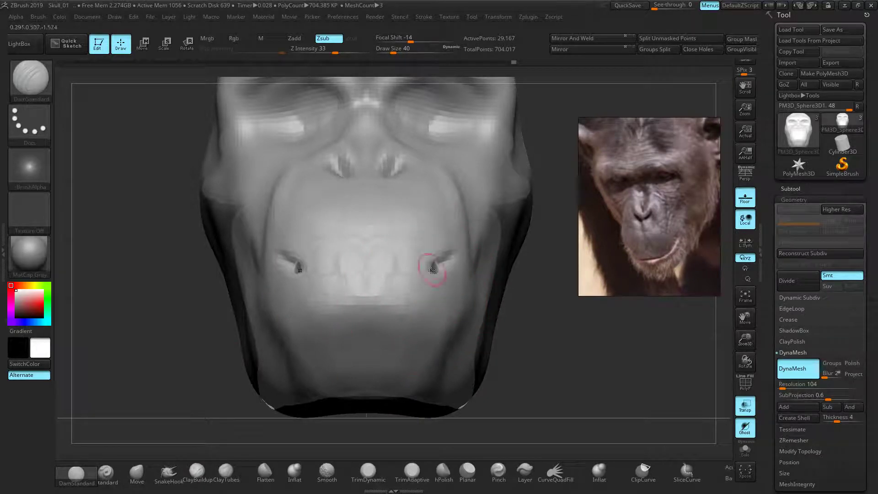
{"action": "key", "text": "ctrl+z"}
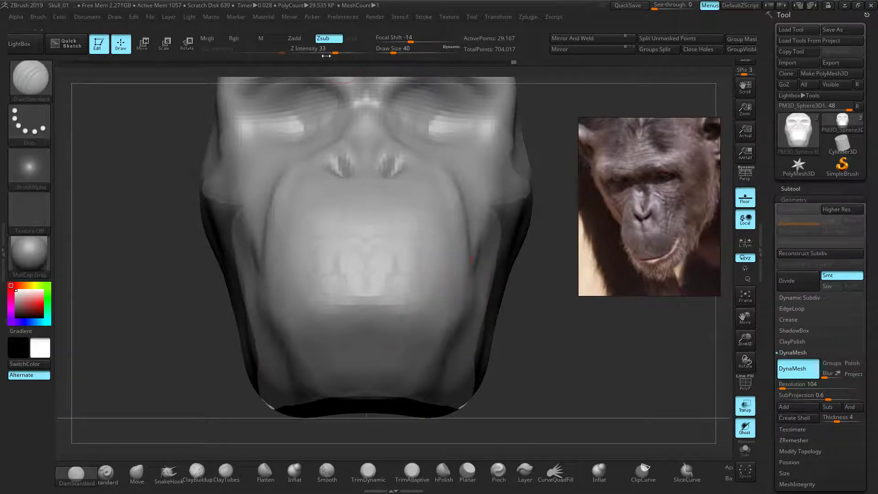
{"action": "type", "text": "0"}
{"action": "key", "text": "Return"}
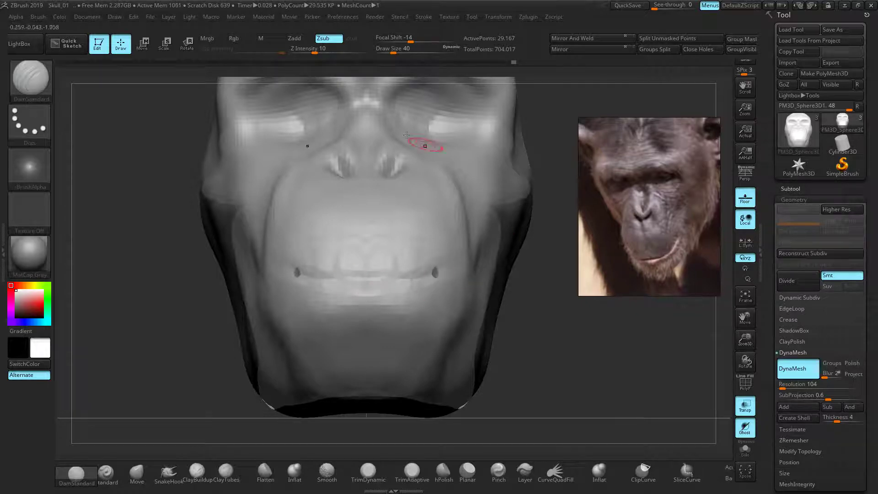
Step: Turn off subtool transparency and reshape the lips and the side of the face with the Move brush, raising its size to 132
{"action": "left_click", "coordinate": [745, 407]}
{"action": "mouse_move", "coordinate": [558, 318]}
{"action": "left_mouse_down"}
{"action": "mouse_move", "coordinate": [565, 332]}
{"action": "mouse_move", "coordinate": [558, 313]}
{"action": "left_mouse_up"}
{"action": "right_click_drag", "start_coordinate": [535, 316], "coordinate": [464, 284], "text": "ctrl"}
{"action": "left_click", "coordinate": [136, 471]}
{"action": "right_click_drag", "start_coordinate": [238, 366], "coordinate": [293, 303]}
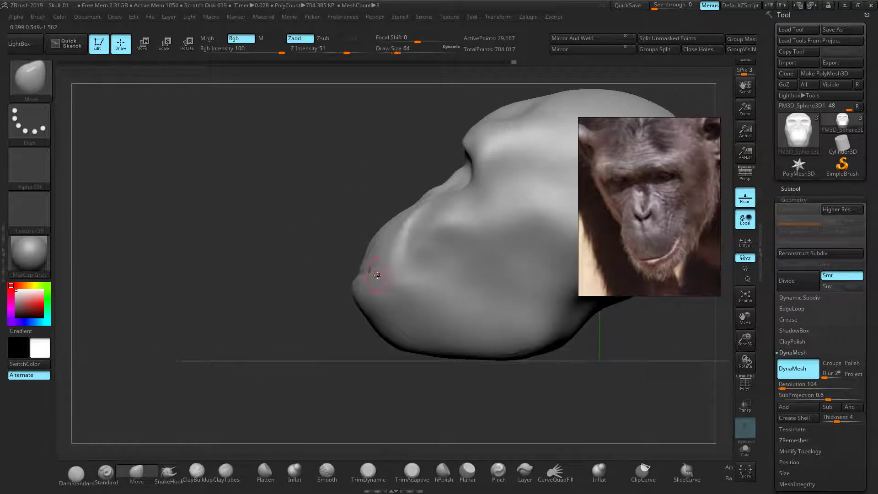
{"action": "left_click_drag", "start_coordinate": [284, 292], "coordinate": [346, 296]}
{"action": "mouse_move", "coordinate": [454, 316]}
{"action": "right_mouse_down"}
{"action": "mouse_move", "coordinate": [432, 310]}
{"action": "mouse_move", "coordinate": [466, 322]}
{"action": "right_mouse_up"}
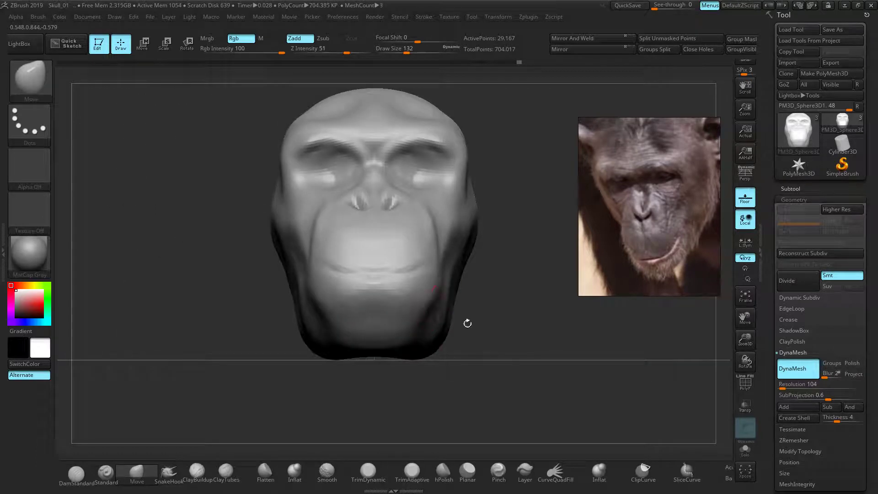
{"action": "right_click_drag", "start_coordinate": [501, 274], "coordinate": [507, 277], "text": "ctrl"}
{"action": "mouse_move", "coordinate": [506, 257]}
{"action": "left_mouse_down"}
{"action": "mouse_move", "coordinate": [515, 271]}
{"action": "mouse_move", "coordinate": [494, 273]}
{"action": "left_mouse_up"}
Step: Build up the nostril rims, nose bridge and lower eye sockets with the Standard brush at size 40, undoing stray strokes and smoothing
{"action": "left_click", "coordinate": [108, 474]}
{"action": "mouse_move", "coordinate": [185, 304]}
{"action": "right_mouse_down", "text": "ctrl"}
{"action": "mouse_move", "coordinate": [206, 333]}
{"action": "mouse_move", "coordinate": [191, 400]}
{"action": "right_mouse_up", "text": "ctrl"}
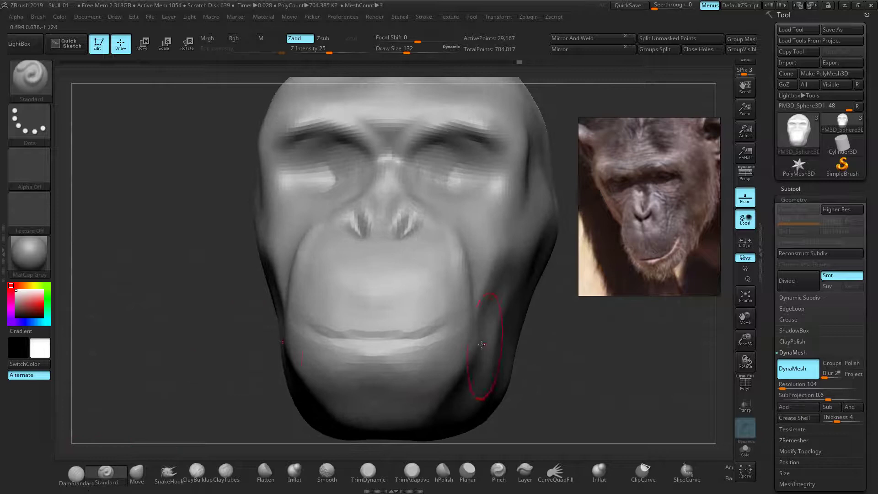
{"action": "key", "text": "bracketleft"}
{"action": "key", "text": "bracketleft"}
{"action": "key", "text": "bracketleft"}
{"action": "key", "text": "bracketleft"}
{"action": "key", "text": "bracketleft"}
{"action": "mouse_move", "coordinate": [420, 232]}
{"action": "left_mouse_down"}
{"action": "mouse_move", "coordinate": [391, 157]}
{"action": "mouse_move", "coordinate": [388, 201]}
{"action": "mouse_move", "coordinate": [388, 158]}
{"action": "mouse_move", "coordinate": [456, 154]}
{"action": "mouse_move", "coordinate": [393, 141]}
{"action": "mouse_move", "coordinate": [455, 146]}
{"action": "mouse_move", "coordinate": [485, 163]}
{"action": "mouse_move", "coordinate": [447, 152]}
{"action": "mouse_move", "coordinate": [459, 169]}
{"action": "mouse_move", "coordinate": [476, 160]}
{"action": "mouse_move", "coordinate": [435, 158]}
{"action": "left_mouse_up"}
{"action": "key", "text": "ctrl+z"}
{"action": "key", "text": "ctrl+z"}
{"action": "mouse_move", "coordinate": [338, 183]}
{"action": "left_mouse_down", "text": "shift"}
{"action": "mouse_move", "coordinate": [343, 174]}
{"action": "mouse_move", "coordinate": [325, 178]}
{"action": "left_mouse_up", "text": "shift"}
{"action": "mouse_move", "coordinate": [151, 190]}
{"action": "left_mouse_down"}
{"action": "mouse_move", "coordinate": [200, 193]}
{"action": "mouse_move", "coordinate": [175, 170]}
{"action": "mouse_move", "coordinate": [202, 200]}
{"action": "left_mouse_up"}
{"action": "mouse_move", "coordinate": [493, 271]}
{"action": "right_mouse_down", "text": "ctrl"}
{"action": "mouse_move", "coordinate": [491, 238]}
{"action": "mouse_move", "coordinate": [500, 249]}
{"action": "mouse_move", "coordinate": [484, 265]}
{"action": "right_mouse_up", "text": "ctrl"}
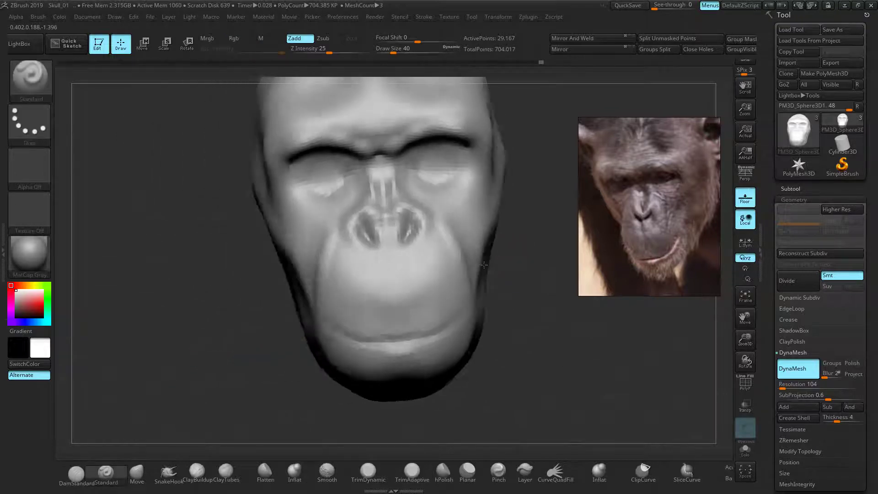
Step: Reshape the cheeks and the sides of the jaw with the Move brush at size 160
{"action": "left_click_drag", "start_coordinate": [484, 264], "coordinate": [483, 272]}
{"action": "left_click", "coordinate": [136, 471]}
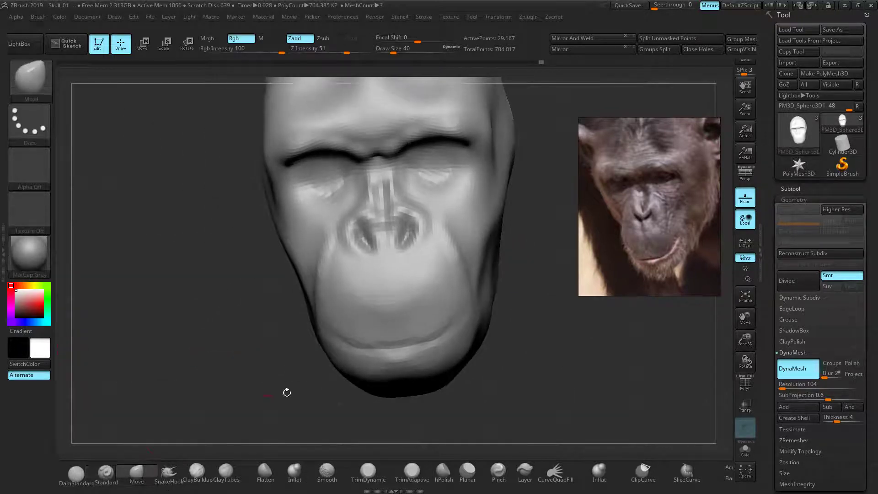
{"action": "mouse_move", "coordinate": [296, 248]}
{"action": "left_mouse_down"}
{"action": "mouse_move", "coordinate": [318, 241]}
{"action": "mouse_move", "coordinate": [307, 242]}
{"action": "mouse_move", "coordinate": [289, 220]}
{"action": "left_mouse_up"}
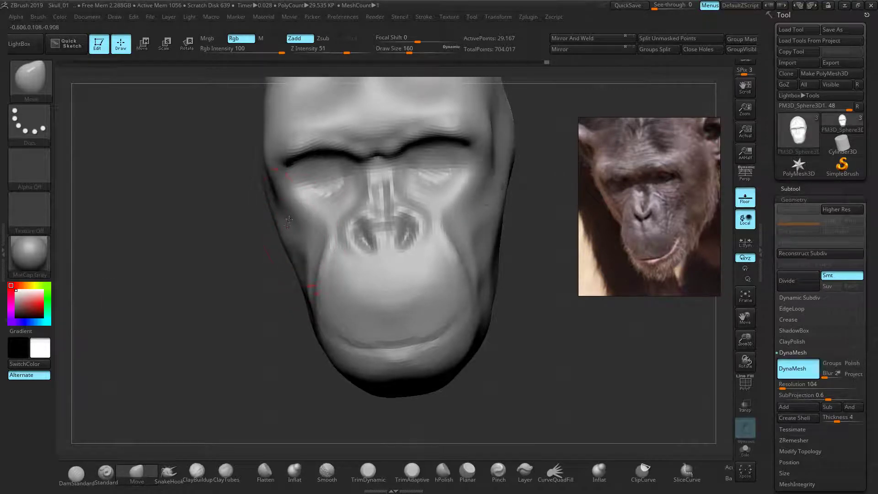
{"action": "mouse_move", "coordinate": [519, 238]}
{"action": "left_mouse_down"}
{"action": "mouse_move", "coordinate": [548, 215]}
{"action": "mouse_move", "coordinate": [545, 181]}
{"action": "mouse_move", "coordinate": [543, 188]}
{"action": "left_mouse_up"}
{"action": "left_click_drag", "start_coordinate": [535, 316], "coordinate": [600, 317]}
{"action": "left_click_drag", "start_coordinate": [303, 297], "coordinate": [260, 283], "text": "shift"}
{"action": "mouse_move", "coordinate": [576, 292]}
{"action": "left_mouse_down", "text": "shift"}
{"action": "mouse_move", "coordinate": [509, 284]}
{"action": "mouse_move", "coordinate": [487, 313]}
{"action": "left_mouse_up", "text": "shift"}
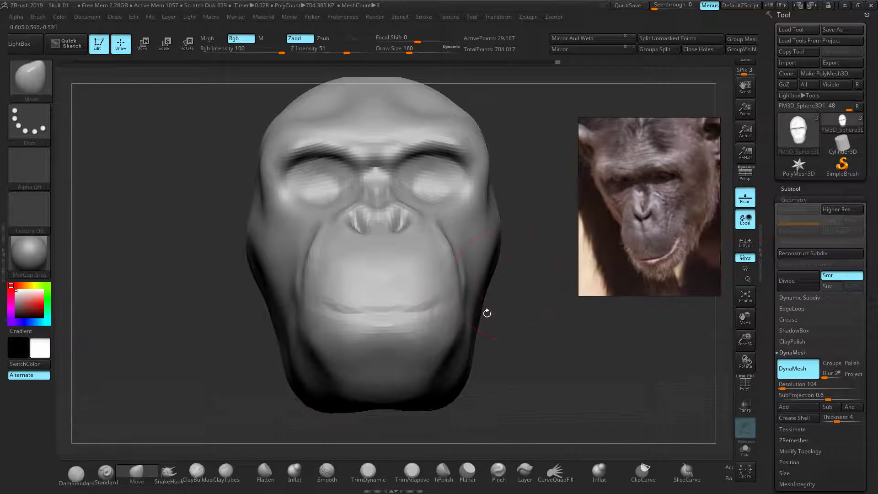
Step: Remesh the head with DynaMesh and refine the muzzle and chin with the Move brush and smoothing strokes
{"action": "left_click", "coordinate": [802, 385]}
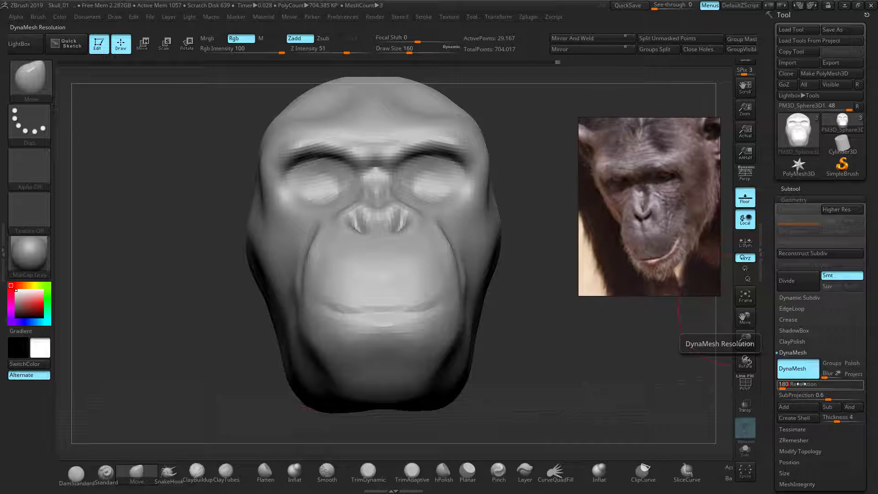
{"action": "left_click_drag", "start_coordinate": [132, 198], "coordinate": [178, 248], "text": "ctrl"}
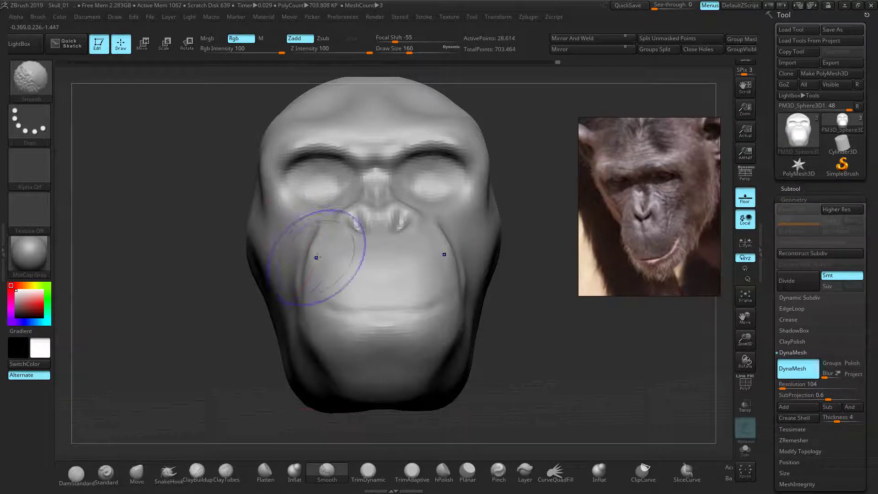
{"action": "mouse_move", "coordinate": [507, 323]}
{"action": "left_mouse_down"}
{"action": "mouse_move", "coordinate": [536, 309]}
{"action": "mouse_move", "coordinate": [446, 247]}
{"action": "mouse_move", "coordinate": [410, 266]}
{"action": "left_mouse_up"}
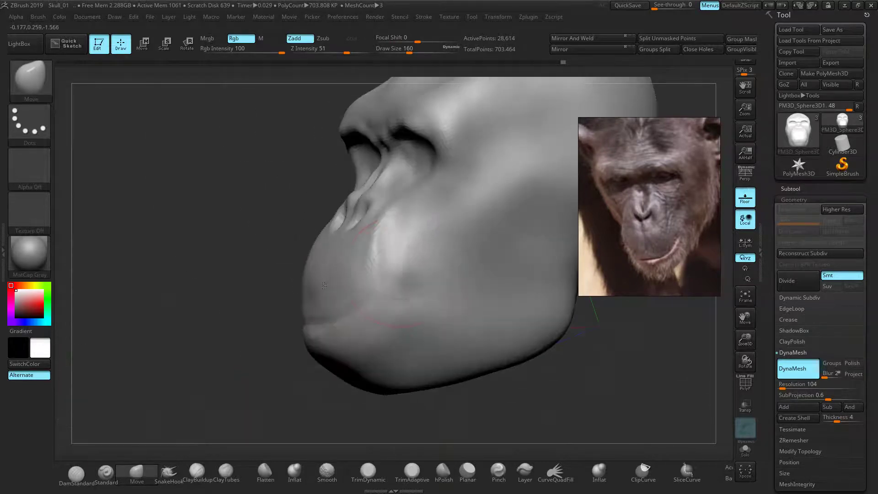
{"action": "left_click_drag", "start_coordinate": [298, 265], "coordinate": [263, 255]}
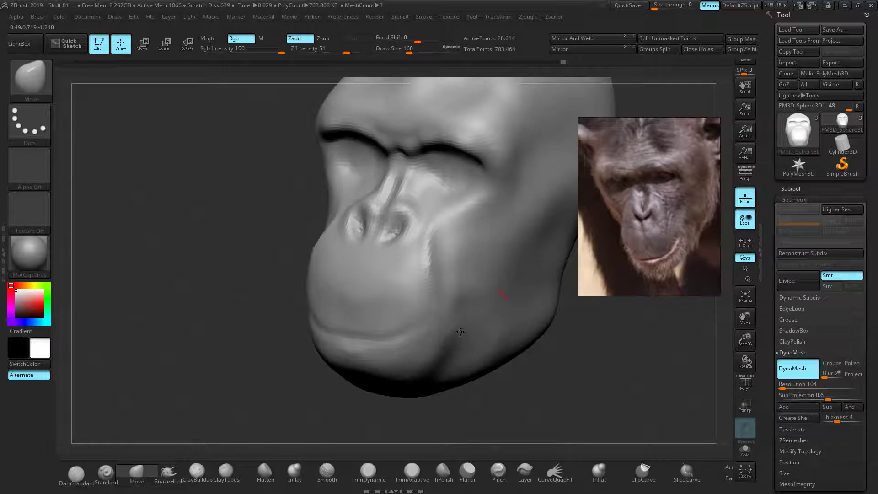
{"action": "right_click_drag", "start_coordinate": [416, 384], "coordinate": [387, 369]}
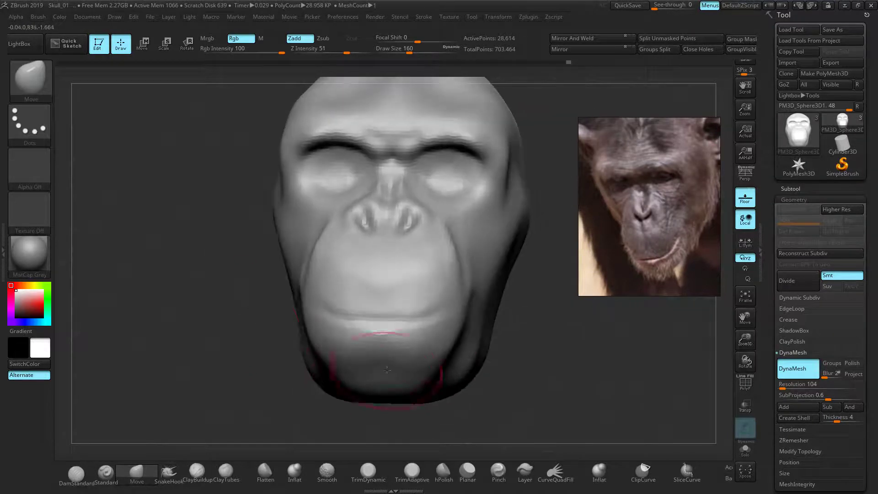
{"action": "left_click_drag", "start_coordinate": [378, 357], "coordinate": [405, 329], "text": "shift"}
Step: Switch to the Standard brush, smooth the brow ridge above the eyes at size 48, and adjust the Smooth brush's Z Intensity
{"action": "left_click_drag", "start_coordinate": [200, 266], "coordinate": [225, 267]}
{"action": "mouse_move", "coordinate": [225, 267]}
{"action": "right_mouse_down"}
{"action": "mouse_move", "coordinate": [302, 270]}
{"action": "mouse_move", "coordinate": [229, 267]}
{"action": "right_mouse_up"}
{"action": "right_click_drag", "start_coordinate": [498, 259], "coordinate": [485, 279], "text": "ctrl"}
{"action": "left_click", "coordinate": [106, 472]}
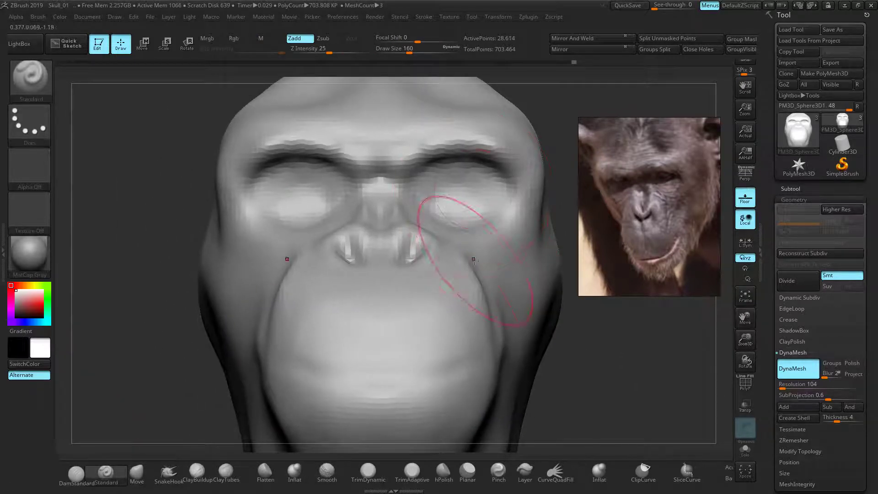
{"action": "mouse_move", "coordinate": [333, 147]}
{"action": "left_mouse_down", "text": "shift"}
{"action": "mouse_move", "coordinate": [288, 149]}
{"action": "mouse_move", "coordinate": [245, 167]}
{"action": "left_mouse_up", "text": "shift"}
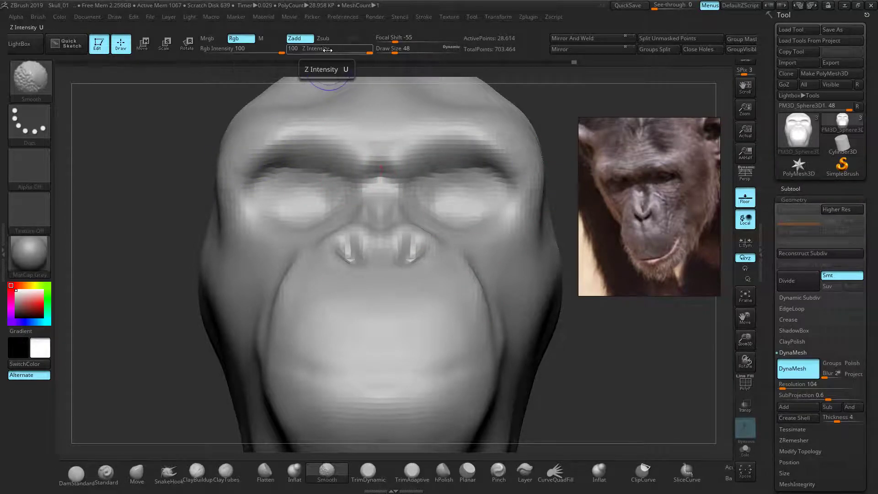
{"action": "key", "text": "shift"}
{"action": "key", "text": "shift"}
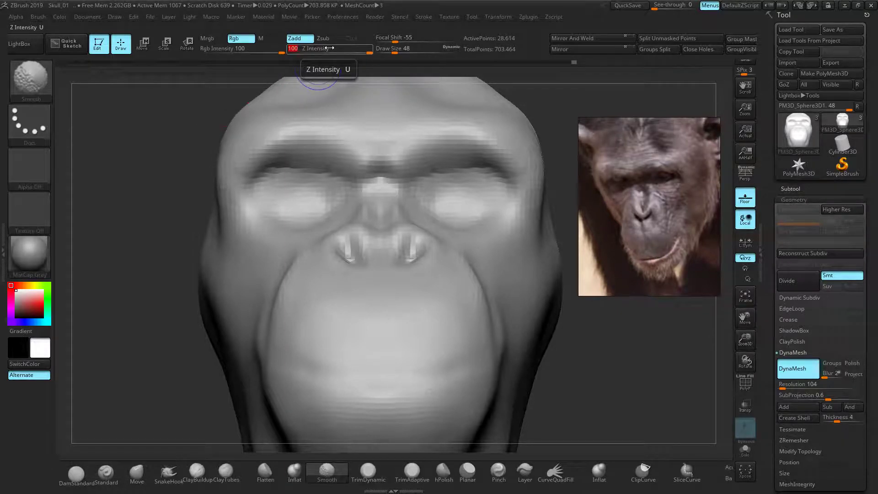
{"action": "key", "text": "Return"}
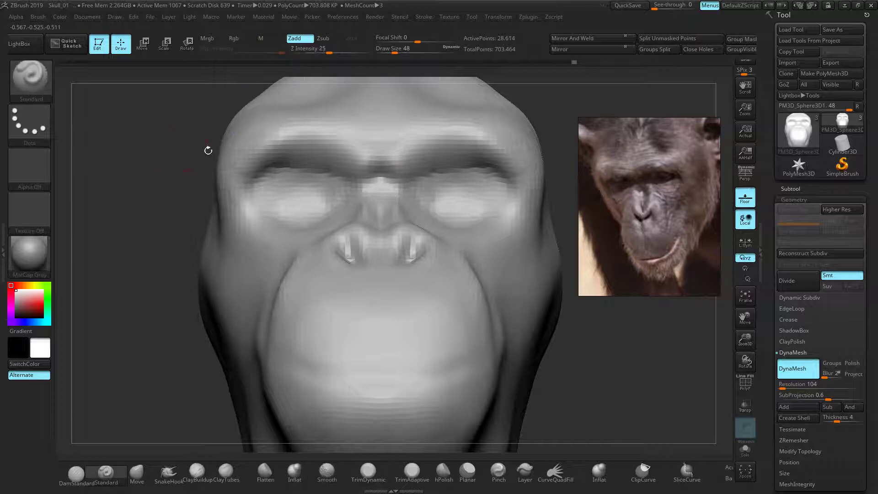
Step: Smooth the upper eye sockets, setting the Smooth brush's Z Intensity to 39
{"action": "mouse_move", "coordinate": [323, 172]}
{"action": "left_mouse_down", "text": "shift"}
{"action": "mouse_move", "coordinate": [284, 164]}
{"action": "mouse_move", "coordinate": [271, 186]}
{"action": "left_mouse_up", "text": "shift"}
{"action": "key", "text": "shift"}
{"action": "key", "text": "shift"}
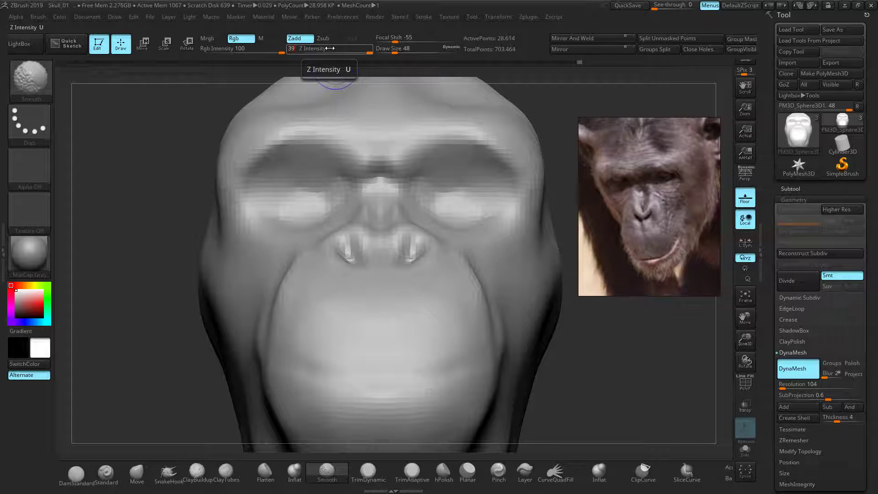
{"action": "left_click_drag", "start_coordinate": [292, 168], "coordinate": [317, 169], "text": "shift"}
{"action": "key", "text": "shift"}
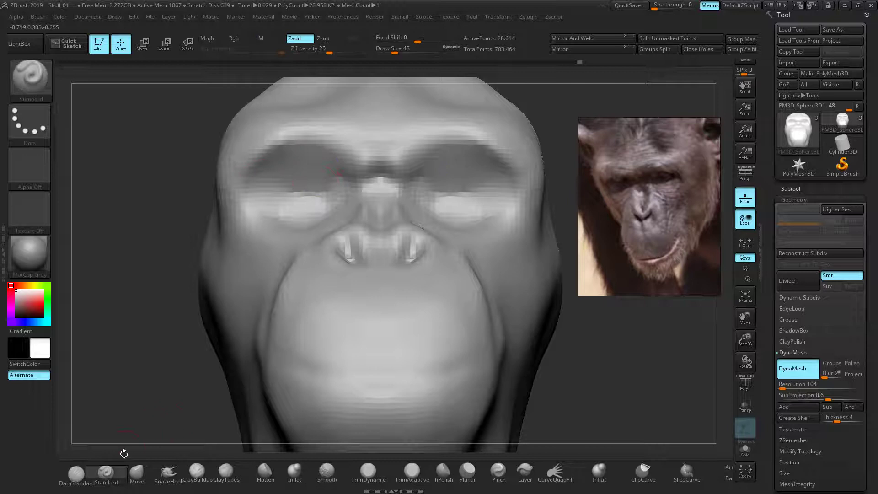
Step: Carve the creases around the eyes with the DamStandard brush at size 48 and Z Intensity 19, undoing a stray stroke
{"action": "left_click", "coordinate": [76, 473]}
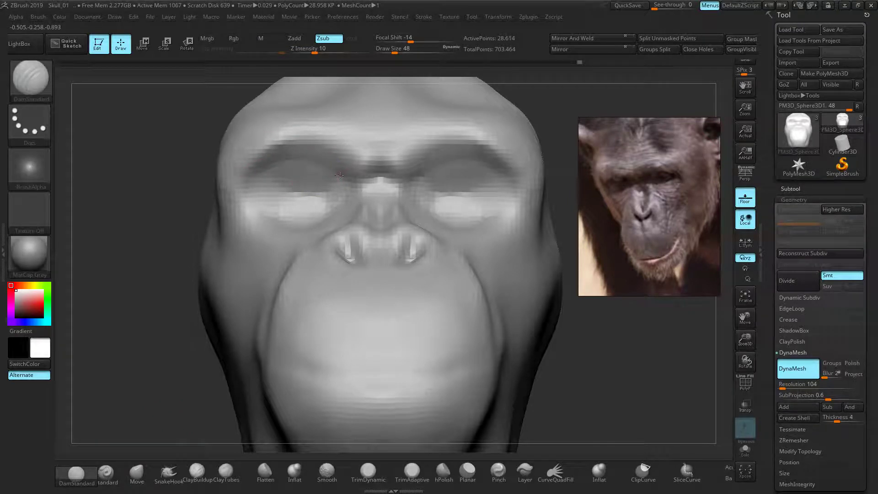
{"action": "left_click_drag", "start_coordinate": [315, 51], "coordinate": [324, 51]}
{"action": "mouse_move", "coordinate": [276, 160]}
{"action": "left_mouse_down"}
{"action": "mouse_move", "coordinate": [248, 180]}
{"action": "mouse_move", "coordinate": [306, 165]}
{"action": "mouse_move", "coordinate": [342, 174]}
{"action": "mouse_move", "coordinate": [341, 190]}
{"action": "mouse_move", "coordinate": [307, 163]}
{"action": "mouse_move", "coordinate": [257, 182]}
{"action": "mouse_move", "coordinate": [281, 167]}
{"action": "mouse_move", "coordinate": [336, 176]}
{"action": "mouse_move", "coordinate": [325, 182]}
{"action": "mouse_move", "coordinate": [278, 166]}
{"action": "mouse_move", "coordinate": [260, 179]}
{"action": "left_mouse_up"}
{"action": "key", "text": "ctrl+z"}
{"action": "mouse_move", "coordinate": [184, 179]}
{"action": "right_mouse_down", "text": "ctrl"}
{"action": "mouse_move", "coordinate": [147, 176]}
{"action": "mouse_move", "coordinate": [219, 206]}
{"action": "right_mouse_up", "text": "ctrl"}
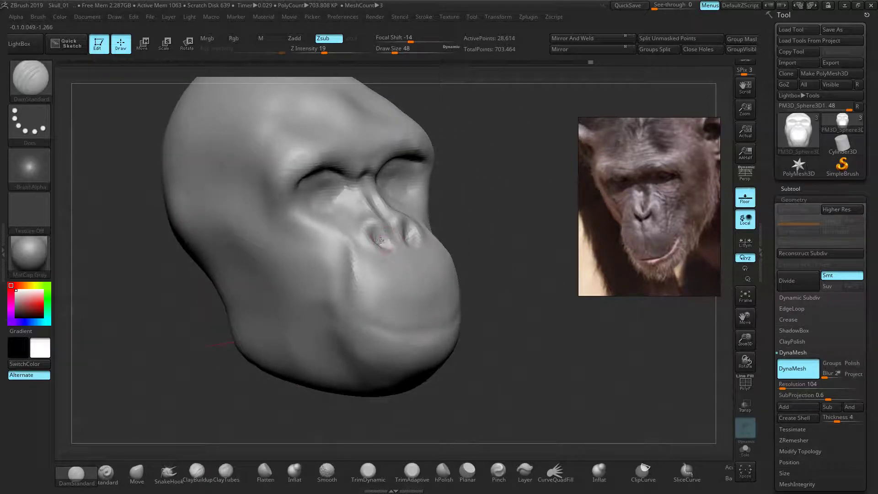
Step: Raise the septum and the nostril rims with the Standard brush at size 32 and Z Intensity 25
{"action": "left_click_drag", "start_coordinate": [543, 283], "coordinate": [186, 414], "text": "shift"}
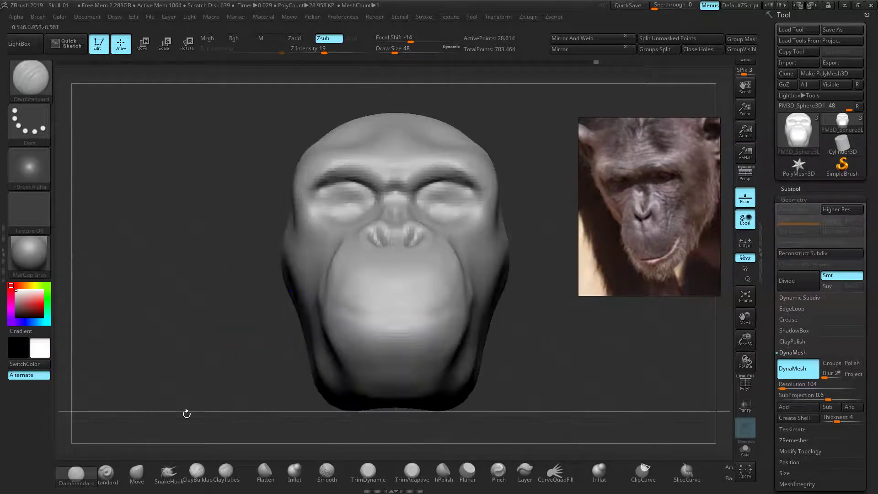
{"action": "left_click", "coordinate": [106, 473]}
{"action": "right_click_drag", "start_coordinate": [275, 389], "coordinate": [402, 284], "text": "ctrl"}
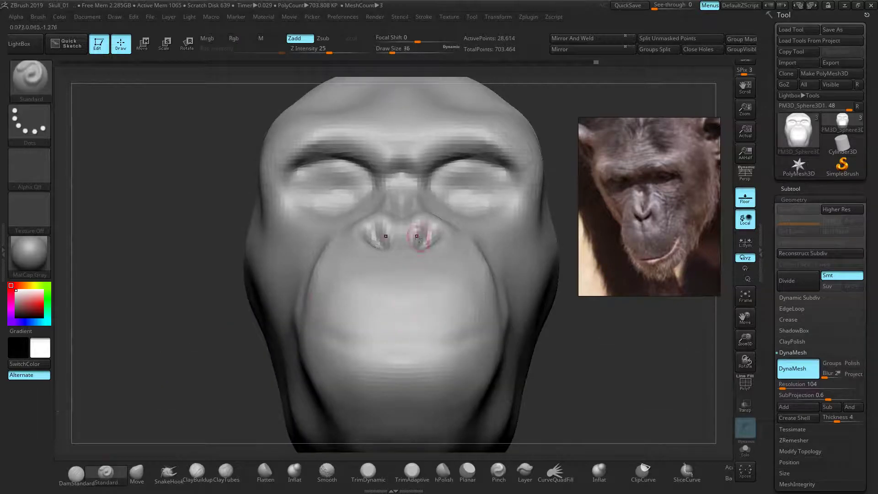
{"action": "left_click_drag", "start_coordinate": [402, 236], "coordinate": [379, 220]}
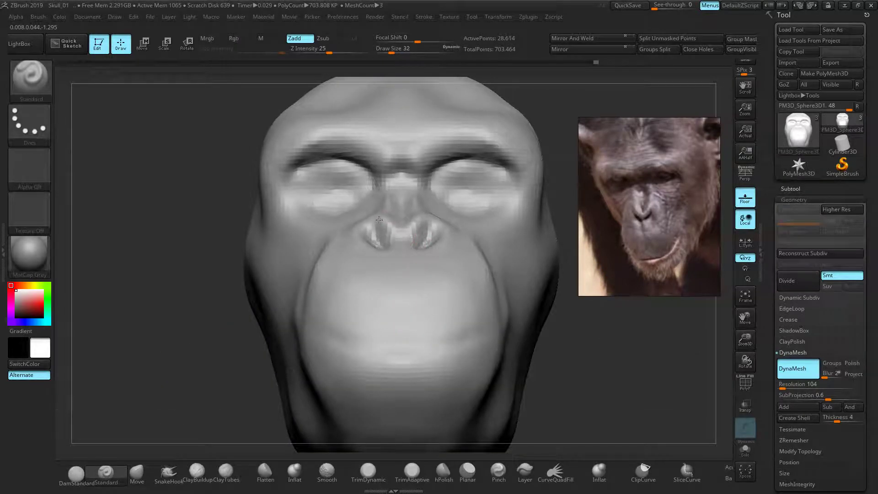
{"action": "left_click_drag", "start_coordinate": [106, 297], "coordinate": [143, 273]}
Step: Set the DynaMesh resolution to 180 and remesh the head
{"action": "left_click", "coordinate": [804, 387]}
{"action": "left_click", "coordinate": [804, 386]}
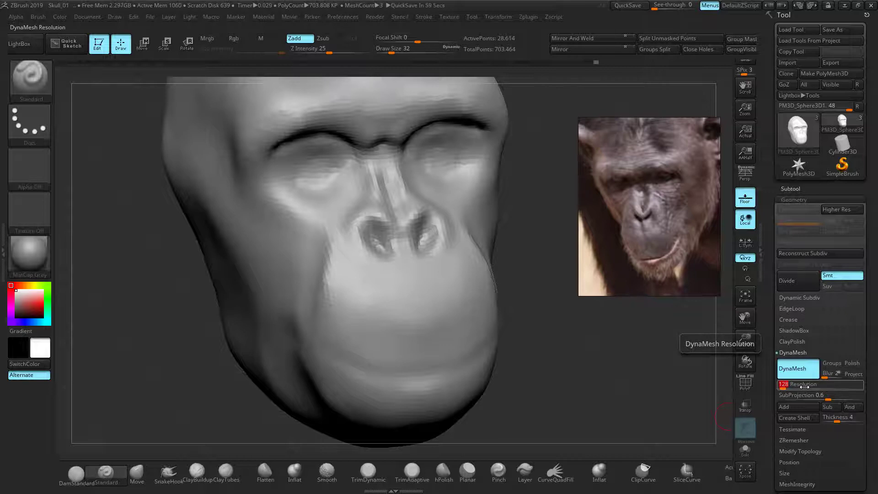
{"action": "type", "text": "180"}
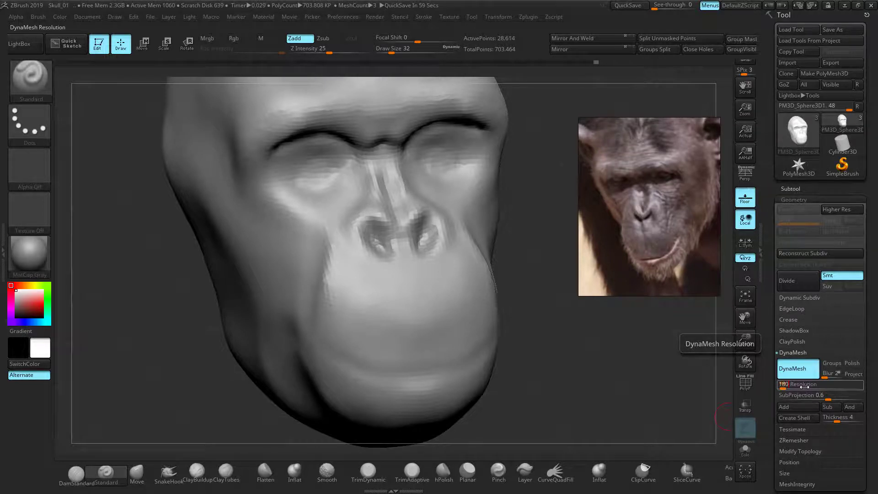
{"action": "left_click_drag", "start_coordinate": [572, 322], "coordinate": [545, 334], "text": "ctrl"}
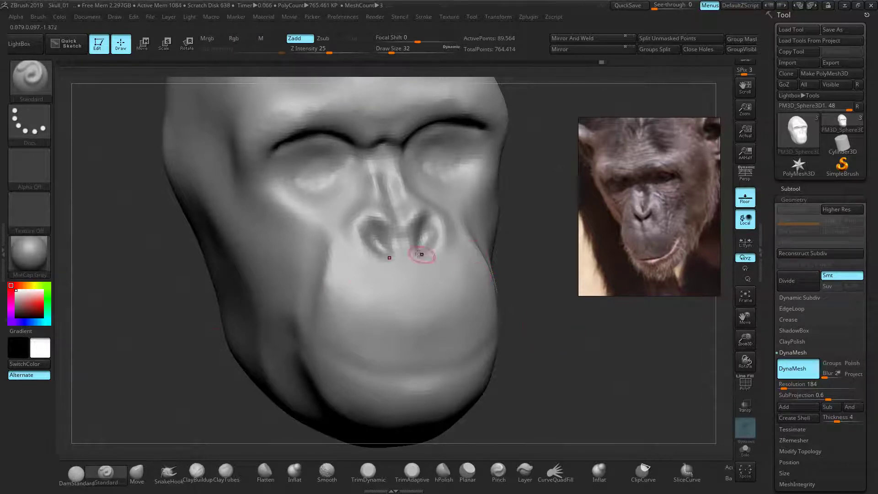
Step: Build up the nose tip and nostril wings with the Standard brush at size 32, and smooth the nose bridge
{"action": "left_click_drag", "start_coordinate": [399, 235], "coordinate": [360, 218]}
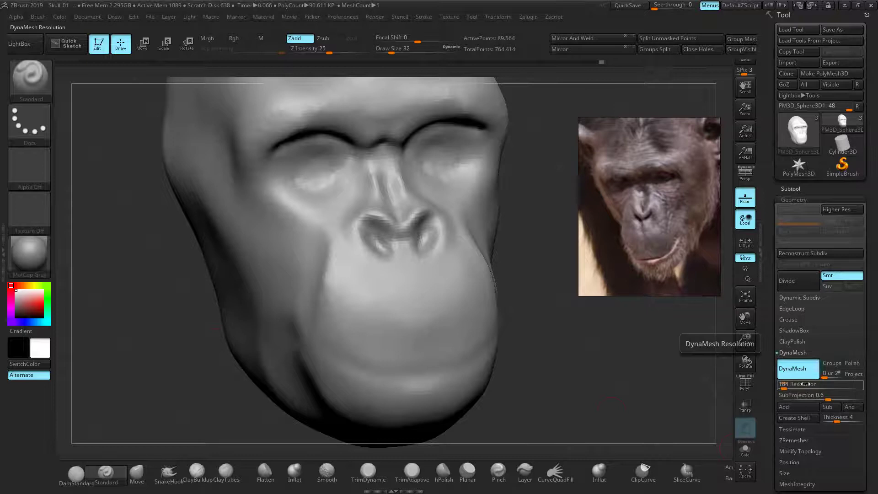
{"action": "left_click_drag", "start_coordinate": [535, 292], "coordinate": [392, 188]}
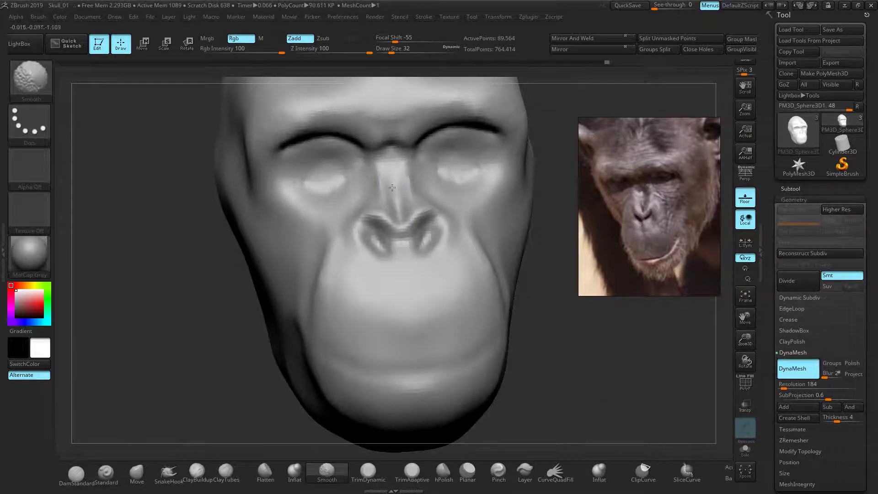
{"action": "left_click_drag", "start_coordinate": [142, 271], "coordinate": [176, 254], "text": "shift"}
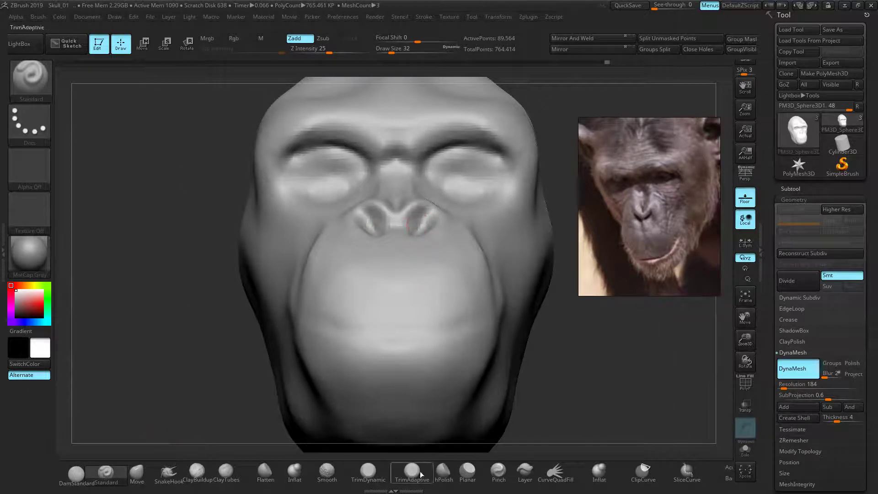
Step: Tighten the nostrils with the Pinch brush at size 84 and Z Intensity 20, undoing a stray stroke
{"action": "left_click", "coordinate": [498, 471]}
{"action": "left_click_drag", "start_coordinate": [196, 327], "coordinate": [199, 343]}
{"action": "key", "text": "bracketright"}
{"action": "key", "text": "bracketright"}
{"action": "key", "text": "bracketright"}
{"action": "key", "text": "bracketright"}
{"action": "key", "text": "bracketright"}
{"action": "left_click_drag", "start_coordinate": [386, 232], "coordinate": [372, 225]}
{"action": "left_click_drag", "start_coordinate": [163, 308], "coordinate": [152, 322]}
{"action": "key", "text": "ctrl+z"}
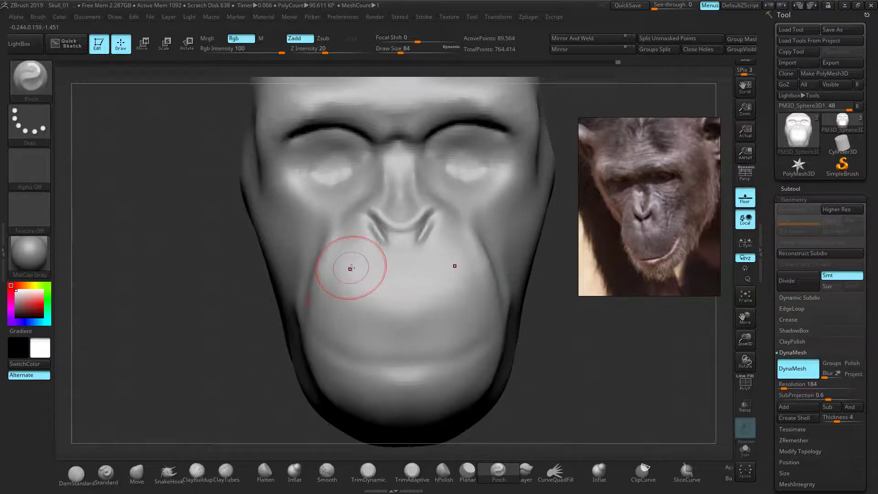
Step: Fill out the upper muzzle beside the nostrils with the Standard brush at size 52 and smooth the strokes
{"action": "left_click", "coordinate": [105, 473]}
{"action": "mouse_move", "coordinate": [352, 228]}
{"action": "left_mouse_down"}
{"action": "mouse_move", "coordinate": [342, 230]}
{"action": "mouse_move", "coordinate": [329, 266]}
{"action": "left_mouse_up"}
{"action": "key", "text": "ctrl+z"}
{"action": "key", "text": "["}
{"action": "key", "text": "["}
{"action": "key", "text": "["}
{"action": "key", "text": "["}
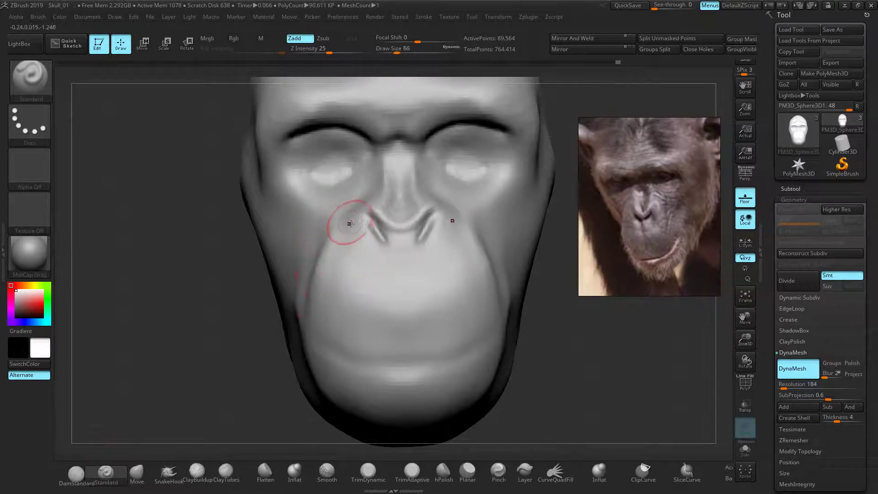
{"action": "left_click_drag", "start_coordinate": [347, 222], "coordinate": [333, 245]}
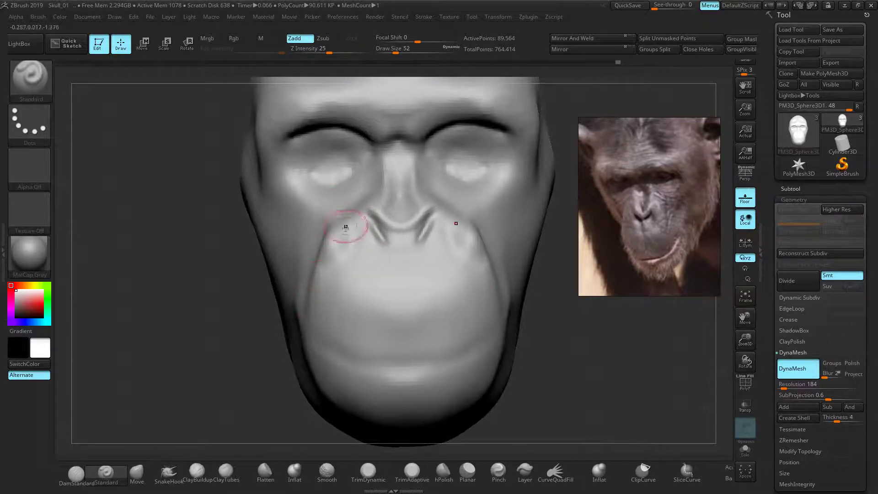
{"action": "key", "text": "b"}
{"action": "key", "text": "s"}
{"action": "key", "text": "m"}
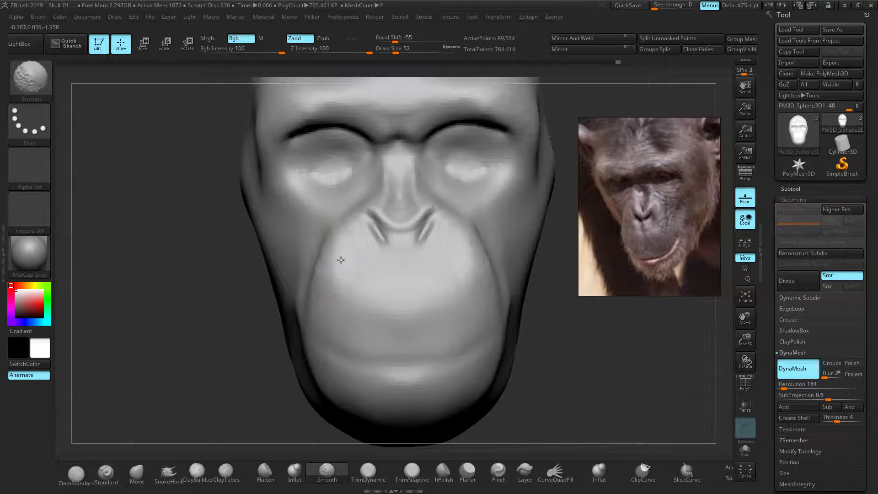
Step: Sculpt the mouth line and lips with the Standard brush at size 52, and build up the brow ridge above the eyes
{"action": "key", "text": "b"}
{"action": "key", "text": "s"}
{"action": "key", "text": "t"}
{"action": "left_click_drag", "start_coordinate": [343, 323], "coordinate": [324, 312]}
{"action": "mouse_move", "coordinate": [249, 341]}
{"action": "left_mouse_down"}
{"action": "mouse_move", "coordinate": [228, 321]}
{"action": "mouse_move", "coordinate": [235, 312]}
{"action": "left_mouse_up"}
{"action": "mouse_move", "coordinate": [431, 351]}
{"action": "left_mouse_down"}
{"action": "mouse_move", "coordinate": [405, 360]}
{"action": "mouse_move", "coordinate": [423, 344]}
{"action": "left_mouse_up"}
{"action": "mouse_move", "coordinate": [467, 320]}
{"action": "left_mouse_down", "text": "alt"}
{"action": "mouse_move", "coordinate": [509, 268]}
{"action": "mouse_move", "coordinate": [455, 330]}
{"action": "mouse_move", "coordinate": [482, 308]}
{"action": "left_mouse_up", "text": "alt"}
{"action": "mouse_move", "coordinate": [533, 298]}
{"action": "left_mouse_down"}
{"action": "mouse_move", "coordinate": [549, 332]}
{"action": "mouse_move", "coordinate": [542, 343]}
{"action": "left_mouse_up"}
{"action": "left_click_drag", "start_coordinate": [445, 283], "coordinate": [450, 290], "text": "shift"}
{"action": "mouse_move", "coordinate": [174, 251]}
{"action": "right_mouse_down", "text": "ctrl"}
{"action": "mouse_move", "coordinate": [197, 243]}
{"action": "mouse_move", "coordinate": [224, 293]}
{"action": "right_mouse_up", "text": "ctrl"}
{"action": "left_click_drag", "start_coordinate": [449, 180], "coordinate": [357, 180]}
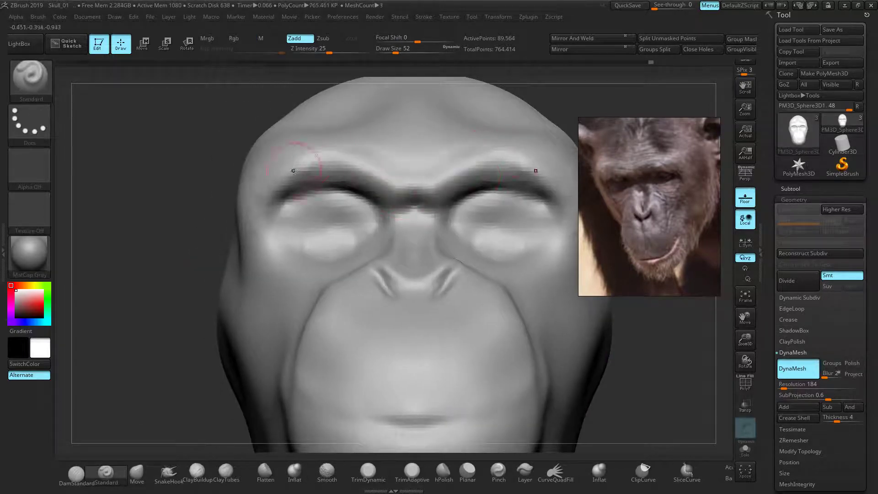
Step: Bring the three-quarter chimpanzee photo into the reference view and turn the head to compare the profile
{"action": "middle_click_drag", "start_coordinate": [659, 210], "coordinate": [679, 251]}
{"action": "middle_click_drag", "start_coordinate": [640, 176], "coordinate": [613, 249]}
{"action": "scroll", "coordinate": [640, 245], "scroll_direction": "down", "scroll_amount": 6}
{"action": "scroll", "coordinate": [651, 233], "scroll_direction": "up", "scroll_amount": 3}
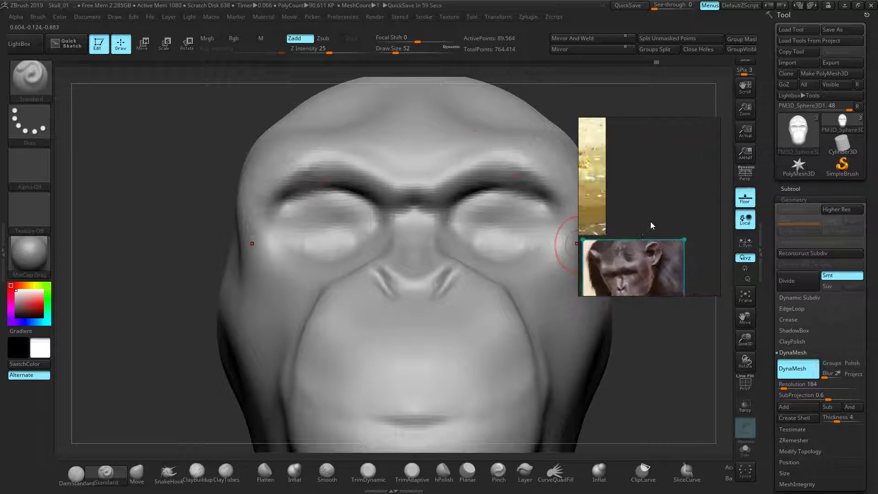
{"action": "middle_click_drag", "start_coordinate": [650, 221], "coordinate": [649, 125]}
{"action": "mouse_move", "coordinate": [650, 240]}
{"action": "middle_mouse_down"}
{"action": "mouse_move", "coordinate": [656, 166]}
{"action": "mouse_move", "coordinate": [659, 195]}
{"action": "middle_mouse_up"}
{"action": "scroll", "coordinate": [658, 186], "scroll_direction": "up", "scroll_amount": 3}
{"action": "scroll", "coordinate": [657, 188], "scroll_direction": "down", "scroll_amount": 2}
{"action": "scroll", "coordinate": [657, 187], "scroll_direction": "up", "scroll_amount": 1}
{"action": "left_click_drag", "start_coordinate": [153, 186], "coordinate": [192, 198]}
{"action": "right_click_drag", "start_coordinate": [510, 211], "coordinate": [475, 213], "text": "ctrl"}
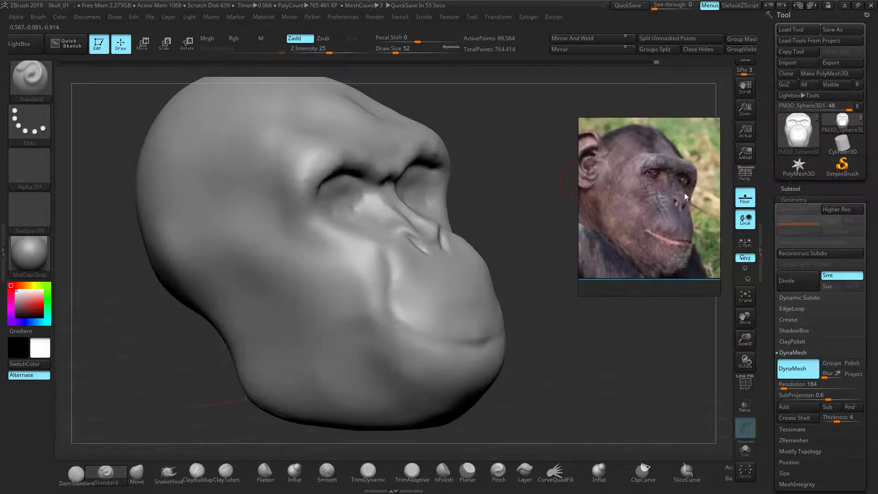
Step: Try to pull the nose bridge between the eyes outward with the SnakeHook brush at size 124
{"action": "mouse_move", "coordinate": [507, 225]}
{"action": "right_mouse_down"}
{"action": "mouse_move", "coordinate": [520, 223]}
{"action": "mouse_move", "coordinate": [496, 201]}
{"action": "right_mouse_up"}
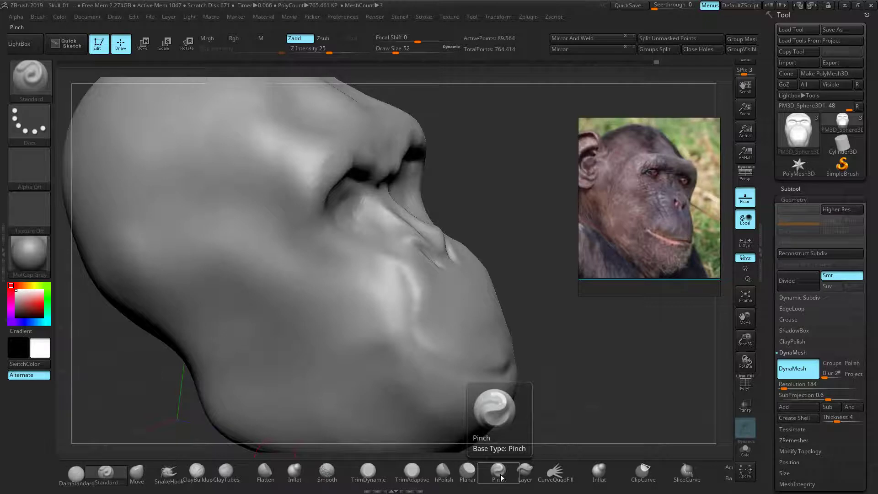
{"action": "left_click", "coordinate": [169, 474]}
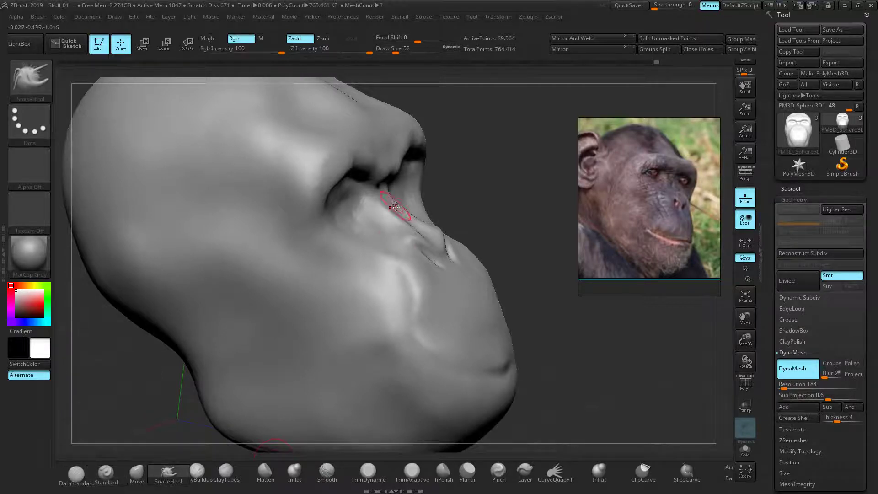
{"action": "key", "text": "bracketright"}
{"action": "key", "text": "bracketright"}
{"action": "key", "text": "bracketright"}
{"action": "left_click_drag", "start_coordinate": [386, 196], "coordinate": [396, 193]}
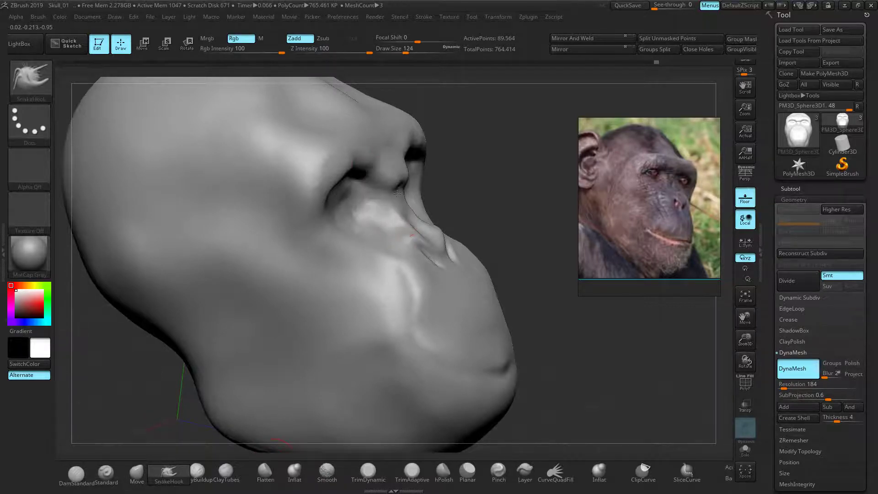
{"action": "key", "text": "ctrl+z"}
Step: Fill out and smooth the nose bridge between the eyes, using the Inflat brush at size 124 and a DynaMesh remesh
{"action": "left_click", "coordinate": [294, 471]}
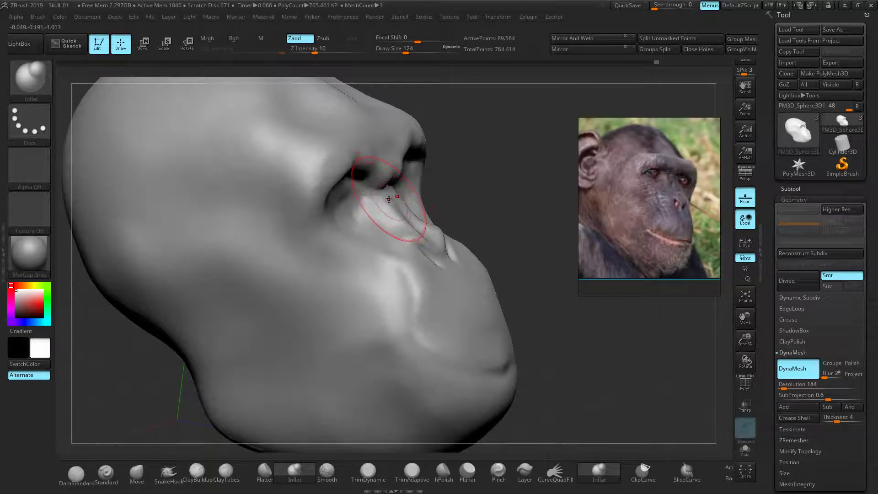
{"action": "key", "text": "shift"}
{"action": "mouse_move", "coordinate": [387, 197]}
{"action": "left_mouse_down", "text": "shift"}
{"action": "mouse_move", "coordinate": [398, 195]}
{"action": "mouse_move", "coordinate": [401, 205]}
{"action": "left_mouse_up", "text": "shift"}
{"action": "key", "text": "shift"}
{"action": "left_click_drag", "start_coordinate": [497, 175], "coordinate": [457, 196], "text": "ctrl"}
{"action": "left_click_drag", "start_coordinate": [391, 198], "coordinate": [392, 188], "text": "shift"}
{"action": "left_click_drag", "start_coordinate": [560, 192], "coordinate": [506, 199]}
{"action": "mouse_move", "coordinate": [356, 212]}
{"action": "left_mouse_down", "text": "shift"}
{"action": "mouse_move", "coordinate": [333, 198]}
{"action": "mouse_move", "coordinate": [355, 208]}
{"action": "left_mouse_up", "text": "shift"}
Step: Pull the brow ridge down over the eyes with the Move brush at size 124
{"action": "left_click", "coordinate": [139, 477]}
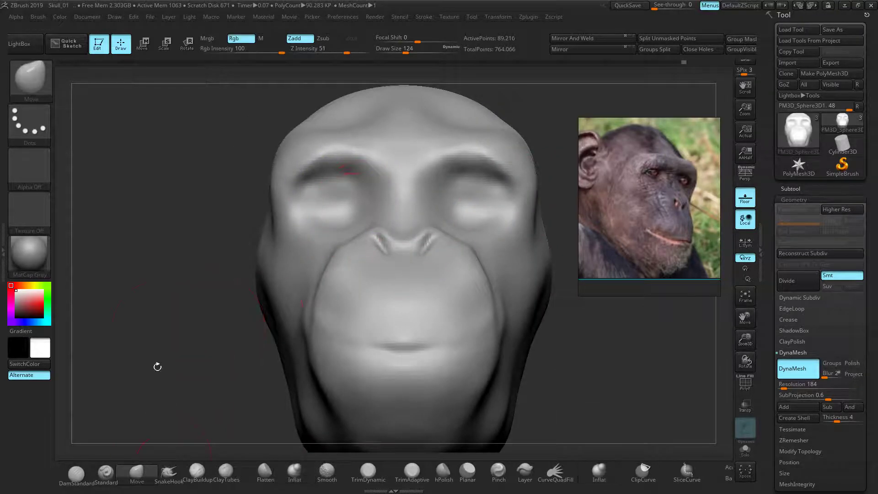
{"action": "left_click_drag", "start_coordinate": [167, 307], "coordinate": [159, 342], "text": "alt"}
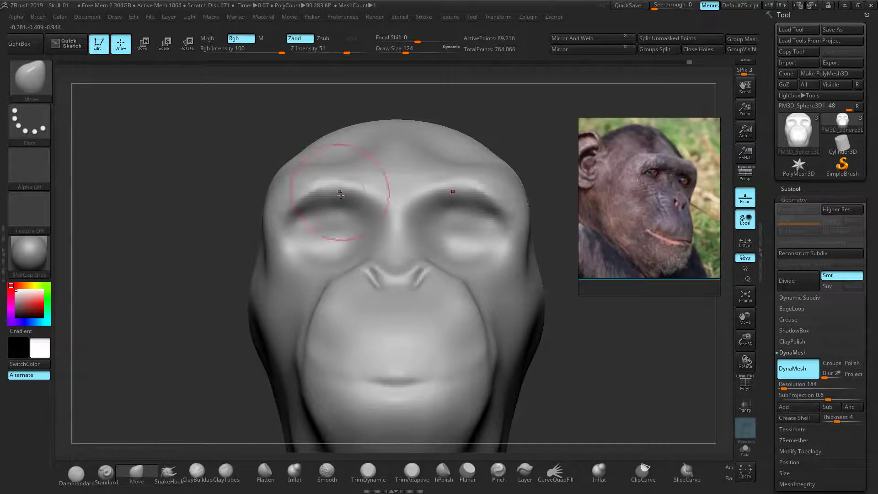
{"action": "left_click_drag", "start_coordinate": [341, 194], "coordinate": [340, 202]}
{"action": "left_click_drag", "start_coordinate": [163, 209], "coordinate": [167, 256]}
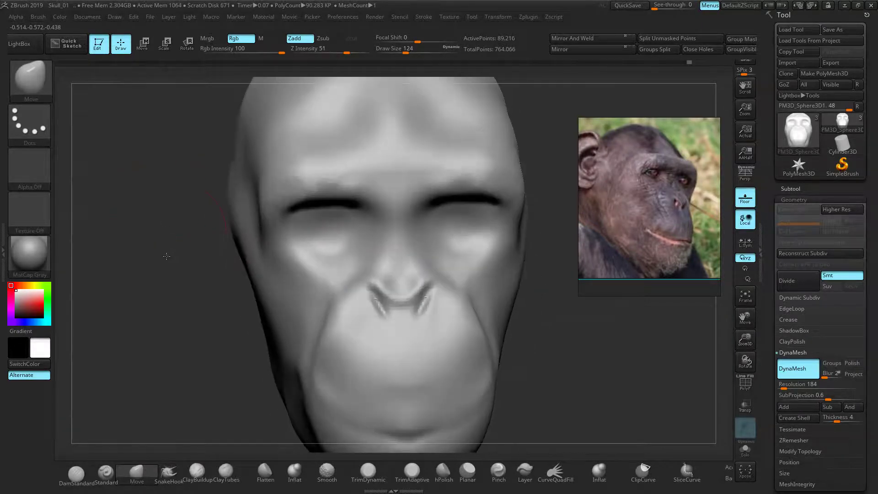
Step: Carve the forehead crease above the brow ridge with the DamStandard brush at size 124 and Z Intensity 19, smoothing the strokes
{"action": "left_click_drag", "start_coordinate": [186, 196], "coordinate": [114, 392]}
{"action": "left_click", "coordinate": [77, 473]}
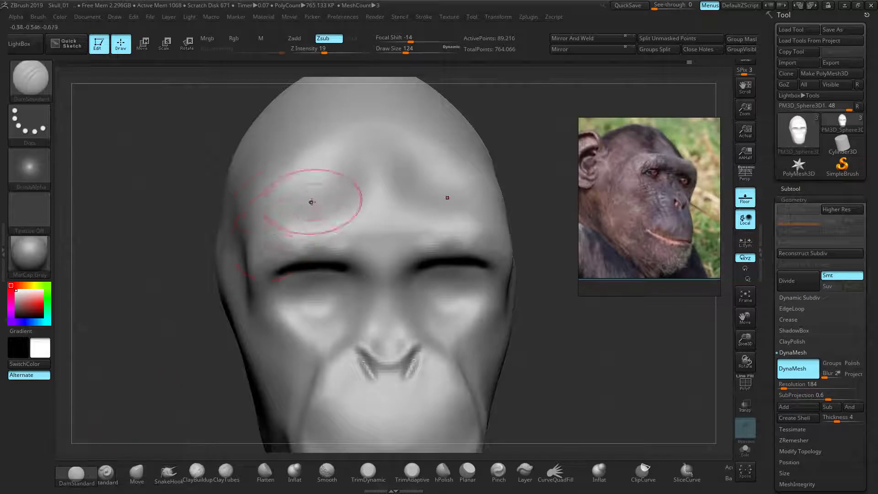
{"action": "mouse_move", "coordinate": [254, 207]}
{"action": "left_mouse_down"}
{"action": "mouse_move", "coordinate": [358, 193]}
{"action": "mouse_move", "coordinate": [368, 169]}
{"action": "left_mouse_up"}
{"action": "left_click_drag", "start_coordinate": [344, 206], "coordinate": [275, 206]}
{"action": "mouse_move", "coordinate": [91, 297]}
{"action": "left_mouse_down"}
{"action": "mouse_move", "coordinate": [122, 294]}
{"action": "mouse_move", "coordinate": [130, 275]}
{"action": "left_mouse_up"}
{"action": "mouse_move", "coordinate": [300, 206]}
{"action": "left_mouse_down", "text": "shift"}
{"action": "mouse_move", "coordinate": [322, 196]}
{"action": "mouse_move", "coordinate": [298, 200]}
{"action": "left_mouse_up", "text": "shift"}
{"action": "mouse_move", "coordinate": [503, 196]}
{"action": "left_mouse_down"}
{"action": "mouse_move", "coordinate": [457, 191]}
{"action": "mouse_move", "coordinate": [411, 204]}
{"action": "left_mouse_up"}
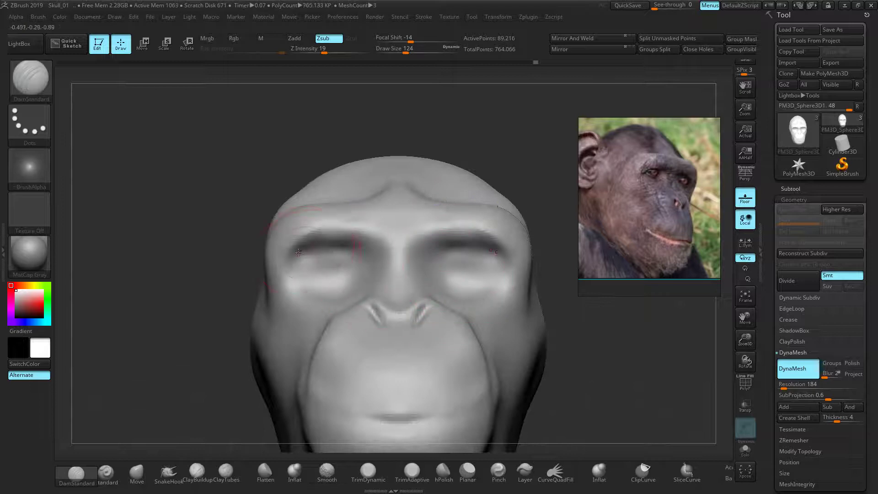
Step: Carve the inner eye socket edges with the DamStandard brush at size 72, and soften them with a reduced Smooth Z Intensity
{"action": "key", "text": "bracketleft"}
{"action": "mouse_move", "coordinate": [300, 256]}
{"action": "left_mouse_down"}
{"action": "mouse_move", "coordinate": [338, 242]}
{"action": "mouse_move", "coordinate": [369, 260]}
{"action": "mouse_move", "coordinate": [365, 268]}
{"action": "left_mouse_up"}
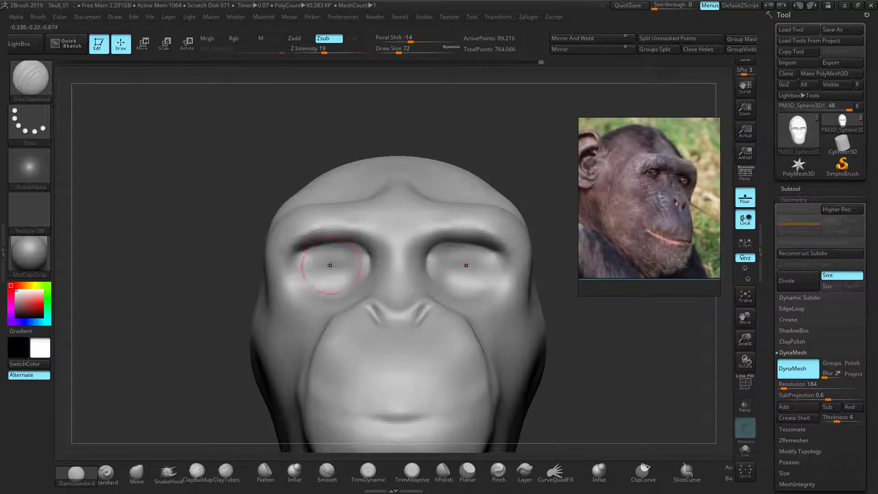
{"action": "key", "text": "ctrl"}
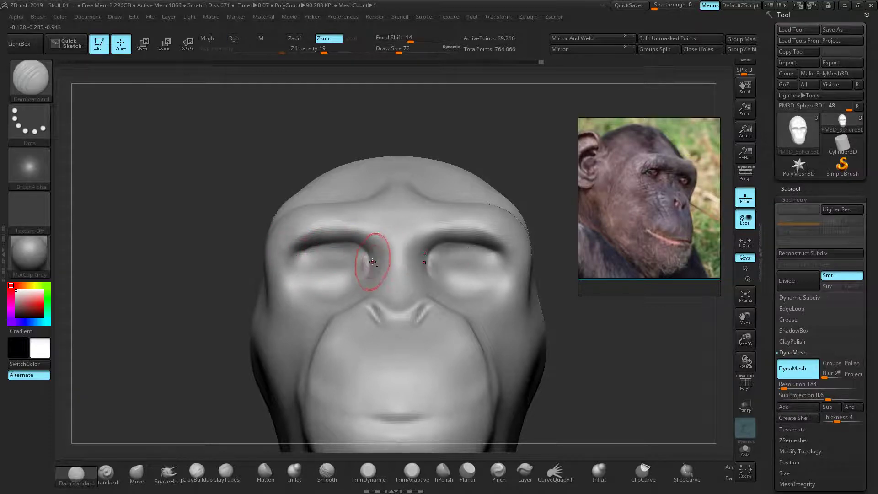
{"action": "key", "text": "ctrl"}
{"action": "key", "text": "shift"}
{"action": "left_click_drag", "start_coordinate": [369, 53], "coordinate": [359, 54]}
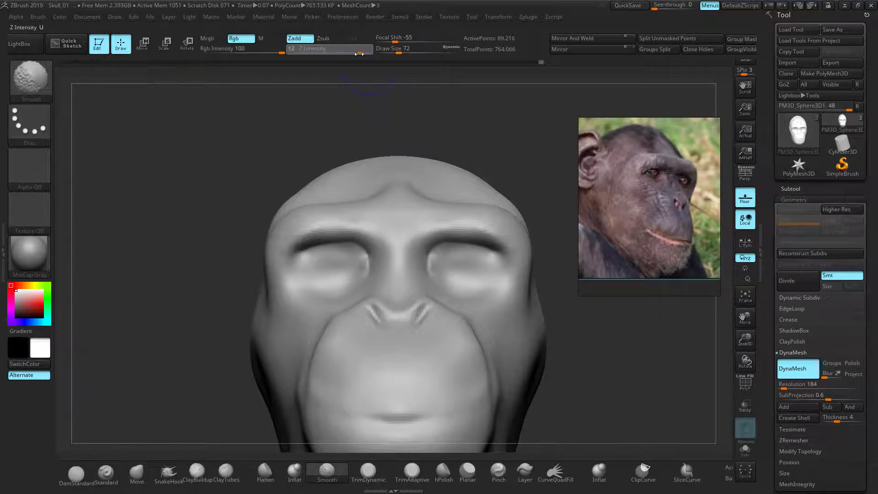
{"action": "mouse_move", "coordinate": [384, 247]}
{"action": "left_mouse_down", "text": "shift"}
{"action": "mouse_move", "coordinate": [366, 257]}
{"action": "mouse_move", "coordinate": [375, 267]}
{"action": "mouse_move", "coordinate": [367, 268]}
{"action": "left_mouse_up", "text": "shift"}
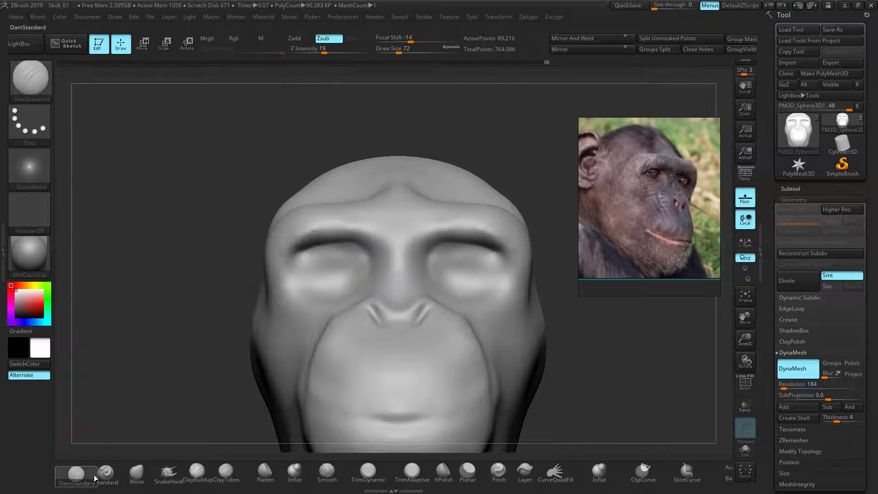
Step: Shift the inner eye corners and the crease along the muzzle's side with the Move brush at sizes 72 to 84
{"action": "left_click", "coordinate": [137, 472]}
{"action": "left_click_drag", "start_coordinate": [367, 260], "coordinate": [380, 260]}
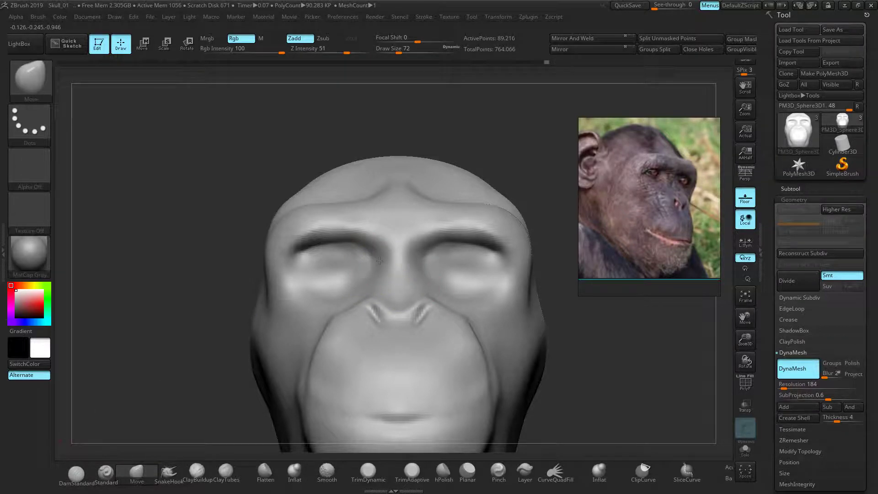
{"action": "mouse_move", "coordinate": [234, 253]}
{"action": "left_mouse_down"}
{"action": "mouse_move", "coordinate": [542, 280]}
{"action": "mouse_move", "coordinate": [511, 218]}
{"action": "left_mouse_up"}
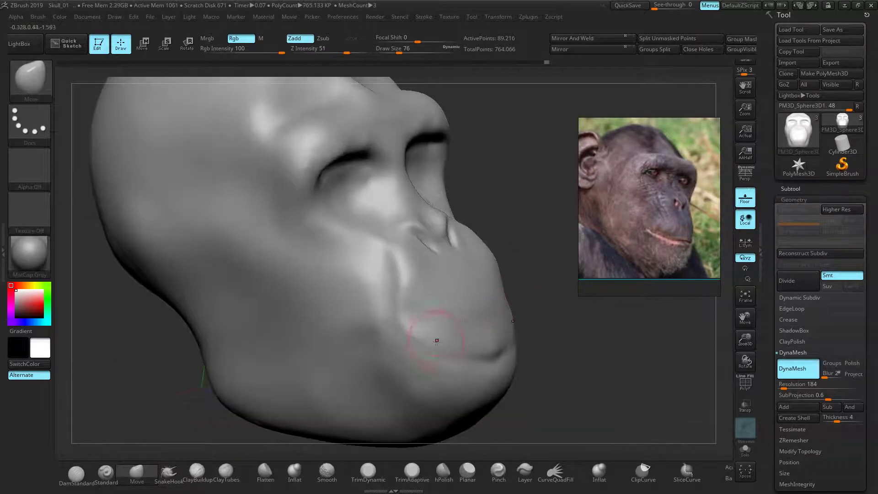
{"action": "mouse_move", "coordinate": [407, 270]}
{"action": "left_mouse_down"}
{"action": "mouse_move", "coordinate": [404, 259]}
{"action": "mouse_move", "coordinate": [385, 297]}
{"action": "left_mouse_up"}
{"action": "key", "text": "shift"}
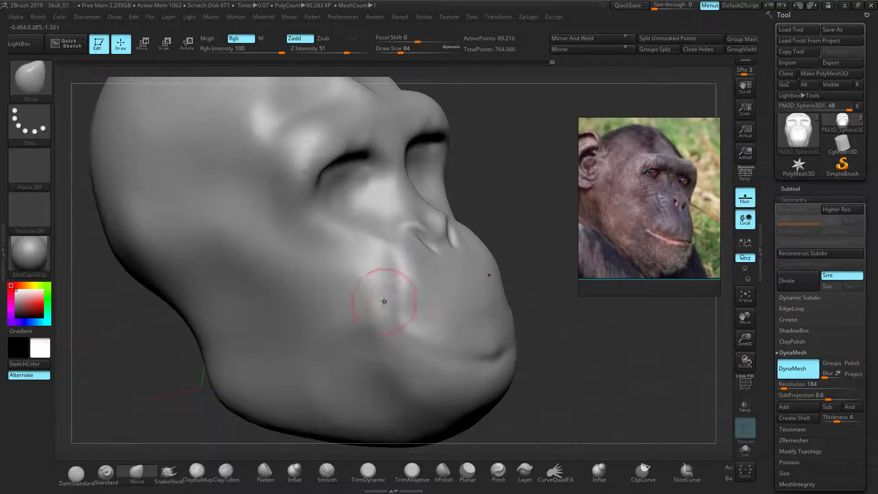
{"action": "left_click_drag", "start_coordinate": [516, 271], "coordinate": [549, 275]}
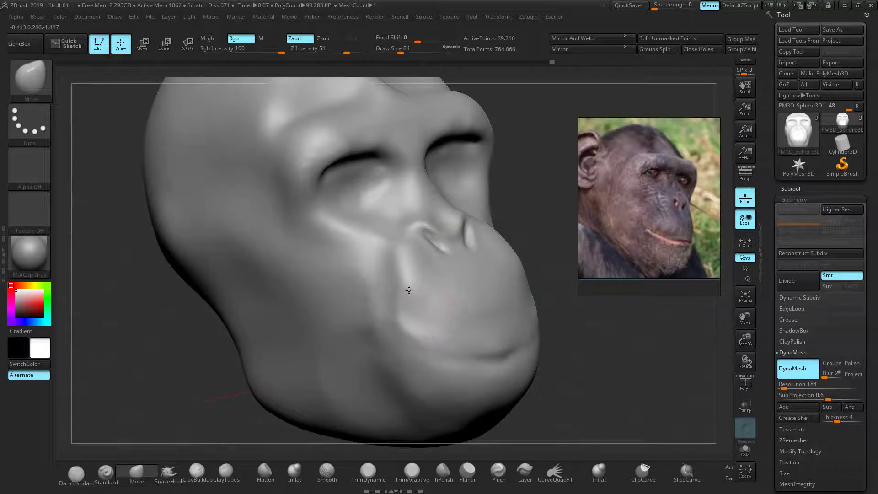
Step: Reshape the mouth corners and the lower sides of the muzzle with the Move brush at size 128
{"action": "left_click_drag", "start_coordinate": [524, 224], "coordinate": [485, 237]}
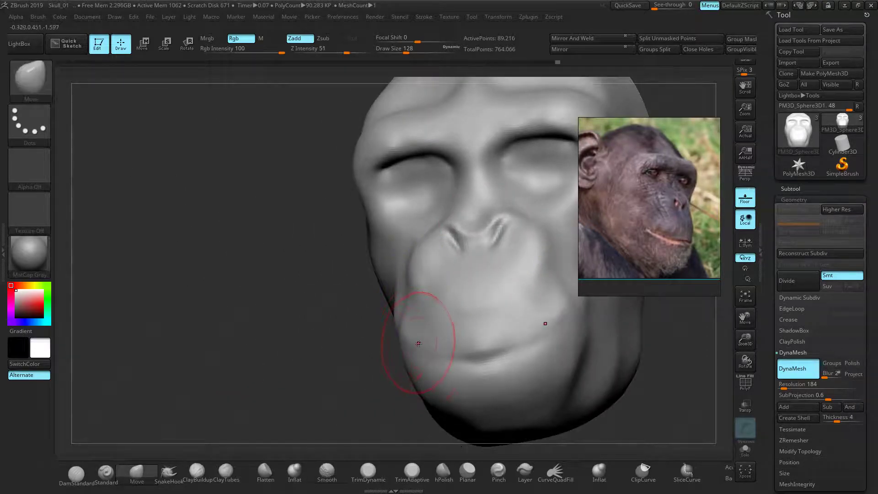
{"action": "mouse_move", "coordinate": [278, 337]}
{"action": "left_mouse_down"}
{"action": "mouse_move", "coordinate": [407, 330]}
{"action": "mouse_move", "coordinate": [441, 362]}
{"action": "left_mouse_up"}
{"action": "left_click_drag", "start_coordinate": [509, 328], "coordinate": [403, 365]}
Step: Carve the mouth line across the full width of the lower muzzle with the DamStandard brush at size 88 and Z Intensity 19
{"action": "left_click", "coordinate": [93, 479]}
{"action": "mouse_move", "coordinate": [522, 313]}
{"action": "left_mouse_down"}
{"action": "mouse_move", "coordinate": [525, 304]}
{"action": "mouse_move", "coordinate": [507, 304]}
{"action": "left_mouse_up"}
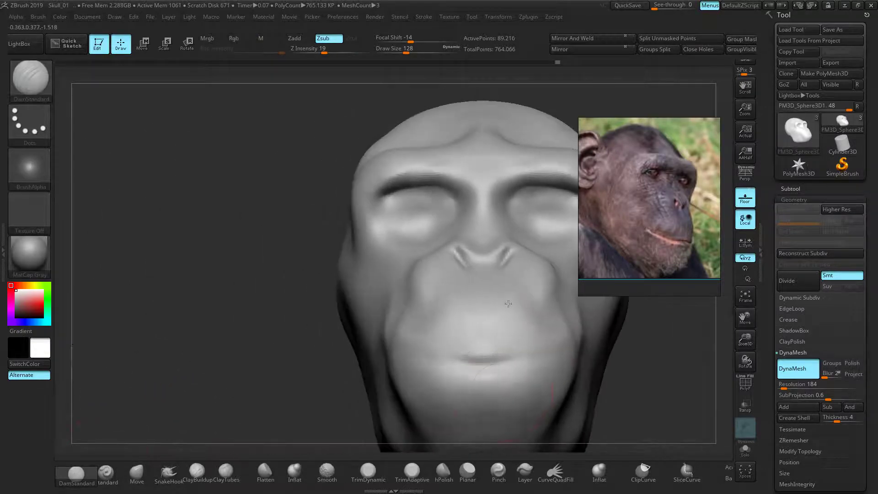
{"action": "left_click_drag", "start_coordinate": [470, 357], "coordinate": [544, 345]}
{"action": "key", "text": "ctrl+z"}
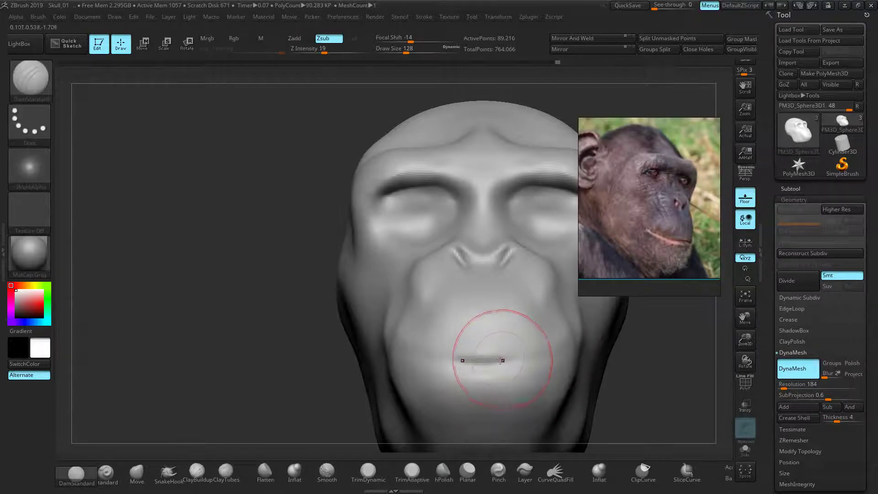
{"action": "key", "text": "bracketleft"}
{"action": "key", "text": "bracketleft"}
{"action": "mouse_move", "coordinate": [480, 359]}
{"action": "left_mouse_down"}
{"action": "mouse_move", "coordinate": [525, 360]}
{"action": "mouse_move", "coordinate": [564, 339]}
{"action": "left_mouse_up"}
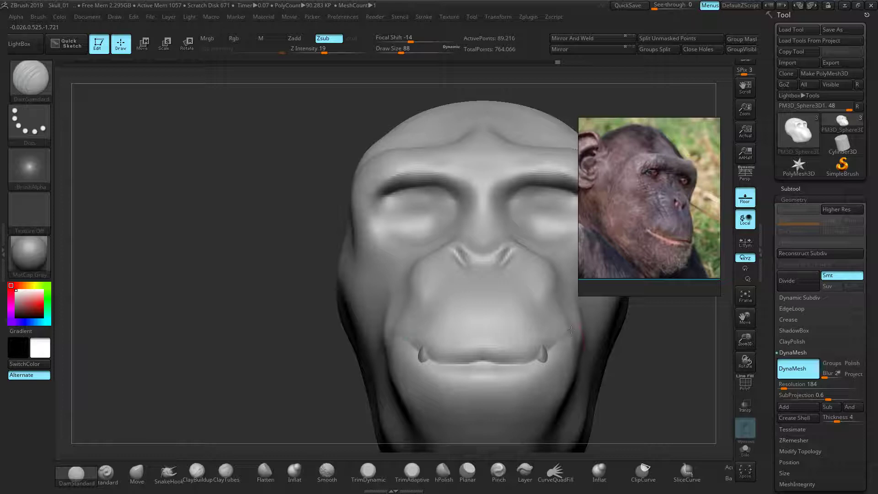
{"action": "left_click_drag", "start_coordinate": [201, 390], "coordinate": [316, 378]}
{"action": "key", "text": "ctrl+z"}
{"action": "key", "text": "ctrl+z"}
{"action": "left_click_drag", "start_coordinate": [580, 382], "coordinate": [393, 350]}
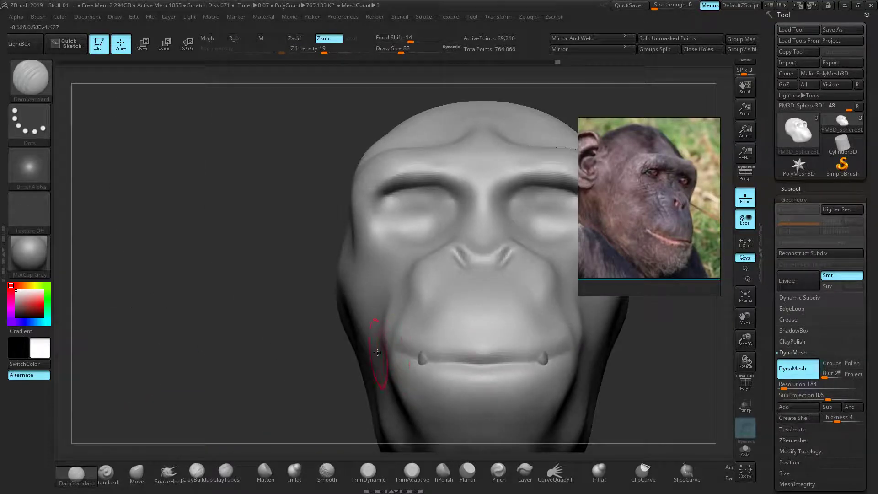
{"action": "key", "text": "ctrl+z"}
{"action": "left_click_drag", "start_coordinate": [481, 366], "coordinate": [383, 359]}
{"action": "left_click_drag", "start_coordinate": [269, 343], "coordinate": [285, 366]}
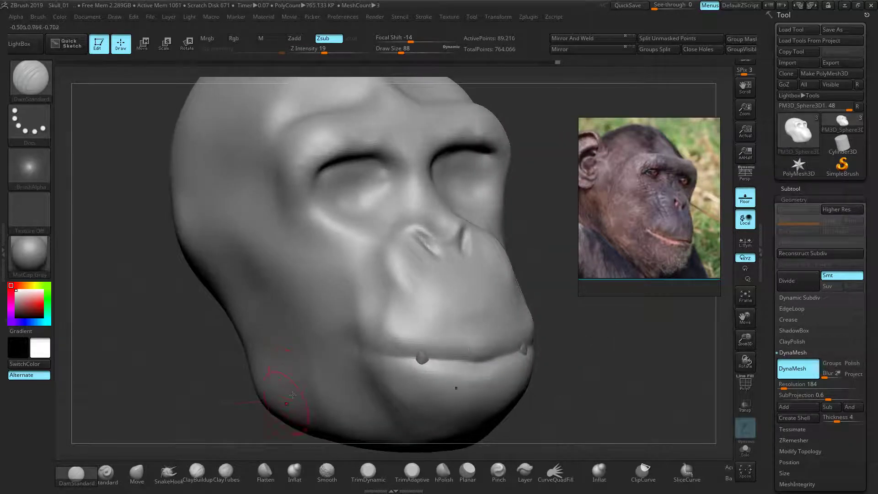
Step: Reshape the front of the lips in profile with the Move brush at sizes 164 and 92
{"action": "right_click_drag", "start_coordinate": [389, 357], "coordinate": [562, 319]}
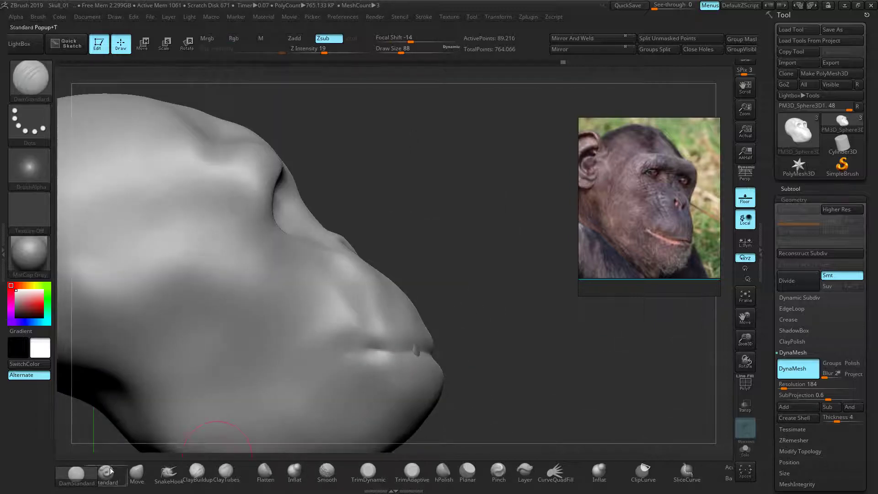
{"action": "left_click", "coordinate": [137, 472]}
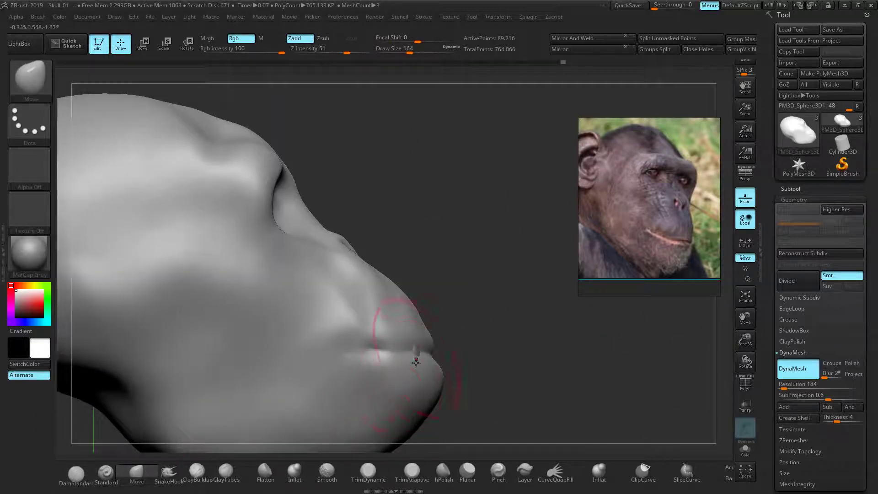
{"action": "left_click_drag", "start_coordinate": [463, 354], "coordinate": [474, 311]}
{"action": "left_click_drag", "start_coordinate": [417, 372], "coordinate": [420, 379]}
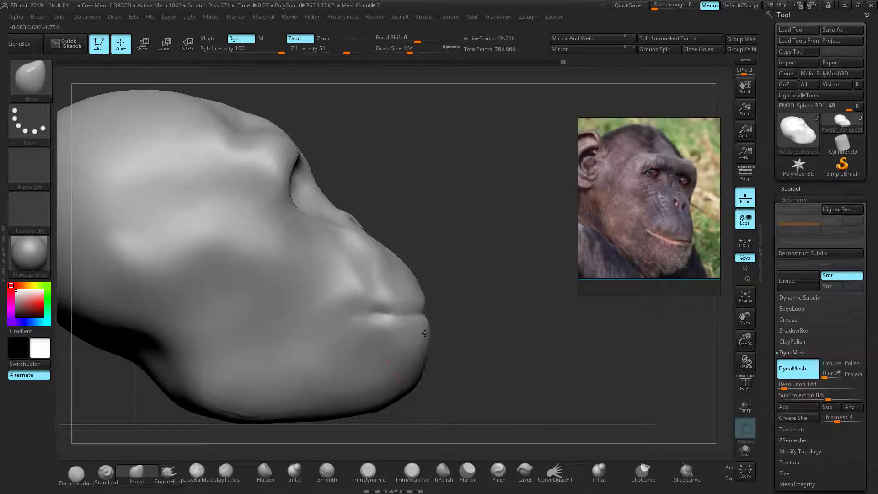
{"action": "left_click_drag", "start_coordinate": [421, 333], "coordinate": [434, 335]}
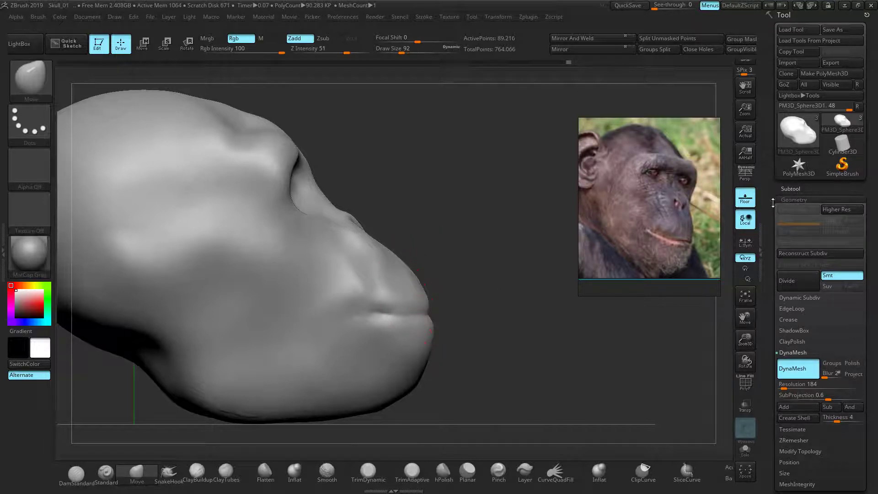
Step: Open the subtool list, check the skull and jaw subtools, and keep the head mesh selected
{"action": "left_click", "coordinate": [791, 188]}
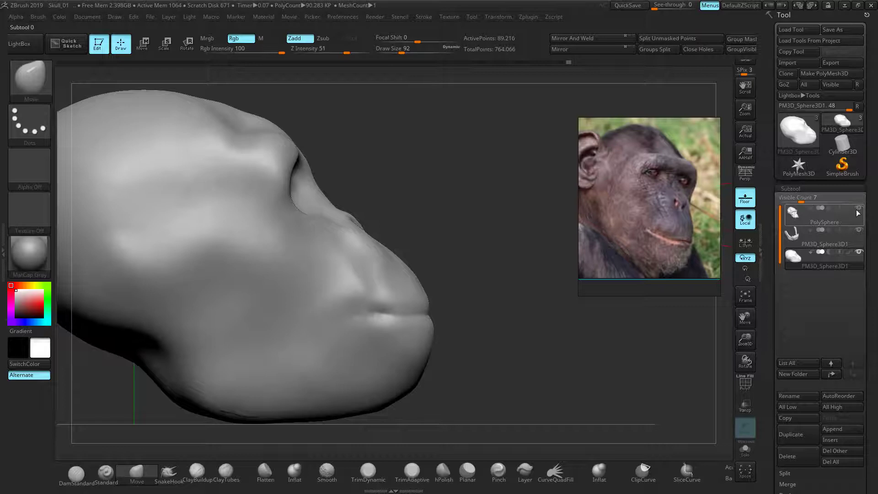
{"action": "mouse_move", "coordinate": [859, 210]}
{"action": "mouse_move", "coordinate": [859, 243]}
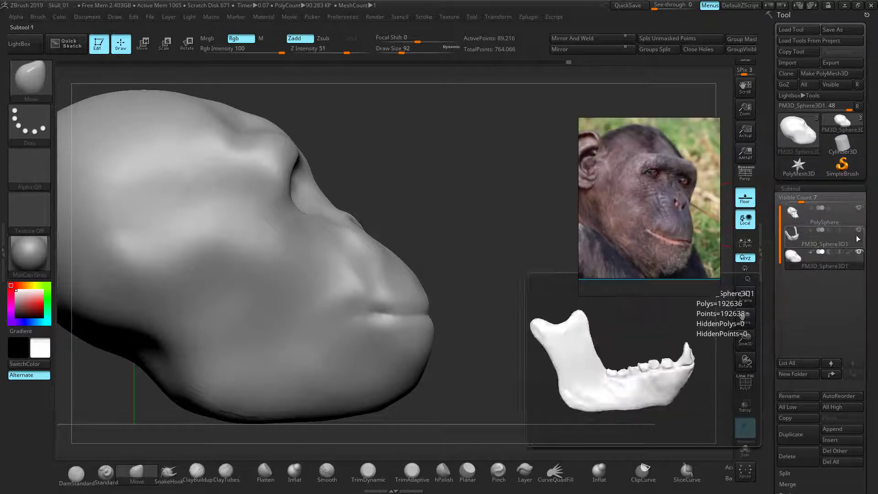
{"action": "left_click", "coordinate": [846, 258]}
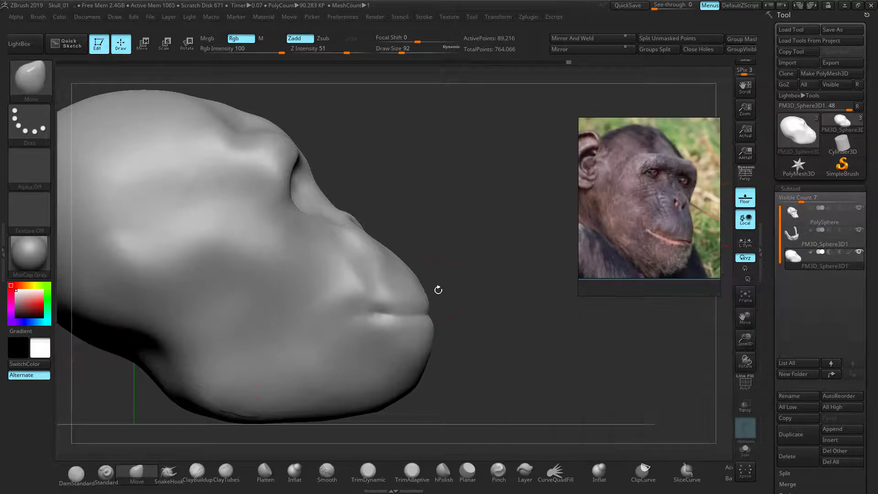
Step: Deepen the mouth line and extend it around the mouth corners with the DamStandard brush at size 92
{"action": "left_click", "coordinate": [76, 475]}
{"action": "left_click_drag", "start_coordinate": [457, 316], "coordinate": [422, 317]}
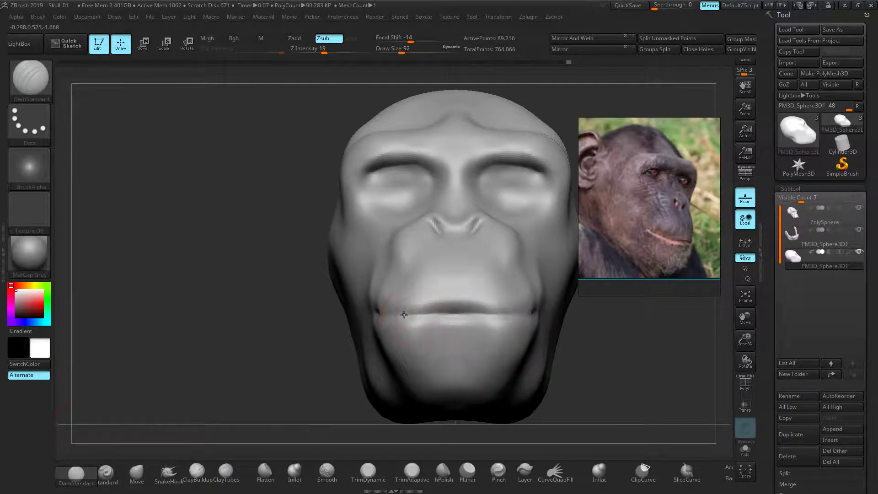
{"action": "left_click_drag", "start_coordinate": [247, 311], "coordinate": [256, 333]}
{"action": "mouse_move", "coordinate": [381, 300]}
{"action": "left_mouse_down"}
{"action": "mouse_move", "coordinate": [457, 305]}
{"action": "mouse_move", "coordinate": [423, 312]}
{"action": "mouse_move", "coordinate": [366, 300]}
{"action": "left_mouse_up"}
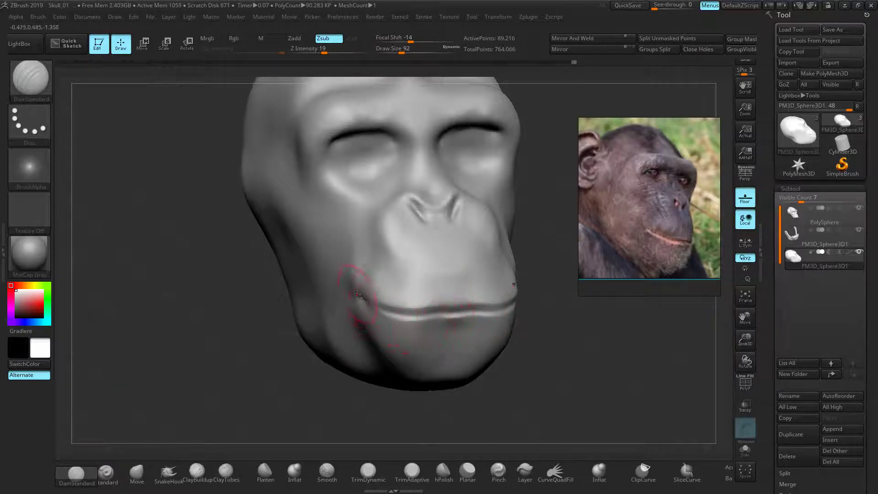
{"action": "right_click_drag", "start_coordinate": [336, 308], "coordinate": [409, 297]}
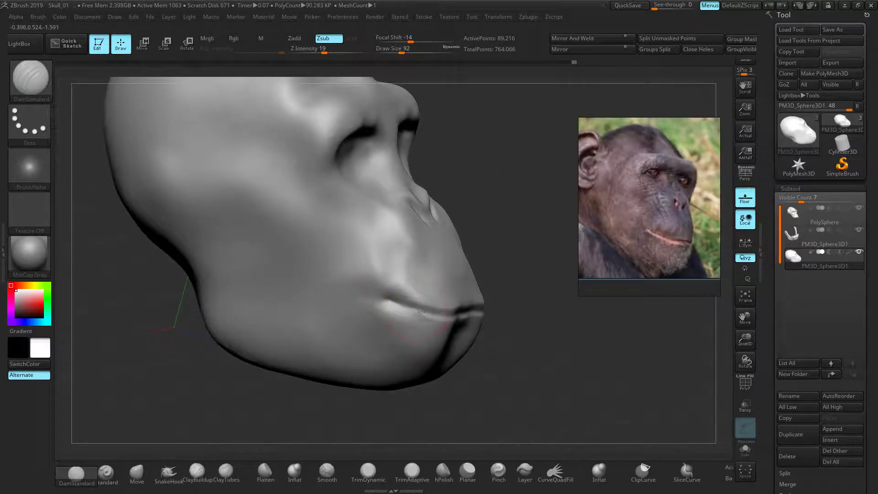
{"action": "right_click_drag", "start_coordinate": [458, 314], "coordinate": [348, 306]}
{"action": "right_click_drag", "start_coordinate": [206, 283], "coordinate": [284, 277]}
Step: Deepen the nostrils and define the nose bridge with the DamStandard brush at sizes 88 and 76, smoothing the bridge lightly
{"action": "right_click_drag", "start_coordinate": [535, 202], "coordinate": [462, 238], "text": "ctrl"}
{"action": "key", "text": "bracketleft"}
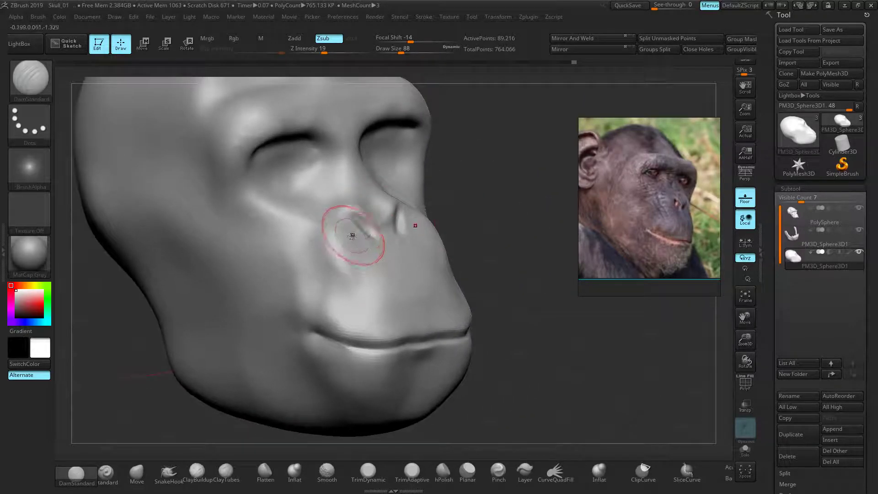
{"action": "left_click_drag", "start_coordinate": [357, 218], "coordinate": [380, 238]}
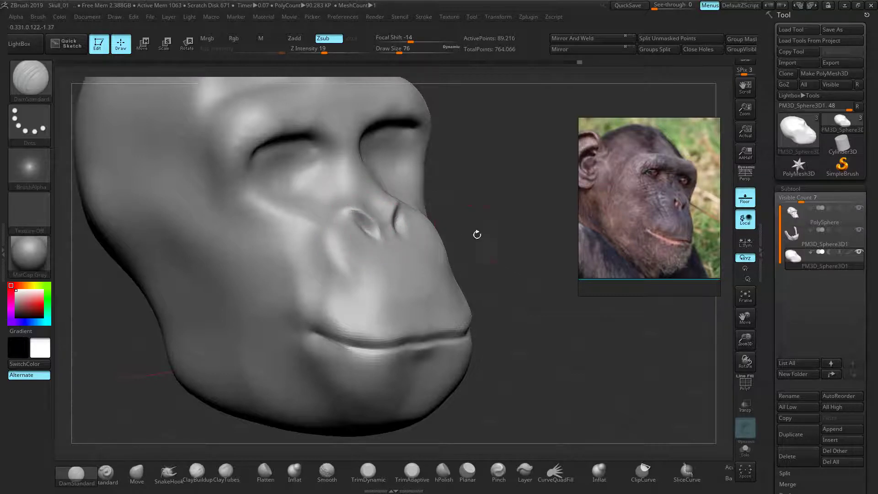
{"action": "left_click_drag", "start_coordinate": [476, 235], "coordinate": [439, 234]}
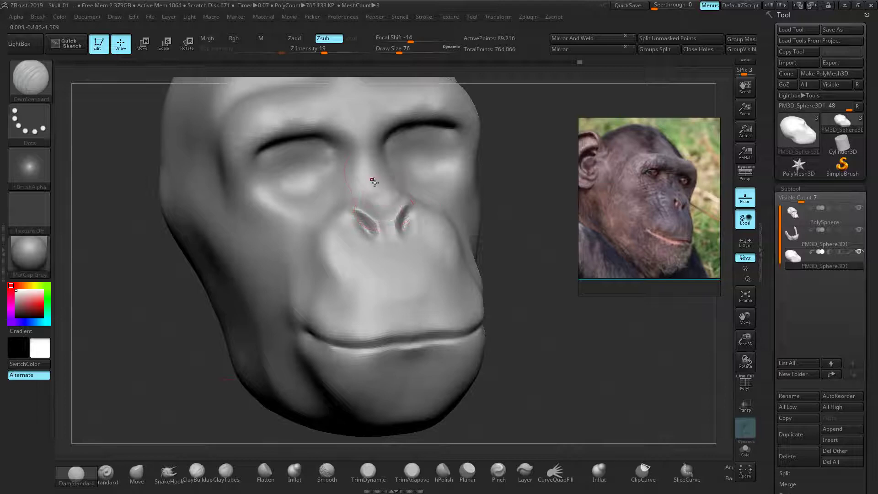
{"action": "mouse_move", "coordinate": [369, 168]}
{"action": "left_mouse_down"}
{"action": "mouse_move", "coordinate": [364, 139]}
{"action": "mouse_move", "coordinate": [371, 185]}
{"action": "mouse_move", "coordinate": [356, 179]}
{"action": "mouse_move", "coordinate": [357, 166]}
{"action": "mouse_move", "coordinate": [371, 171]}
{"action": "mouse_move", "coordinate": [370, 164]}
{"action": "left_mouse_up"}
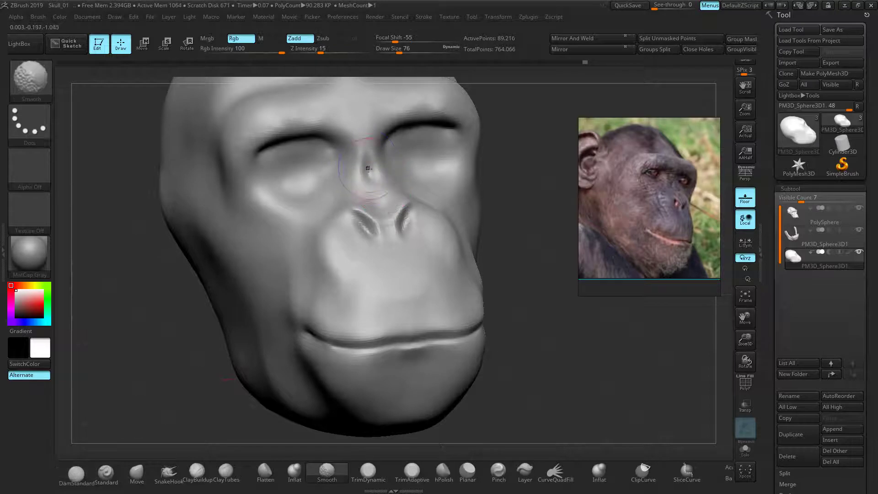
{"action": "left_click_drag", "start_coordinate": [126, 257], "coordinate": [161, 250]}
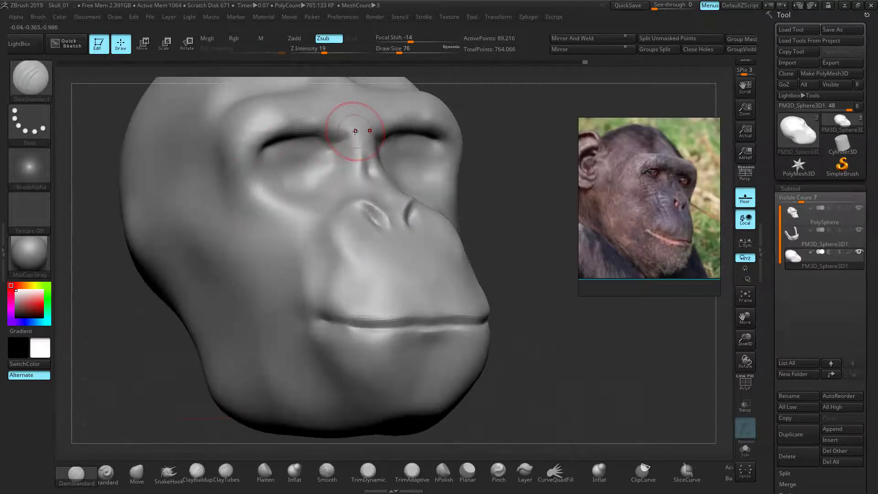
Step: Carve the inner eye sockets and the hollows around the eyeballs with the DamStandard brush at size 76
{"action": "left_click_drag", "start_coordinate": [334, 143], "coordinate": [350, 132]}
{"action": "left_click_drag", "start_coordinate": [576, 192], "coordinate": [532, 203]}
{"action": "mouse_move", "coordinate": [532, 203]}
{"action": "right_mouse_down"}
{"action": "mouse_move", "coordinate": [529, 196]}
{"action": "mouse_move", "coordinate": [539, 224]}
{"action": "right_mouse_up"}
{"action": "right_click_drag", "start_coordinate": [540, 224], "coordinate": [517, 236], "text": "alt"}
{"action": "mouse_move", "coordinate": [237, 173]}
{"action": "left_mouse_down", "text": "alt"}
{"action": "mouse_move", "coordinate": [254, 161]}
{"action": "mouse_move", "coordinate": [298, 172]}
{"action": "mouse_move", "coordinate": [266, 185]}
{"action": "mouse_move", "coordinate": [242, 182]}
{"action": "mouse_move", "coordinate": [245, 170]}
{"action": "mouse_move", "coordinate": [270, 163]}
{"action": "mouse_move", "coordinate": [297, 171]}
{"action": "mouse_move", "coordinate": [273, 188]}
{"action": "mouse_move", "coordinate": [236, 183]}
{"action": "mouse_move", "coordinate": [238, 174]}
{"action": "mouse_move", "coordinate": [296, 179]}
{"action": "mouse_move", "coordinate": [293, 172]}
{"action": "mouse_move", "coordinate": [268, 165]}
{"action": "mouse_move", "coordinate": [231, 180]}
{"action": "left_mouse_up", "text": "alt"}
{"action": "left_click_drag", "start_coordinate": [120, 148], "coordinate": [157, 172]}
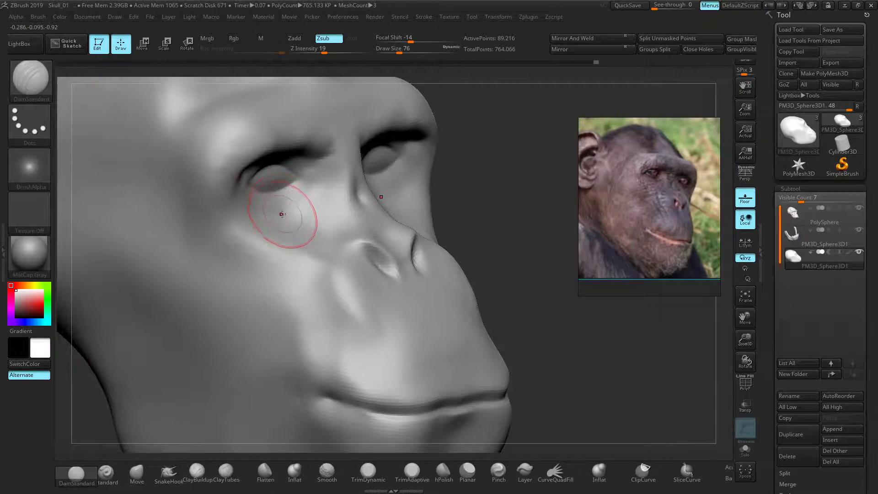
Step: Define the eye corners and upper eyelid creases with the DamStandard brush at size 28
{"action": "key", "text": "bracketleft"}
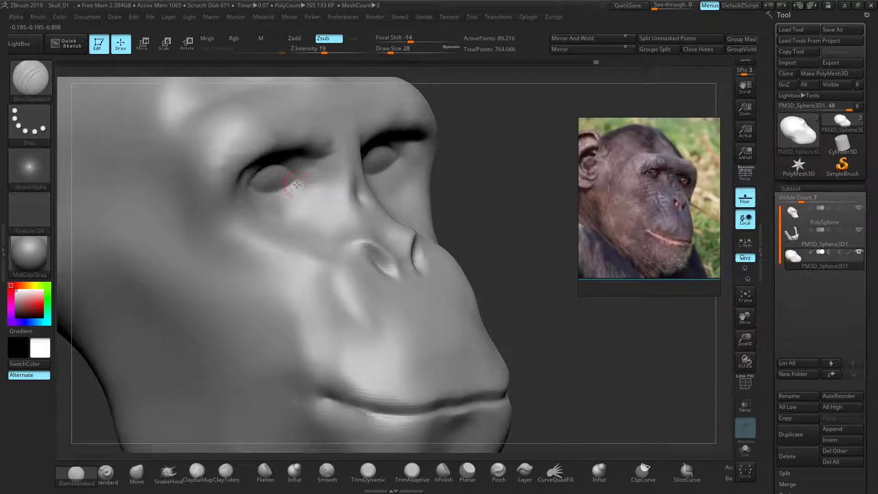
{"action": "left_click_drag", "start_coordinate": [489, 191], "coordinate": [368, 186]}
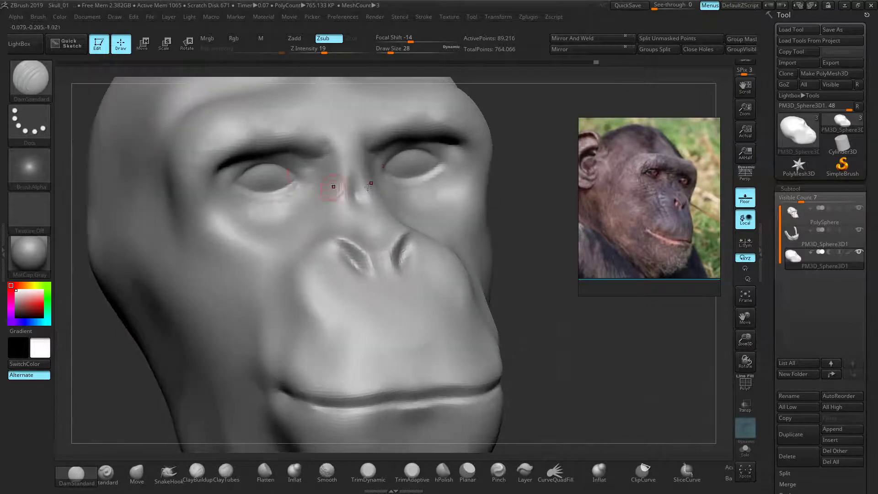
{"action": "left_click_drag", "start_coordinate": [232, 179], "coordinate": [277, 159]}
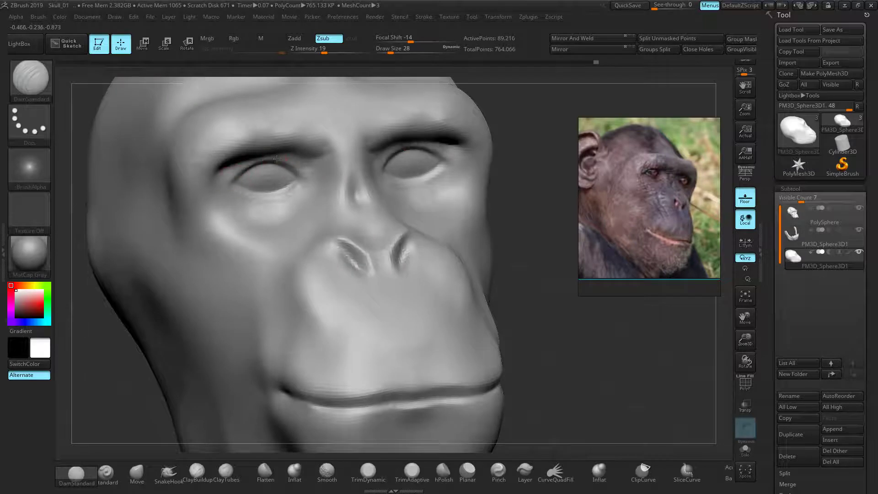
{"action": "left_click_drag", "start_coordinate": [507, 227], "coordinate": [430, 228]}
{"action": "right_click_drag", "start_coordinate": [505, 283], "coordinate": [500, 243], "text": "ctrl"}
{"action": "left_click_drag", "start_coordinate": [435, 231], "coordinate": [490, 227]}
{"action": "left_click_drag", "start_coordinate": [401, 224], "coordinate": [386, 288]}
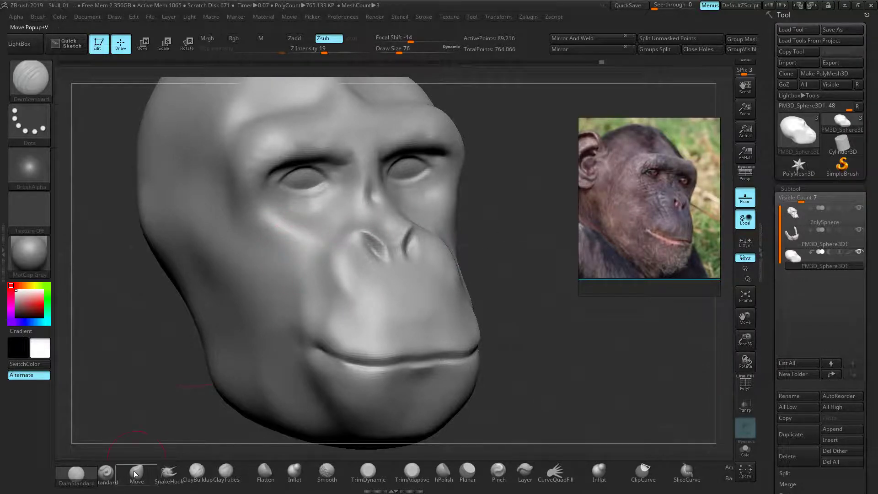
{"action": "left_click", "coordinate": [168, 474]}
{"action": "left_click_drag", "start_coordinate": [123, 349], "coordinate": [159, 352]}
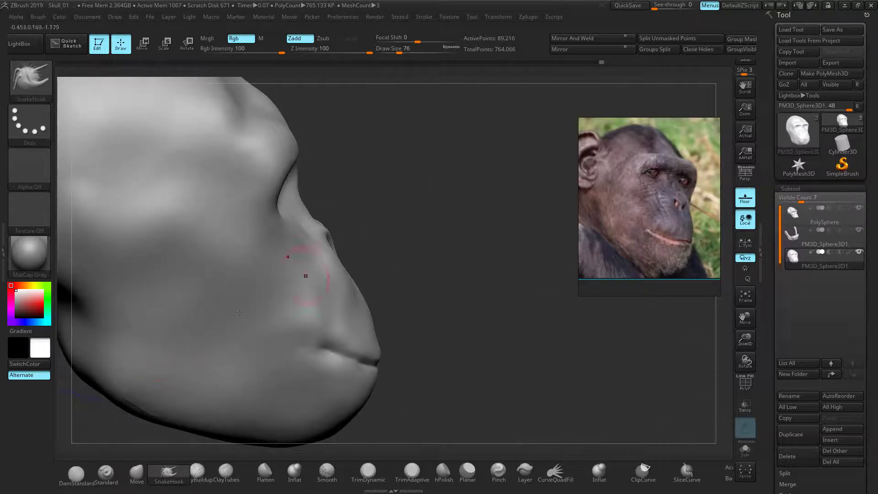
{"action": "left_click_drag", "start_coordinate": [397, 227], "coordinate": [401, 224]}
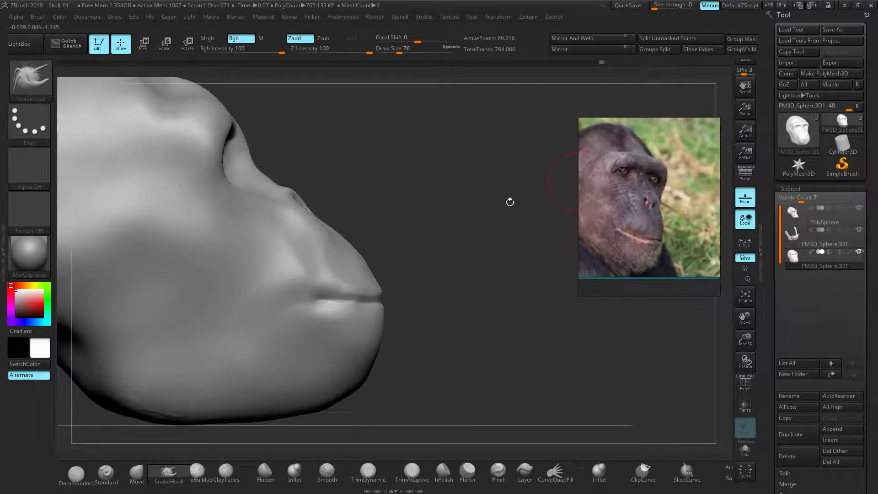
Step: Browse the reference board to the side-profile chimpanzee photo and frame the animal's head in the reference window
{"action": "middle_click_drag", "start_coordinate": [699, 195], "coordinate": [669, 237]}
{"action": "scroll", "coordinate": [626, 203], "scroll_direction": "down", "scroll_amount": 5}
{"action": "scroll", "coordinate": [617, 197], "scroll_direction": "down", "scroll_amount": 4}
{"action": "middle_click_drag", "start_coordinate": [583, 204], "coordinate": [635, 196]}
{"action": "scroll", "coordinate": [636, 196], "scroll_direction": "up", "scroll_amount": 3}
{"action": "middle_click_drag", "start_coordinate": [594, 270], "coordinate": [645, 199]}
{"action": "middle_click_drag", "start_coordinate": [608, 228], "coordinate": [630, 153]}
{"action": "scroll", "coordinate": [623, 210], "scroll_direction": "up", "scroll_amount": 1}
{"action": "scroll", "coordinate": [623, 210], "scroll_direction": "down", "scroll_amount": 7}
{"action": "middle_click_drag", "start_coordinate": [611, 221], "coordinate": [648, 199]}
{"action": "scroll", "coordinate": [652, 199], "scroll_direction": "up", "scroll_amount": 5}
{"action": "scroll", "coordinate": [640, 177], "scroll_direction": "up", "scroll_amount": 4}
{"action": "double_click", "coordinate": [630, 164]}
{"action": "scroll", "coordinate": [680, 162], "scroll_direction": "up", "scroll_amount": 5}
{"action": "scroll", "coordinate": [648, 199], "scroll_direction": "up", "scroll_amount": 3}
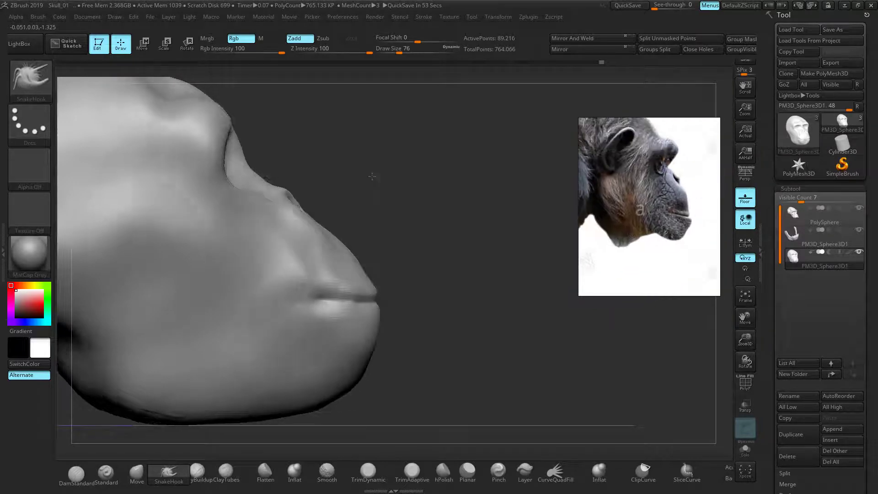
Step: Pull the brow edge forward and push the nose bridge inward in profile with the Move brush at sizes 136 to 140
{"action": "left_click_drag", "start_coordinate": [389, 160], "coordinate": [503, 195], "text": "alt"}
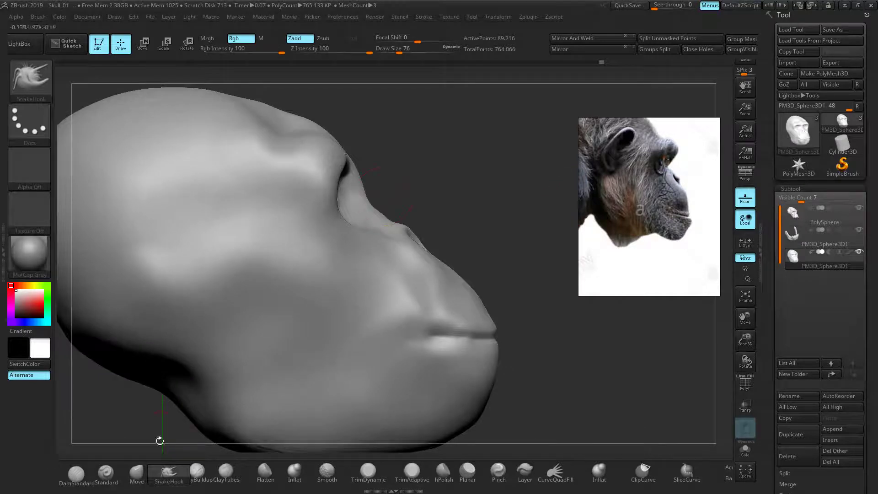
{"action": "left_click", "coordinate": [135, 473]}
{"action": "key", "text": "bracketright"}
{"action": "key", "text": "bracketright"}
{"action": "key", "text": "bracketright"}
{"action": "key", "text": "bracketright"}
{"action": "key", "text": "bracketright"}
{"action": "key", "text": "bracketright"}
{"action": "key", "text": "bracketright"}
{"action": "key", "text": "bracketright"}
{"action": "key", "text": "bracketright"}
{"action": "key", "text": "bracketright"}
{"action": "key", "text": "bracketright"}
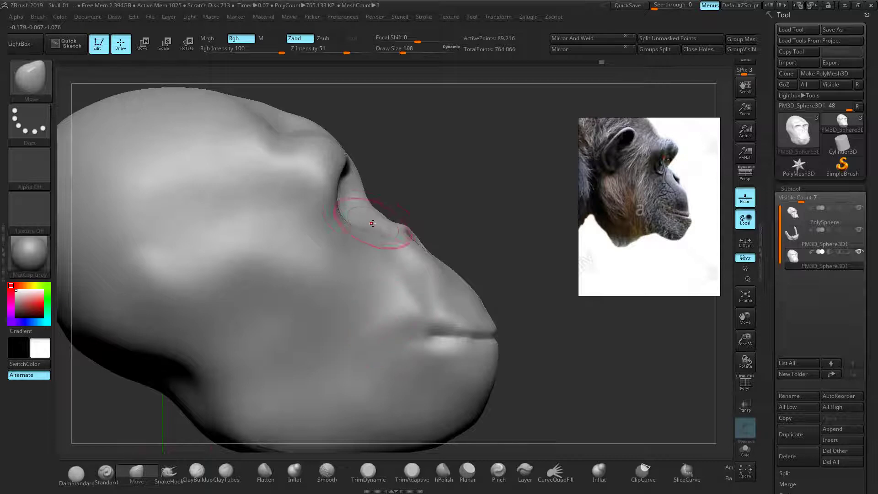
{"action": "key", "text": "bracketleft"}
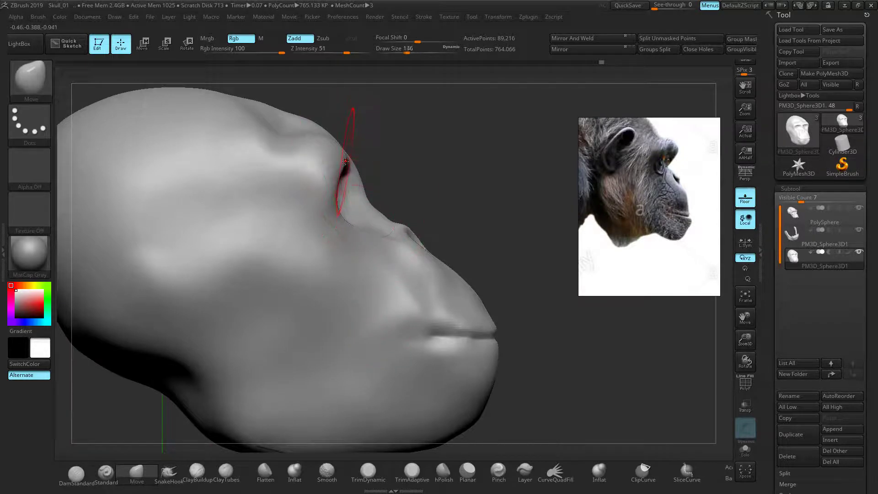
{"action": "left_click_drag", "start_coordinate": [347, 162], "coordinate": [357, 161]}
{"action": "key", "text": "ctrl+z"}
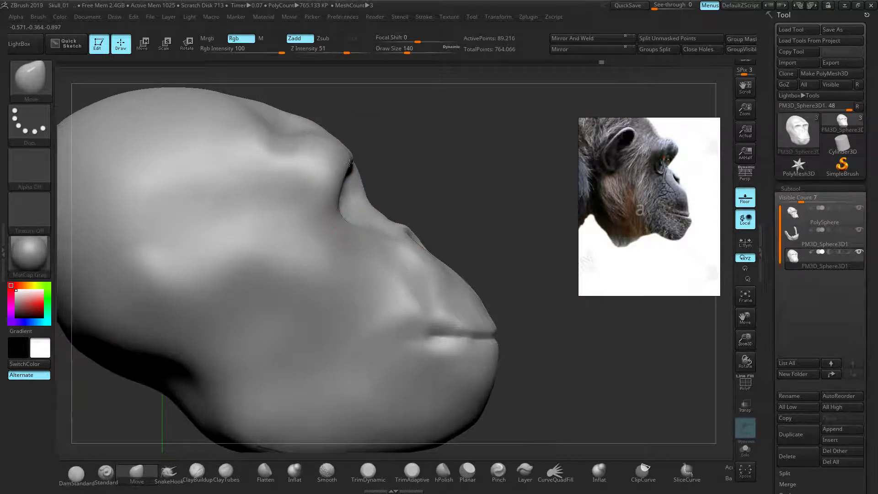
{"action": "left_click_drag", "start_coordinate": [357, 209], "coordinate": [354, 209]}
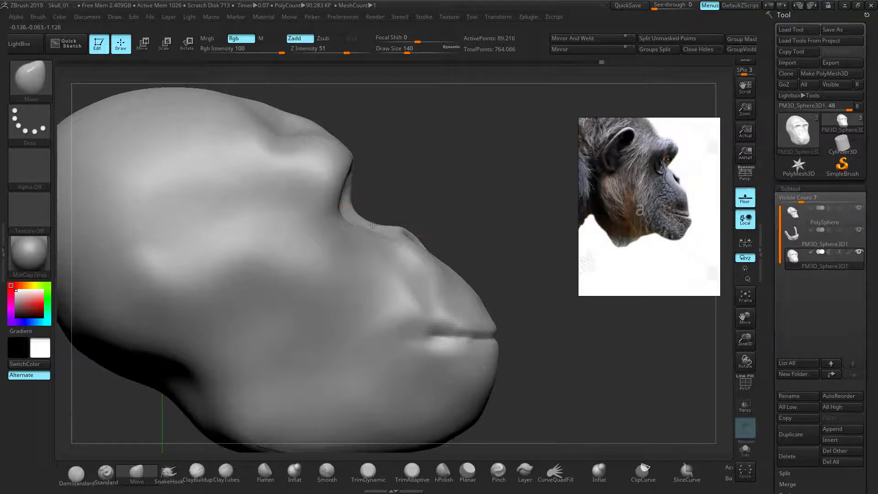
Step: Reshape the muzzle's profile between the nose and upper lip with the Move brush at size 140
{"action": "mouse_move", "coordinate": [405, 235]}
{"action": "right_mouse_down"}
{"action": "mouse_move", "coordinate": [366, 235]}
{"action": "mouse_move", "coordinate": [401, 236]}
{"action": "right_mouse_up"}
{"action": "left_click_drag", "start_coordinate": [402, 236], "coordinate": [407, 257]}
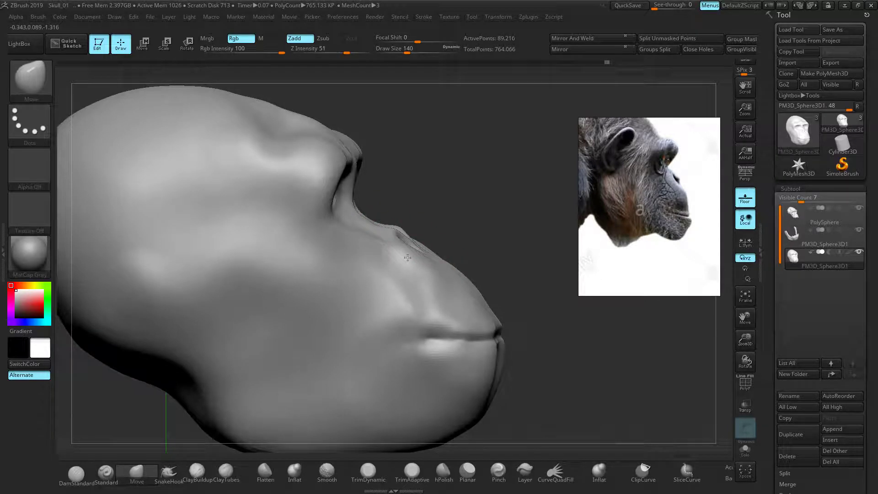
{"action": "right_click_drag", "start_coordinate": [407, 258], "coordinate": [471, 219], "text": "shift"}
{"action": "left_click_drag", "start_coordinate": [461, 294], "coordinate": [487, 283]}
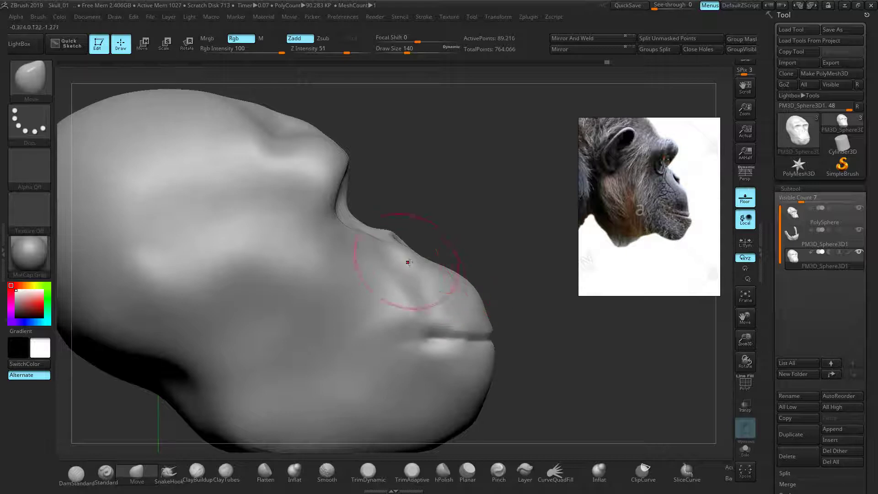
Step: Adjust the area around the eye socket and nose bridge below the brow with the Move brush at size 140
{"action": "right_click_drag", "start_coordinate": [451, 211], "coordinate": [430, 212]}
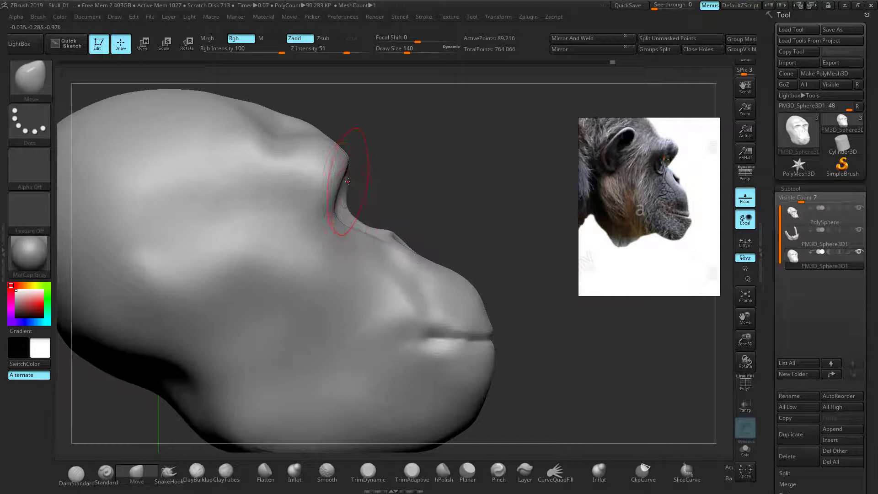
{"action": "right_click_drag", "start_coordinate": [374, 179], "coordinate": [359, 193]}
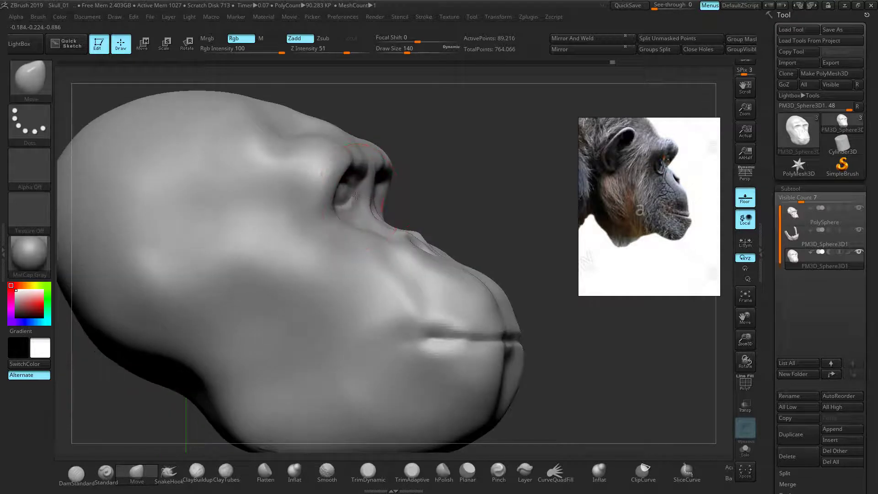
{"action": "mouse_move", "coordinate": [361, 146]}
{"action": "right_mouse_down"}
{"action": "mouse_move", "coordinate": [461, 166]}
{"action": "mouse_move", "coordinate": [477, 316]}
{"action": "right_mouse_up"}
{"action": "left_click_drag", "start_coordinate": [365, 265], "coordinate": [358, 265]}
{"action": "left_click_drag", "start_coordinate": [359, 210], "coordinate": [376, 286]}
{"action": "right_click_drag", "start_coordinate": [452, 366], "coordinate": [439, 256]}
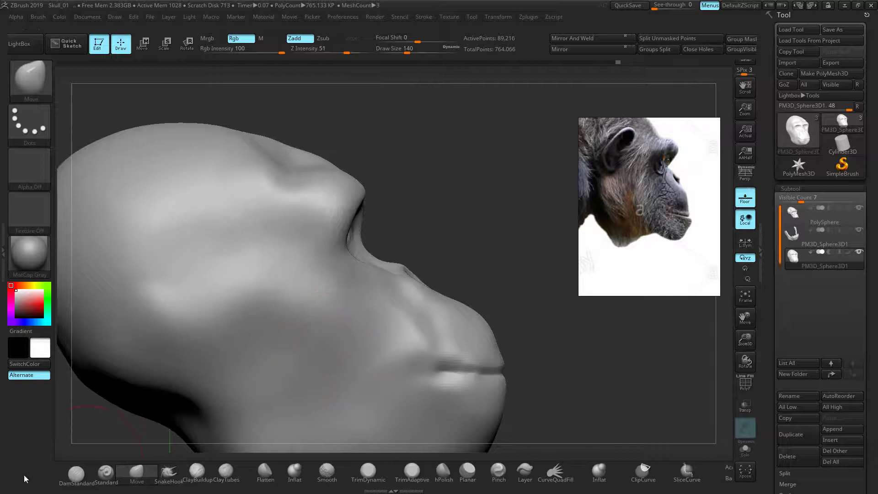
Step: Check the head from the front and adjust the cheeks beside the mouth corners with the Move brush at size 140
{"action": "right_click_drag", "start_coordinate": [454, 237], "coordinate": [466, 206], "text": "alt"}
{"action": "right_click_drag", "start_coordinate": [416, 287], "coordinate": [274, 287]}
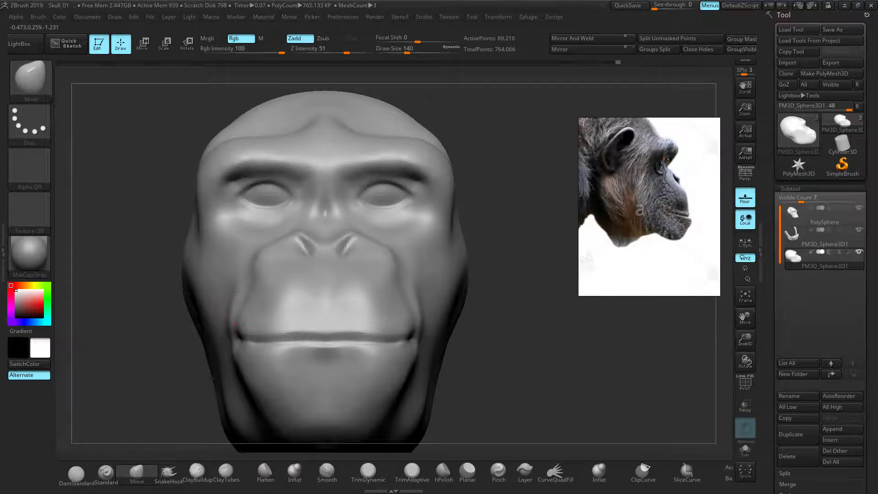
{"action": "left_click_drag", "start_coordinate": [520, 291], "coordinate": [522, 303]}
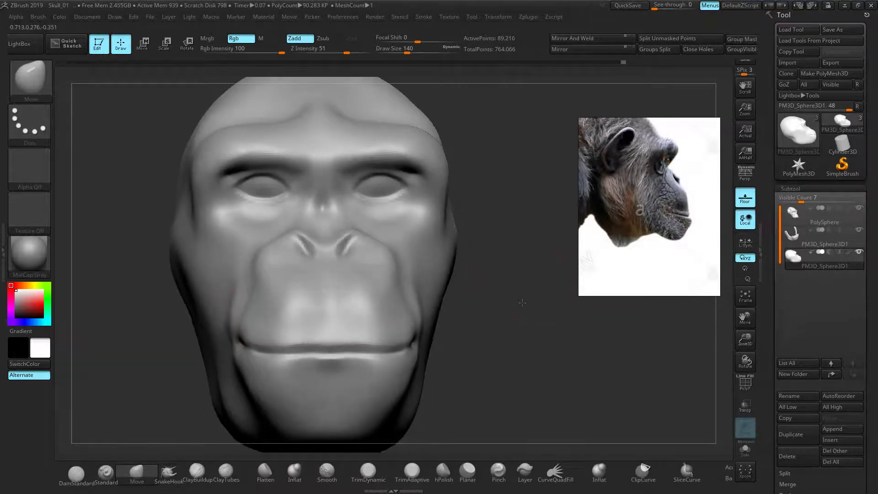
{"action": "left_click_drag", "start_coordinate": [474, 323], "coordinate": [478, 302]}
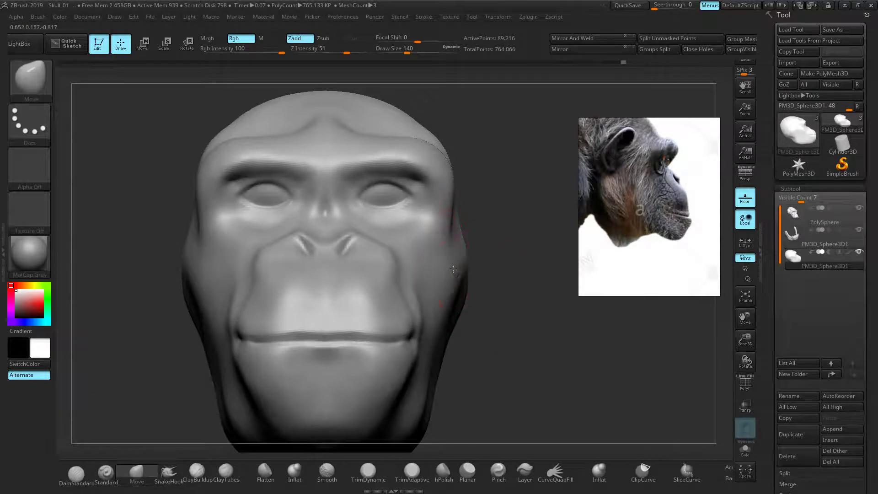
Step: Compare the ape head's side profile and three-quarter shape with the chimp profile reference image
{"action": "mouse_move", "coordinate": [453, 302]}
{"action": "left_mouse_down"}
{"action": "mouse_move", "coordinate": [558, 293]}
{"action": "mouse_move", "coordinate": [534, 292]}
{"action": "left_mouse_up"}
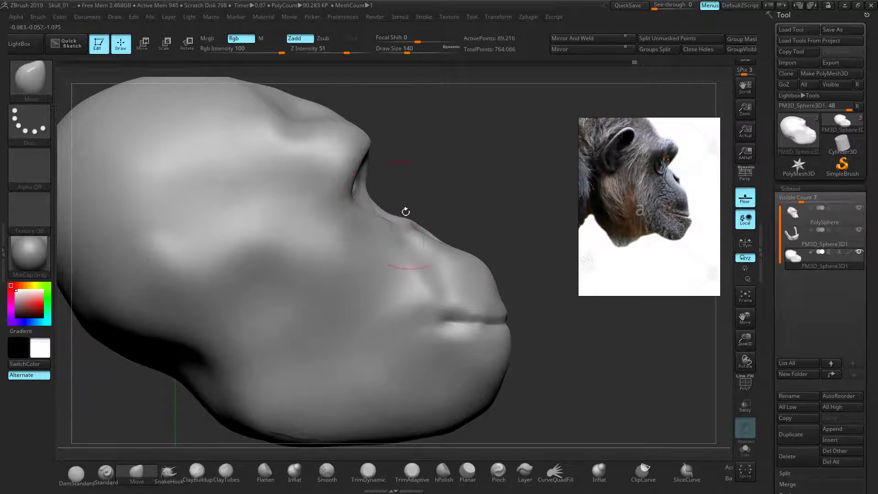
{"action": "scroll", "coordinate": [644, 206], "scroll_direction": "up", "scroll_amount": 3}
{"action": "scroll", "coordinate": [622, 249], "scroll_direction": "down", "scroll_amount": 3}
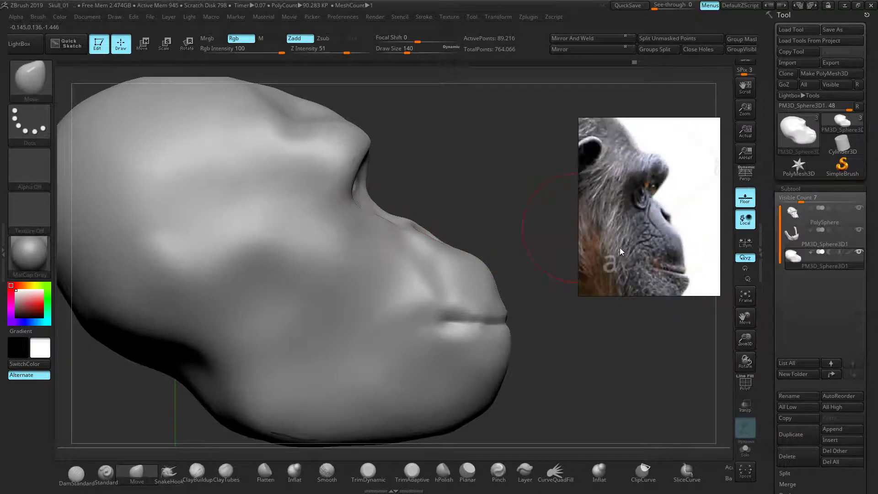
{"action": "left_click_drag", "start_coordinate": [407, 185], "coordinate": [393, 184]}
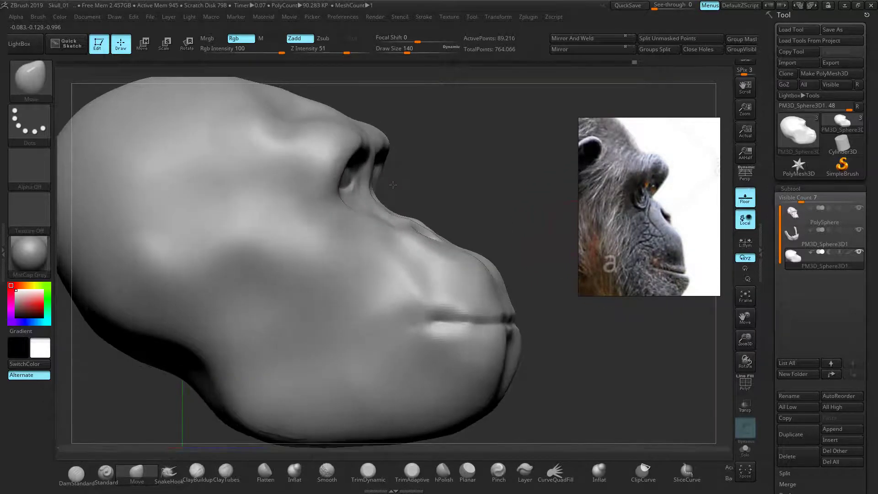
{"action": "mouse_move", "coordinate": [504, 247]}
{"action": "left_mouse_down"}
{"action": "mouse_move", "coordinate": [485, 234]}
{"action": "mouse_move", "coordinate": [503, 133]}
{"action": "mouse_move", "coordinate": [517, 196]}
{"action": "left_mouse_up"}
{"action": "right_click_drag", "start_coordinate": [517, 196], "coordinate": [486, 200], "text": "ctrl"}
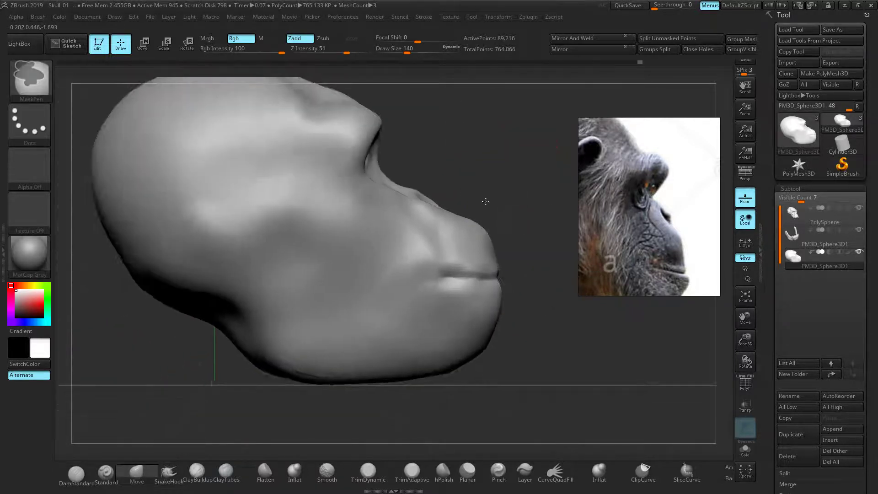
{"action": "left_click_drag", "start_coordinate": [486, 200], "coordinate": [462, 207], "text": "shift"}
{"action": "mouse_move", "coordinate": [298, 232]}
{"action": "left_mouse_down"}
{"action": "mouse_move", "coordinate": [328, 233]}
{"action": "mouse_move", "coordinate": [319, 231]}
{"action": "left_mouse_up"}
{"action": "right_click_drag", "start_coordinate": [319, 231], "coordinate": [320, 261], "text": "ctrl"}
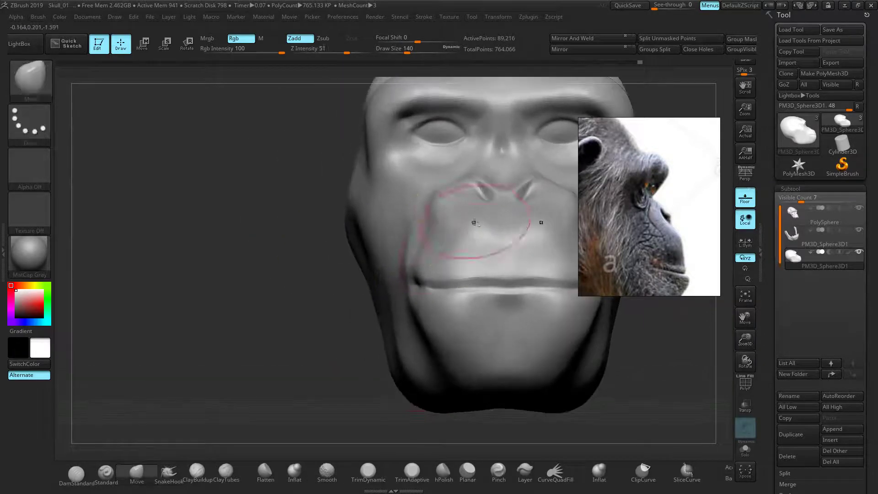
Step: Carve the nostril openings from the front with the DamStandard brush at draw size 52
{"action": "right_click_drag", "start_coordinate": [474, 222], "coordinate": [339, 250], "text": "alt"}
{"action": "left_click", "coordinate": [76, 473]}
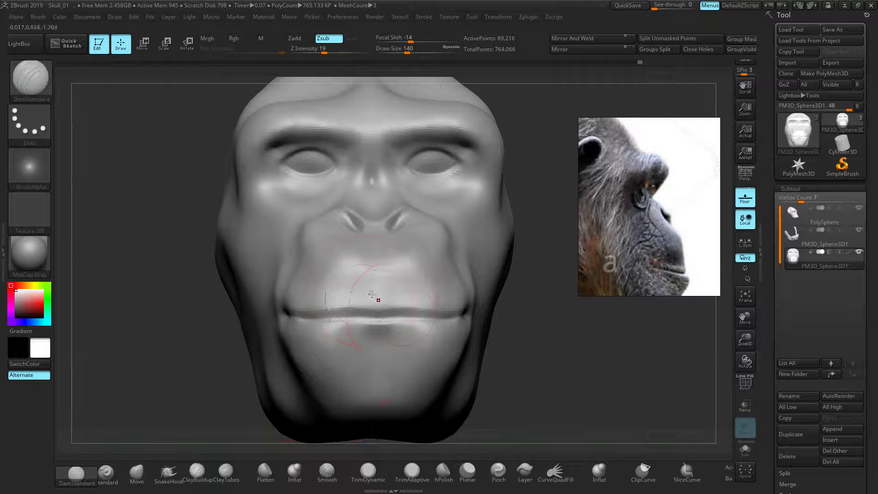
{"action": "key", "text": "bracketleft"}
{"action": "key", "text": "bracketleft"}
{"action": "key", "text": "bracketleft"}
{"action": "key", "text": "bracketleft"}
{"action": "key", "text": "bracketleft"}
{"action": "key", "text": "bracketleft"}
{"action": "key", "text": "bracketleft"}
{"action": "key", "text": "bracketleft"}
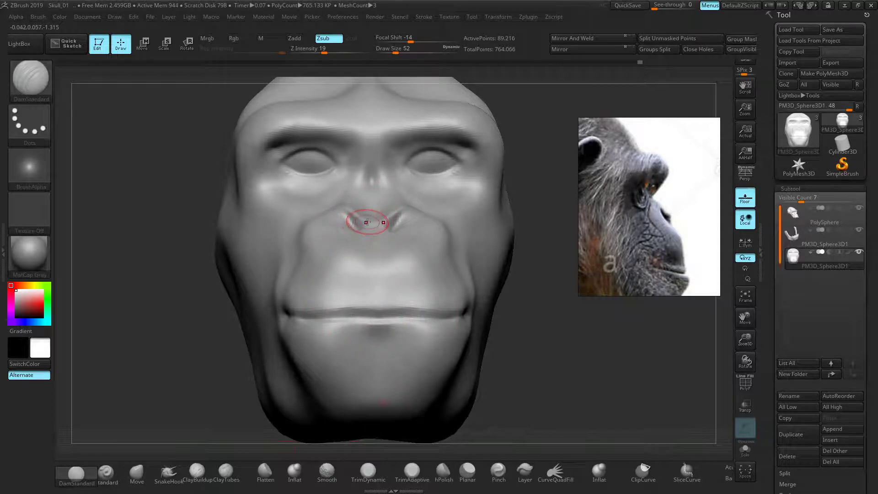
{"action": "mouse_move", "coordinate": [352, 207]}
{"action": "left_mouse_down"}
{"action": "mouse_move", "coordinate": [342, 214]}
{"action": "mouse_move", "coordinate": [359, 228]}
{"action": "mouse_move", "coordinate": [349, 229]}
{"action": "left_mouse_up"}
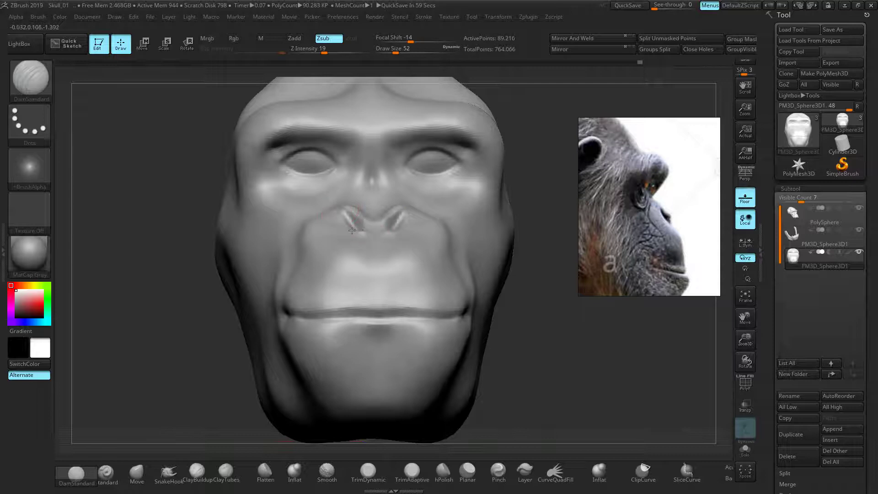
Step: Smooth the newly carved nostril edges and the surface beside the nose
{"action": "left_click_drag", "start_coordinate": [137, 265], "coordinate": [197, 270]}
{"action": "mouse_move", "coordinate": [363, 216]}
{"action": "left_mouse_down", "text": "shift"}
{"action": "mouse_move", "coordinate": [365, 188]}
{"action": "mouse_move", "coordinate": [345, 170]}
{"action": "mouse_move", "coordinate": [354, 187]}
{"action": "mouse_move", "coordinate": [346, 167]}
{"action": "mouse_move", "coordinate": [347, 180]}
{"action": "left_mouse_up", "text": "shift"}
{"action": "left_click_drag", "start_coordinate": [505, 219], "coordinate": [519, 201]}
{"action": "left_click_drag", "start_coordinate": [298, 226], "coordinate": [275, 196], "text": "shift"}
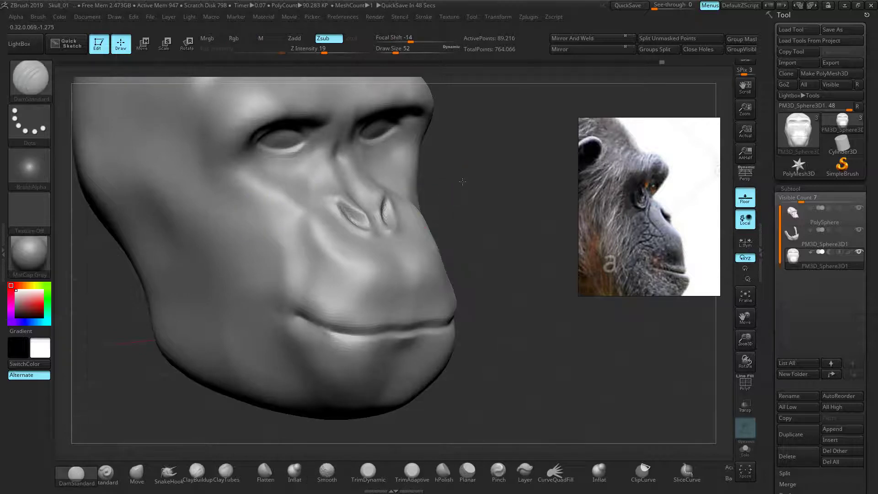
Step: Smooth the temple area above the outer end of the brow ridge
{"action": "left_click_drag", "start_coordinate": [461, 182], "coordinate": [494, 268], "text": "alt"}
{"action": "left_click_drag", "start_coordinate": [476, 165], "coordinate": [503, 220]}
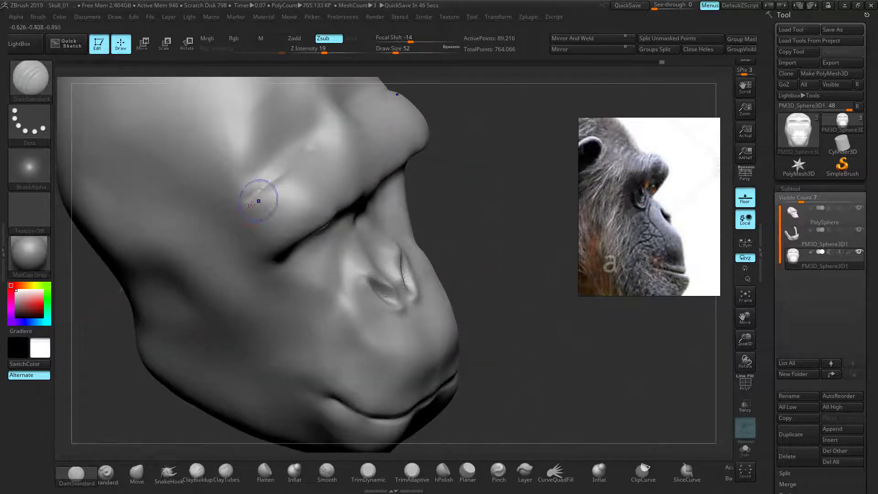
{"action": "key", "text": "shift"}
{"action": "mouse_move", "coordinate": [269, 173]}
{"action": "left_mouse_down", "text": "shift"}
{"action": "mouse_move", "coordinate": [296, 148]}
{"action": "mouse_move", "coordinate": [270, 165]}
{"action": "left_mouse_up", "text": "shift"}
{"action": "left_click_drag", "start_coordinate": [474, 179], "coordinate": [453, 133]}
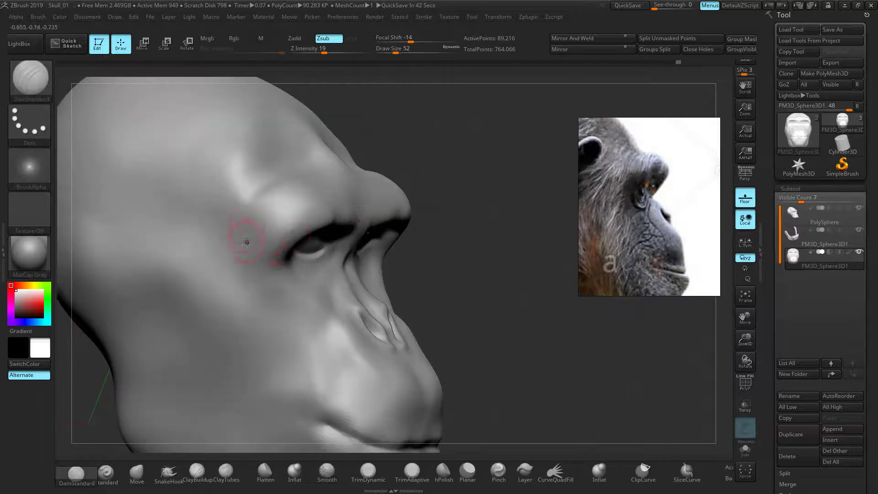
Step: Carve a groove behind the eye socket from the temple down to the cheekbone and smooth it into the surface
{"action": "key", "text": "shift"}
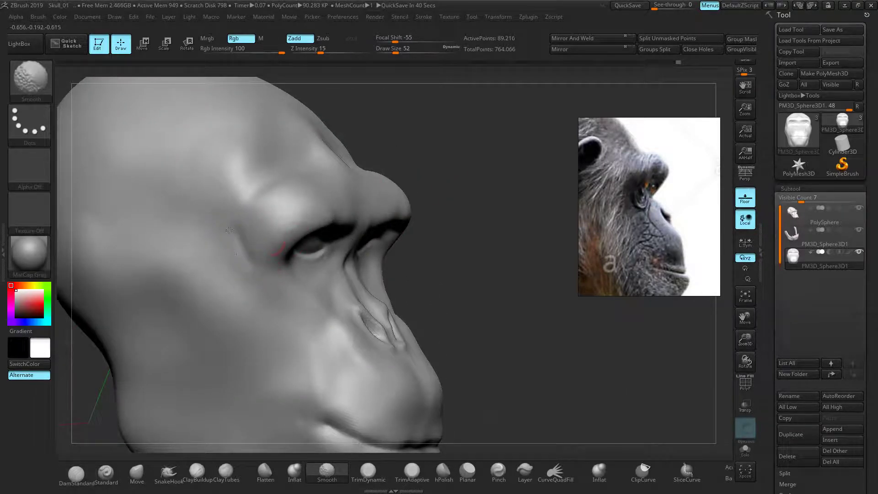
{"action": "left_click_drag", "start_coordinate": [231, 247], "coordinate": [246, 274], "text": "shift"}
{"action": "left_click_drag", "start_coordinate": [232, 232], "coordinate": [217, 229], "text": "shift"}
{"action": "left_click_drag", "start_coordinate": [246, 271], "coordinate": [246, 289], "text": "shift"}
{"action": "mouse_move", "coordinate": [233, 240]}
{"action": "left_mouse_down"}
{"action": "mouse_move", "coordinate": [262, 303]}
{"action": "mouse_move", "coordinate": [253, 312]}
{"action": "left_mouse_up"}
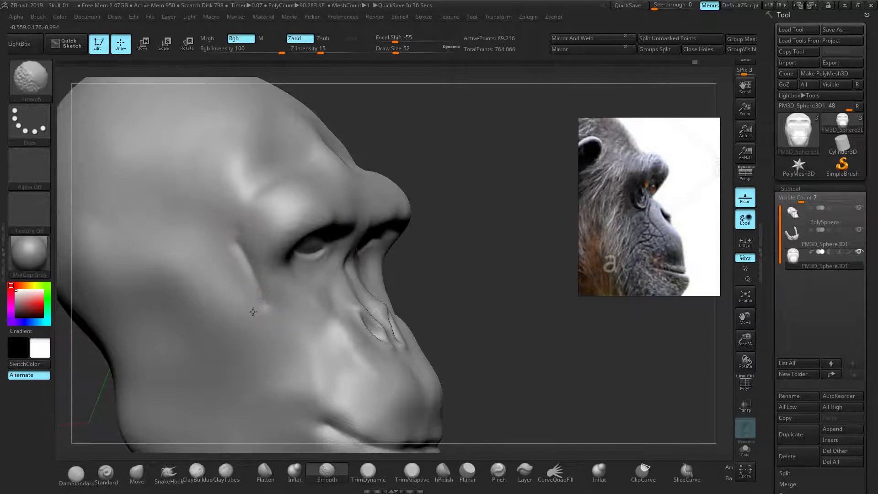
{"action": "left_click_drag", "start_coordinate": [230, 275], "coordinate": [249, 262], "text": "shift"}
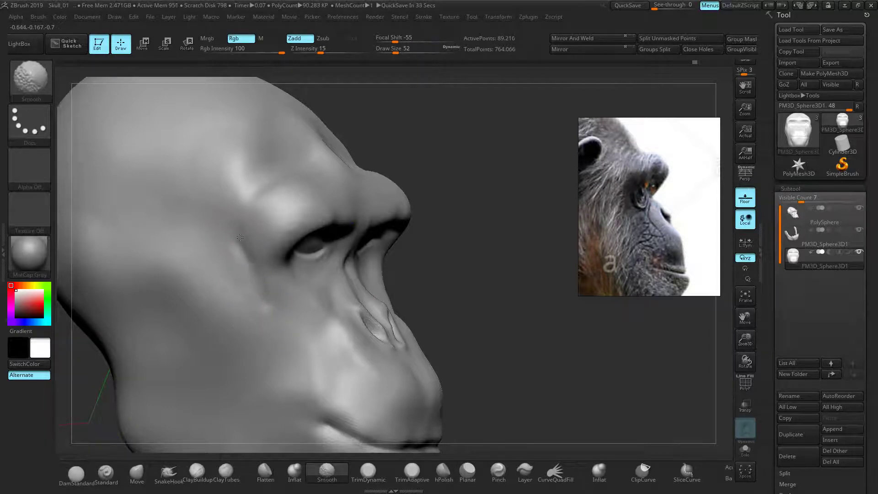
Step: Examine the chimp reference photos and compare their brow, nose and cheek forms with the sculpted head from several angles
{"action": "left_click_drag", "start_coordinate": [471, 269], "coordinate": [513, 262]}
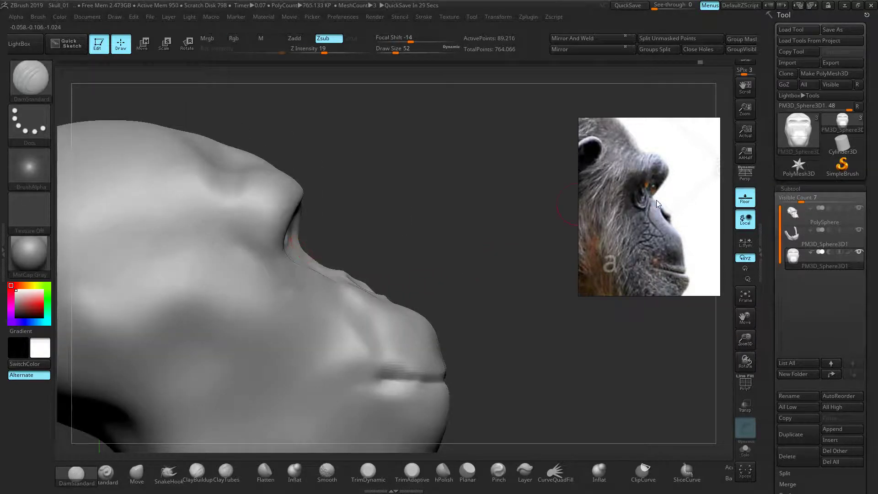
{"action": "scroll", "coordinate": [642, 266], "scroll_direction": "down", "scroll_amount": 4}
{"action": "scroll", "coordinate": [684, 202], "scroll_direction": "down", "scroll_amount": 1}
{"action": "mouse_move", "coordinate": [647, 266]}
{"action": "middle_mouse_down"}
{"action": "mouse_move", "coordinate": [685, 202]}
{"action": "mouse_move", "coordinate": [646, 280]}
{"action": "middle_mouse_up"}
{"action": "scroll", "coordinate": [685, 202], "scroll_direction": "down", "scroll_amount": 3}
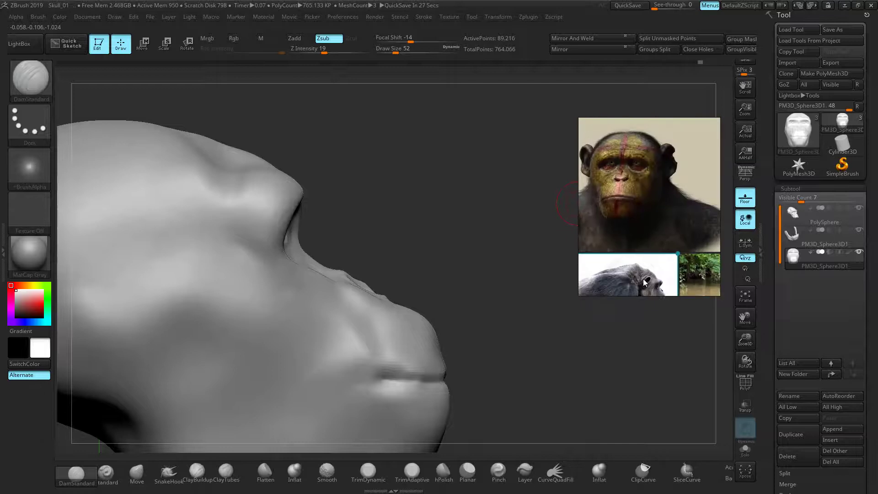
{"action": "scroll", "coordinate": [639, 194], "scroll_direction": "down", "scroll_amount": 1}
{"action": "middle_click_drag", "start_coordinate": [660, 215], "coordinate": [654, 293]}
{"action": "middle_click_drag", "start_coordinate": [640, 190], "coordinate": [633, 272]}
{"action": "middle_click_drag", "start_coordinate": [704, 158], "coordinate": [638, 238]}
{"action": "scroll", "coordinate": [638, 238], "scroll_direction": "up", "scroll_amount": 3}
{"action": "middle_click_drag", "start_coordinate": [662, 193], "coordinate": [642, 253]}
{"action": "left_click_drag", "start_coordinate": [526, 238], "coordinate": [394, 209]}
{"action": "left_click_drag", "start_coordinate": [197, 282], "coordinate": [292, 274]}
{"action": "scroll", "coordinate": [694, 257], "scroll_direction": "down", "scroll_amount": 3}
{"action": "middle_click_drag", "start_coordinate": [659, 151], "coordinate": [557, 188]}
{"action": "middle_click_drag", "start_coordinate": [615, 228], "coordinate": [553, 207]}
{"action": "scroll", "coordinate": [642, 225], "scroll_direction": "down", "scroll_amount": 5}
{"action": "middle_click_drag", "start_coordinate": [630, 254], "coordinate": [641, 237]}
{"action": "double_click", "coordinate": [605, 186]}
{"action": "scroll", "coordinate": [649, 219], "scroll_direction": "up", "scroll_amount": 4}
{"action": "scroll", "coordinate": [649, 220], "scroll_direction": "down", "scroll_amount": 3}
{"action": "scroll", "coordinate": [642, 236], "scroll_direction": "up", "scroll_amount": 3}
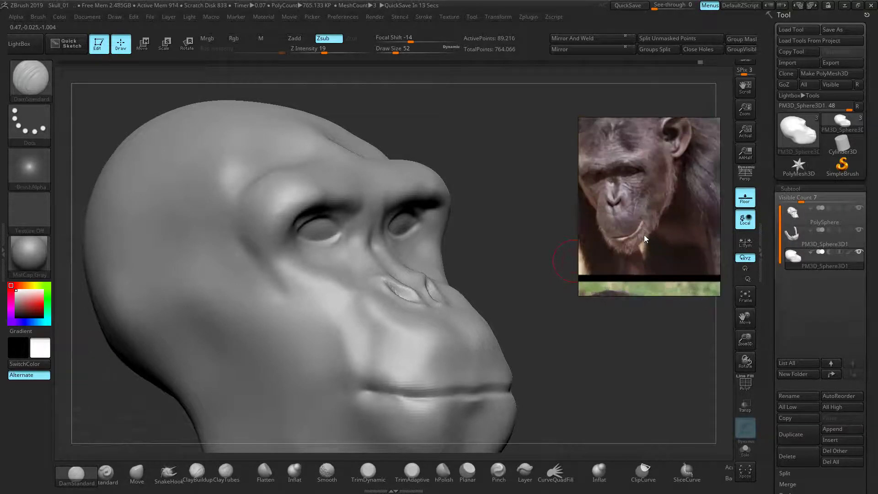
{"action": "left_click_drag", "start_coordinate": [553, 241], "coordinate": [444, 216]}
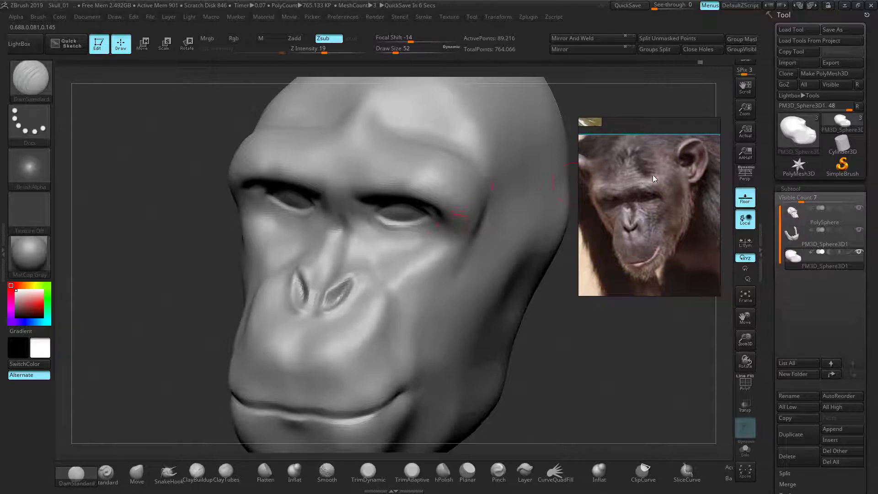
{"action": "right_click_drag", "start_coordinate": [408, 139], "coordinate": [415, 180], "text": "alt"}
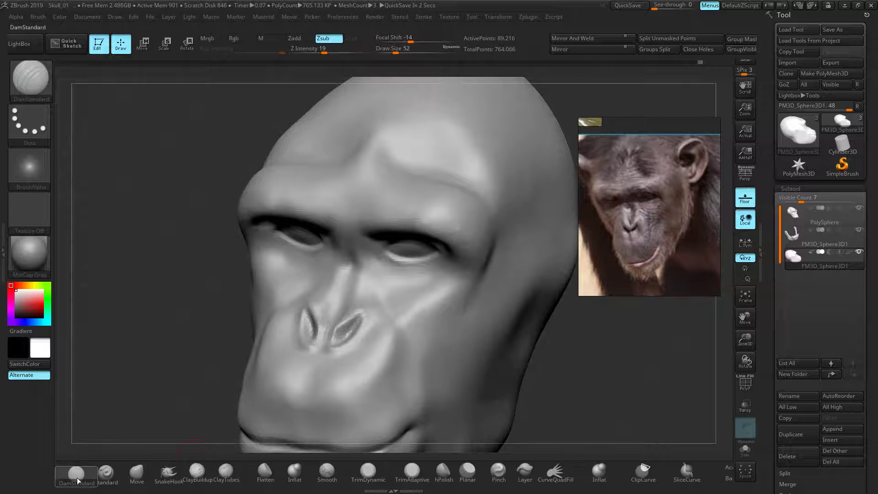
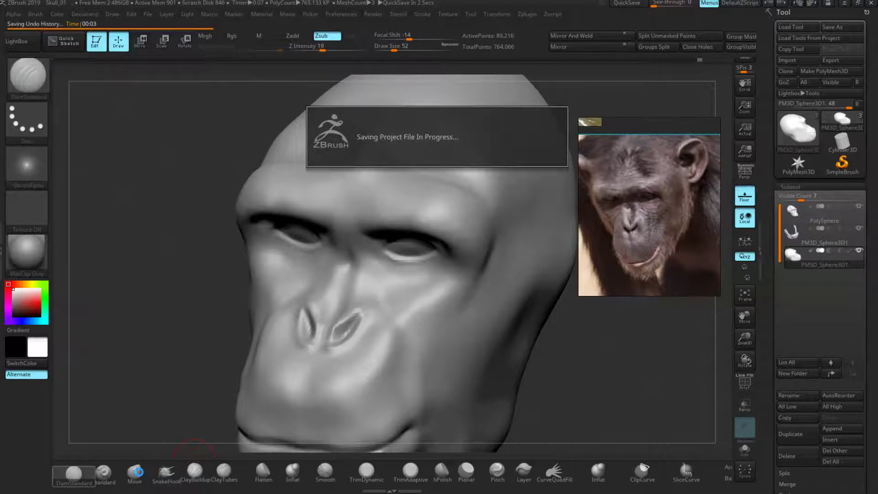
Step: Switch to the Move brush and view the QuickSave projects in LightBox
{"action": "left_click", "coordinate": [138, 471]}
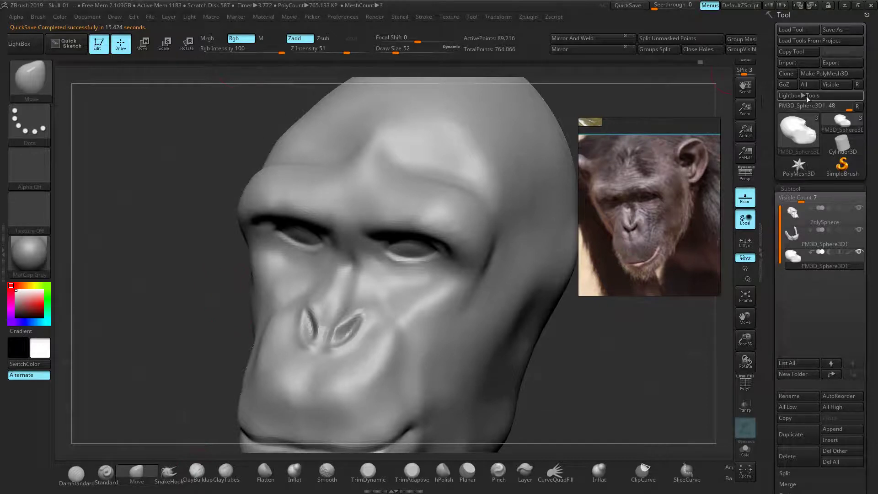
{"action": "left_click", "coordinate": [793, 96]}
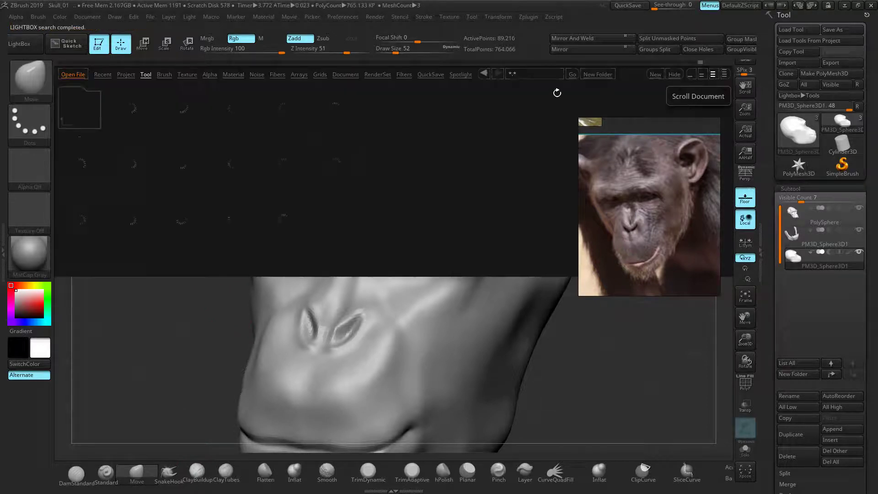
{"action": "left_click", "coordinate": [429, 76]}
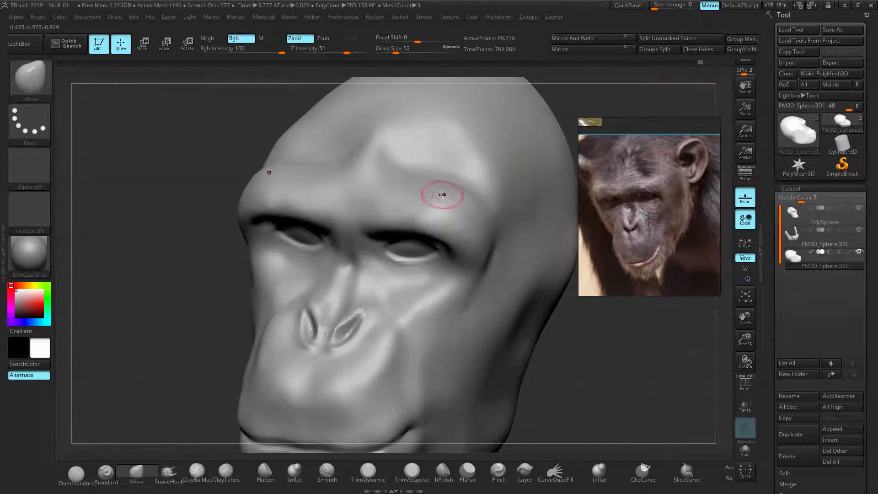
Step: Enlarge the Move brush to draw size 108 and reshape the central crease of the forehead above the brow ridge
{"action": "key", "text": "bracketright"}
{"action": "key", "text": "bracketright"}
{"action": "mouse_move", "coordinate": [374, 183]}
{"action": "left_mouse_down"}
{"action": "mouse_move", "coordinate": [373, 160]}
{"action": "mouse_move", "coordinate": [421, 151]}
{"action": "mouse_move", "coordinate": [411, 143]}
{"action": "mouse_move", "coordinate": [416, 175]}
{"action": "mouse_move", "coordinate": [410, 125]}
{"action": "mouse_move", "coordinate": [427, 159]}
{"action": "mouse_move", "coordinate": [409, 153]}
{"action": "left_mouse_up"}
Step: Carve the forehead furrows and the crease above the brow ridge with the DamStandard brush, smoothing them as needed
{"action": "left_click", "coordinate": [77, 475]}
{"action": "mouse_move", "coordinate": [151, 153]}
{"action": "left_mouse_down"}
{"action": "mouse_move", "coordinate": [226, 158]}
{"action": "mouse_move", "coordinate": [171, 161]}
{"action": "left_mouse_up"}
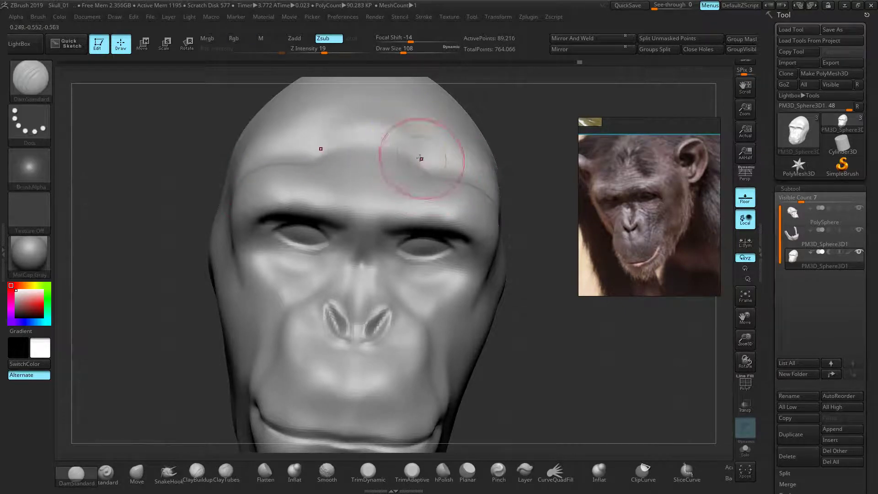
{"action": "key", "text": "shift"}
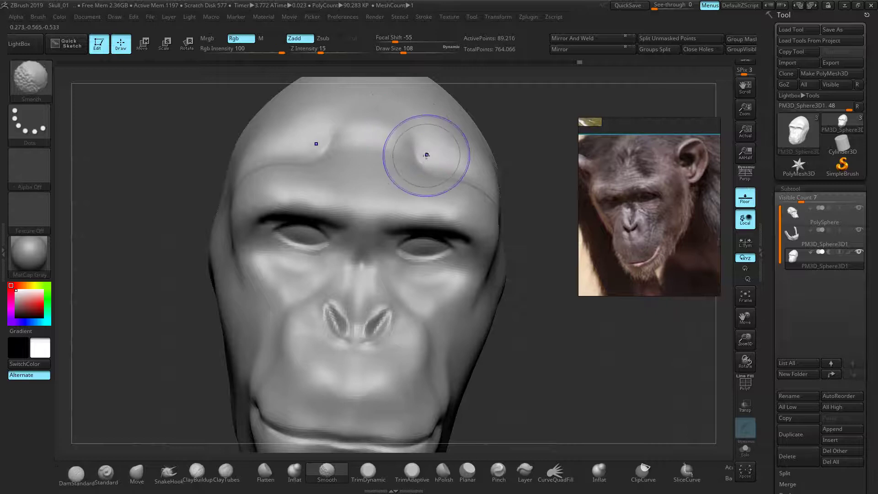
{"action": "left_click_drag", "start_coordinate": [515, 169], "coordinate": [516, 184], "text": "alt"}
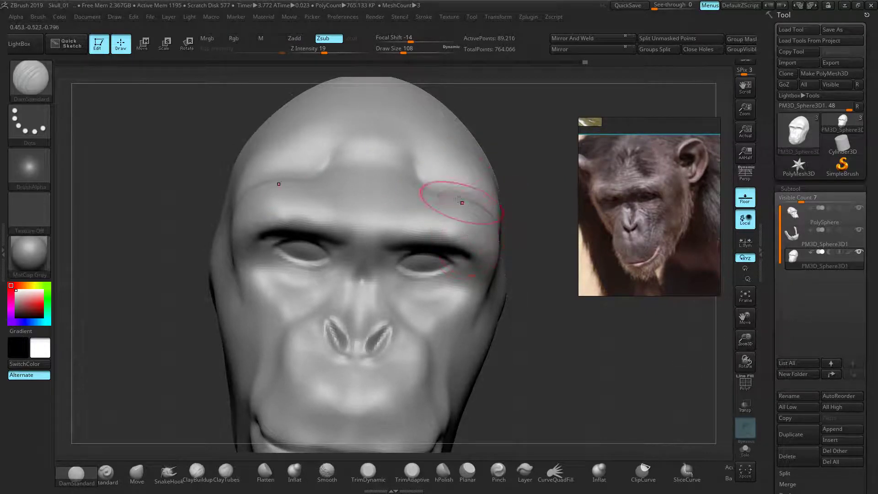
{"action": "key", "text": "shift"}
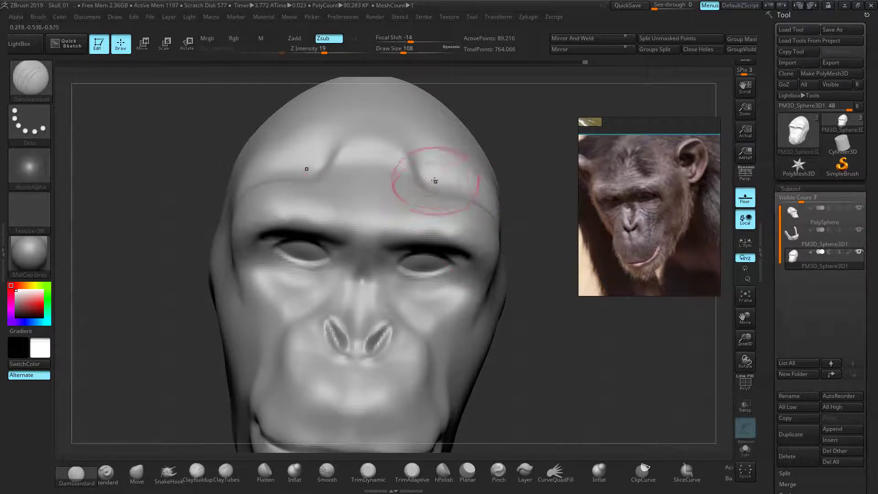
{"action": "left_click_drag", "start_coordinate": [428, 189], "coordinate": [443, 197]}
{"action": "key", "text": "ctrl+z"}
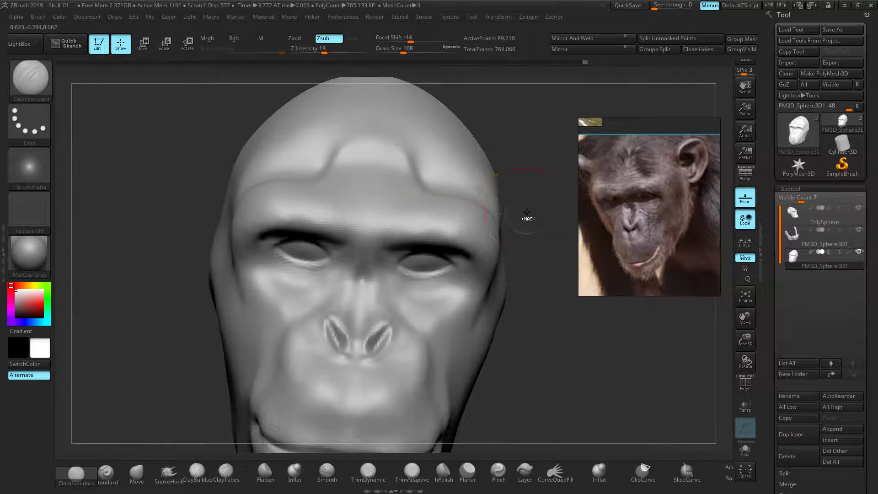
{"action": "left_click_drag", "start_coordinate": [525, 217], "coordinate": [260, 182]}
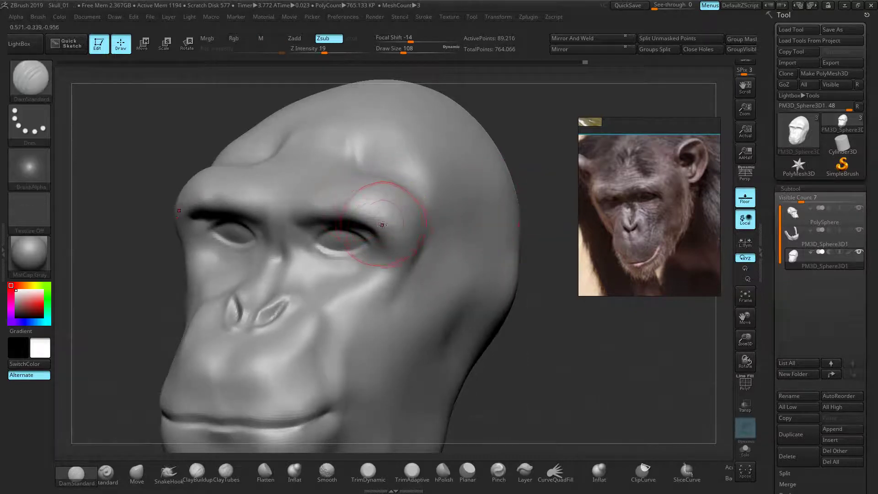
{"action": "mouse_move", "coordinate": [362, 215]}
{"action": "left_mouse_down"}
{"action": "mouse_move", "coordinate": [311, 217]}
{"action": "mouse_move", "coordinate": [371, 209]}
{"action": "mouse_move", "coordinate": [337, 202]}
{"action": "left_mouse_up"}
Step: Try carving a groove down the side of the jaw, and undo the stroke
{"action": "right_click_drag", "start_coordinate": [493, 250], "coordinate": [489, 225]}
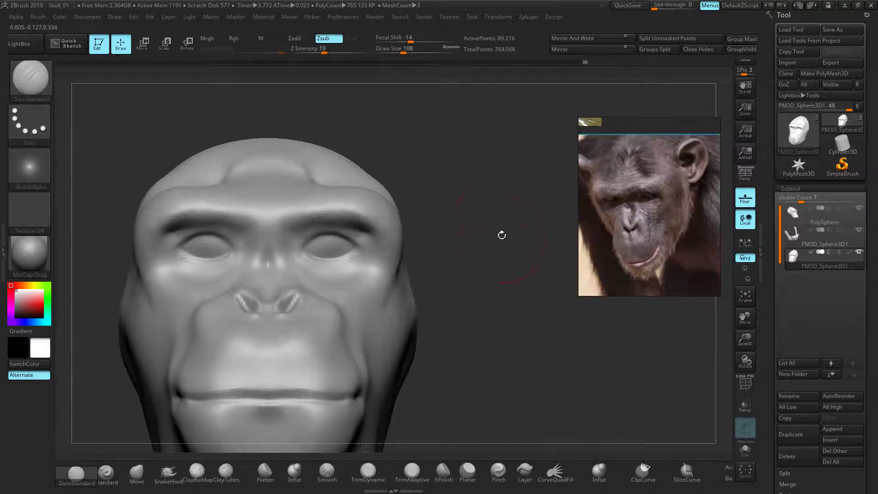
{"action": "mouse_move", "coordinate": [497, 258]}
{"action": "right_mouse_down"}
{"action": "mouse_move", "coordinate": [489, 280]}
{"action": "mouse_move", "coordinate": [441, 293]}
{"action": "right_mouse_up"}
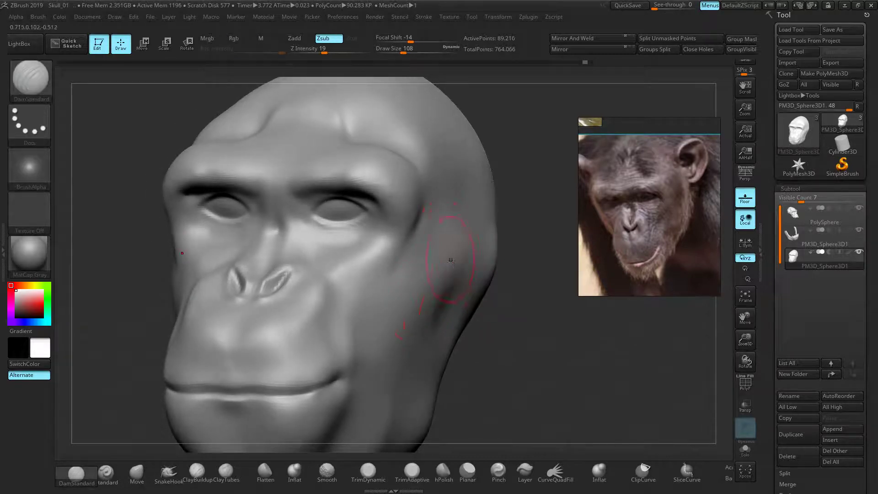
{"action": "left_click_drag", "start_coordinate": [429, 311], "coordinate": [419, 333]}
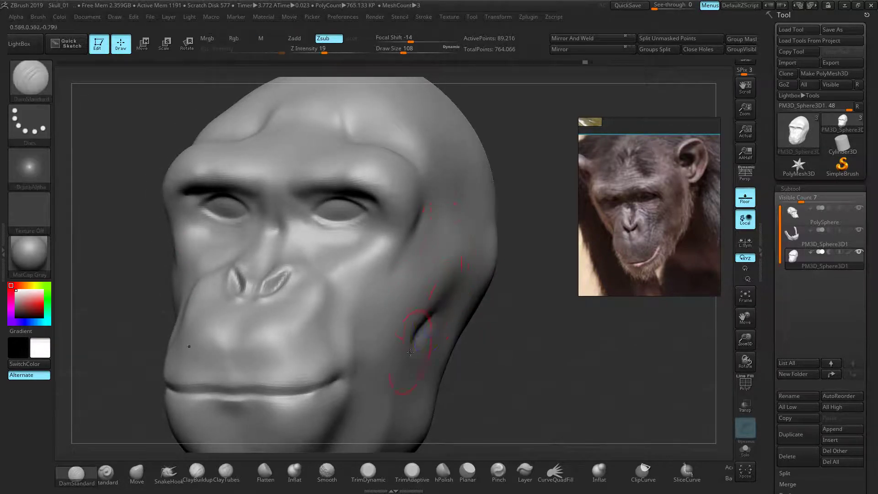
{"action": "key", "text": "ctrl+z"}
Step: Carve a crease from the mouth corner up across the cheek plus a fold beside the muzzle, and soften them
{"action": "right_click_drag", "start_coordinate": [533, 334], "coordinate": [515, 332]}
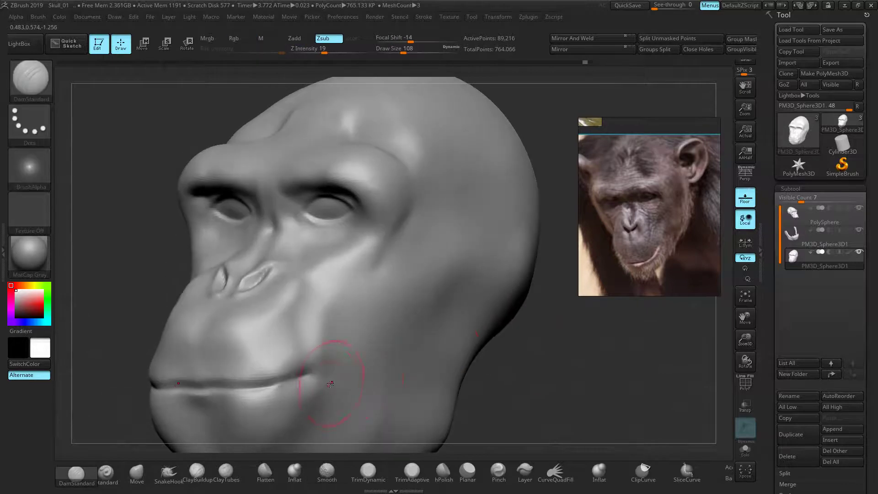
{"action": "left_click_drag", "start_coordinate": [320, 378], "coordinate": [375, 323]}
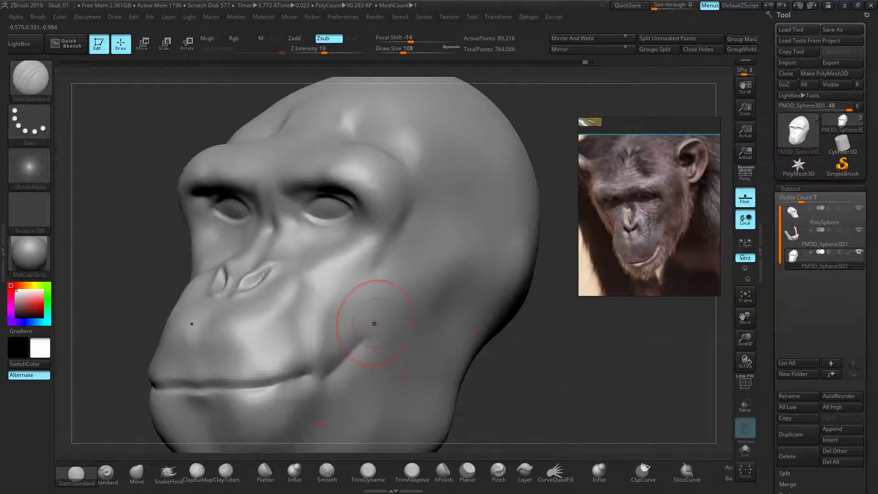
{"action": "key", "text": "shift"}
{"action": "mouse_move", "coordinate": [353, 354]}
{"action": "left_mouse_down", "text": "shift"}
{"action": "mouse_move", "coordinate": [339, 371]}
{"action": "mouse_move", "coordinate": [374, 319]}
{"action": "left_mouse_up", "text": "shift"}
{"action": "mouse_move", "coordinate": [330, 344]}
{"action": "left_mouse_down"}
{"action": "mouse_move", "coordinate": [369, 281]}
{"action": "mouse_move", "coordinate": [328, 320]}
{"action": "mouse_move", "coordinate": [348, 316]}
{"action": "mouse_move", "coordinate": [362, 281]}
{"action": "mouse_move", "coordinate": [346, 293]}
{"action": "mouse_move", "coordinate": [350, 286]}
{"action": "left_mouse_up"}
{"action": "mouse_move", "coordinate": [337, 317]}
{"action": "left_mouse_down"}
{"action": "mouse_move", "coordinate": [374, 284]}
{"action": "mouse_move", "coordinate": [349, 303]}
{"action": "mouse_move", "coordinate": [355, 294]}
{"action": "mouse_move", "coordinate": [324, 343]}
{"action": "mouse_move", "coordinate": [352, 345]}
{"action": "left_mouse_up"}
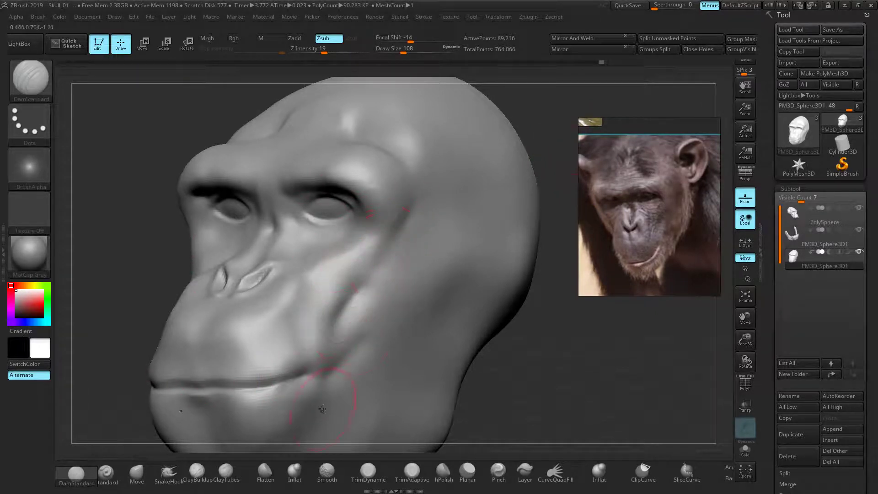
Step: Smooth the crease running from the mouth corner up across the cheek toward the outer eye
{"action": "key", "text": "shift"}
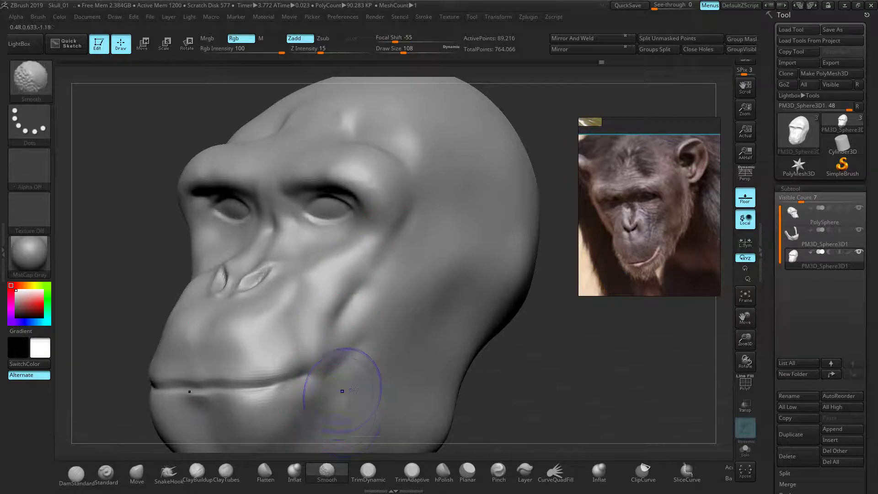
{"action": "left_click_drag", "start_coordinate": [340, 319], "coordinate": [386, 254]}
{"action": "key", "text": "shift"}
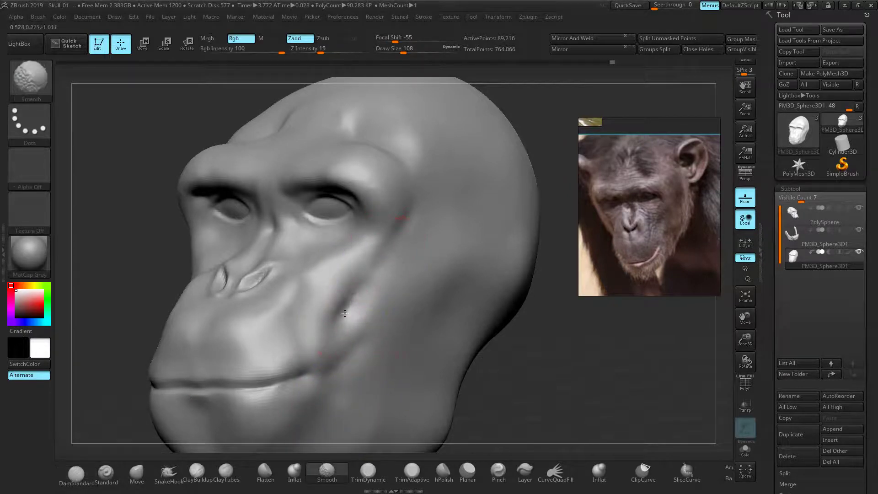
{"action": "mouse_move", "coordinate": [345, 321]}
{"action": "left_mouse_down"}
{"action": "mouse_move", "coordinate": [365, 276]}
{"action": "mouse_move", "coordinate": [398, 273]}
{"action": "left_mouse_up"}
{"action": "key", "text": "shift"}
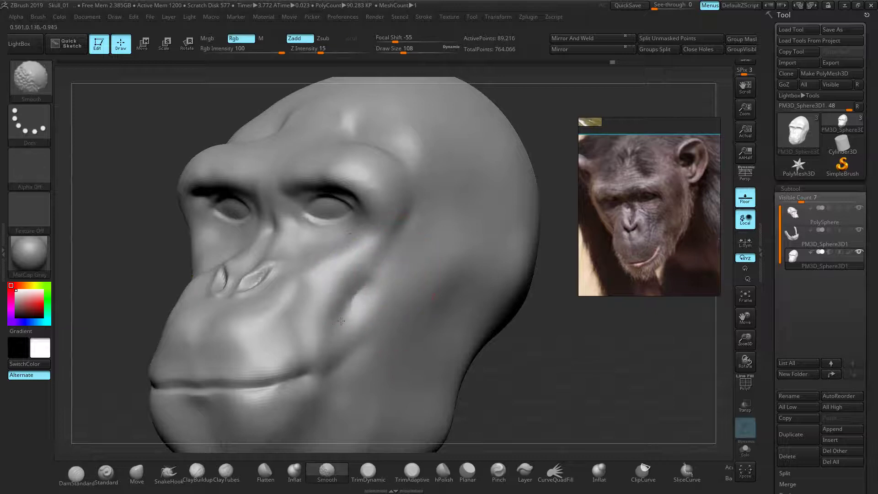
Step: Build up the ridges along the bridge of the nose with the Standard brush at draw size 36
{"action": "left_click_drag", "start_coordinate": [532, 344], "coordinate": [474, 284]}
{"action": "mouse_move", "coordinate": [456, 279]}
{"action": "right_mouse_down", "text": "ctrl"}
{"action": "mouse_move", "coordinate": [471, 293]}
{"action": "mouse_move", "coordinate": [534, 220]}
{"action": "right_mouse_up", "text": "ctrl"}
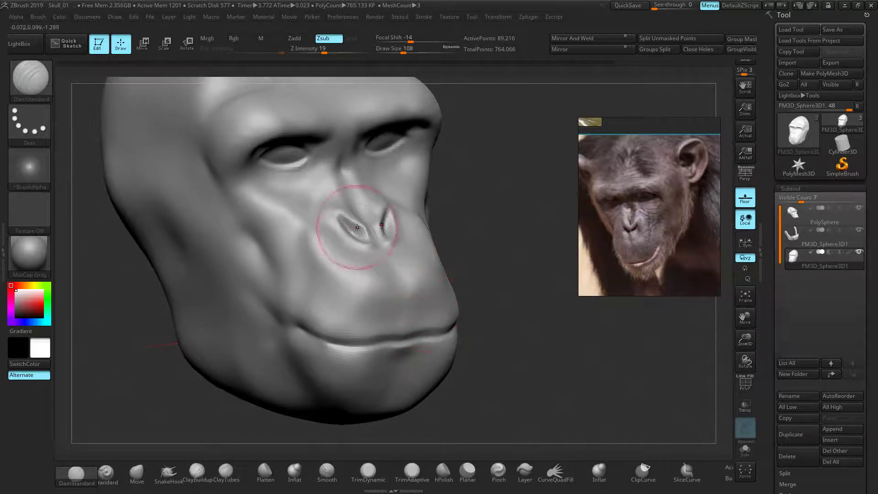
{"action": "left_click", "coordinate": [106, 471]}
{"action": "key", "text": "bracketleft"}
{"action": "key", "text": "bracketleft"}
{"action": "mouse_move", "coordinate": [360, 204]}
{"action": "left_mouse_down"}
{"action": "mouse_move", "coordinate": [364, 229]}
{"action": "mouse_move", "coordinate": [340, 168]}
{"action": "left_mouse_up"}
{"action": "mouse_move", "coordinate": [356, 215]}
{"action": "left_mouse_down"}
{"action": "mouse_move", "coordinate": [334, 157]}
{"action": "mouse_move", "coordinate": [314, 139]}
{"action": "mouse_move", "coordinate": [341, 161]}
{"action": "left_mouse_up"}
Step: Build up the rims around the nostrils and smooth the transition into the nose
{"action": "left_click_drag", "start_coordinate": [493, 201], "coordinate": [411, 201]}
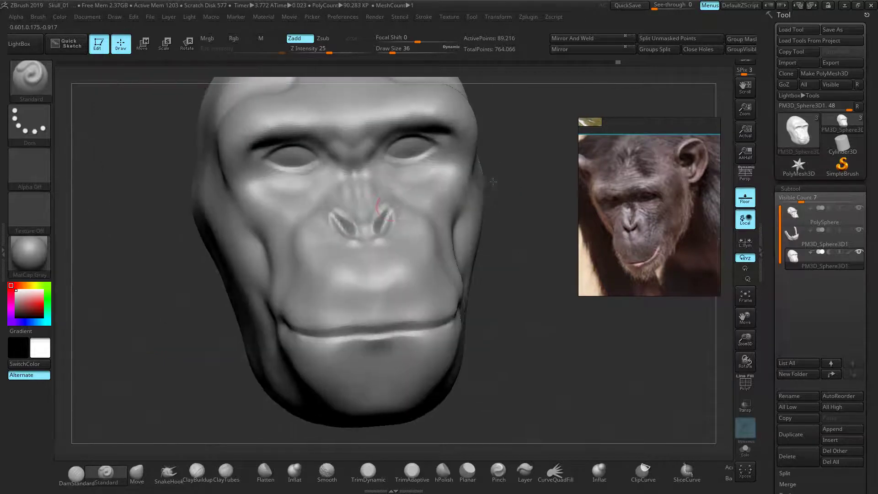
{"action": "left_click_drag", "start_coordinate": [496, 197], "coordinate": [496, 220]}
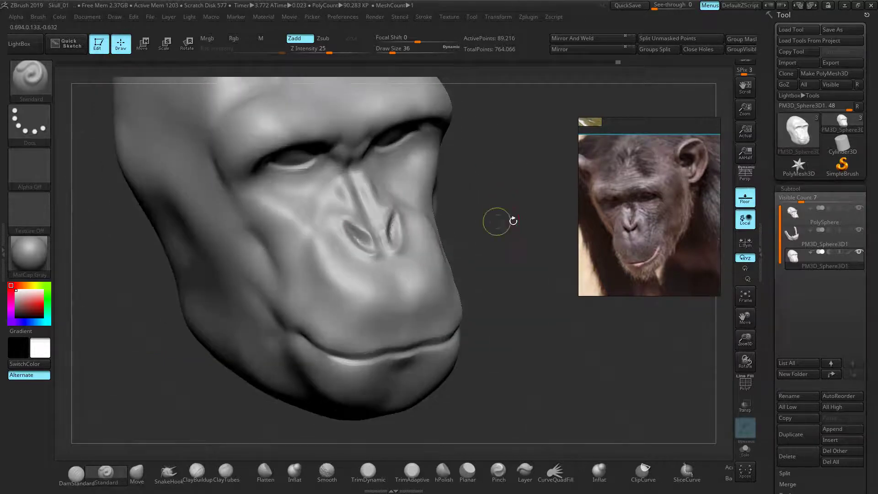
{"action": "mouse_move", "coordinate": [349, 217]}
{"action": "left_mouse_down"}
{"action": "mouse_move", "coordinate": [380, 243]}
{"action": "mouse_move", "coordinate": [354, 216]}
{"action": "mouse_move", "coordinate": [374, 238]}
{"action": "left_mouse_up"}
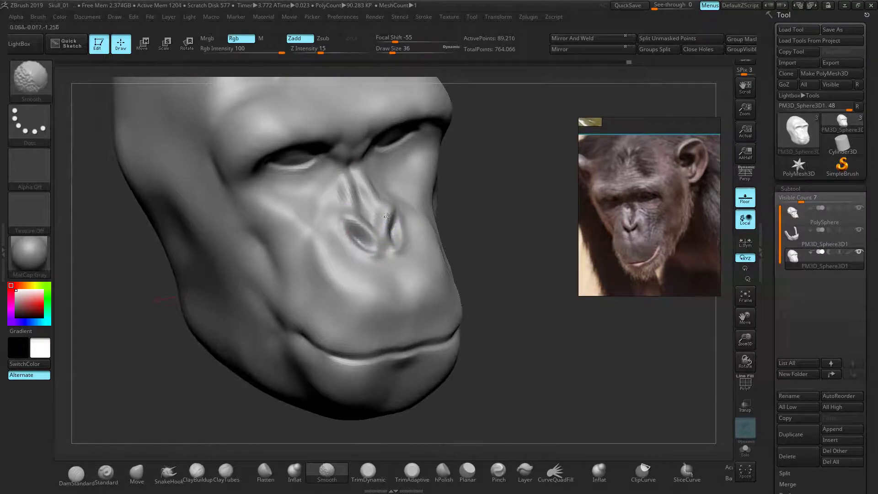
Step: Try carving a crease at the inner corner of the eye with the DamStandard brush, and undo the stroke
{"action": "left_click_drag", "start_coordinate": [496, 207], "coordinate": [492, 285]}
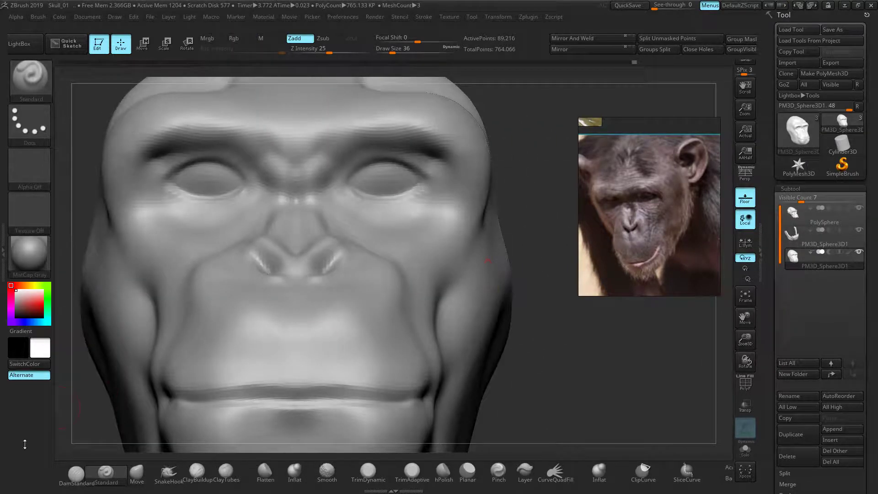
{"action": "left_click", "coordinate": [78, 483]}
{"action": "mouse_move", "coordinate": [345, 173]}
{"action": "left_mouse_down"}
{"action": "mouse_move", "coordinate": [390, 159]}
{"action": "mouse_move", "coordinate": [421, 183]}
{"action": "mouse_move", "coordinate": [345, 191]}
{"action": "mouse_move", "coordinate": [425, 188]}
{"action": "mouse_move", "coordinate": [361, 198]}
{"action": "mouse_move", "coordinate": [362, 165]}
{"action": "mouse_move", "coordinate": [412, 170]}
{"action": "mouse_move", "coordinate": [423, 181]}
{"action": "mouse_move", "coordinate": [349, 202]}
{"action": "left_mouse_up"}
{"action": "key", "text": "ctrl+z"}
Step: Sharpen the crease above the brow ridge with DamStandard and smooth the surface of the brow
{"action": "mouse_move", "coordinate": [533, 188]}
{"action": "left_mouse_down"}
{"action": "mouse_move", "coordinate": [495, 186]}
{"action": "mouse_move", "coordinate": [505, 206]}
{"action": "left_mouse_up"}
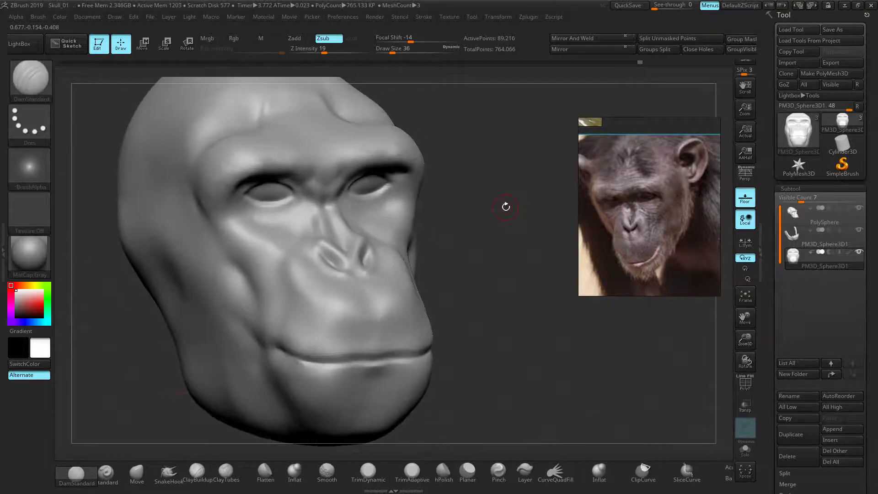
{"action": "left_click_drag", "start_coordinate": [449, 182], "coordinate": [465, 211]}
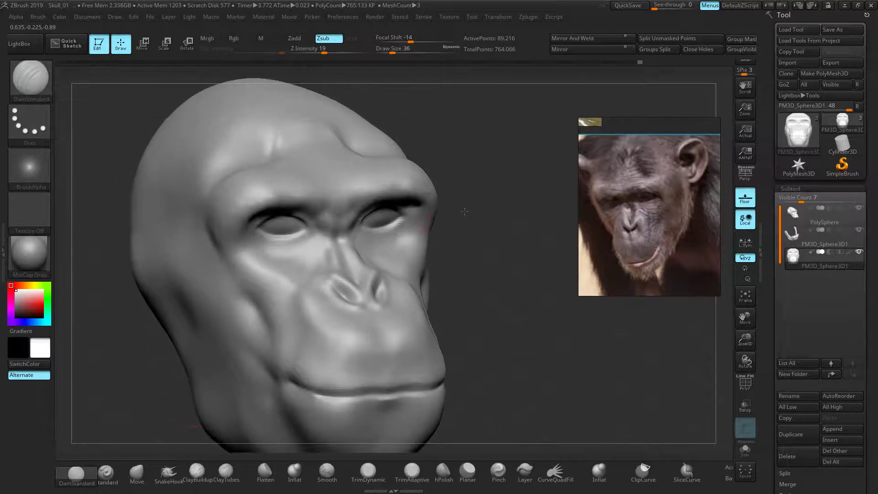
{"action": "key", "text": "shift"}
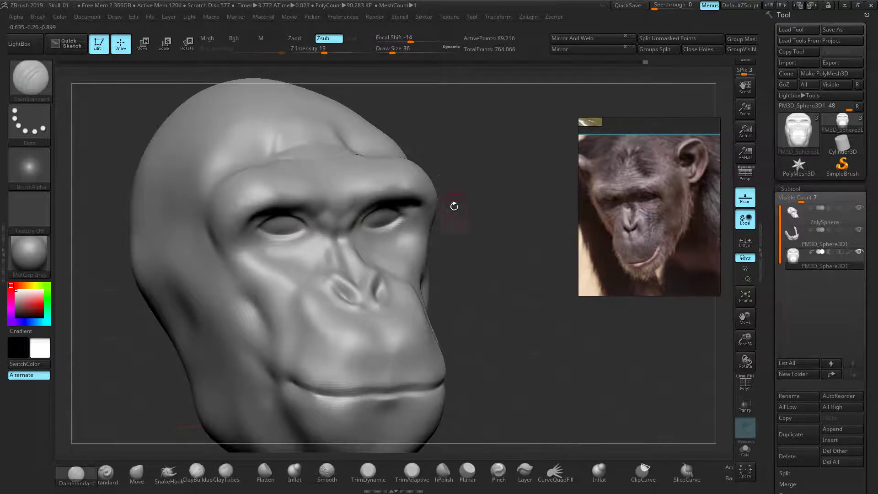
{"action": "left_click_drag", "start_coordinate": [454, 206], "coordinate": [462, 201]}
{"action": "left_click_drag", "start_coordinate": [242, 197], "coordinate": [258, 197]}
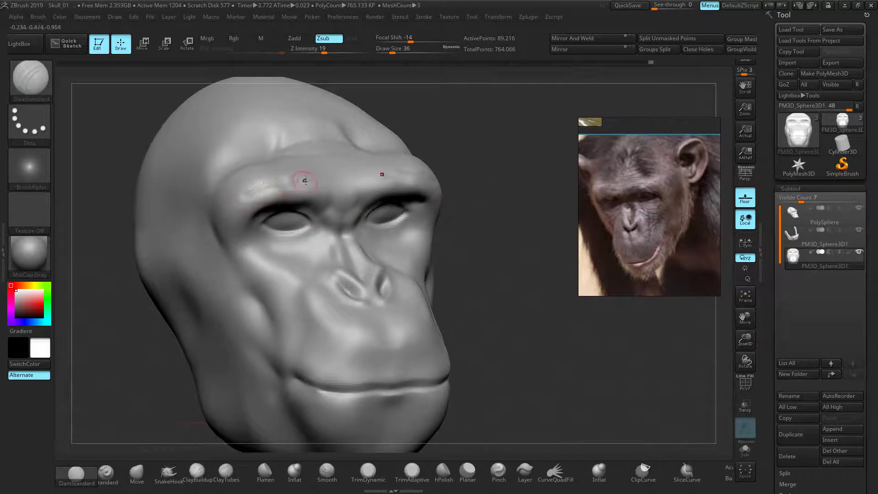
{"action": "key", "text": "shift"}
{"action": "left_click_drag", "start_coordinate": [302, 177], "coordinate": [242, 191], "text": "shift"}
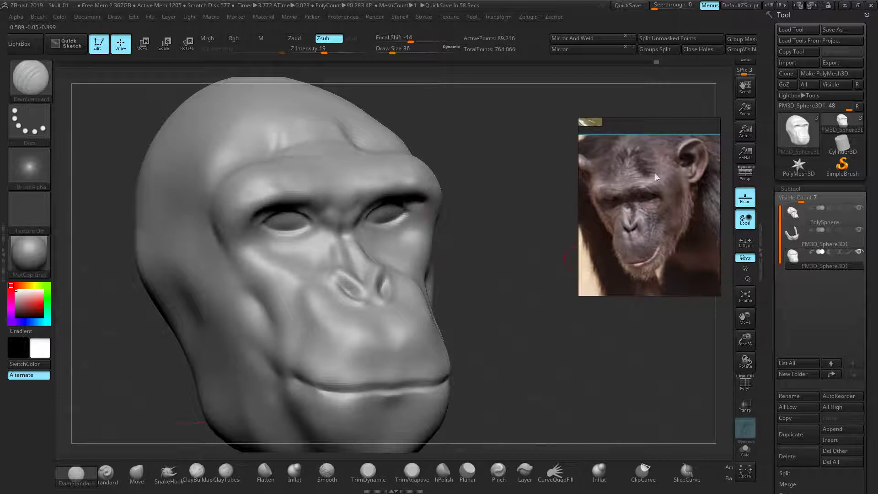
Step: Set the DamStandard draw size to 52, carve the fold from beside the nostril down the side of the muzzle, and soften it
{"action": "mouse_move", "coordinate": [470, 140]}
{"action": "left_mouse_down"}
{"action": "mouse_move", "coordinate": [472, 127]}
{"action": "mouse_move", "coordinate": [256, 180]}
{"action": "left_mouse_up"}
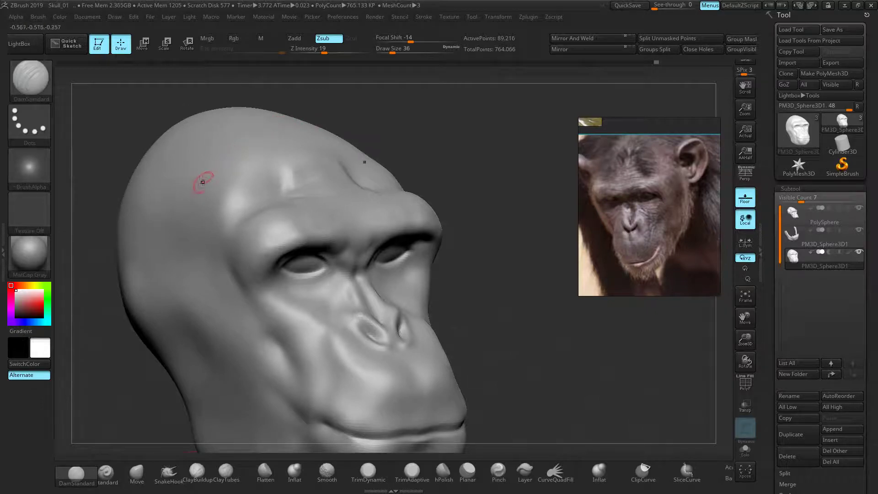
{"action": "key", "text": "bracketright"}
{"action": "key", "text": "bracketright"}
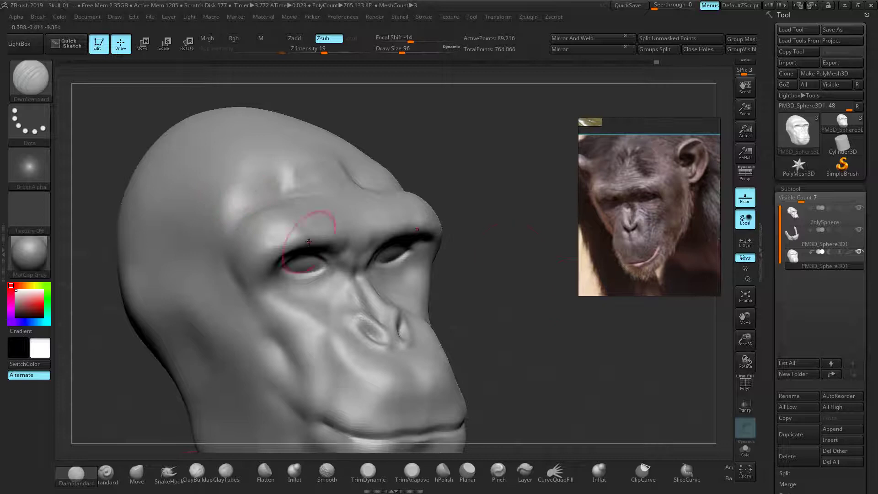
{"action": "key", "text": "bracketleft"}
{"action": "key", "text": "bracketleft"}
{"action": "key", "text": "bracketleft"}
{"action": "key", "text": "bracketleft"}
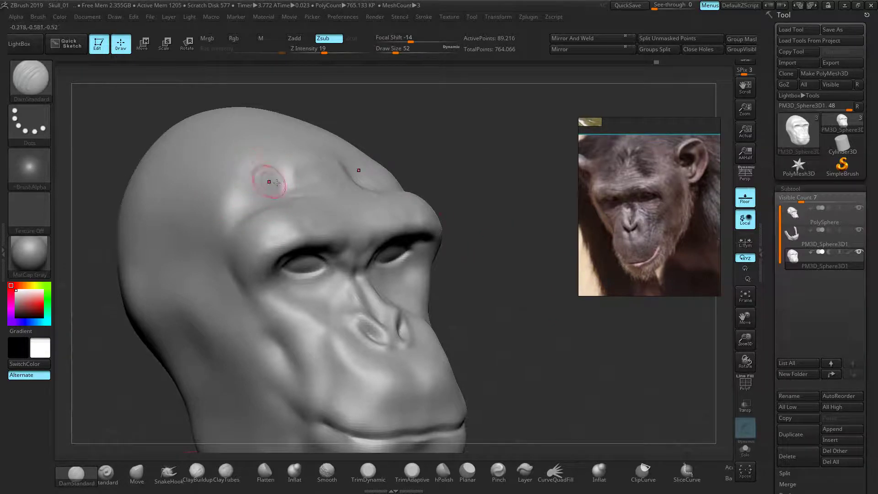
{"action": "mouse_move", "coordinate": [475, 309]}
{"action": "left_mouse_down"}
{"action": "mouse_move", "coordinate": [462, 260]}
{"action": "mouse_move", "coordinate": [471, 239]}
{"action": "mouse_move", "coordinate": [321, 249]}
{"action": "left_mouse_up"}
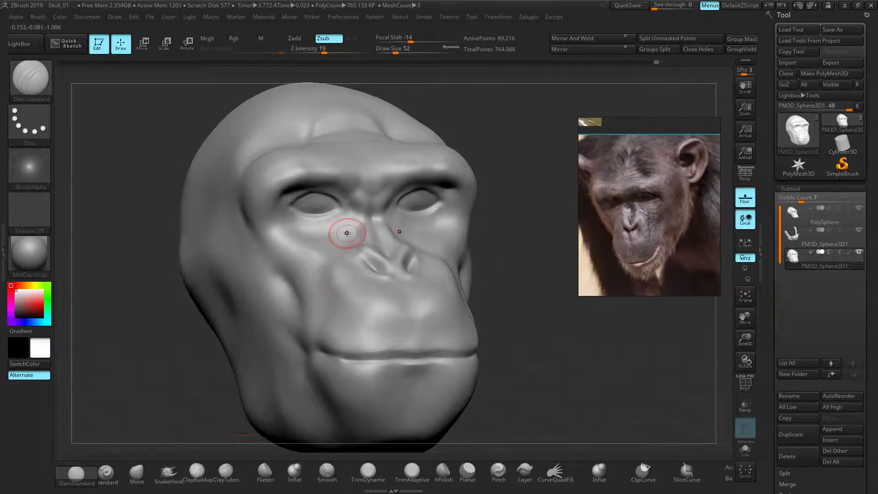
{"action": "mouse_move", "coordinate": [156, 324]}
{"action": "left_mouse_down"}
{"action": "mouse_move", "coordinate": [139, 374]}
{"action": "mouse_move", "coordinate": [186, 300]}
{"action": "left_mouse_up"}
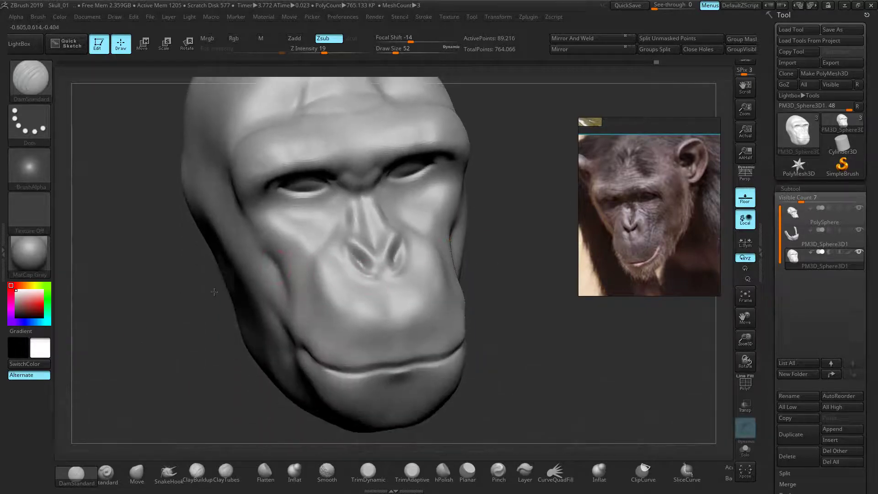
{"action": "left_click_drag", "start_coordinate": [330, 236], "coordinate": [303, 294]}
{"action": "left_click_drag", "start_coordinate": [321, 241], "coordinate": [306, 290], "text": "shift"}
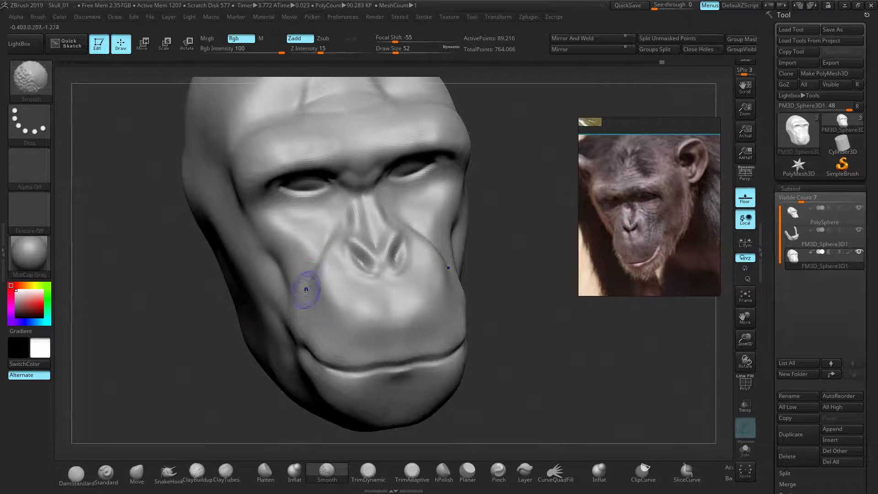
Step: Refine the upper end of the muzzle fold next to the nostril from a side view, smoothing the area around it
{"action": "left_click_drag", "start_coordinate": [196, 335], "coordinate": [337, 308]}
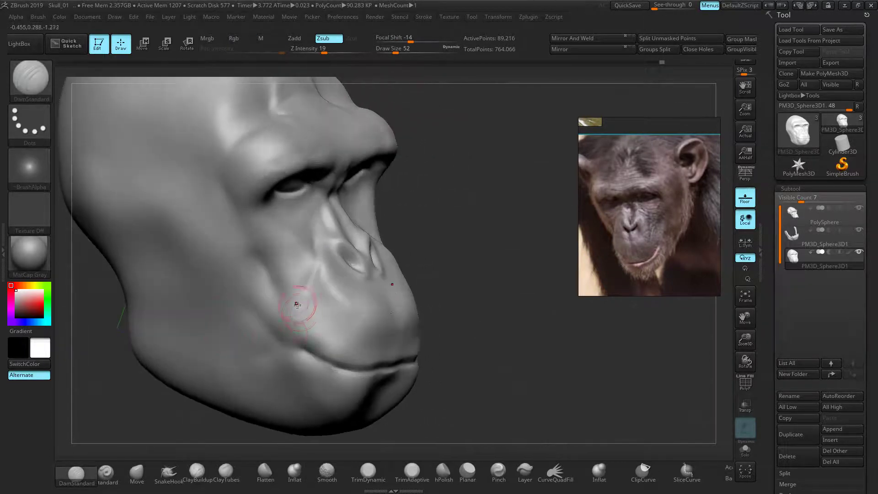
{"action": "key", "text": "shift"}
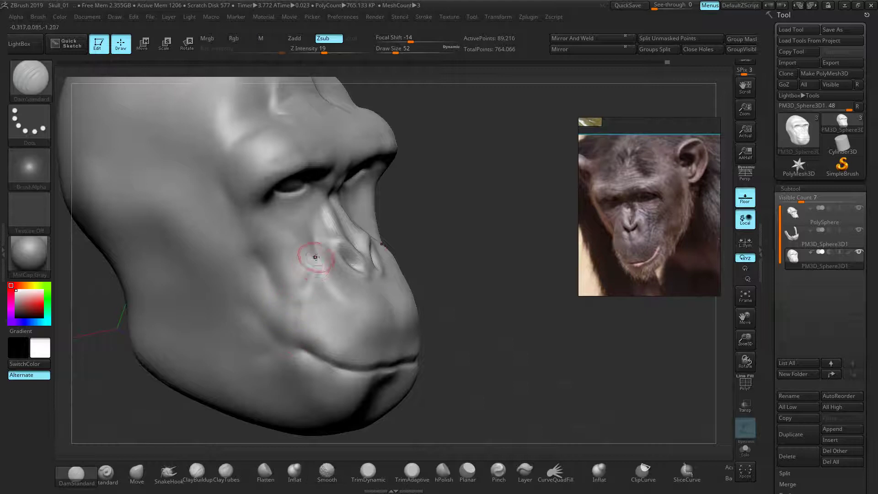
{"action": "key", "text": "shift"}
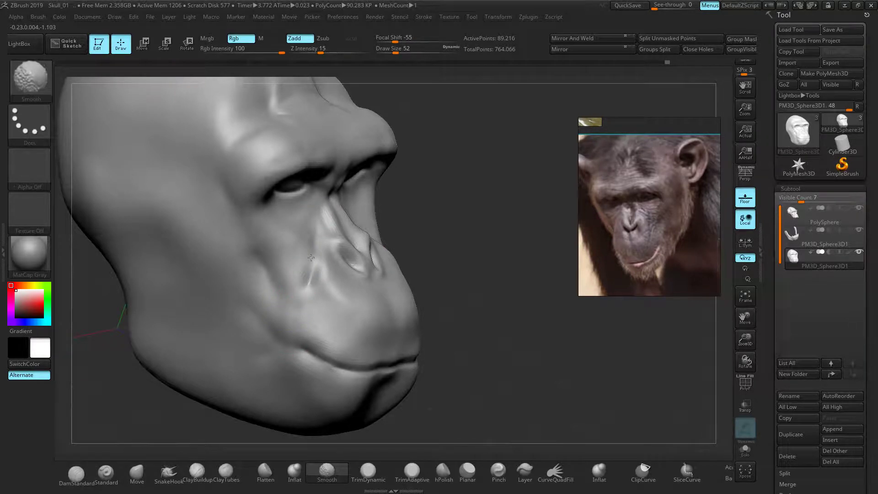
{"action": "mouse_move", "coordinate": [560, 270]}
{"action": "left_mouse_down"}
{"action": "mouse_move", "coordinate": [479, 275]}
{"action": "mouse_move", "coordinate": [464, 233]}
{"action": "mouse_move", "coordinate": [488, 277]}
{"action": "left_mouse_up"}
{"action": "key", "text": "ctrl"}
{"action": "left_click_drag", "start_coordinate": [523, 320], "coordinate": [532, 344]}
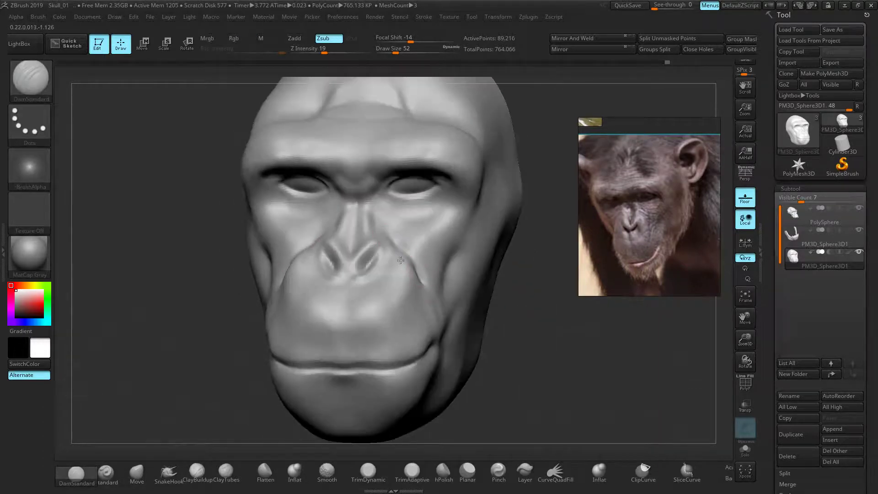
Step: Even out the surface between the nostrils and the muzzle folds, and soften the folds with the Smooth brush
{"action": "key", "text": "ctrl"}
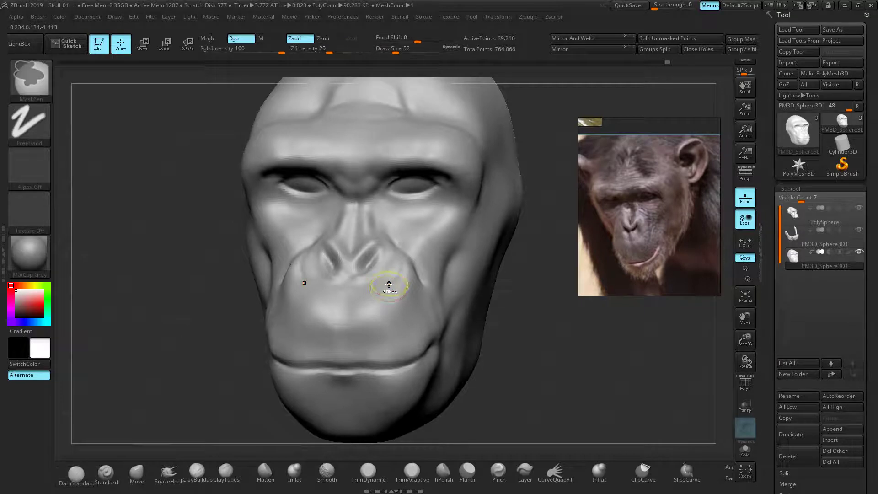
{"action": "key", "text": "ctrl+z"}
{"action": "key", "text": "ctrl+shift+z"}
{"action": "left_click_drag", "start_coordinate": [525, 348], "coordinate": [526, 322]}
{"action": "left_click_drag", "start_coordinate": [545, 280], "coordinate": [550, 330]}
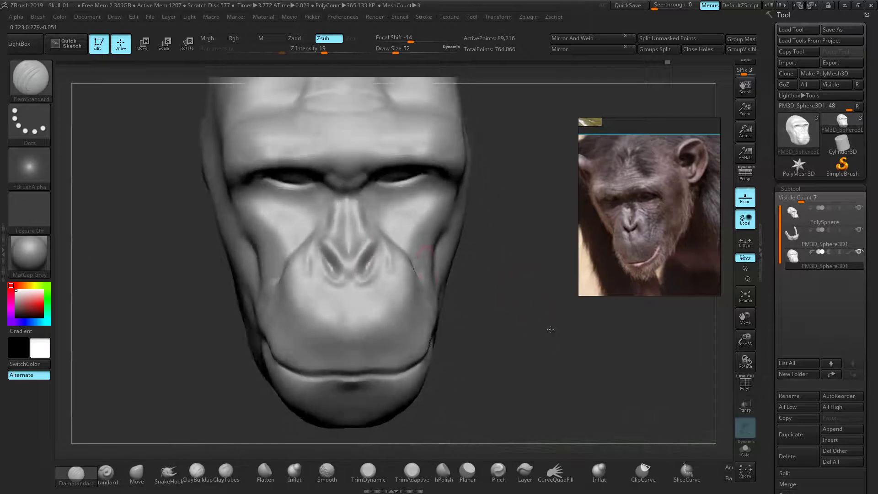
{"action": "mouse_move", "coordinate": [391, 270]}
{"action": "left_mouse_down"}
{"action": "mouse_move", "coordinate": [384, 238]}
{"action": "mouse_move", "coordinate": [380, 263]}
{"action": "left_mouse_up"}
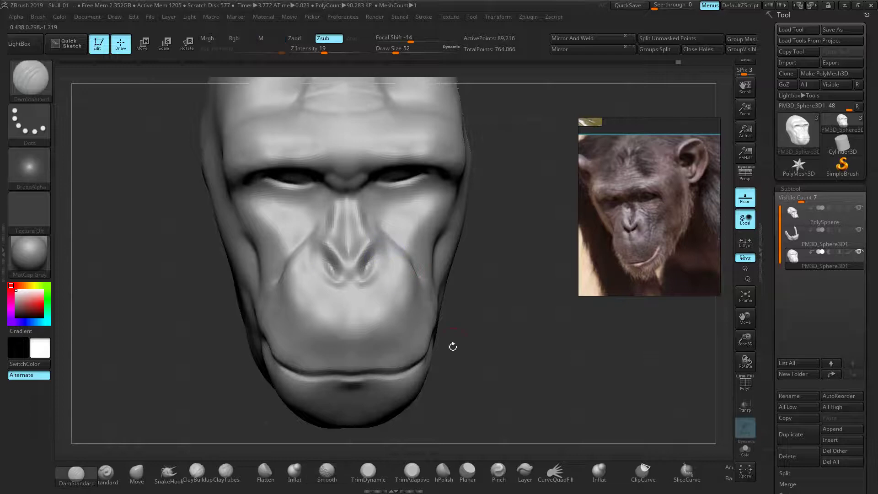
{"action": "left_click_drag", "start_coordinate": [510, 300], "coordinate": [503, 301]}
{"action": "key", "text": "shift"}
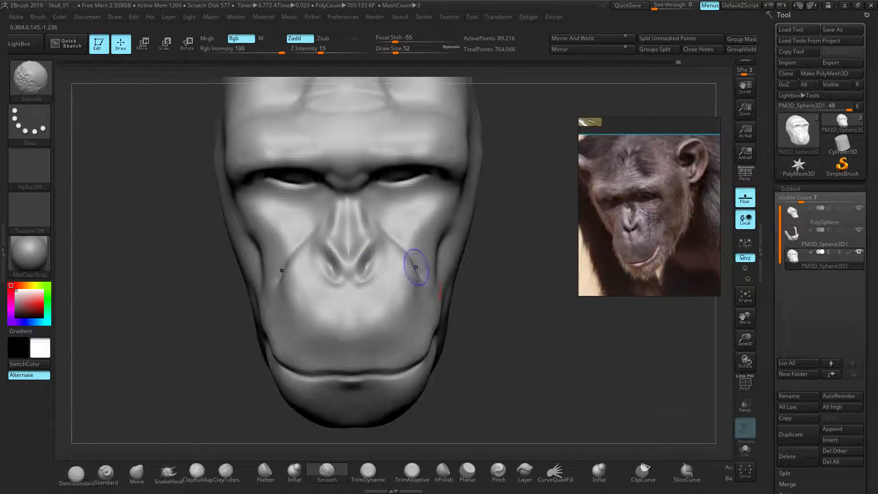
{"action": "left_click_drag", "start_coordinate": [408, 259], "coordinate": [410, 287], "text": "shift"}
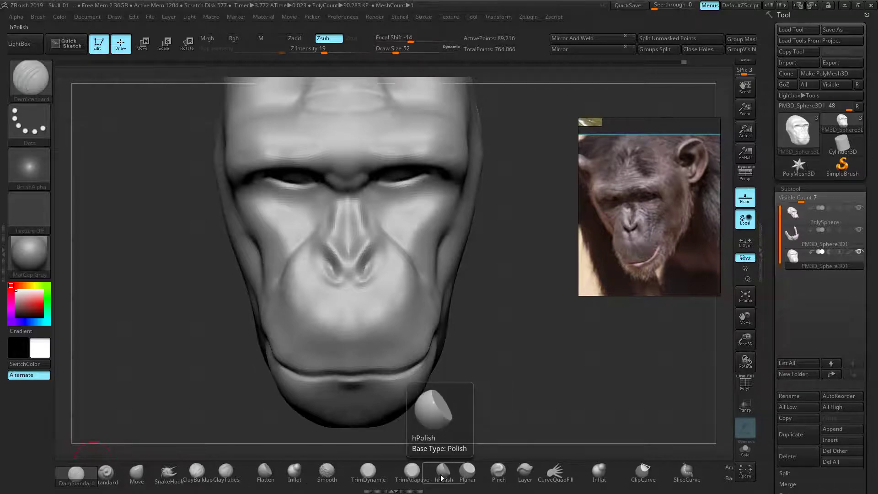
Step: Tighten the folds beside the muzzle with the Pinch brush and remesh the head
{"action": "left_click", "coordinate": [498, 471]}
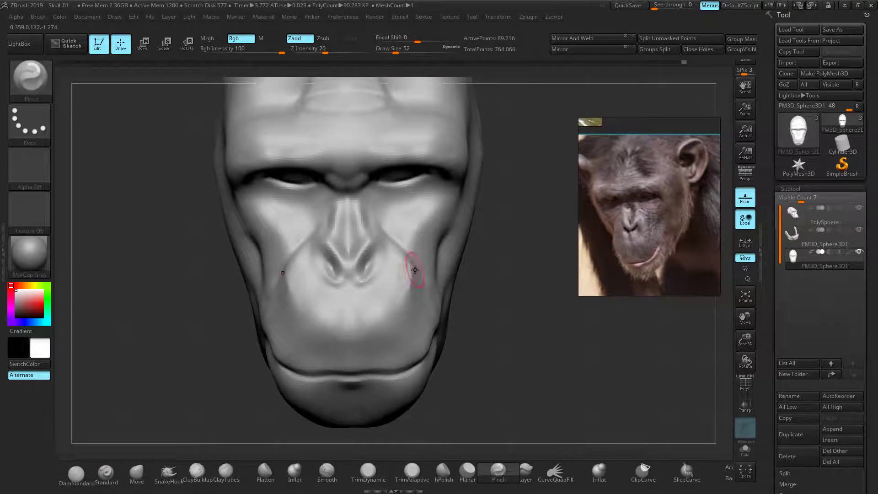
{"action": "mouse_move", "coordinate": [489, 292]}
{"action": "left_mouse_down", "text": "ctrl"}
{"action": "mouse_move", "coordinate": [509, 305]}
{"action": "mouse_move", "coordinate": [516, 248]}
{"action": "mouse_move", "coordinate": [520, 283]}
{"action": "mouse_move", "coordinate": [430, 332]}
{"action": "left_mouse_up", "text": "ctrl"}
Step: Try carving near the mouth with the DamStandard brush, and undo the last stroke
{"action": "left_click", "coordinate": [77, 472]}
{"action": "mouse_move", "coordinate": [443, 295]}
{"action": "left_mouse_down"}
{"action": "mouse_move", "coordinate": [459, 259]}
{"action": "mouse_move", "coordinate": [456, 302]}
{"action": "left_mouse_up"}
{"action": "right_click_drag", "start_coordinate": [457, 300], "coordinate": [319, 382]}
{"action": "mouse_move", "coordinate": [351, 365]}
{"action": "left_mouse_down"}
{"action": "mouse_move", "coordinate": [429, 340]}
{"action": "mouse_move", "coordinate": [357, 359]}
{"action": "left_mouse_up"}
{"action": "key", "text": "ctrl+z"}
{"action": "right_click_drag", "start_coordinate": [210, 327], "coordinate": [412, 361]}
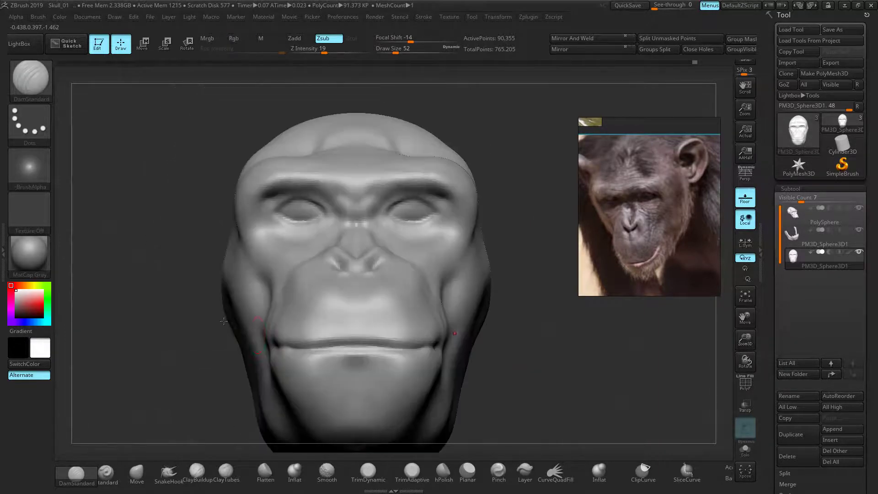
Step: Switch to the Move brush at draw size 104 and reshape the corners of the mouth
{"action": "right_click_drag", "start_coordinate": [505, 370], "coordinate": [526, 324], "text": "ctrl"}
{"action": "right_click_drag", "start_coordinate": [526, 323], "coordinate": [529, 334], "text": "alt"}
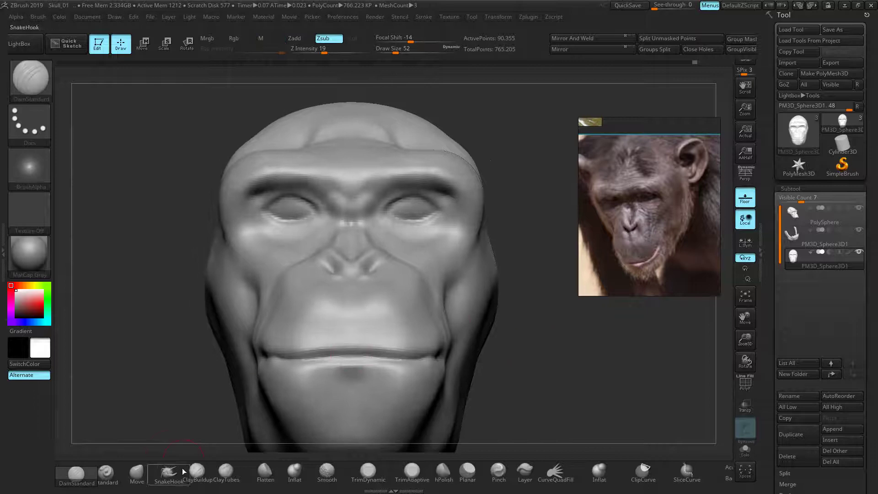
{"action": "left_click", "coordinate": [137, 471]}
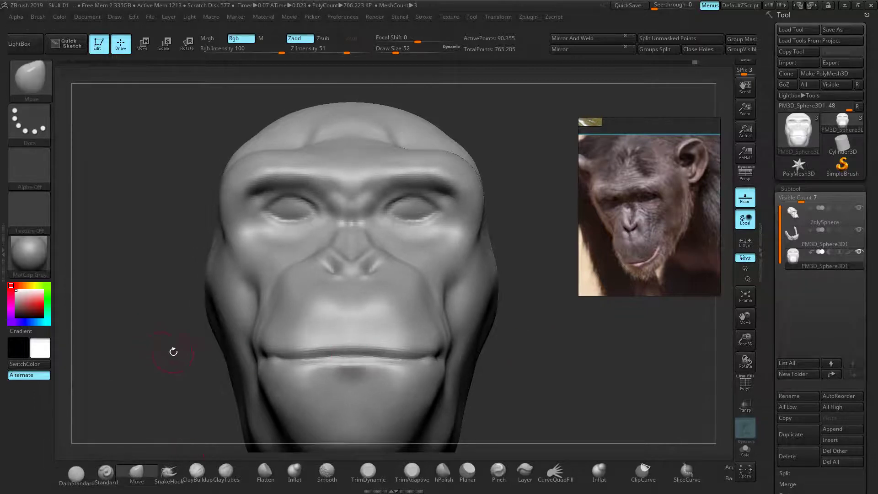
{"action": "key", "text": "bracketright"}
{"action": "key", "text": "bracketleft"}
{"action": "mouse_move", "coordinate": [351, 161]}
{"action": "left_mouse_down"}
{"action": "mouse_move", "coordinate": [346, 187]}
{"action": "mouse_move", "coordinate": [307, 185]}
{"action": "left_mouse_up"}
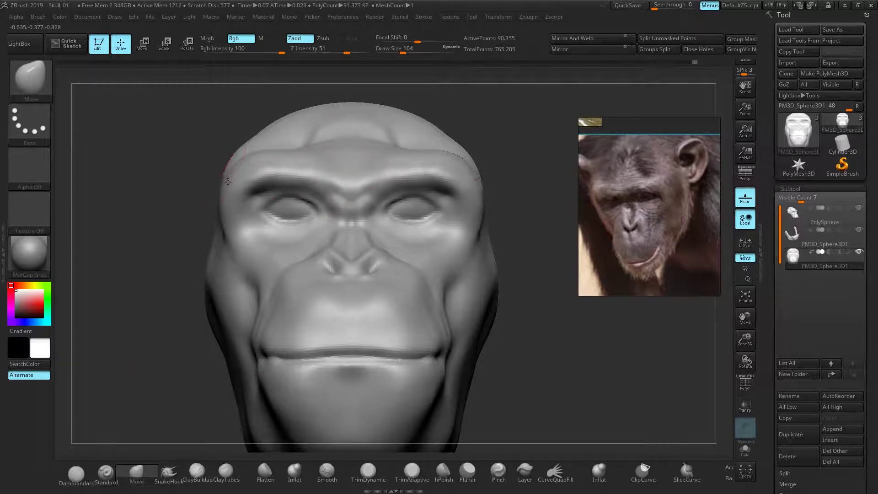
{"action": "left_click_drag", "start_coordinate": [215, 185], "coordinate": [151, 210]}
{"action": "left_click_drag", "start_coordinate": [190, 314], "coordinate": [173, 234]}
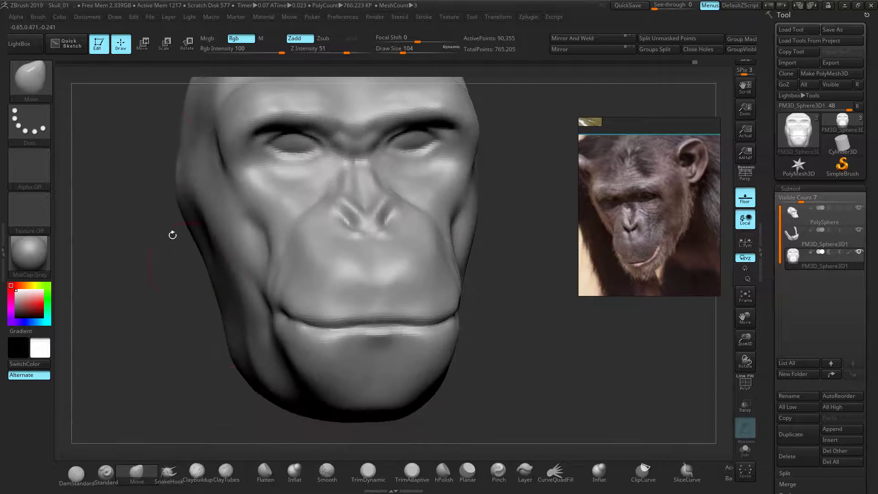
{"action": "left_click_drag", "start_coordinate": [285, 306], "coordinate": [280, 316]}
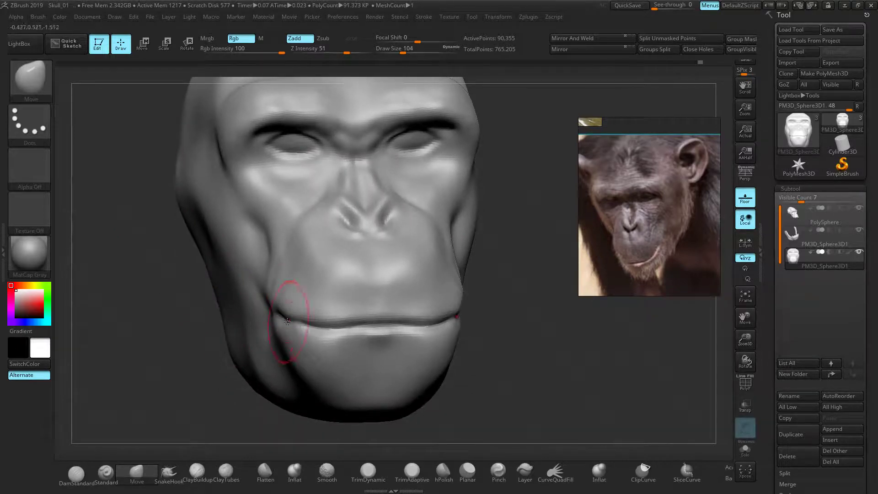
Step: Adjust the middle of the lips and the area around the eyes with the Move brush at draw size 104
{"action": "left_click_drag", "start_coordinate": [375, 321], "coordinate": [374, 321]}
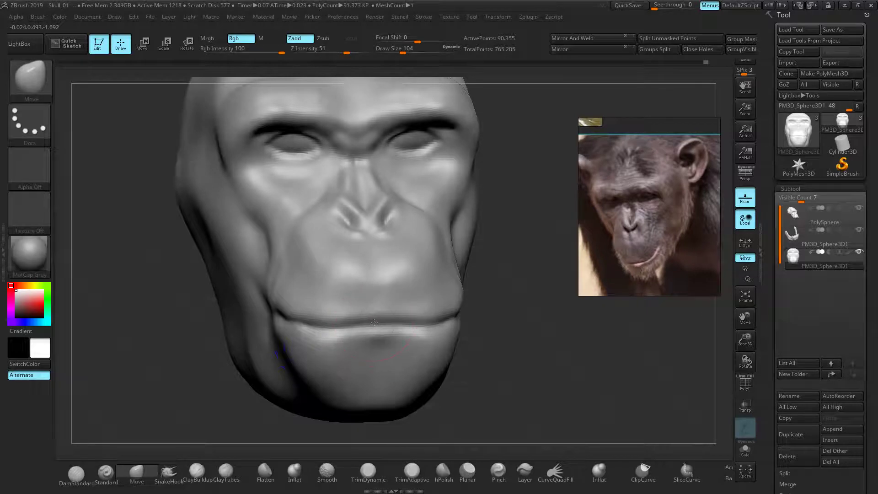
{"action": "mouse_move", "coordinate": [502, 261]}
{"action": "left_mouse_down"}
{"action": "mouse_move", "coordinate": [527, 274]}
{"action": "mouse_move", "coordinate": [531, 341]}
{"action": "left_mouse_up"}
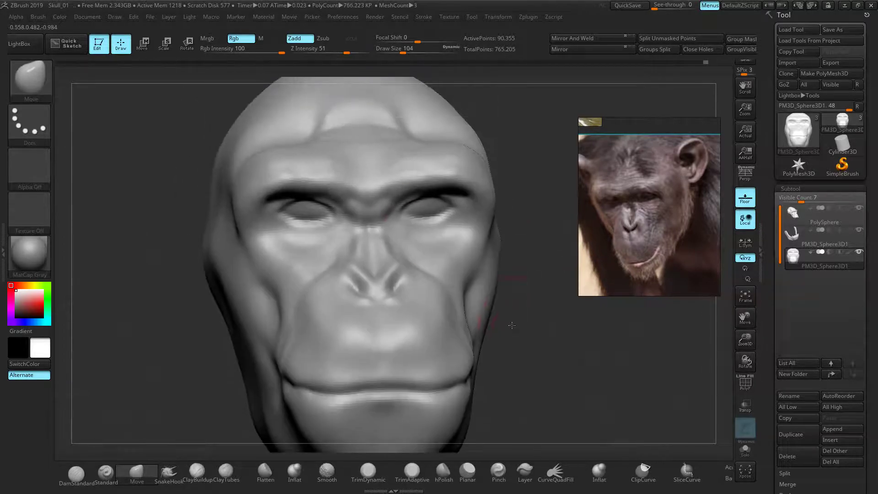
{"action": "mouse_move", "coordinate": [307, 200]}
{"action": "left_mouse_down"}
{"action": "mouse_move", "coordinate": [329, 195]}
{"action": "mouse_move", "coordinate": [352, 224]}
{"action": "left_mouse_up"}
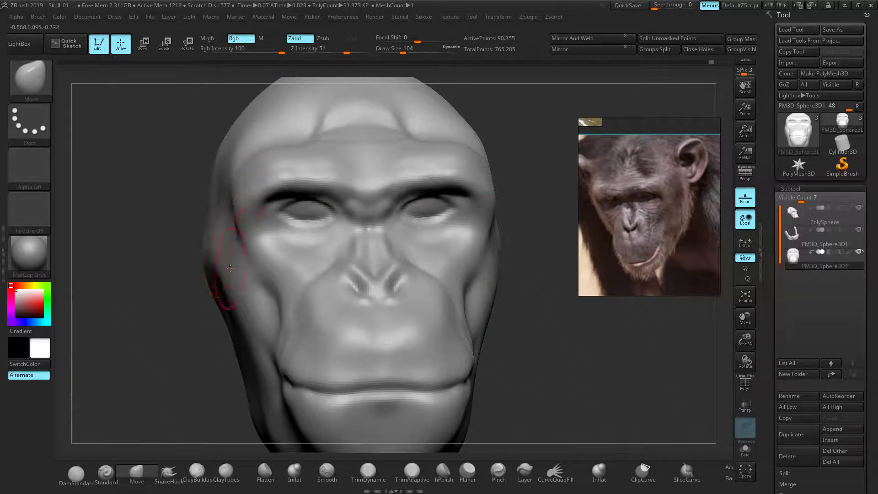
Step: Enlarge the Move brush to draw size 204 and reshape the cheeks and sides of the face
{"action": "left_click_drag", "start_coordinate": [218, 261], "coordinate": [224, 266]}
{"action": "mouse_move", "coordinate": [255, 314]}
{"action": "left_mouse_down"}
{"action": "mouse_move", "coordinate": [272, 311]}
{"action": "mouse_move", "coordinate": [275, 365]}
{"action": "left_mouse_up"}
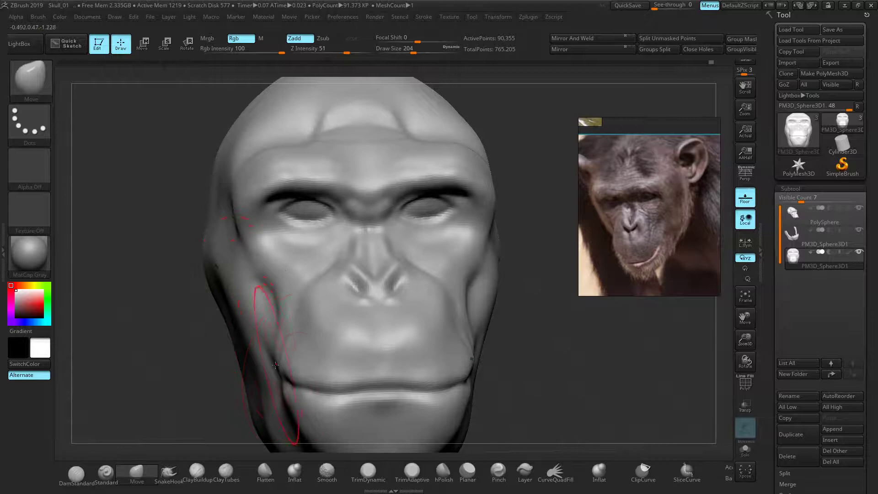
{"action": "right_click_drag", "start_coordinate": [507, 353], "coordinate": [445, 316], "text": "ctrl"}
{"action": "left_click_drag", "start_coordinate": [377, 334], "coordinate": [371, 330]}
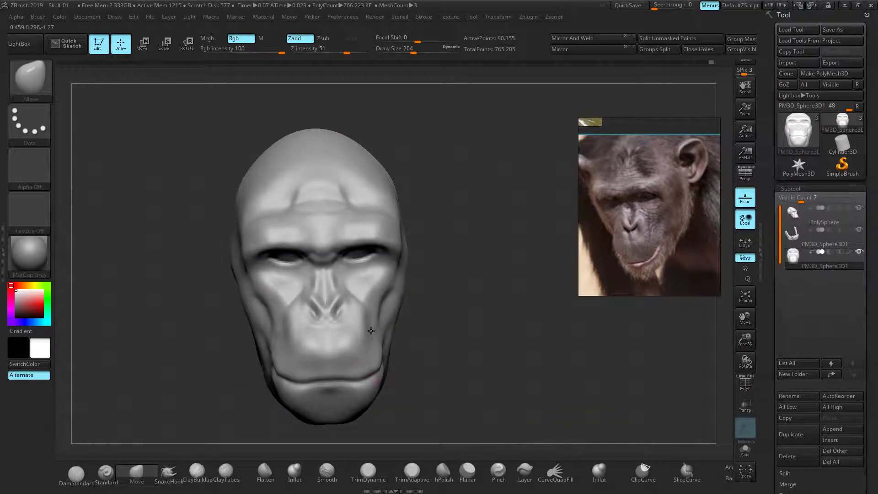
{"action": "mouse_move", "coordinate": [411, 335]}
{"action": "right_mouse_down"}
{"action": "mouse_move", "coordinate": [407, 309]}
{"action": "mouse_move", "coordinate": [442, 286]}
{"action": "right_mouse_up"}
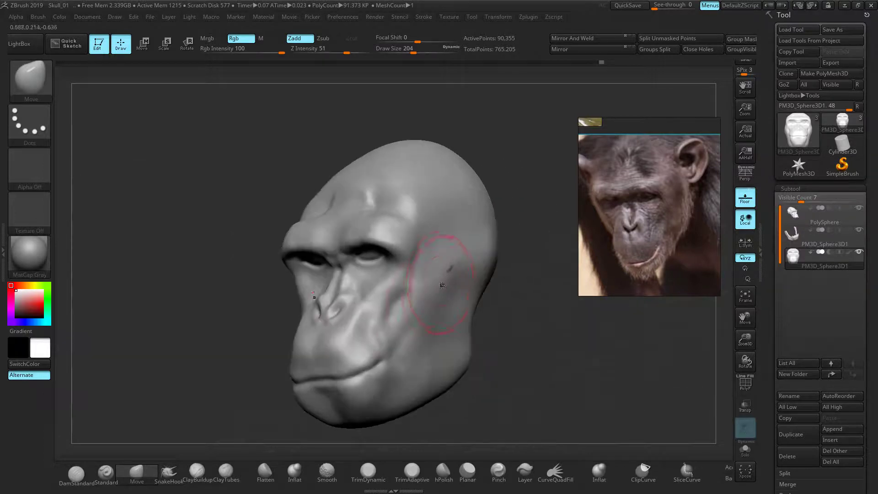
{"action": "mouse_move", "coordinate": [233, 312]}
{"action": "right_mouse_down"}
{"action": "mouse_move", "coordinate": [315, 310]}
{"action": "mouse_move", "coordinate": [256, 311]}
{"action": "right_mouse_up"}
Step: Puff up the lower muzzle beneath the mouth with the Inflat brush at draw size 204 and Z Intensity 10
{"action": "right_click_drag", "start_coordinate": [470, 314], "coordinate": [519, 366], "text": "ctrl"}
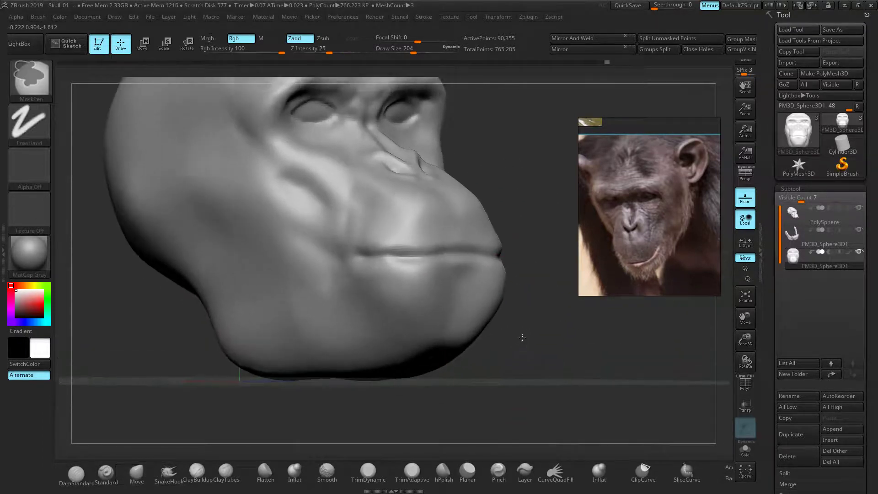
{"action": "right_click_drag", "start_coordinate": [520, 425], "coordinate": [497, 392], "text": "alt"}
{"action": "left_click", "coordinate": [443, 471]}
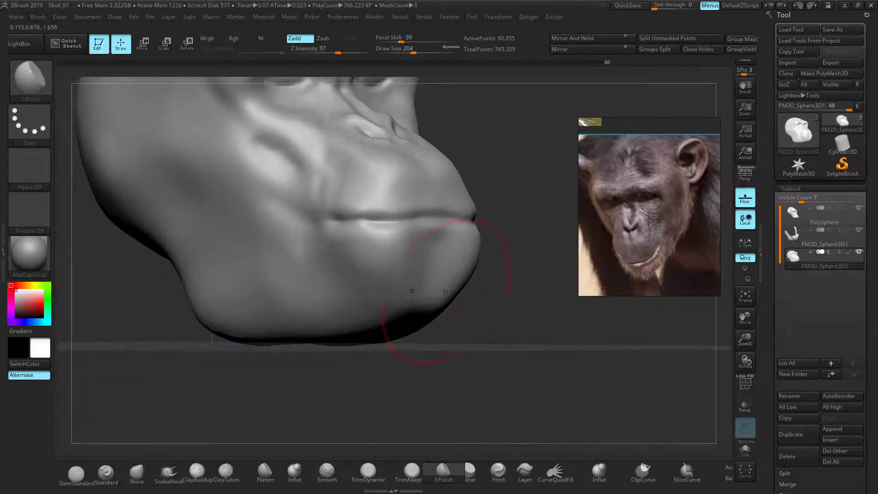
{"action": "left_click", "coordinate": [598, 473]}
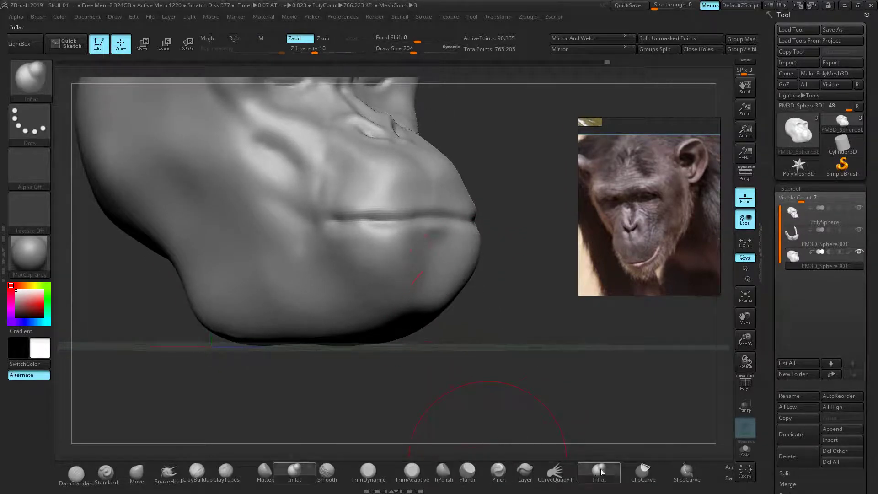
{"action": "left_click", "coordinate": [422, 267]}
{"action": "right_click_drag", "start_coordinate": [476, 332], "coordinate": [512, 338]}
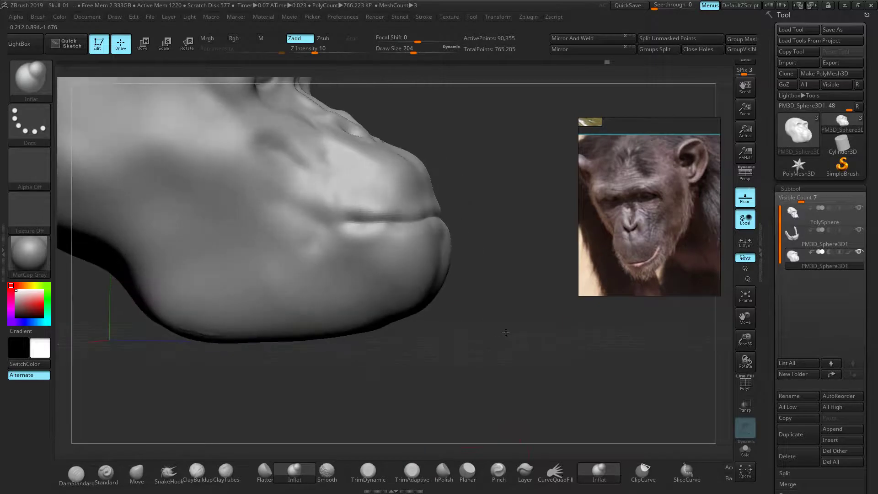
Step: Reshape the lower lip, chin and jaw with the Move brush at draw size 132
{"action": "left_click", "coordinate": [137, 471]}
{"action": "right_click_drag", "start_coordinate": [394, 378], "coordinate": [383, 420]}
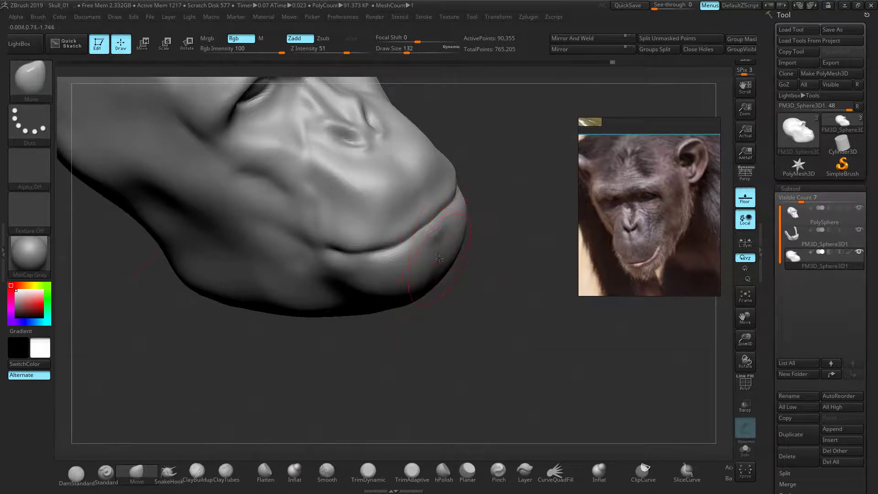
{"action": "mouse_move", "coordinate": [483, 309]}
{"action": "left_mouse_down"}
{"action": "mouse_move", "coordinate": [460, 293]}
{"action": "mouse_move", "coordinate": [361, 274]}
{"action": "left_mouse_up"}
{"action": "left_click_drag", "start_coordinate": [295, 282], "coordinate": [314, 314]}
{"action": "right_click_drag", "start_coordinate": [313, 314], "coordinate": [507, 243], "text": "ctrl"}
{"action": "mouse_move", "coordinate": [507, 244]}
{"action": "left_mouse_down"}
{"action": "mouse_move", "coordinate": [482, 231]}
{"action": "mouse_move", "coordinate": [502, 237]}
{"action": "mouse_move", "coordinate": [473, 239]}
{"action": "mouse_move", "coordinate": [451, 279]}
{"action": "left_mouse_up"}
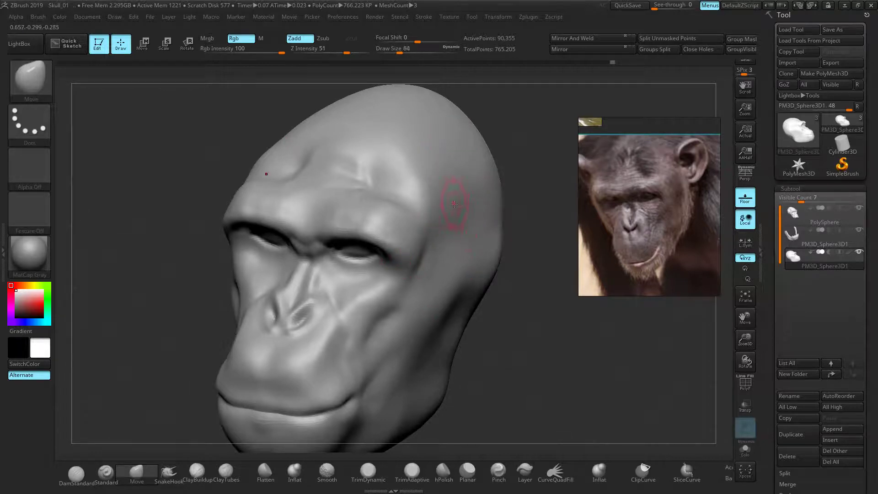
Step: Paint an elongated mask patch at draw size 60 on the side of the head where the ear attaches
{"action": "key", "text": "b"}
{"action": "key", "text": "s"}
{"action": "key", "text": "t"}
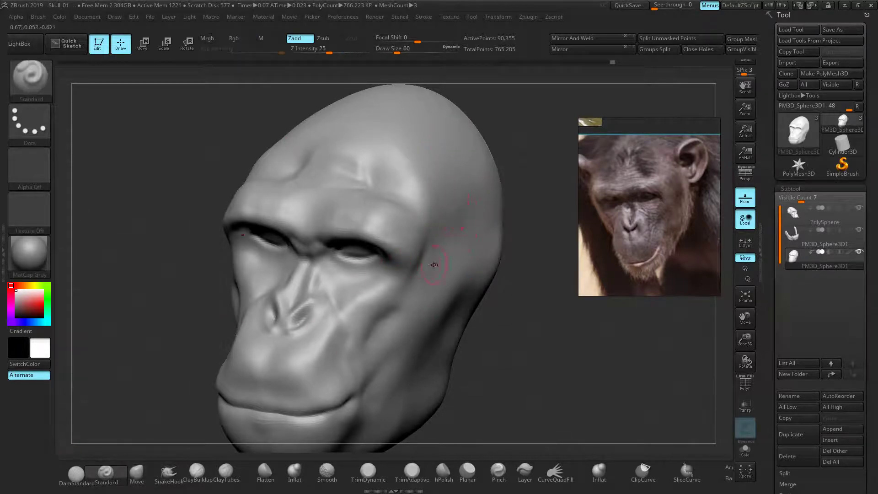
{"action": "key", "text": "ctrl"}
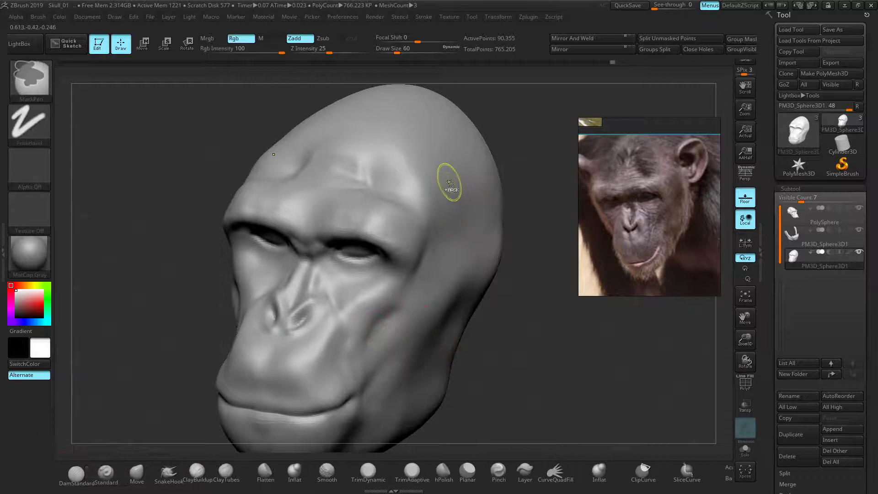
{"action": "left_click", "coordinate": [456, 173], "text": "ctrl"}
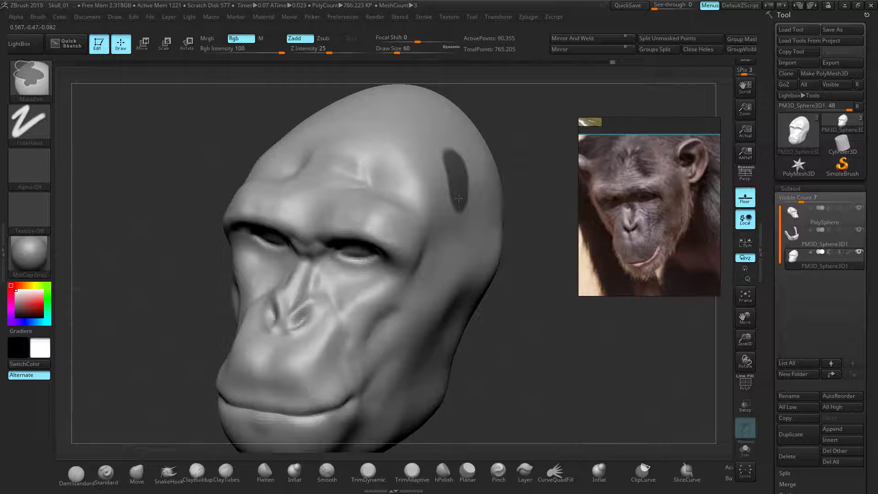
{"action": "left_click", "coordinate": [453, 159], "text": "ctrl"}
{"action": "mouse_move", "coordinate": [552, 192]}
{"action": "left_mouse_down"}
{"action": "mouse_move", "coordinate": [547, 182]}
{"action": "mouse_move", "coordinate": [554, 191]}
{"action": "left_mouse_up"}
{"action": "left_click_drag", "start_coordinate": [464, 163], "coordinate": [453, 153], "text": "ctrl"}
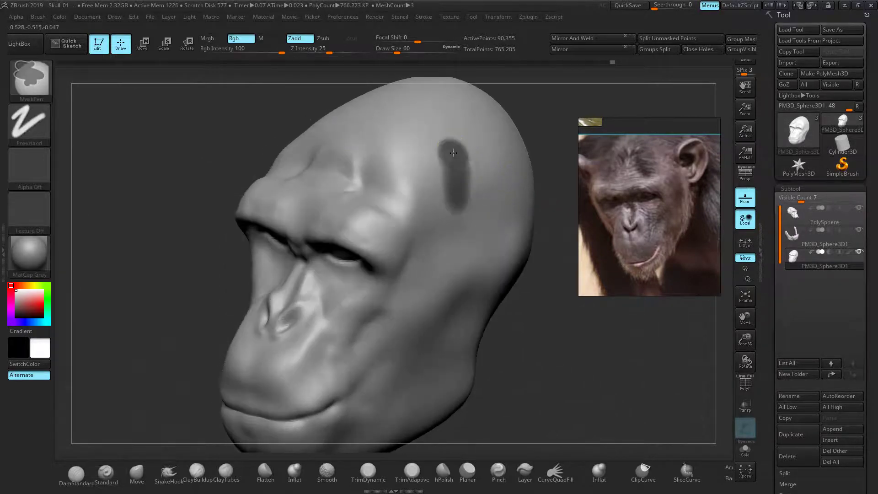
{"action": "left_click_drag", "start_coordinate": [458, 188], "coordinate": [457, 199], "text": "ctrl"}
{"action": "mouse_move", "coordinate": [552, 157]}
{"action": "left_mouse_down"}
{"action": "mouse_move", "coordinate": [562, 135]}
{"action": "mouse_move", "coordinate": [555, 136]}
{"action": "left_mouse_up"}
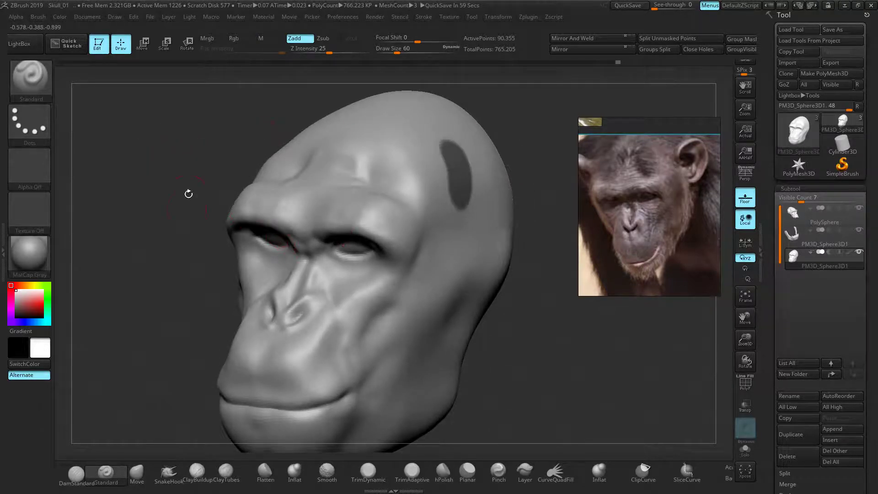
Step: Compare the ear placement with the chimpanzee reference photos and invert the mask so only the ear patches stay editable
{"action": "left_click_drag", "start_coordinate": [183, 201], "coordinate": [157, 175]}
{"action": "scroll", "coordinate": [664, 169], "scroll_direction": "down", "scroll_amount": 4}
{"action": "middle_click_drag", "start_coordinate": [631, 238], "coordinate": [621, 201]}
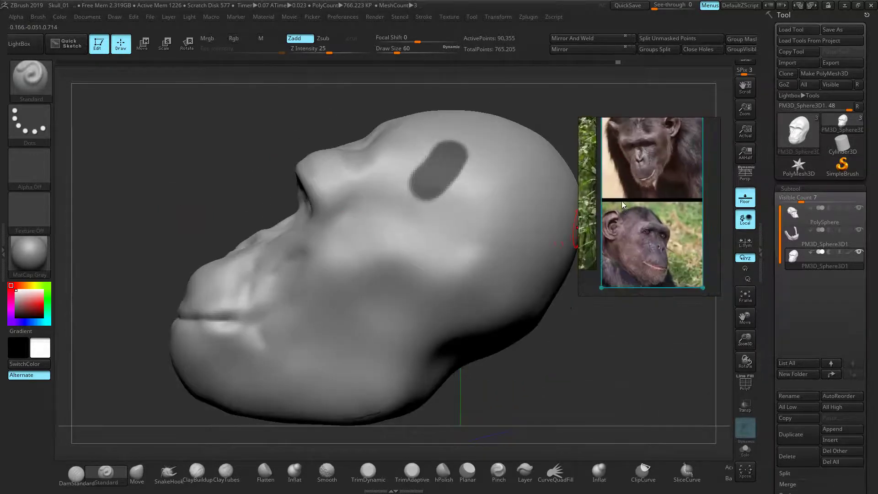
{"action": "mouse_move", "coordinate": [158, 209]}
{"action": "left_mouse_down"}
{"action": "mouse_move", "coordinate": [210, 225]}
{"action": "mouse_move", "coordinate": [147, 222]}
{"action": "left_mouse_up"}
{"action": "key", "text": "ctrl"}
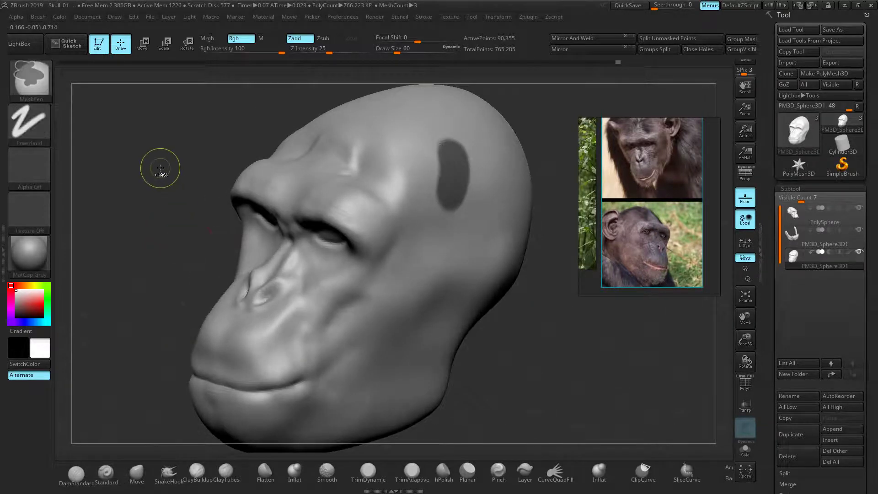
{"action": "left_click", "coordinate": [160, 168], "text": "ctrl"}
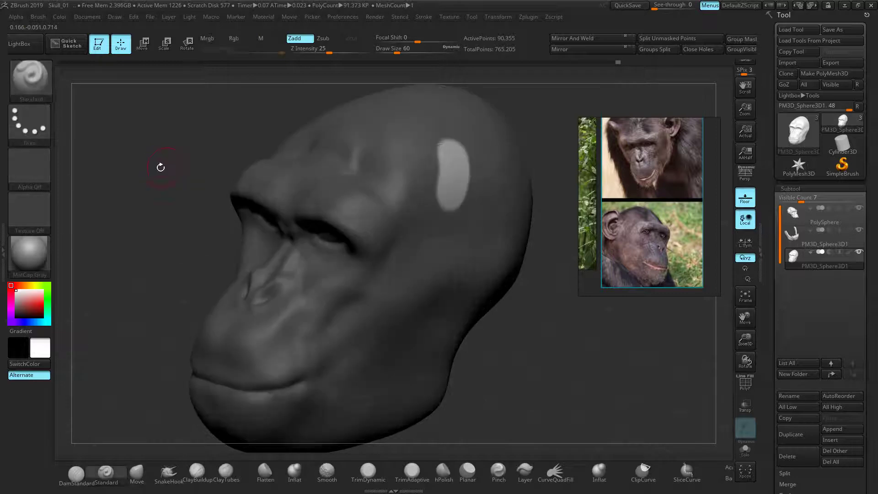
Step: Extrude both unmasked ear patches outward by scaling them uniformly with the transform gizmo to about 1.4
{"action": "left_click", "coordinate": [137, 472]}
{"action": "left_click", "coordinate": [143, 44]}
{"action": "left_click_drag", "start_coordinate": [168, 215], "coordinate": [238, 220]}
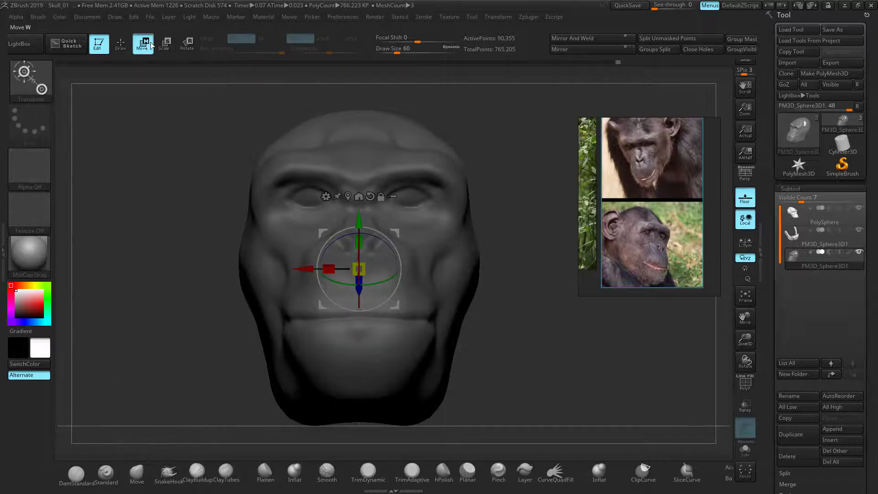
{"action": "left_click_drag", "start_coordinate": [359, 269], "coordinate": [400, 243]}
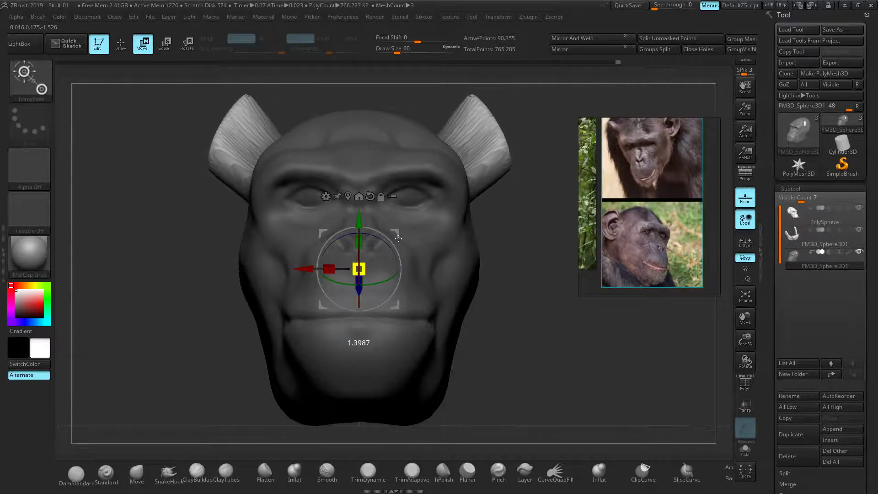
Step: Clear the mask, remesh the head with the new ears and return to Draw mode
{"action": "left_click_drag", "start_coordinate": [159, 246], "coordinate": [136, 226], "text": "ctrl"}
{"action": "left_click", "coordinate": [148, 236], "text": "ctrl"}
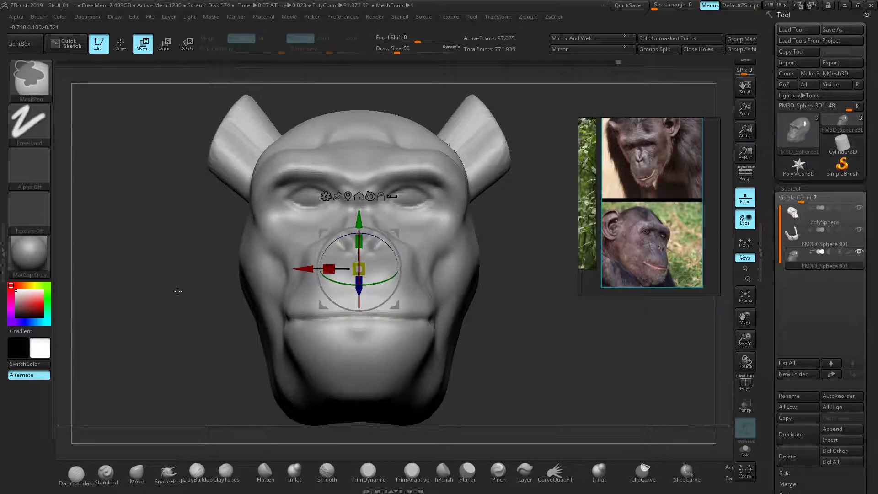
{"action": "left_click", "coordinate": [126, 44]}
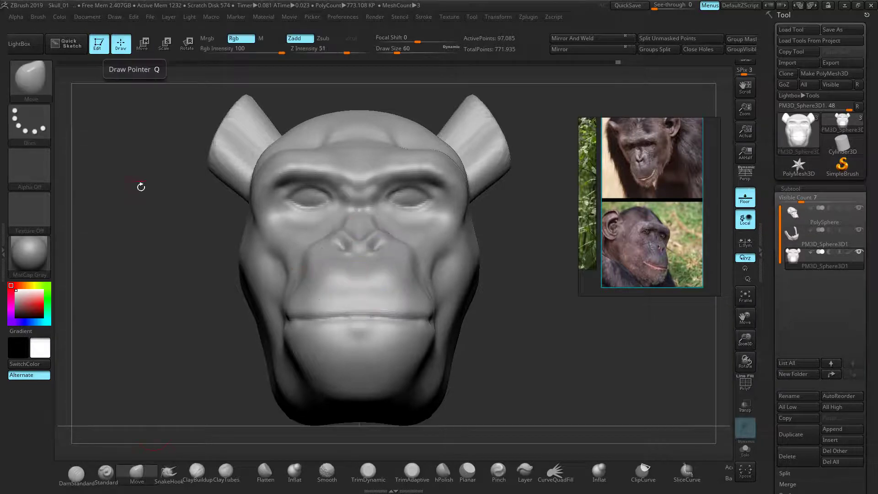
Step: Smooth the rough edges of the extruded ears at draw size 60
{"action": "left_click_drag", "start_coordinate": [154, 404], "coordinate": [175, 328]}
{"action": "key", "text": "shift"}
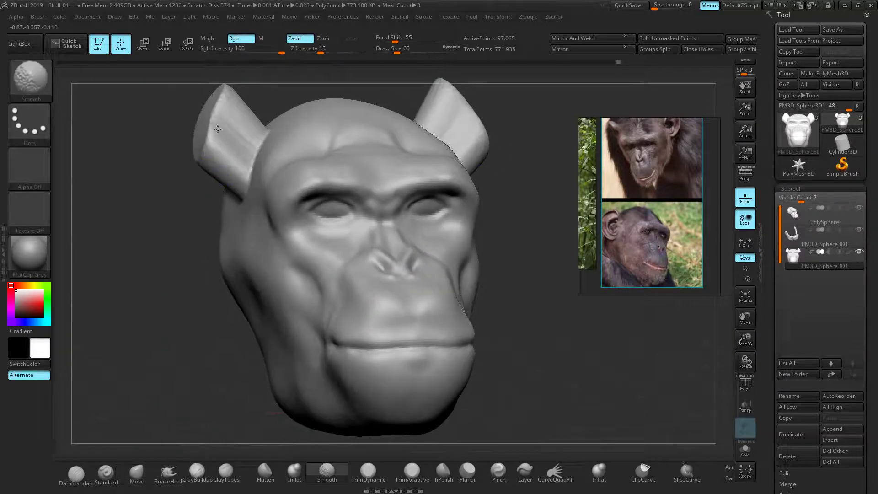
{"action": "left_click_drag", "start_coordinate": [190, 181], "coordinate": [151, 234]}
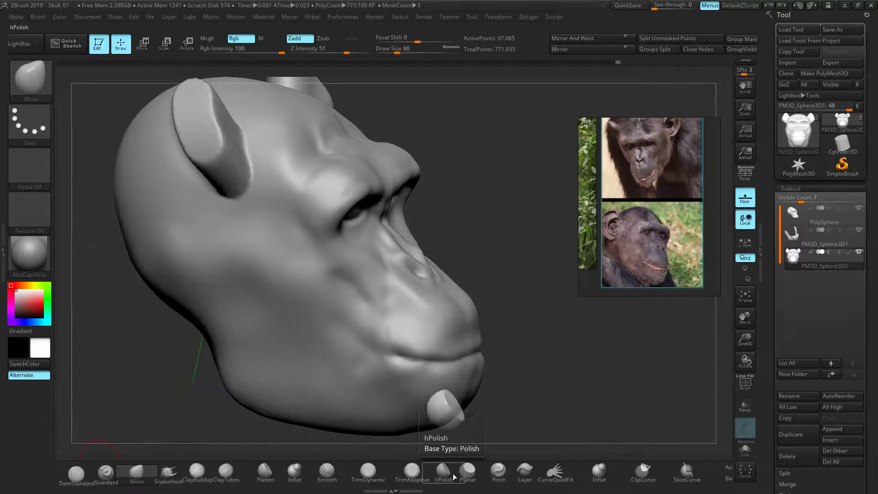
Step: Reshape the ears with the Move brush at draw size 144 and smooth their outer edges
{"action": "left_click", "coordinate": [136, 476]}
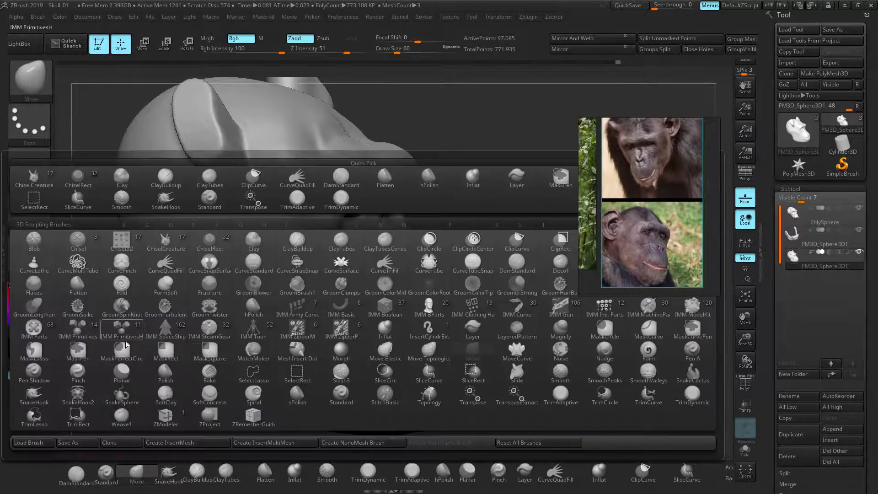
{"action": "mouse_move", "coordinate": [469, 199]}
{"action": "left_mouse_down"}
{"action": "mouse_move", "coordinate": [466, 171]}
{"action": "mouse_move", "coordinate": [485, 287]}
{"action": "left_mouse_up"}
{"action": "key", "text": "bracketright"}
{"action": "key", "text": "bracketright"}
{"action": "key", "text": "bracketright"}
{"action": "key", "text": "bracketright"}
{"action": "key", "text": "bracketright"}
{"action": "key", "text": "bracketright"}
{"action": "key", "text": "bracketright"}
{"action": "key", "text": "bracketright"}
{"action": "left_click_drag", "start_coordinate": [259, 194], "coordinate": [233, 187]}
{"action": "mouse_move", "coordinate": [307, 221]}
{"action": "right_mouse_down"}
{"action": "mouse_move", "coordinate": [405, 216]}
{"action": "mouse_move", "coordinate": [389, 218]}
{"action": "right_mouse_up"}
{"action": "right_click_drag", "start_coordinate": [215, 215], "coordinate": [229, 231]}
{"action": "mouse_move", "coordinate": [279, 139]}
{"action": "left_mouse_down"}
{"action": "mouse_move", "coordinate": [272, 153]}
{"action": "mouse_move", "coordinate": [279, 153]}
{"action": "left_mouse_up"}
{"action": "key", "text": "shift"}
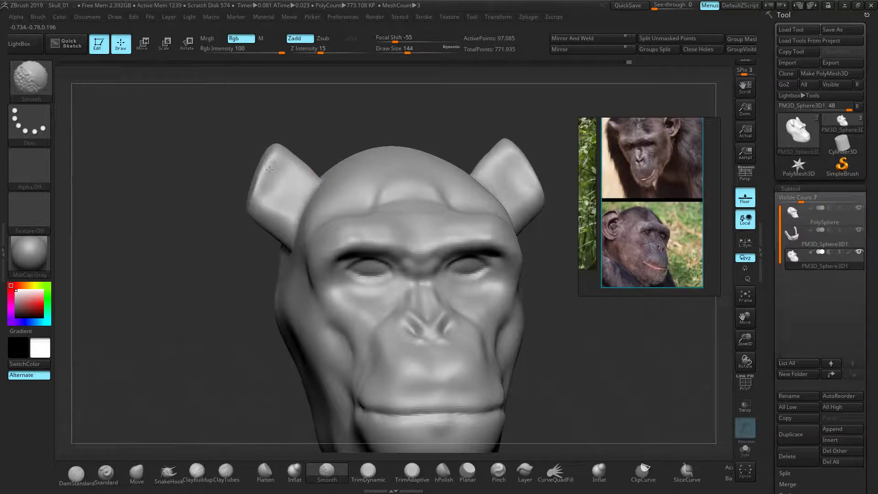
{"action": "mouse_move", "coordinate": [257, 201]}
{"action": "left_mouse_down"}
{"action": "mouse_move", "coordinate": [248, 192]}
{"action": "mouse_move", "coordinate": [280, 259]}
{"action": "mouse_move", "coordinate": [202, 253]}
{"action": "mouse_move", "coordinate": [279, 243]}
{"action": "mouse_move", "coordinate": [274, 273]}
{"action": "mouse_move", "coordinate": [237, 195]}
{"action": "left_mouse_up"}
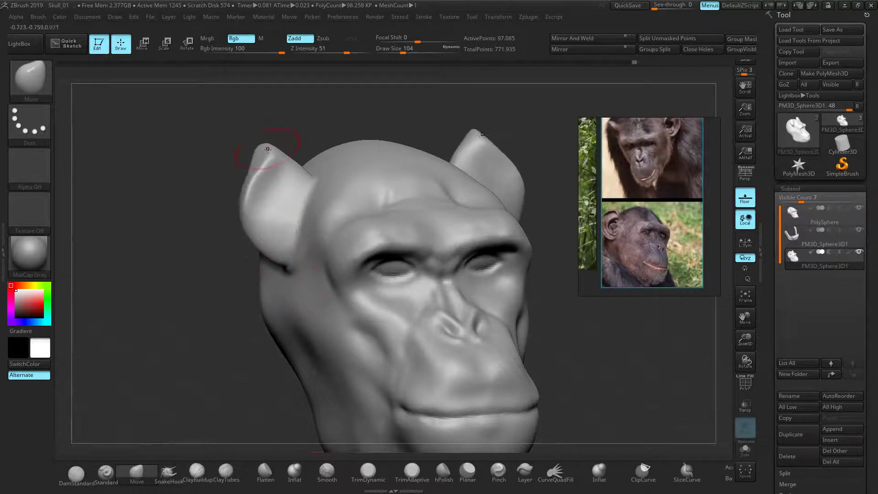
Step: Try painting a mask along the outer rim of the ear, and undo it
{"action": "right_click_drag", "start_coordinate": [257, 145], "coordinate": [264, 150]}
{"action": "mouse_move", "coordinate": [264, 150]}
{"action": "left_mouse_down", "text": "ctrl"}
{"action": "mouse_move", "coordinate": [270, 125]}
{"action": "mouse_move", "coordinate": [251, 194]}
{"action": "left_mouse_up", "text": "ctrl"}
{"action": "key", "text": "ctrl+z"}
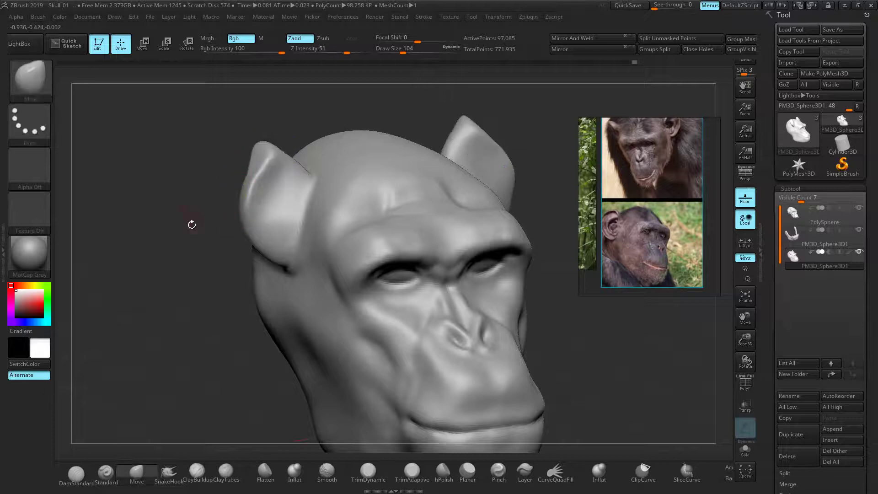
Step: Smooth the inner ear surface and round the ear outline and tip with the Move brush at draw size 156
{"action": "left_click_drag", "start_coordinate": [192, 224], "coordinate": [229, 227], "text": "shift"}
{"action": "mouse_move", "coordinate": [281, 186]}
{"action": "left_mouse_down", "text": "shift"}
{"action": "mouse_move", "coordinate": [265, 164]}
{"action": "mouse_move", "coordinate": [252, 192]}
{"action": "mouse_move", "coordinate": [254, 157]}
{"action": "mouse_move", "coordinate": [267, 197]}
{"action": "left_mouse_up", "text": "shift"}
{"action": "key", "text": "bracketright"}
{"action": "key", "text": "bracketright"}
{"action": "left_click_drag", "start_coordinate": [251, 165], "coordinate": [265, 145]}
{"action": "mouse_move", "coordinate": [284, 201]}
{"action": "left_mouse_down"}
{"action": "mouse_move", "coordinate": [274, 198]}
{"action": "mouse_move", "coordinate": [296, 237]}
{"action": "mouse_move", "coordinate": [285, 221]}
{"action": "left_mouse_up"}
{"action": "left_click_drag", "start_coordinate": [429, 164], "coordinate": [381, 186]}
{"action": "left_click_drag", "start_coordinate": [309, 145], "coordinate": [342, 169]}
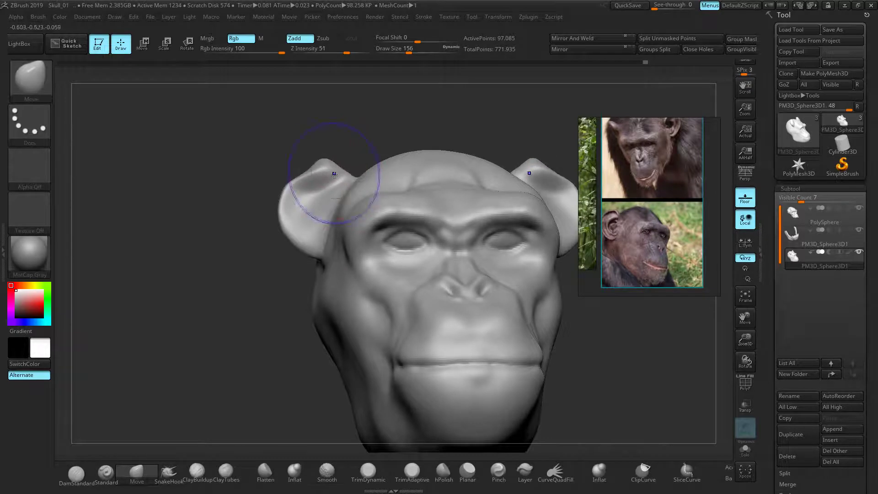
Step: Try smoothing the upper part of the ear, and undo the last two changes
{"action": "key", "text": "shift"}
{"action": "left_click_drag", "start_coordinate": [314, 192], "coordinate": [306, 176]}
{"action": "mouse_move", "coordinate": [197, 169]}
{"action": "left_mouse_down"}
{"action": "mouse_move", "coordinate": [293, 173]}
{"action": "mouse_move", "coordinate": [307, 166]}
{"action": "mouse_move", "coordinate": [298, 222]}
{"action": "mouse_move", "coordinate": [327, 189]}
{"action": "left_mouse_up"}
{"action": "key", "text": "ctrl+z"}
{"action": "key", "text": "ctrl+z"}
Step: Bend and thin the ear from the side with the Move brush and remesh the head
{"action": "left_click_drag", "start_coordinate": [201, 189], "coordinate": [270, 188]}
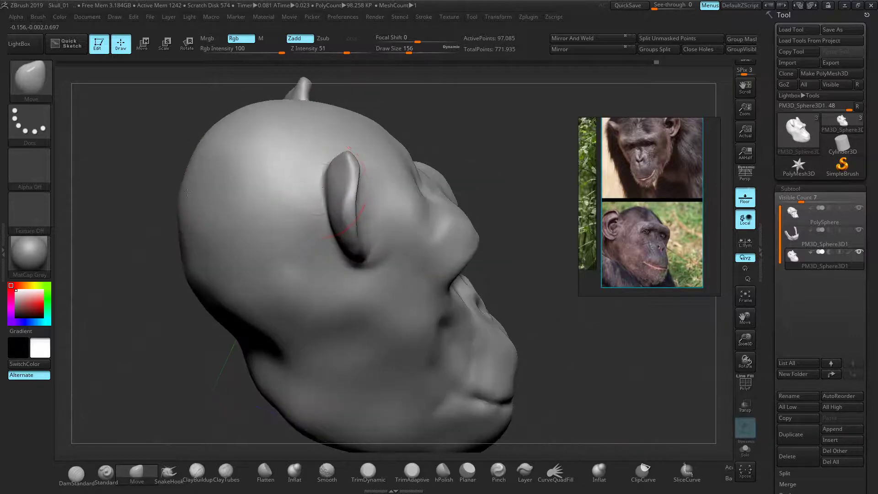
{"action": "mouse_move", "coordinate": [327, 186]}
{"action": "left_mouse_down"}
{"action": "mouse_move", "coordinate": [339, 186]}
{"action": "mouse_move", "coordinate": [356, 160]}
{"action": "left_mouse_up"}
{"action": "left_click_drag", "start_coordinate": [348, 211], "coordinate": [362, 208]}
{"action": "mouse_move", "coordinate": [131, 141]}
{"action": "left_mouse_down", "text": "ctrl"}
{"action": "mouse_move", "coordinate": [154, 176]}
{"action": "mouse_move", "coordinate": [124, 168]}
{"action": "left_mouse_up", "text": "ctrl"}
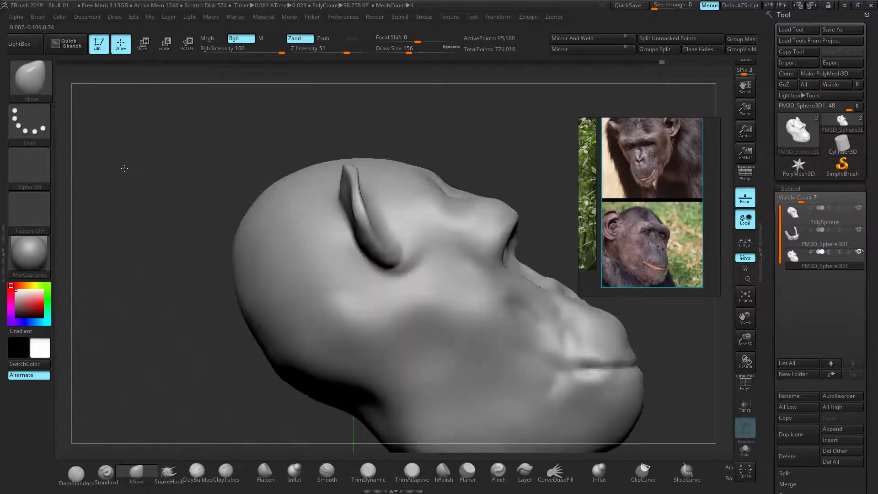
Step: Smooth the upper edges of both ears and even out their rounded outline
{"action": "left_click_drag", "start_coordinate": [204, 197], "coordinate": [151, 166]}
{"action": "mouse_move", "coordinate": [250, 197]}
{"action": "left_mouse_down", "text": "shift"}
{"action": "mouse_move", "coordinate": [284, 176]}
{"action": "mouse_move", "coordinate": [211, 141]}
{"action": "mouse_move", "coordinate": [213, 161]}
{"action": "left_mouse_up", "text": "shift"}
{"action": "mouse_move", "coordinate": [451, 139]}
{"action": "left_mouse_down", "text": "shift"}
{"action": "mouse_move", "coordinate": [488, 161]}
{"action": "mouse_move", "coordinate": [476, 140]}
{"action": "left_mouse_up", "text": "shift"}
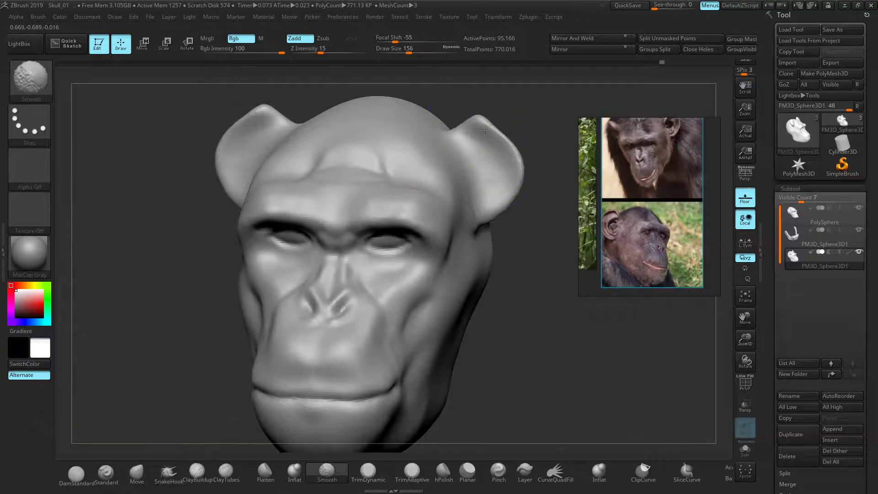
{"action": "mouse_move", "coordinate": [477, 132]}
{"action": "left_mouse_down", "text": "shift"}
{"action": "mouse_move", "coordinate": [479, 120]}
{"action": "mouse_move", "coordinate": [472, 128]}
{"action": "mouse_move", "coordinate": [510, 135]}
{"action": "mouse_move", "coordinate": [467, 126]}
{"action": "left_mouse_up", "text": "shift"}
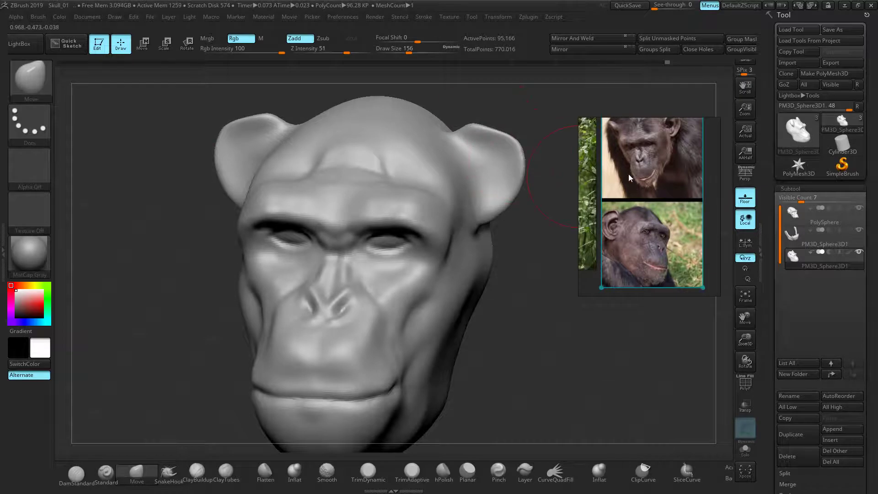
Step: Reframe the reference photos and pull the middle of the ear toward the head with the Move brush at draw size 236
{"action": "middle_click_drag", "start_coordinate": [629, 178], "coordinate": [615, 197]}
{"action": "left_click_drag", "start_coordinate": [498, 209], "coordinate": [495, 218]}
{"action": "left_click_drag", "start_coordinate": [545, 254], "coordinate": [506, 286]}
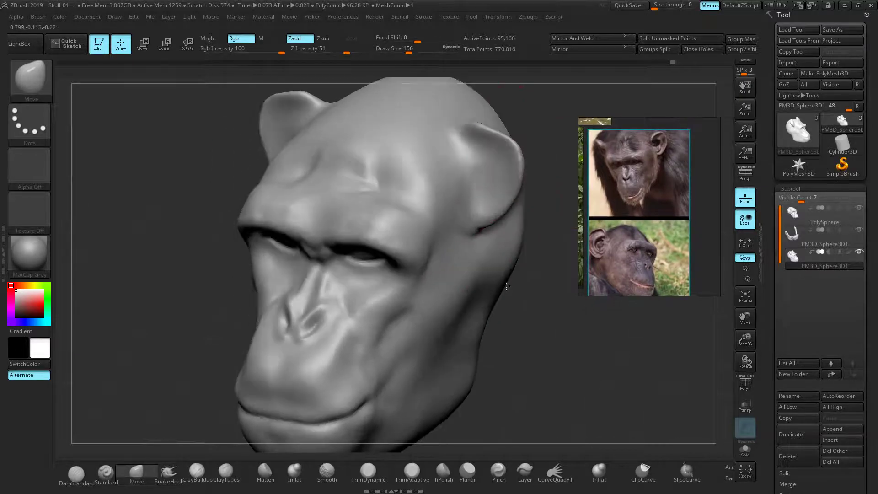
{"action": "key", "text": "bracketright"}
{"action": "key", "text": "bracketright"}
{"action": "key", "text": "bracketright"}
{"action": "key", "text": "bracketright"}
{"action": "left_click_drag", "start_coordinate": [486, 201], "coordinate": [474, 199]}
Step: Tilt the upper ear forward and shift its lower base from the side with the Move brush
{"action": "left_click_drag", "start_coordinate": [537, 325], "coordinate": [457, 297], "text": "shift"}
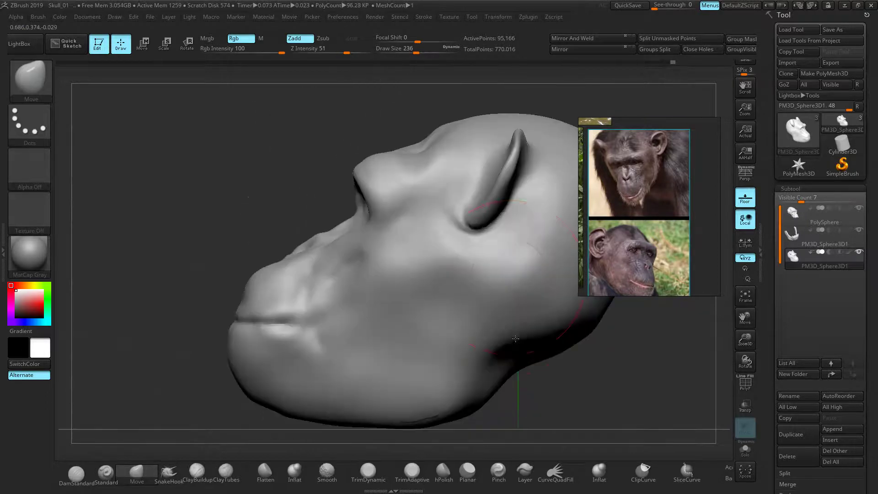
{"action": "left_click_drag", "start_coordinate": [488, 215], "coordinate": [470, 223]}
{"action": "left_click_drag", "start_coordinate": [522, 150], "coordinate": [476, 130]}
{"action": "left_click_drag", "start_coordinate": [495, 182], "coordinate": [485, 185]}
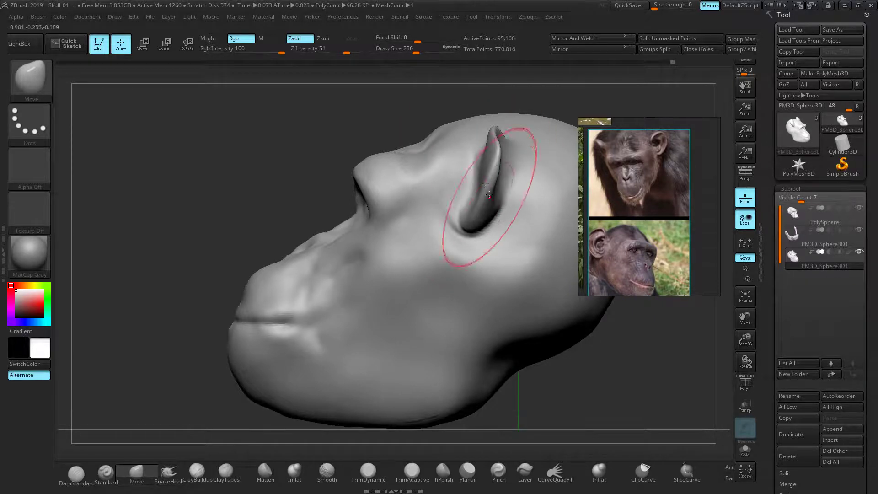
{"action": "left_click_drag", "start_coordinate": [272, 190], "coordinate": [402, 253]}
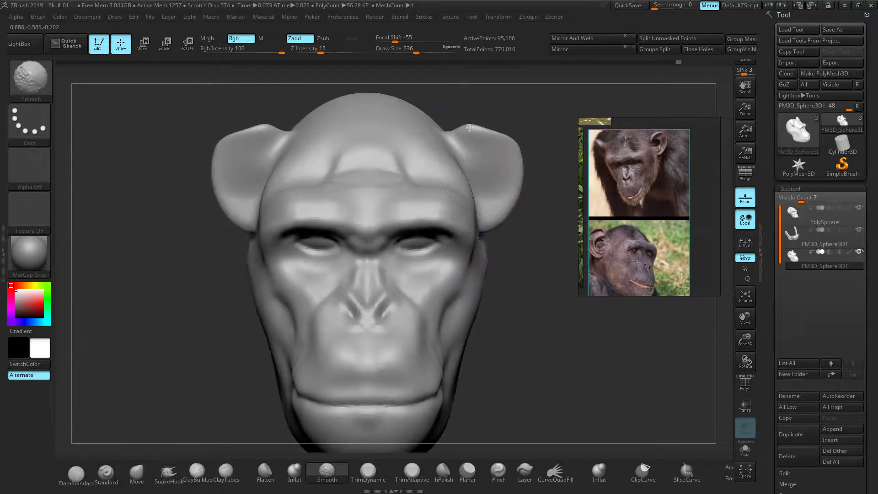
Step: Refine the ears' front silhouette with the Move brush at draw size 236, pulling their outer edges outward
{"action": "key", "text": "b"}
{"action": "key", "text": "m"}
{"action": "key", "text": "v"}
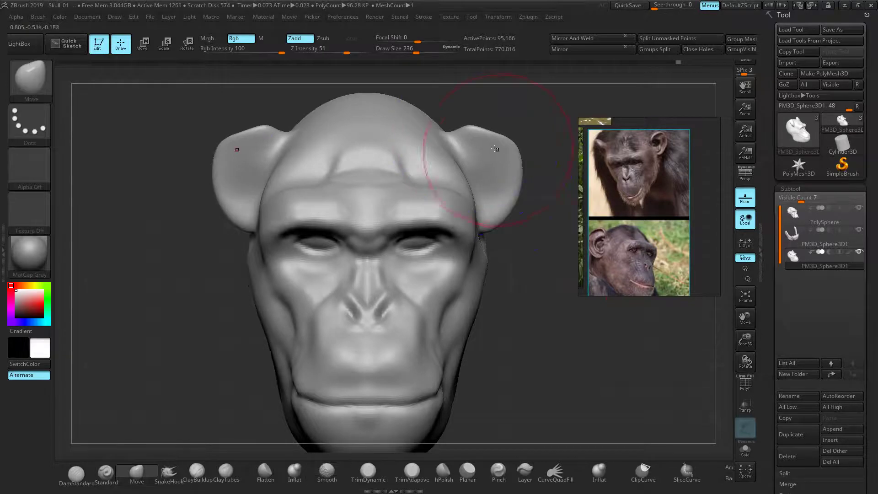
{"action": "mouse_move", "coordinate": [510, 153]}
{"action": "left_mouse_down"}
{"action": "mouse_move", "coordinate": [499, 198]}
{"action": "mouse_move", "coordinate": [541, 191]}
{"action": "mouse_move", "coordinate": [523, 188]}
{"action": "left_mouse_up"}
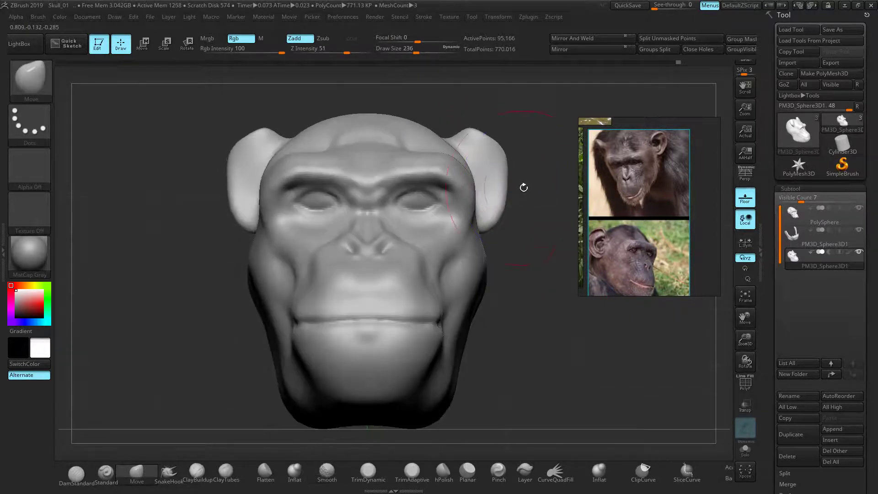
{"action": "left_click_drag", "start_coordinate": [492, 214], "coordinate": [486, 208]}
{"action": "left_click_drag", "start_coordinate": [496, 172], "coordinate": [508, 173]}
{"action": "left_click_drag", "start_coordinate": [474, 137], "coordinate": [471, 135]}
Step: Smooth the upper ear edges at draw size 52 with the Smooth brush's intensity set to 49
{"action": "key", "text": "bracketleft"}
{"action": "key", "text": "bracketleft"}
{"action": "key", "text": "bracketleft"}
{"action": "key", "text": "bracketleft"}
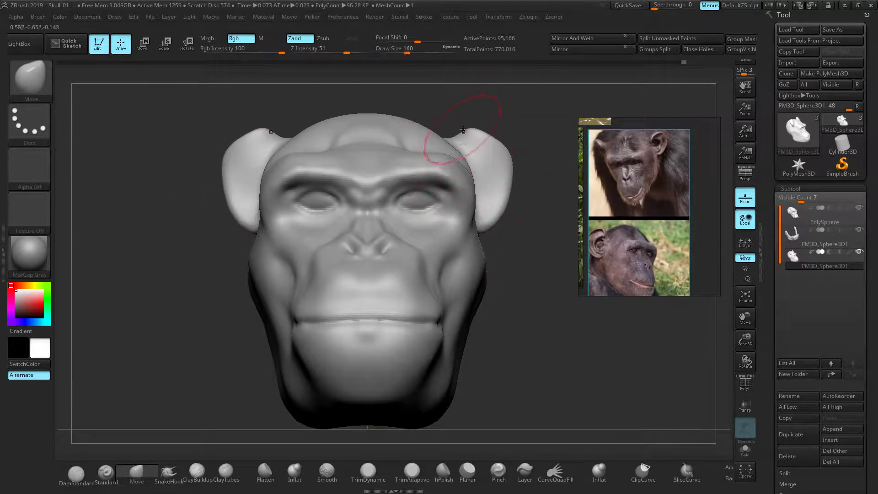
{"action": "key", "text": "shift"}
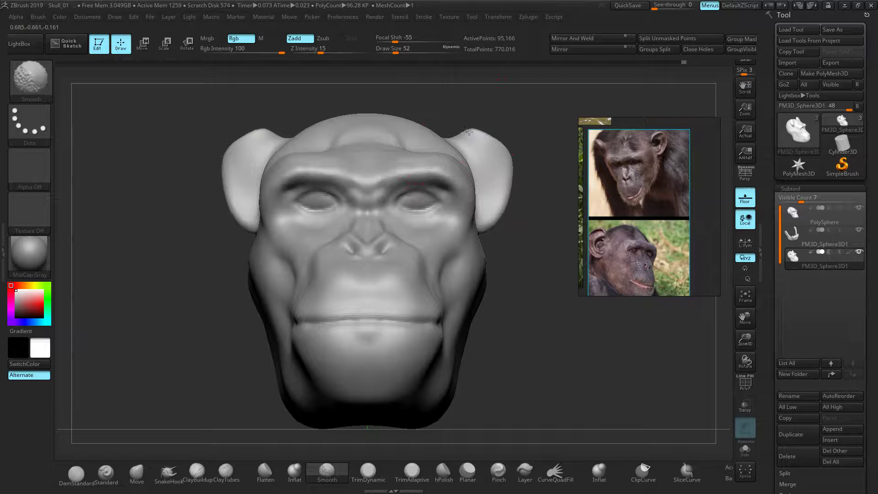
{"action": "left_click_drag", "start_coordinate": [322, 50], "coordinate": [345, 50], "text": "shift"}
{"action": "left_click_drag", "start_coordinate": [470, 134], "coordinate": [471, 128], "text": "shift"}
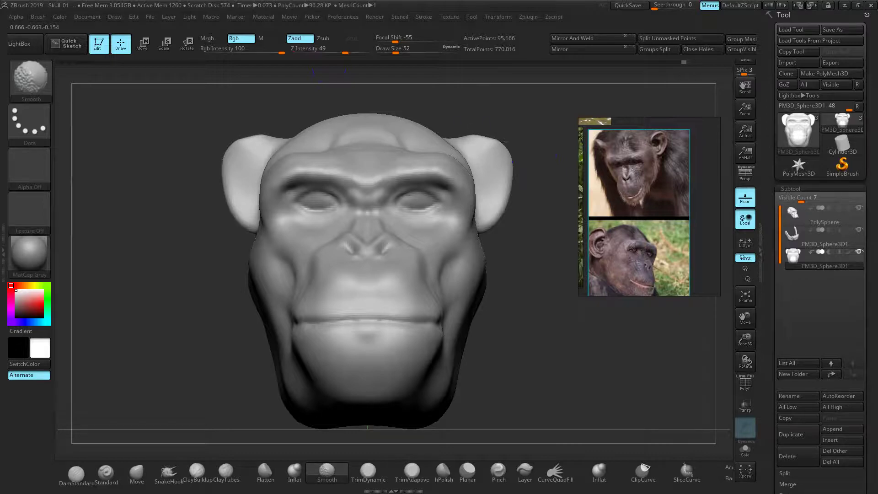
Step: Round the tops of the ears with the Move brush at draw size 120 and smooth the area around the ear base
{"action": "left_click", "coordinate": [136, 473]}
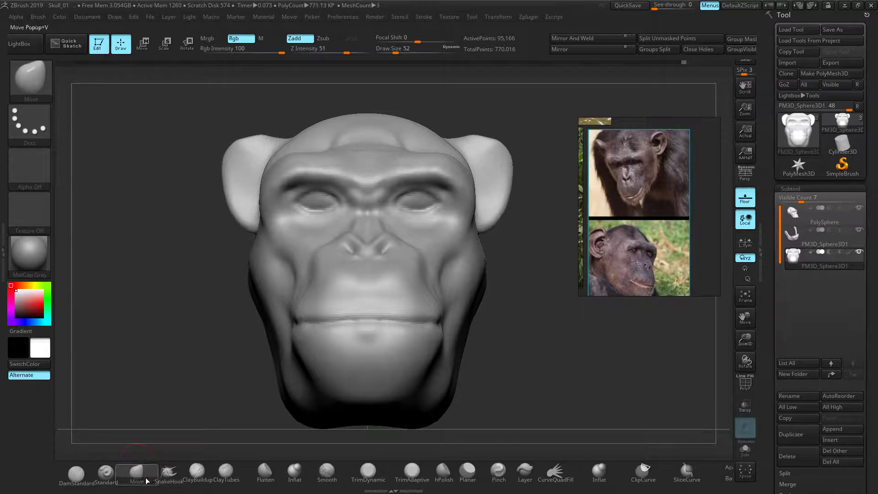
{"action": "key", "text": "bracketright"}
{"action": "mouse_move", "coordinate": [479, 145]}
{"action": "left_mouse_down"}
{"action": "mouse_move", "coordinate": [464, 131]}
{"action": "mouse_move", "coordinate": [487, 146]}
{"action": "mouse_move", "coordinate": [495, 170]}
{"action": "mouse_move", "coordinate": [502, 237]}
{"action": "mouse_move", "coordinate": [491, 297]}
{"action": "left_mouse_up"}
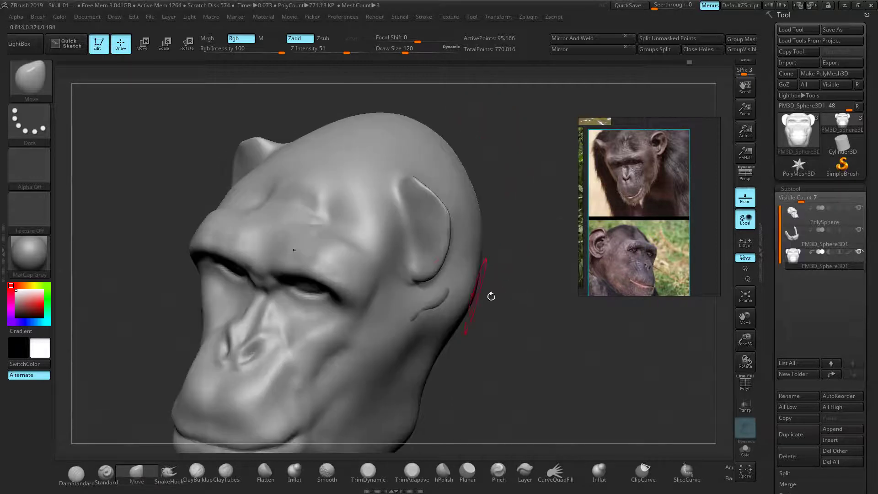
{"action": "mouse_move", "coordinate": [433, 315]}
{"action": "left_mouse_down", "text": "shift"}
{"action": "mouse_move", "coordinate": [440, 323]}
{"action": "mouse_move", "coordinate": [450, 288]}
{"action": "mouse_move", "coordinate": [419, 267]}
{"action": "left_mouse_up", "text": "shift"}
{"action": "left_click_drag", "start_coordinate": [531, 305], "coordinate": [457, 304]}
{"action": "left_click_drag", "start_coordinate": [404, 209], "coordinate": [491, 214]}
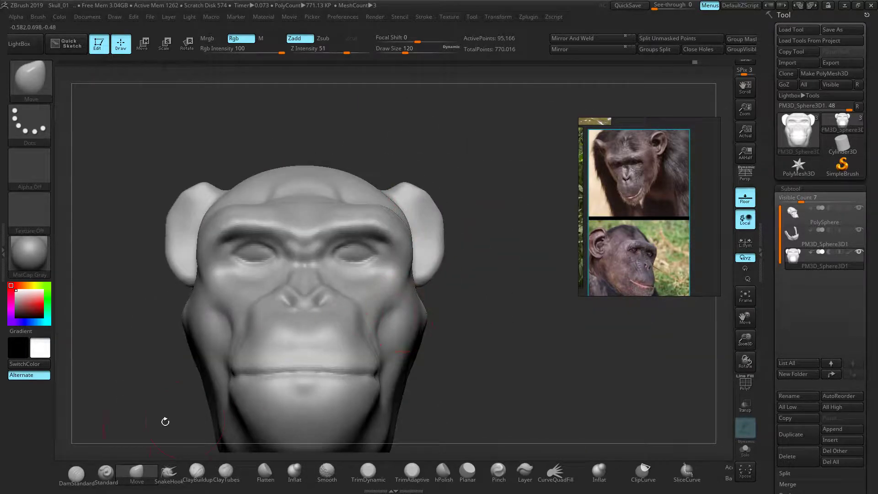
Step: Carve the inner rim and central folds of the ears with the DamStandard brush at draw size 40
{"action": "left_click", "coordinate": [76, 473]}
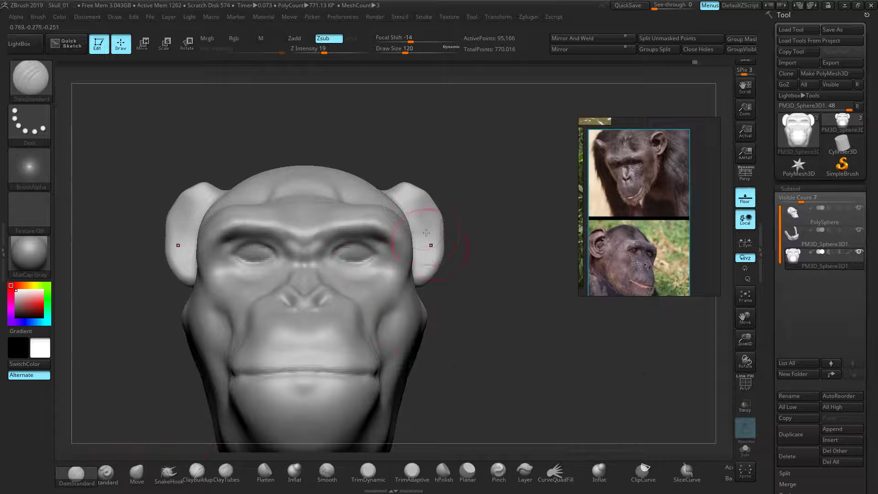
{"action": "key", "text": "bracketleft"}
{"action": "key", "text": "bracketleft"}
{"action": "key", "text": "bracketleft"}
{"action": "key", "text": "bracketleft"}
{"action": "key", "text": "bracketleft"}
{"action": "key", "text": "bracketleft"}
{"action": "key", "text": "bracketleft"}
{"action": "key", "text": "bracketleft"}
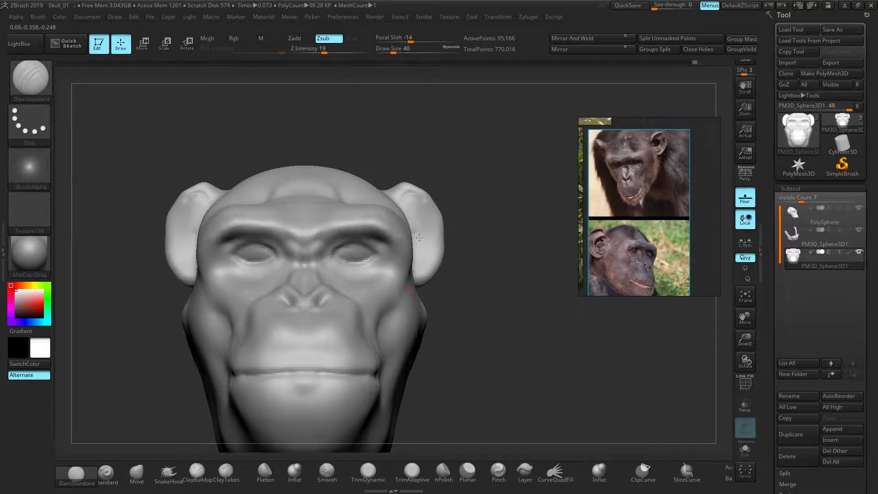
{"action": "left_click_drag", "start_coordinate": [474, 282], "coordinate": [427, 255]}
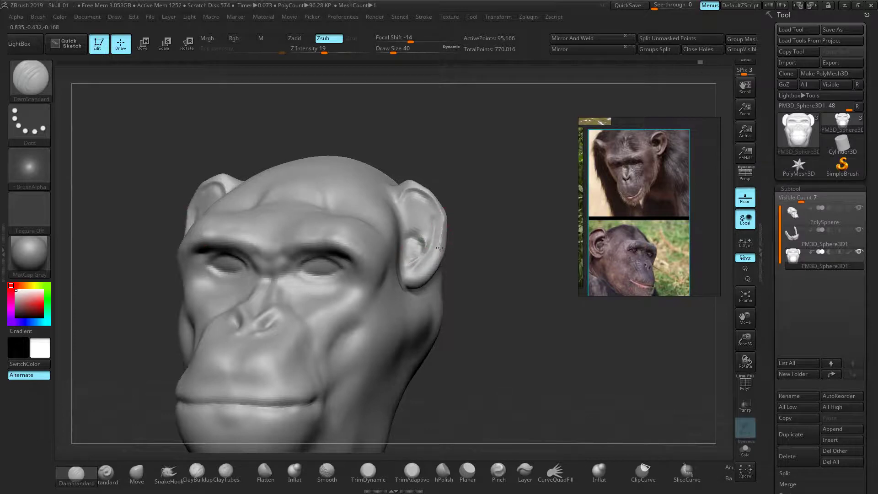
Step: Remesh the head and soften the carved folds inside the ears
{"action": "key", "text": "shift"}
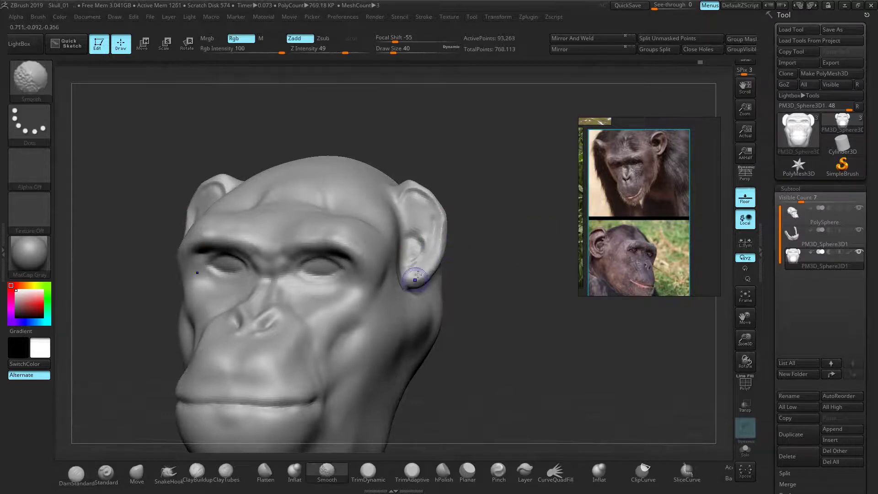
{"action": "mouse_move", "coordinate": [411, 204]}
{"action": "left_mouse_down"}
{"action": "mouse_move", "coordinate": [404, 200]}
{"action": "mouse_move", "coordinate": [431, 219]}
{"action": "mouse_move", "coordinate": [428, 235]}
{"action": "mouse_move", "coordinate": [414, 235]}
{"action": "left_mouse_up"}
{"action": "mouse_move", "coordinate": [531, 225]}
{"action": "left_mouse_down"}
{"action": "mouse_move", "coordinate": [539, 227]}
{"action": "mouse_move", "coordinate": [479, 284]}
{"action": "mouse_move", "coordinate": [443, 295]}
{"action": "mouse_move", "coordinate": [478, 312]}
{"action": "mouse_move", "coordinate": [461, 292]}
{"action": "mouse_move", "coordinate": [474, 273]}
{"action": "mouse_move", "coordinate": [524, 278]}
{"action": "mouse_move", "coordinate": [493, 279]}
{"action": "mouse_move", "coordinate": [482, 232]}
{"action": "left_mouse_up"}
{"action": "right_click_drag", "start_coordinate": [482, 231], "coordinate": [488, 236], "text": "ctrl"}
{"action": "left_click_drag", "start_coordinate": [488, 236], "coordinate": [494, 243], "text": "alt"}
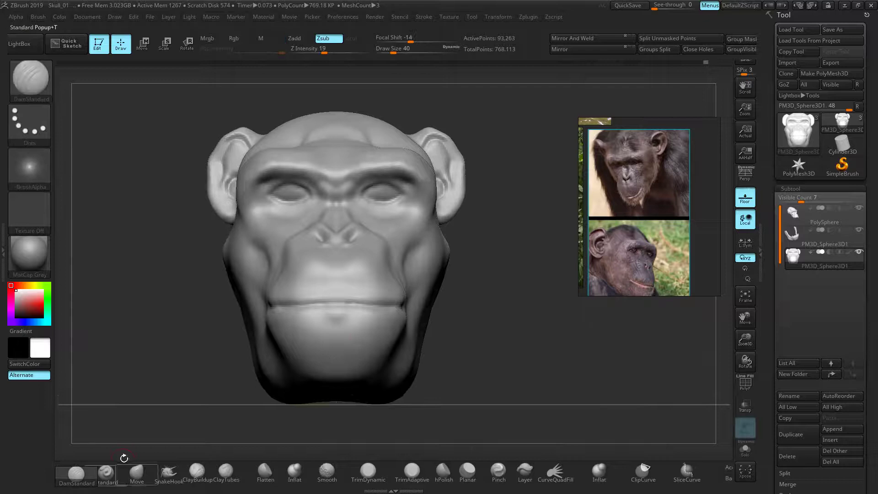
Step: Widen the upper and outer parts of the ears and shape their lobes with the Move brush at draw size 164
{"action": "left_click", "coordinate": [136, 472]}
{"action": "key", "text": "bracketright"}
{"action": "key", "text": "bracketright"}
{"action": "key", "text": "bracketright"}
{"action": "key", "text": "bracketright"}
{"action": "key", "text": "bracketright"}
{"action": "key", "text": "bracketright"}
{"action": "key", "text": "bracketright"}
{"action": "key", "text": "bracketright"}
{"action": "key", "text": "bracketright"}
{"action": "key", "text": "bracketright"}
{"action": "key", "text": "bracketright"}
{"action": "key", "text": "bracketright"}
{"action": "left_click_drag", "start_coordinate": [449, 141], "coordinate": [454, 139]}
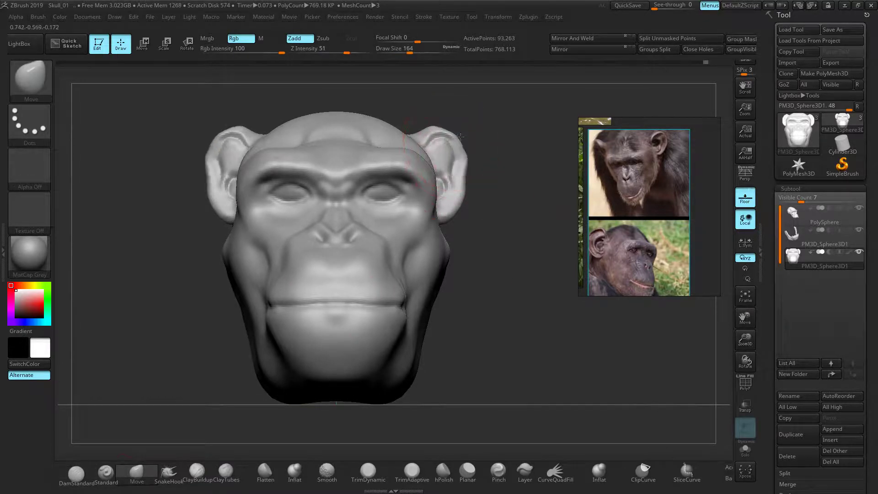
{"action": "left_click_drag", "start_coordinate": [447, 179], "coordinate": [453, 180]}
{"action": "left_click_drag", "start_coordinate": [461, 211], "coordinate": [448, 231]}
Step: Push the sides of the head below the ears inward with the Move brush and hide the overlapping PolySphere subtool
{"action": "left_click_drag", "start_coordinate": [227, 253], "coordinate": [236, 255]}
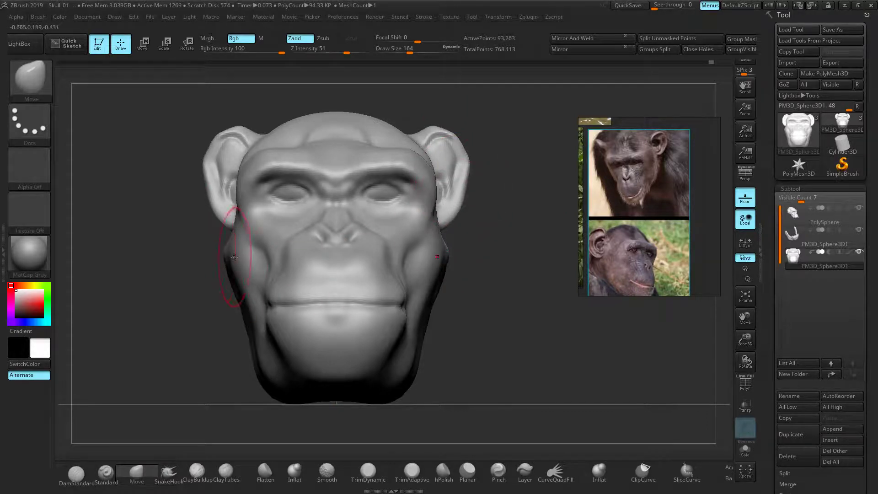
{"action": "mouse_move", "coordinate": [221, 259]}
{"action": "left_mouse_down"}
{"action": "mouse_move", "coordinate": [231, 272]}
{"action": "mouse_move", "coordinate": [260, 257]}
{"action": "left_mouse_up"}
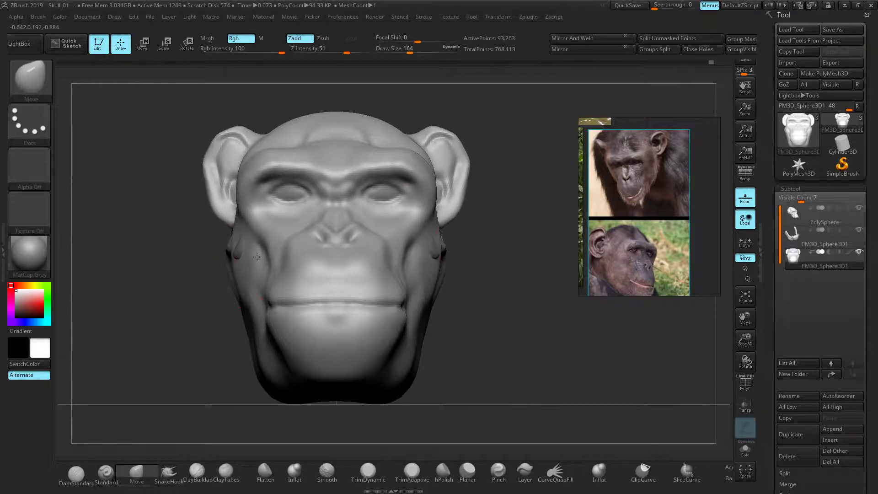
{"action": "left_click", "coordinate": [858, 208]}
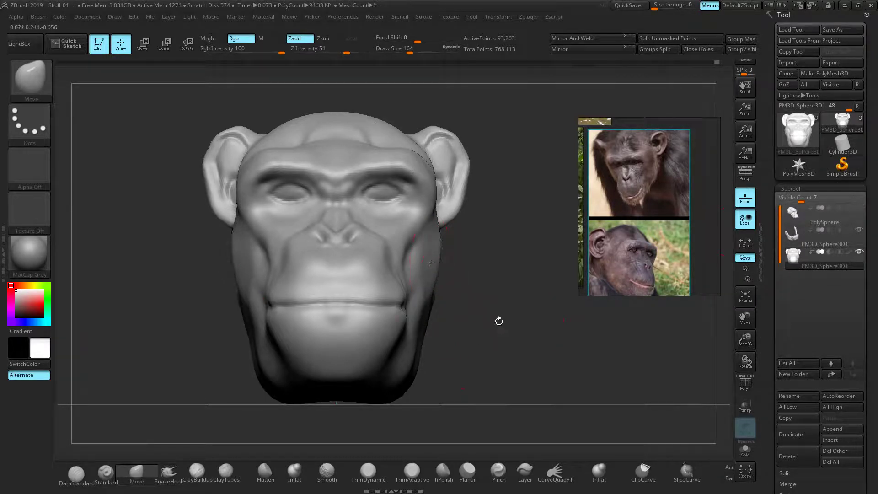
Step: Smooth the lower edge of the jaw in a three-quarter view
{"action": "left_click_drag", "start_coordinate": [497, 320], "coordinate": [459, 275]}
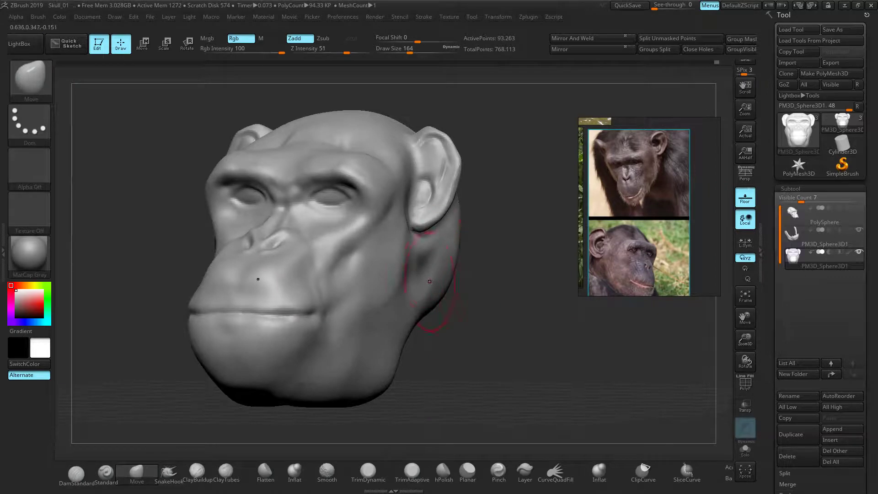
{"action": "mouse_move", "coordinate": [460, 318]}
{"action": "left_mouse_down", "text": "shift"}
{"action": "mouse_move", "coordinate": [475, 320]}
{"action": "mouse_move", "coordinate": [459, 329]}
{"action": "left_mouse_up", "text": "shift"}
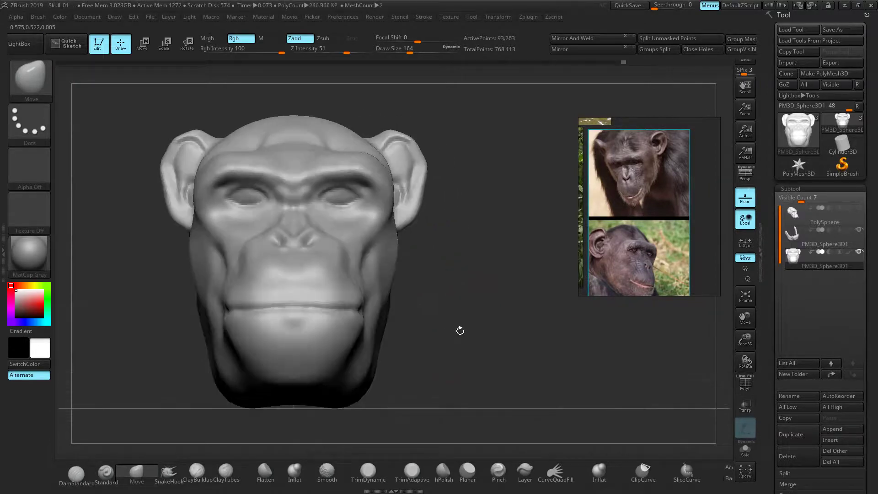
{"action": "mouse_move", "coordinate": [371, 300]}
{"action": "left_mouse_down"}
{"action": "mouse_move", "coordinate": [385, 288]}
{"action": "mouse_move", "coordinate": [383, 314]}
{"action": "mouse_move", "coordinate": [405, 317]}
{"action": "mouse_move", "coordinate": [408, 309]}
{"action": "left_mouse_up"}
{"action": "left_click_drag", "start_coordinate": [413, 340], "coordinate": [450, 338]}
{"action": "mouse_move", "coordinate": [388, 363]}
{"action": "left_mouse_down"}
{"action": "mouse_move", "coordinate": [371, 377]}
{"action": "mouse_move", "coordinate": [347, 373]}
{"action": "mouse_move", "coordinate": [366, 371]}
{"action": "mouse_move", "coordinate": [379, 387]}
{"action": "left_mouse_up"}
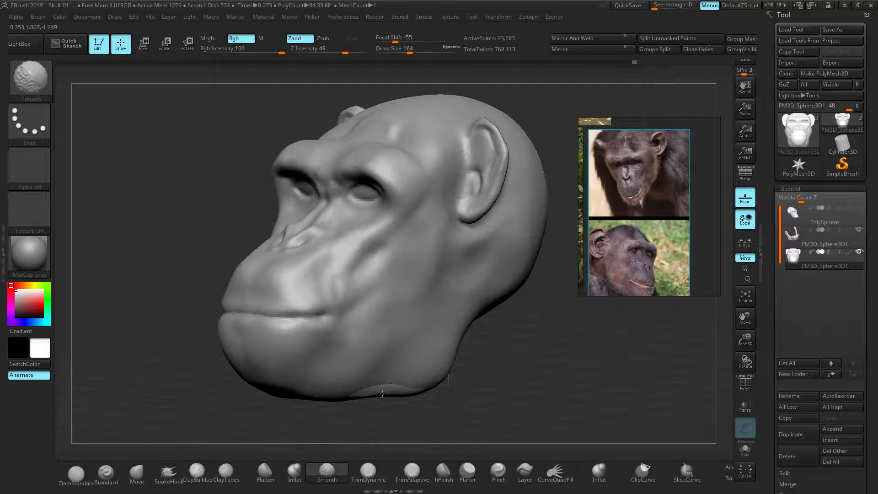
Step: Reshape the underside of the jaw and chin from the side with the Move brush
{"action": "mouse_move", "coordinate": [176, 306]}
{"action": "left_mouse_down"}
{"action": "mouse_move", "coordinate": [122, 290]}
{"action": "mouse_move", "coordinate": [106, 310]}
{"action": "left_mouse_up"}
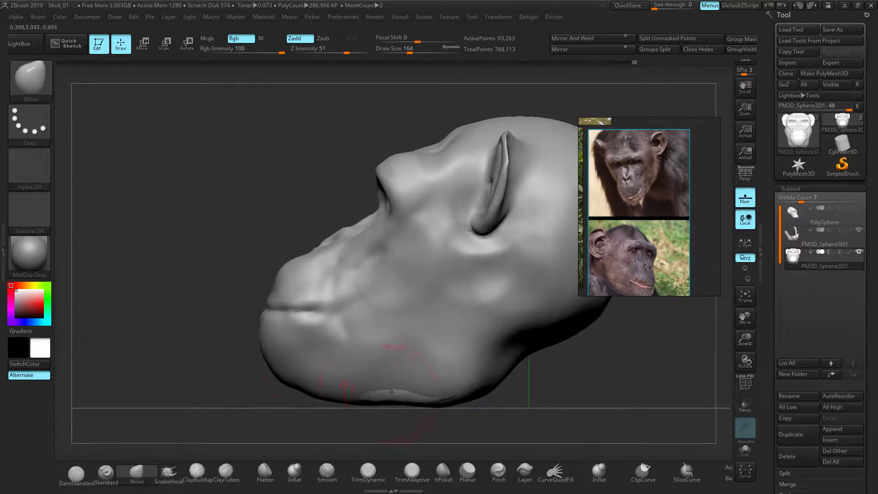
{"action": "left_click_drag", "start_coordinate": [401, 395], "coordinate": [384, 394]}
{"action": "mouse_move", "coordinate": [330, 398]}
{"action": "left_mouse_down"}
{"action": "mouse_move", "coordinate": [278, 376]}
{"action": "mouse_move", "coordinate": [312, 379]}
{"action": "mouse_move", "coordinate": [309, 385]}
{"action": "left_mouse_up"}
{"action": "mouse_move", "coordinate": [306, 386]}
{"action": "right_mouse_down"}
{"action": "mouse_move", "coordinate": [411, 338]}
{"action": "mouse_move", "coordinate": [433, 289]}
{"action": "mouse_move", "coordinate": [443, 308]}
{"action": "mouse_move", "coordinate": [435, 291]}
{"action": "mouse_move", "coordinate": [503, 309]}
{"action": "right_mouse_up"}
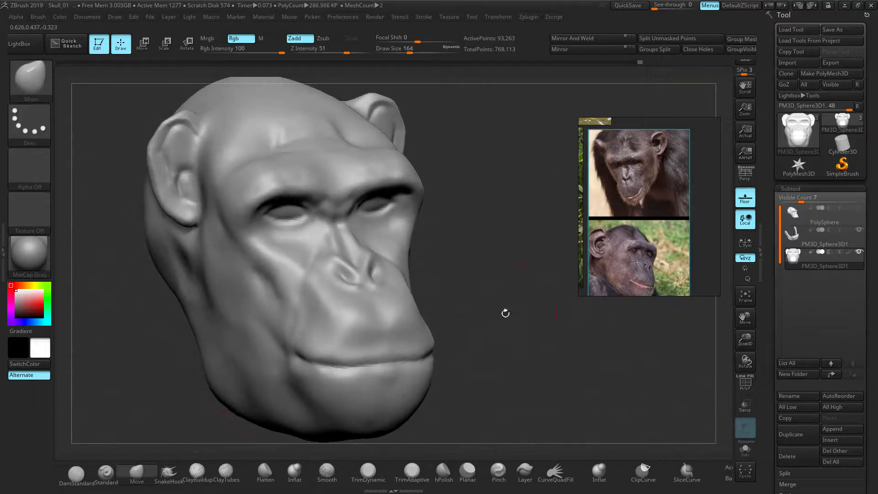
Step: Carve a short crease in the cheek beside the muzzle with the DamStandard brush at draw size 164
{"action": "left_click", "coordinate": [77, 473]}
{"action": "left_click_drag", "start_coordinate": [277, 297], "coordinate": [284, 318]}
{"action": "mouse_move", "coordinate": [452, 247]}
{"action": "right_mouse_down"}
{"action": "mouse_move", "coordinate": [447, 232]}
{"action": "mouse_move", "coordinate": [478, 213]}
{"action": "mouse_move", "coordinate": [480, 243]}
{"action": "right_mouse_up"}
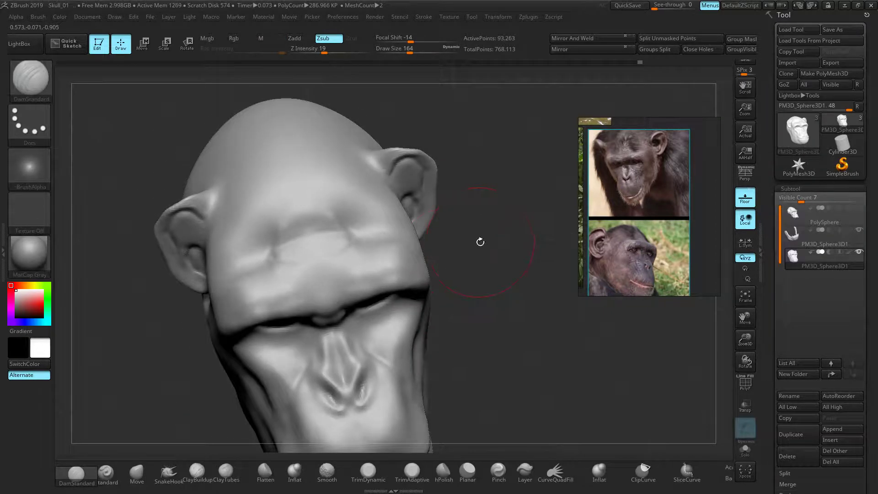
Step: Carve the crease where the top of the ear joins the head with the DamStandard brush at draw size 64
{"action": "key", "text": "bracketleft"}
{"action": "key", "text": "bracketleft"}
{"action": "key", "text": "bracketleft"}
{"action": "key", "text": "bracketleft"}
{"action": "key", "text": "bracketleft"}
{"action": "key", "text": "bracketleft"}
{"action": "key", "text": "bracketleft"}
{"action": "key", "text": "bracketleft"}
{"action": "key", "text": "bracketleft"}
{"action": "key", "text": "bracketleft"}
{"action": "right_click_drag", "start_coordinate": [374, 145], "coordinate": [392, 146]}
{"action": "left_click_drag", "start_coordinate": [396, 144], "coordinate": [374, 149]}
{"action": "right_click_drag", "start_coordinate": [335, 162], "coordinate": [202, 240]}
{"action": "left_click_drag", "start_coordinate": [383, 146], "coordinate": [368, 153]}
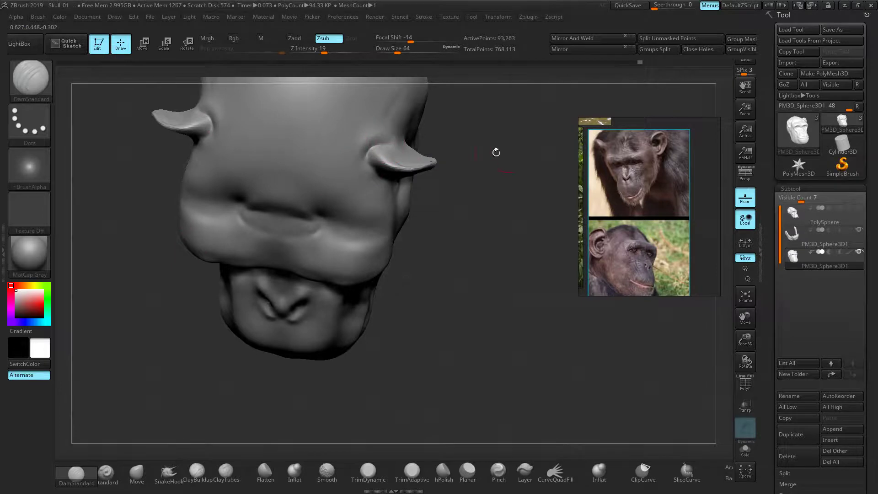
Step: Deepen the groove around the ear base from above and behind, and define the fold along the upper rim
{"action": "left_click_drag", "start_coordinate": [496, 151], "coordinate": [368, 160]}
{"action": "left_click_drag", "start_coordinate": [462, 146], "coordinate": [394, 221]}
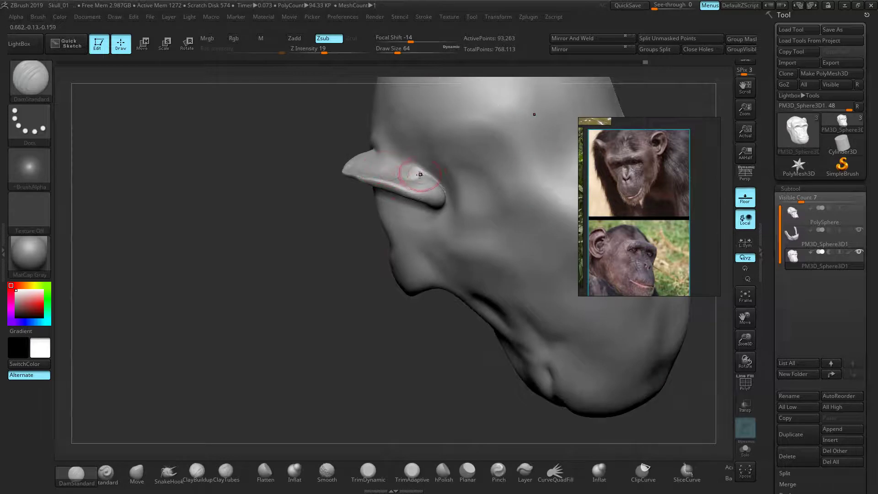
{"action": "left_click_drag", "start_coordinate": [250, 225], "coordinate": [269, 261]}
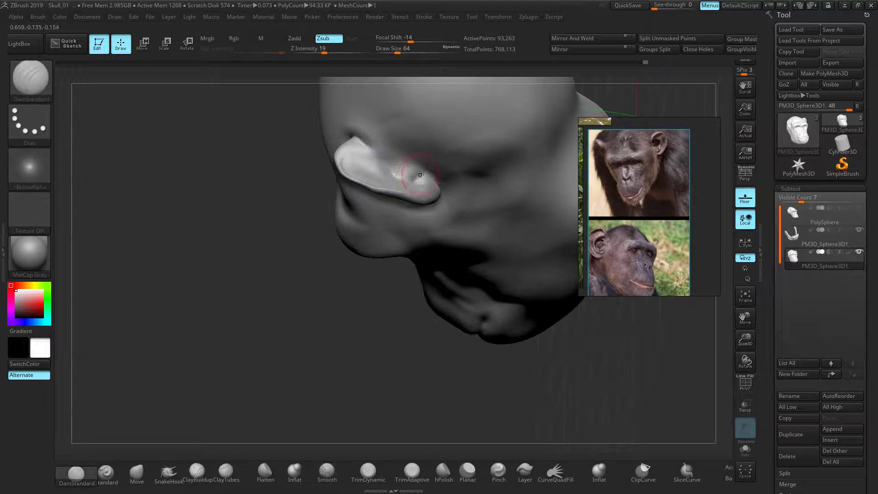
{"action": "mouse_move", "coordinate": [246, 236]}
{"action": "left_mouse_down"}
{"action": "mouse_move", "coordinate": [348, 228]}
{"action": "mouse_move", "coordinate": [417, 176]}
{"action": "left_mouse_up"}
{"action": "mouse_move", "coordinate": [500, 242]}
{"action": "left_mouse_down"}
{"action": "mouse_move", "coordinate": [497, 196]}
{"action": "mouse_move", "coordinate": [485, 181]}
{"action": "left_mouse_up"}
{"action": "mouse_move", "coordinate": [385, 151]}
{"action": "left_mouse_down"}
{"action": "mouse_move", "coordinate": [405, 146]}
{"action": "mouse_move", "coordinate": [390, 133]}
{"action": "mouse_move", "coordinate": [413, 146]}
{"action": "left_mouse_up"}
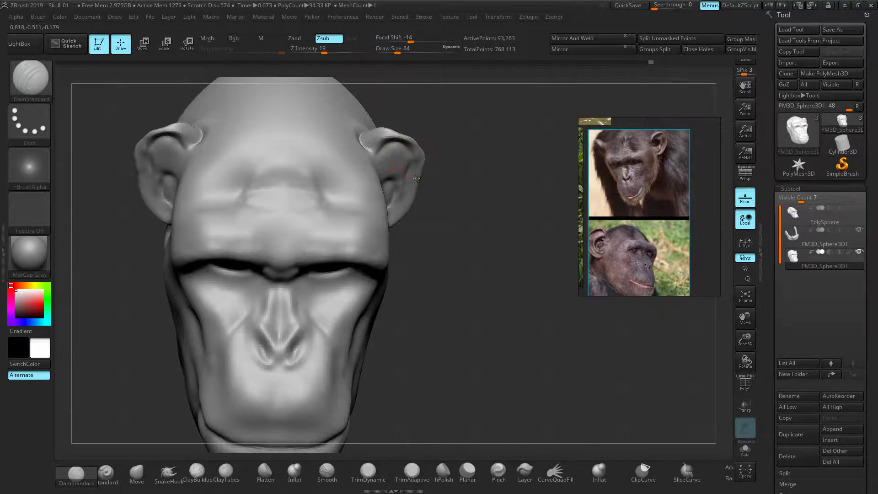
Step: Define the lower inner ear folds above the lobe with the DamStandard brush
{"action": "left_click_drag", "start_coordinate": [465, 204], "coordinate": [415, 195]}
{"action": "mouse_move", "coordinate": [390, 231]}
{"action": "left_mouse_down"}
{"action": "mouse_move", "coordinate": [405, 212]}
{"action": "mouse_move", "coordinate": [417, 159]}
{"action": "mouse_move", "coordinate": [392, 149]}
{"action": "mouse_move", "coordinate": [389, 211]}
{"action": "left_mouse_up"}
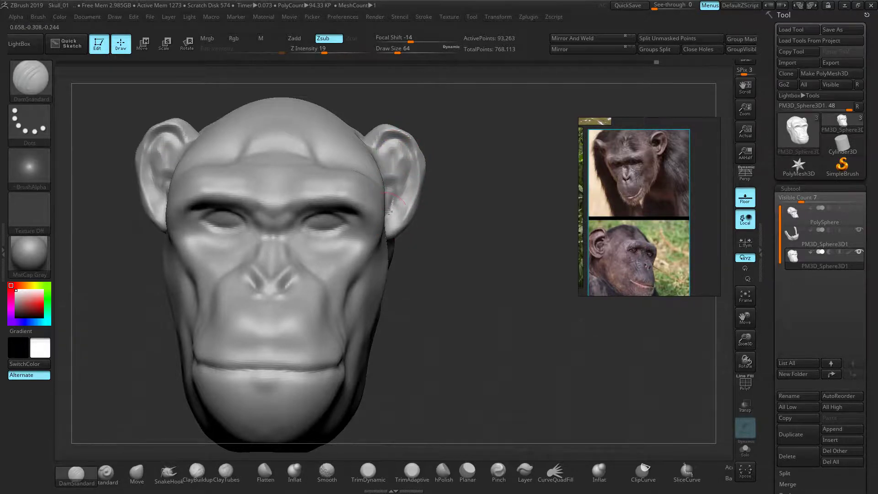
{"action": "left_click_drag", "start_coordinate": [498, 218], "coordinate": [417, 231]}
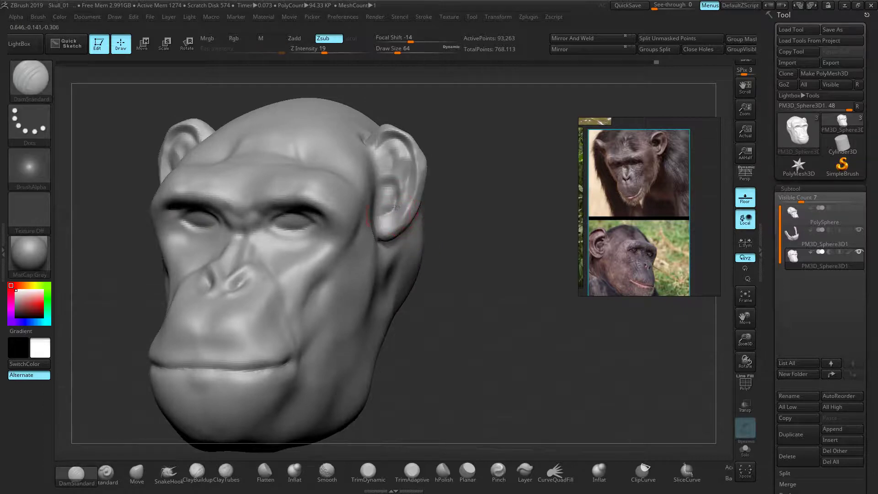
Step: Remesh the head and soften the upper rim of the ear
{"action": "left_click_drag", "start_coordinate": [463, 196], "coordinate": [482, 206], "text": "ctrl"}
{"action": "mouse_move", "coordinate": [422, 160]}
{"action": "left_mouse_down", "text": "shift"}
{"action": "mouse_move", "coordinate": [423, 202]}
{"action": "mouse_move", "coordinate": [398, 150]}
{"action": "left_mouse_up", "text": "shift"}
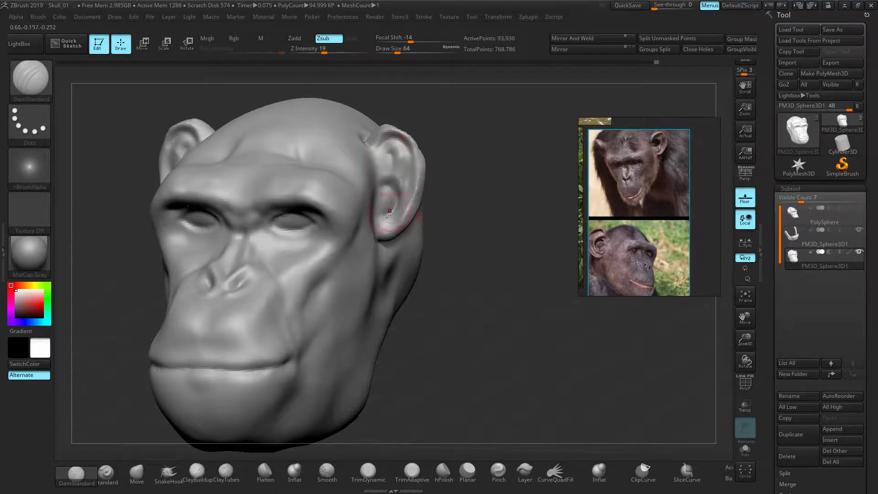
{"action": "left_click_drag", "start_coordinate": [435, 192], "coordinate": [499, 200]}
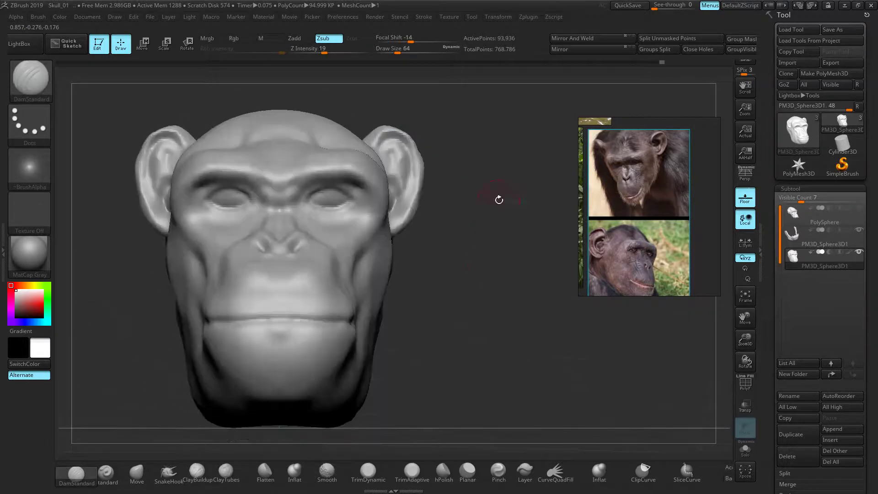
Step: Carve the creases between the brows and at the inner eye corners with the DamStandard brush at draw size 64
{"action": "left_click_drag", "start_coordinate": [471, 245], "coordinate": [480, 251]}
{"action": "right_click_drag", "start_coordinate": [480, 251], "coordinate": [487, 255], "text": "ctrl"}
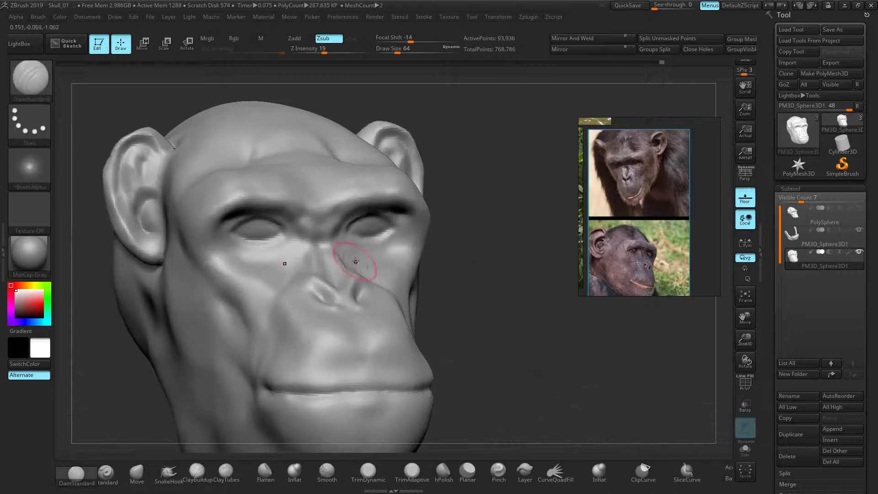
{"action": "mouse_move", "coordinate": [315, 245]}
{"action": "left_mouse_down"}
{"action": "mouse_move", "coordinate": [339, 278]}
{"action": "mouse_move", "coordinate": [322, 275]}
{"action": "mouse_move", "coordinate": [316, 226]}
{"action": "mouse_move", "coordinate": [330, 236]}
{"action": "left_mouse_up"}
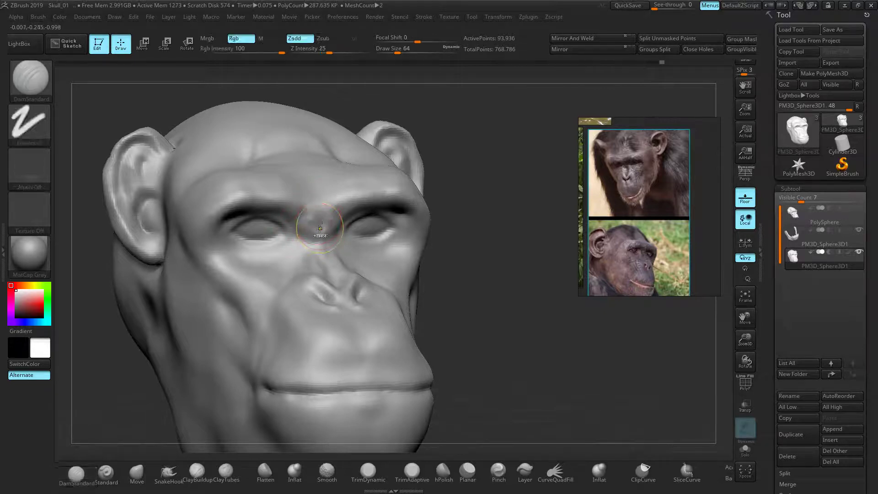
{"action": "key", "text": "ctrl+z"}
{"action": "left_click_drag", "start_coordinate": [242, 205], "coordinate": [220, 219]}
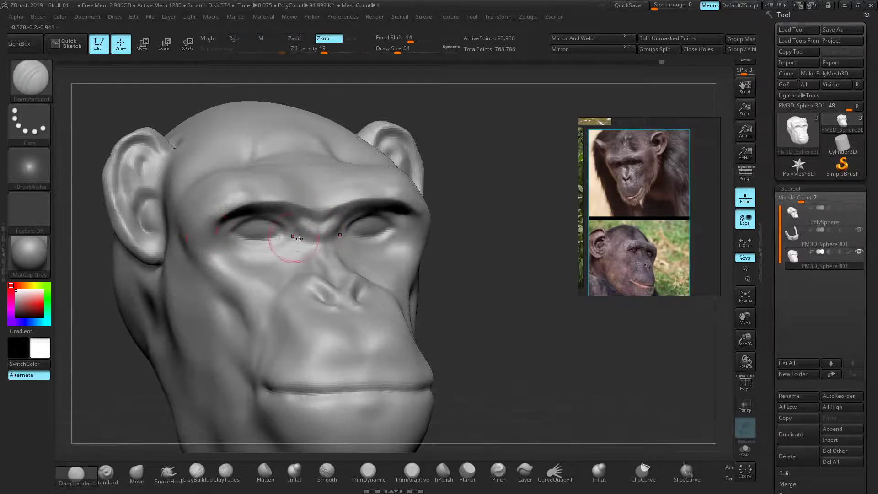
{"action": "key", "text": "ctrl+z"}
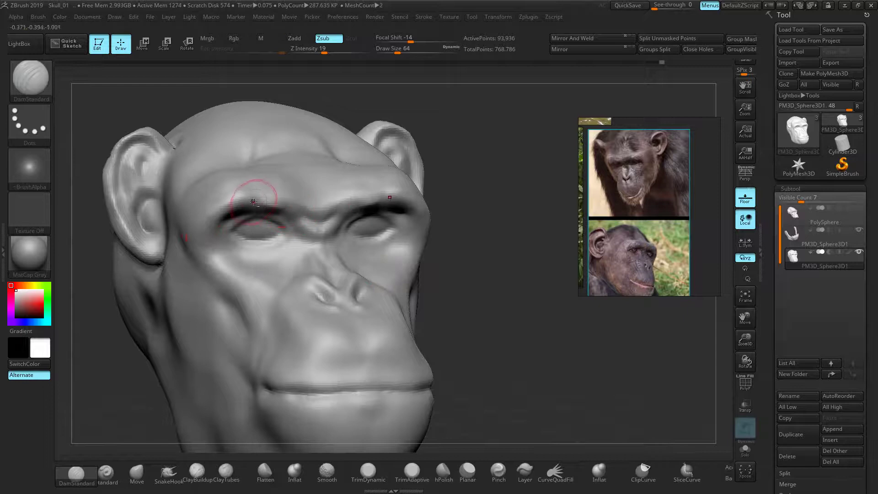
Step: Append a Sphere3D to the subtool list as the base for an eyeball
{"action": "left_click", "coordinate": [494, 245], "text": "ctrl+shift"}
{"action": "mouse_move", "coordinate": [493, 245]}
{"action": "left_mouse_down"}
{"action": "mouse_move", "coordinate": [514, 269]}
{"action": "mouse_move", "coordinate": [457, 264]}
{"action": "mouse_move", "coordinate": [415, 246]}
{"action": "left_mouse_up"}
{"action": "left_click_drag", "start_coordinate": [430, 383], "coordinate": [454, 387]}
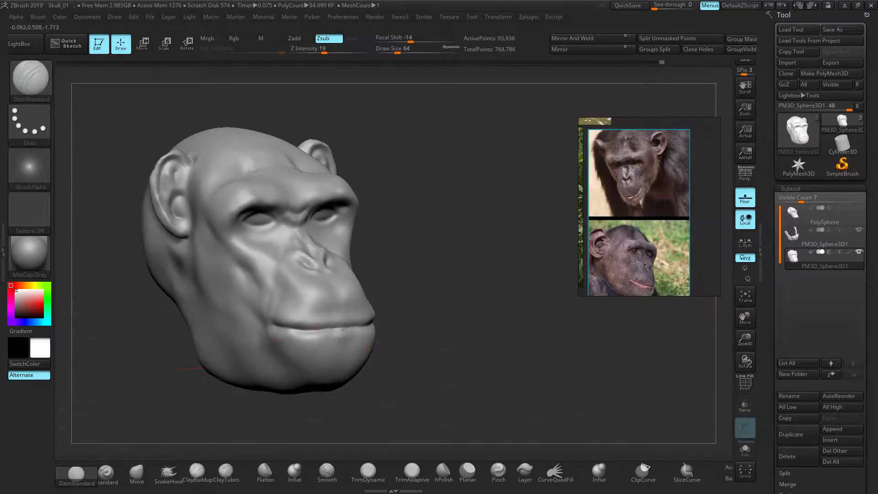
{"action": "left_click_drag", "start_coordinate": [465, 321], "coordinate": [441, 305], "text": "shift"}
{"action": "right_click_drag", "start_coordinate": [453, 282], "coordinate": [488, 295], "text": "ctrl"}
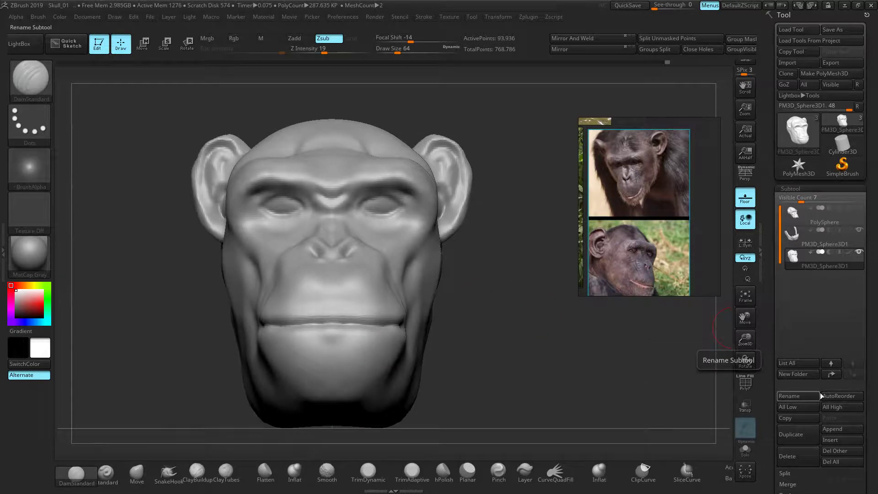
{"action": "left_click", "coordinate": [843, 429]}
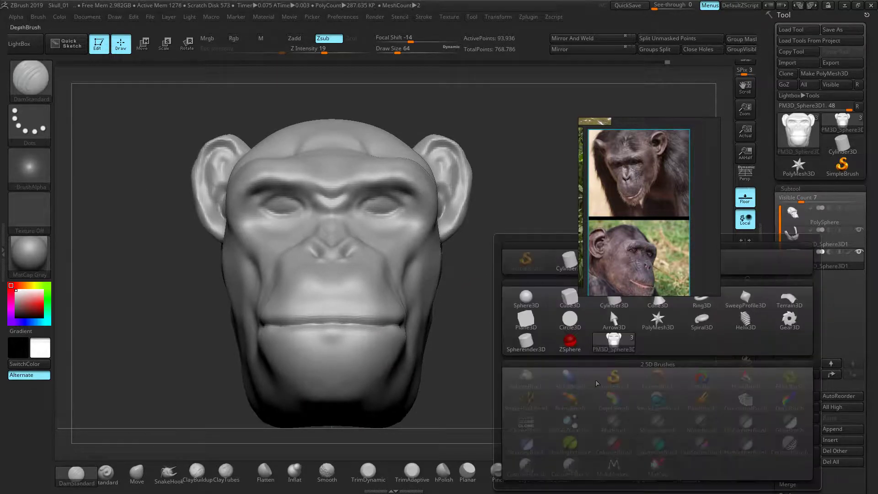
{"action": "left_click", "coordinate": [527, 299]}
Step: Select the appended sphere, scale it down to eyeball size and move it toward one eye socket
{"action": "key", "text": "w"}
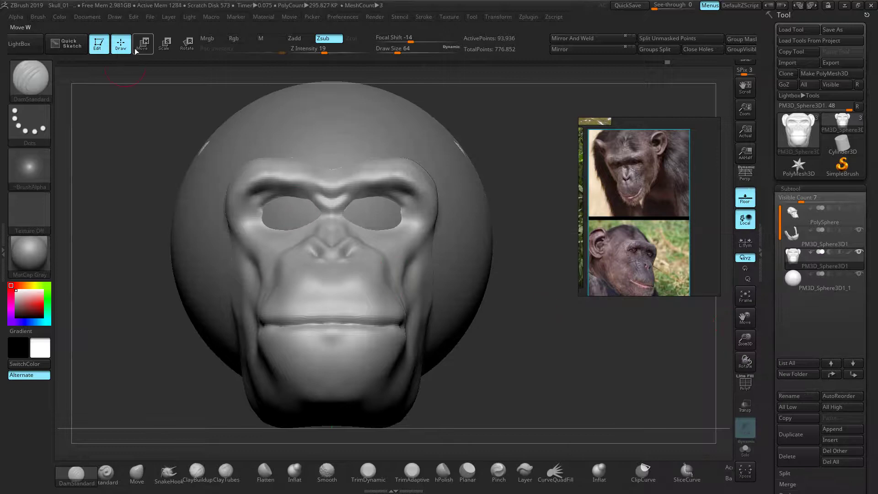
{"action": "left_click", "coordinate": [818, 280]}
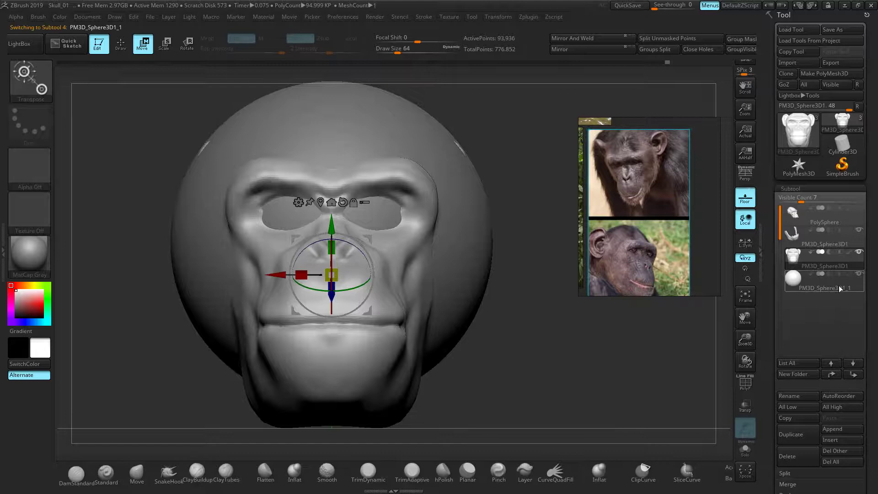
{"action": "left_click_drag", "start_coordinate": [331, 242], "coordinate": [296, 242]}
{"action": "left_click_drag", "start_coordinate": [172, 265], "coordinate": [101, 276]}
{"action": "left_click_drag", "start_coordinate": [265, 239], "coordinate": [424, 239]}
{"action": "left_click_drag", "start_coordinate": [349, 243], "coordinate": [330, 243]}
{"action": "left_click_drag", "start_coordinate": [428, 242], "coordinate": [501, 242]}
{"action": "left_click_drag", "start_coordinate": [450, 189], "coordinate": [450, 160]}
{"action": "left_click_drag", "start_coordinate": [490, 187], "coordinate": [343, 207]}
Step: Set the eyeball's depth and height inside the eye socket, aligning it from the side and front
{"action": "right_click_drag", "start_coordinate": [307, 270], "coordinate": [298, 356], "text": "ctrl"}
{"action": "right_click_drag", "start_coordinate": [526, 208], "coordinate": [480, 213], "text": "alt"}
{"action": "mouse_move", "coordinate": [293, 233]}
{"action": "left_mouse_down"}
{"action": "mouse_move", "coordinate": [275, 233]}
{"action": "mouse_move", "coordinate": [286, 232]}
{"action": "left_mouse_up"}
{"action": "right_click_drag", "start_coordinate": [287, 232], "coordinate": [402, 232]}
{"action": "left_click_drag", "start_coordinate": [394, 234], "coordinate": [217, 234]}
{"action": "right_click_drag", "start_coordinate": [362, 231], "coordinate": [221, 234]}
{"action": "left_click_drag", "start_coordinate": [220, 234], "coordinate": [210, 234]}
{"action": "right_click_drag", "start_coordinate": [210, 234], "coordinate": [230, 207]}
{"action": "left_click_drag", "start_coordinate": [243, 183], "coordinate": [243, 175]}
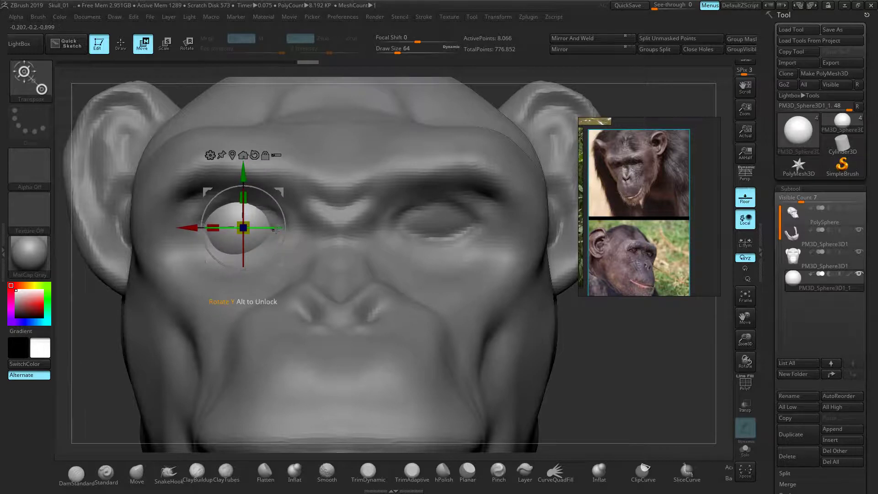
Step: Nudge the eyeball slightly toward the nose and upward to center it in the socket
{"action": "left_click_drag", "start_coordinate": [189, 228], "coordinate": [194, 227]}
{"action": "left_click_drag", "start_coordinate": [248, 176], "coordinate": [247, 171]}
{"action": "left_click_drag", "start_coordinate": [126, 291], "coordinate": [170, 315]}
{"action": "left_click_drag", "start_coordinate": [309, 225], "coordinate": [312, 226]}
{"action": "left_click_drag", "start_coordinate": [512, 274], "coordinate": [466, 306]}
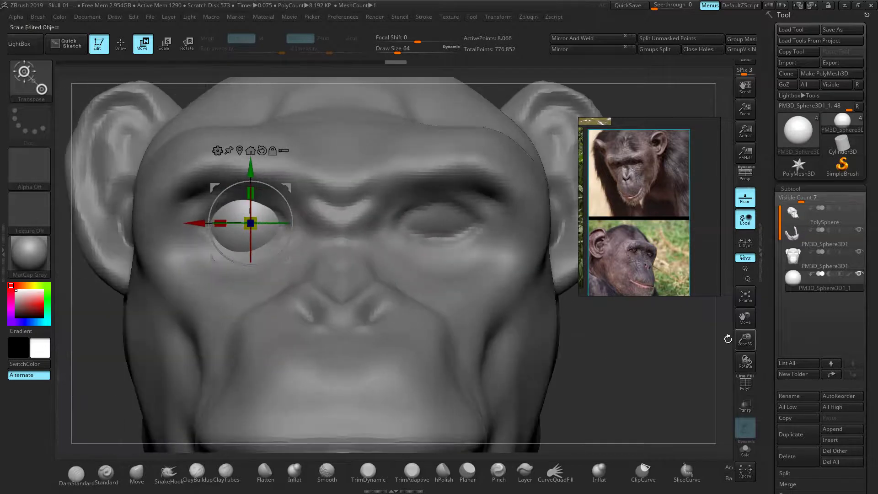
Step: Duplicate the eyeball, move the copy into the opposite socket and merge both spheres into one subtool
{"action": "left_click", "coordinate": [803, 435]}
{"action": "left_click_drag", "start_coordinate": [215, 226], "coordinate": [378, 220]}
{"action": "left_click", "coordinate": [847, 285]}
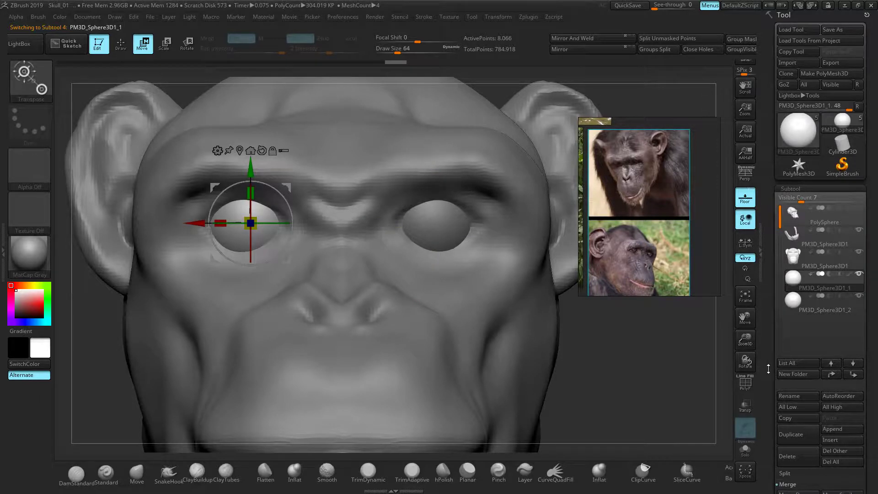
{"action": "left_click_drag", "start_coordinate": [768, 369], "coordinate": [771, 311]}
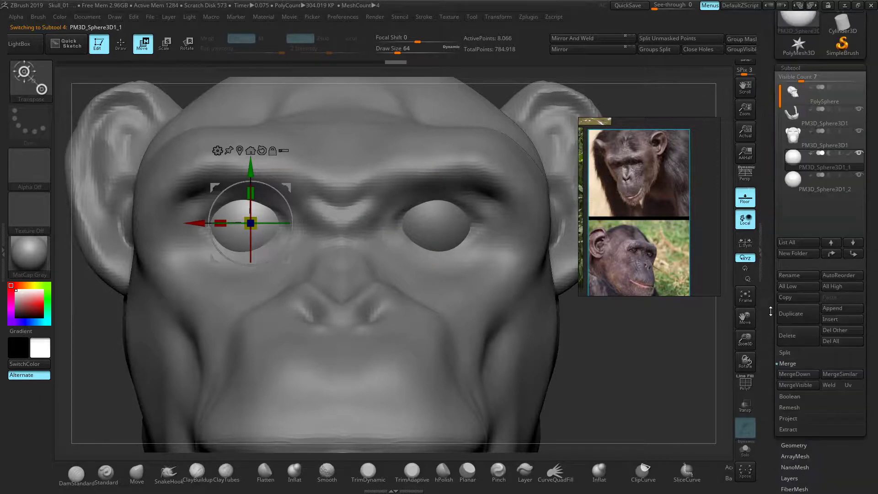
{"action": "left_click", "coordinate": [800, 373]}
{"action": "left_click", "coordinate": [714, 394]}
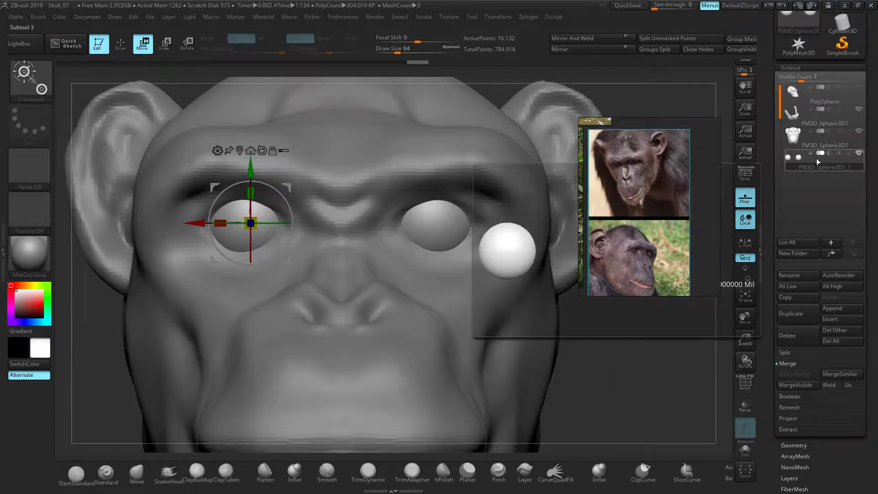
Step: Build up the upper and lower eyelids around the eyeballs on the head subtool with the DamStandard brush in Zadd mode
{"action": "left_click", "coordinate": [835, 138]}
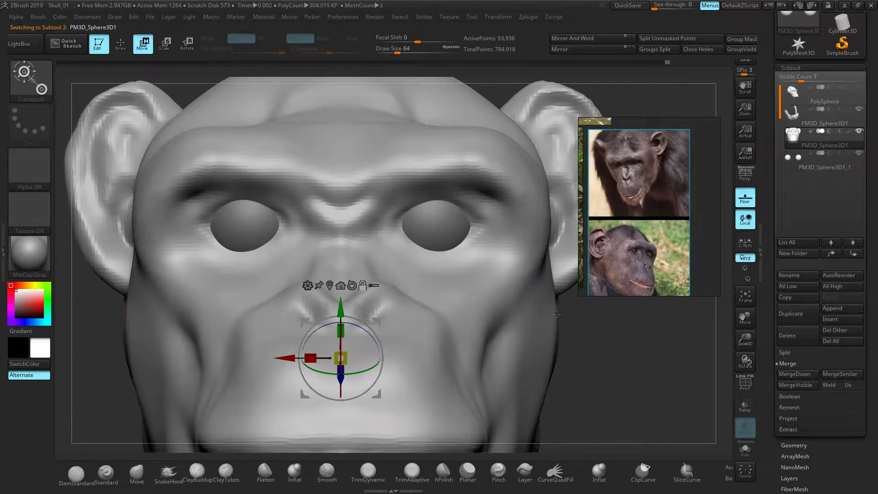
{"action": "left_click_drag", "start_coordinate": [567, 337], "coordinate": [582, 350], "text": "alt"}
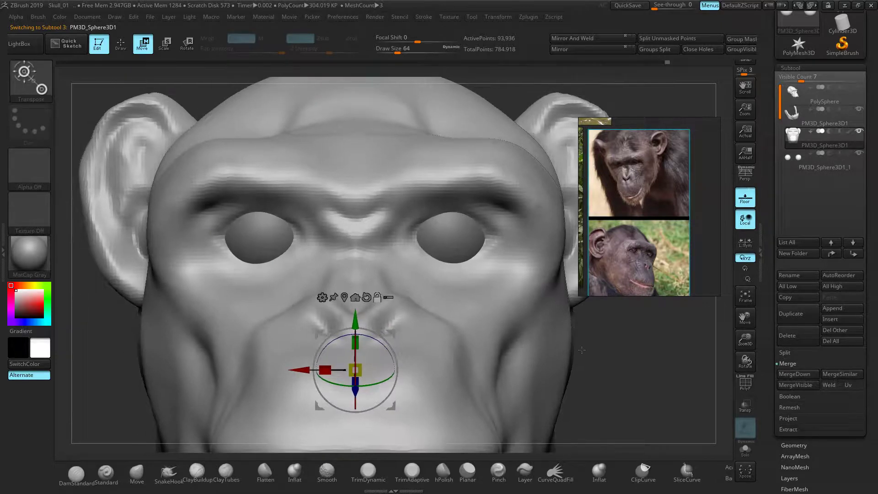
{"action": "left_click", "coordinate": [76, 473]}
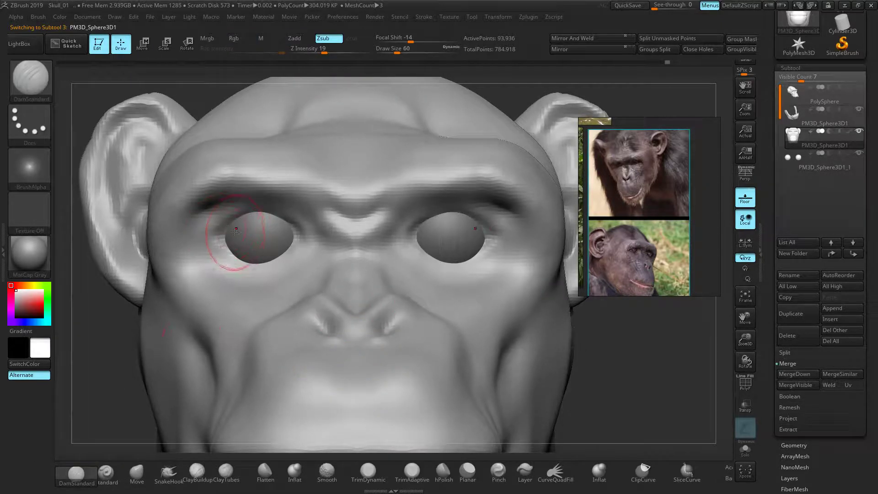
{"action": "left_click", "coordinate": [298, 49]}
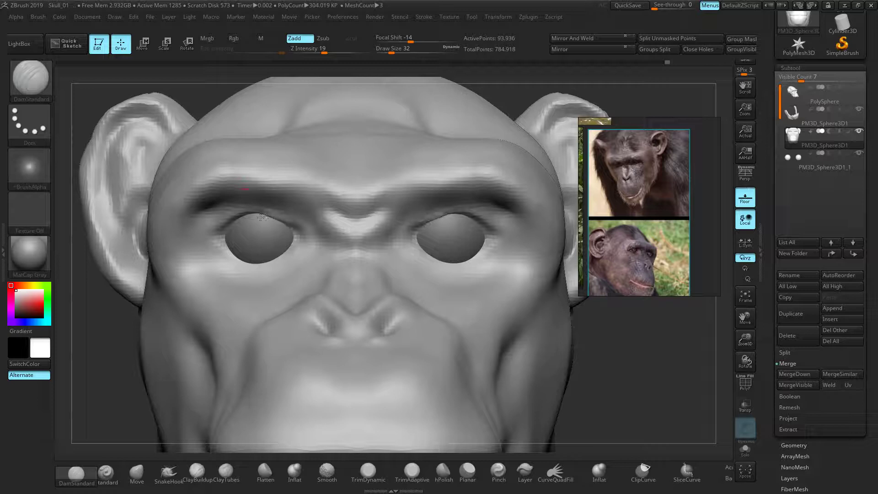
{"action": "mouse_move", "coordinate": [223, 230]}
{"action": "left_mouse_down"}
{"action": "mouse_move", "coordinate": [215, 247]}
{"action": "mouse_move", "coordinate": [289, 251]}
{"action": "left_mouse_up"}
{"action": "mouse_move", "coordinate": [224, 245]}
{"action": "left_mouse_down"}
{"action": "mouse_move", "coordinate": [284, 255]}
{"action": "mouse_move", "coordinate": [224, 249]}
{"action": "mouse_move", "coordinate": [254, 215]}
{"action": "mouse_move", "coordinate": [297, 231]}
{"action": "mouse_move", "coordinate": [293, 263]}
{"action": "mouse_move", "coordinate": [237, 269]}
{"action": "mouse_move", "coordinate": [250, 224]}
{"action": "mouse_move", "coordinate": [281, 225]}
{"action": "left_mouse_up"}
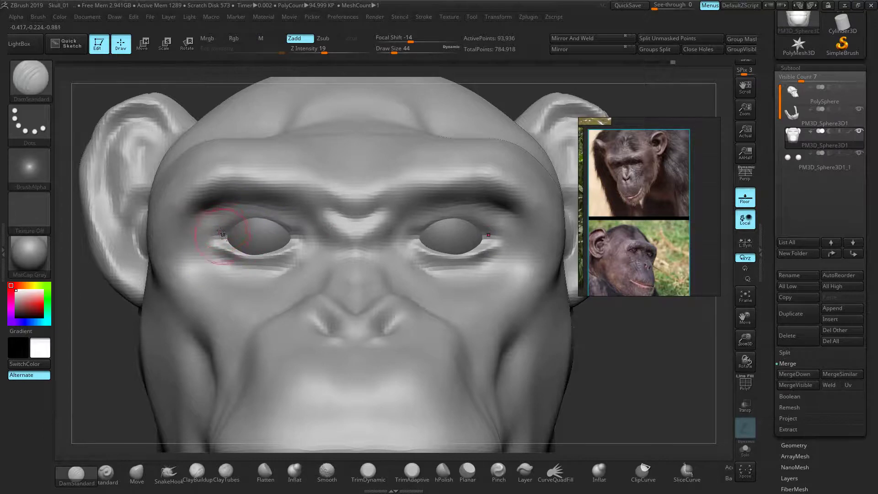
{"action": "left_click_drag", "start_coordinate": [228, 226], "coordinate": [215, 227]}
{"action": "mouse_move", "coordinate": [230, 258]}
{"action": "left_mouse_down"}
{"action": "mouse_move", "coordinate": [270, 262]}
{"action": "mouse_move", "coordinate": [292, 249]}
{"action": "left_mouse_up"}
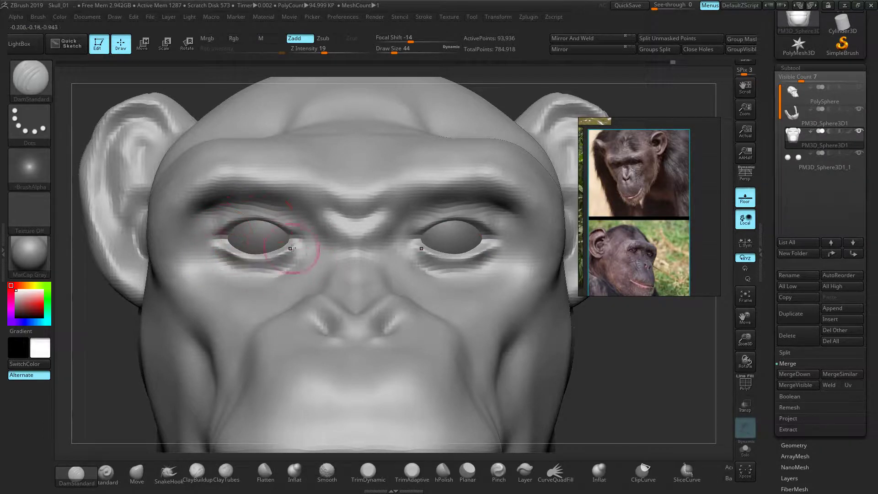
Step: Widen the eyeballs slightly with the Move brush at draw size 68
{"action": "left_click", "coordinate": [816, 167]}
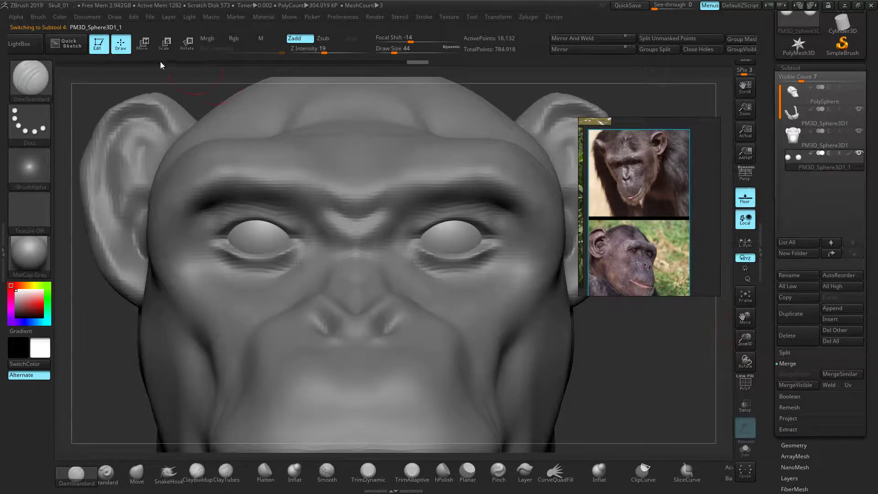
{"action": "left_click", "coordinate": [137, 471]}
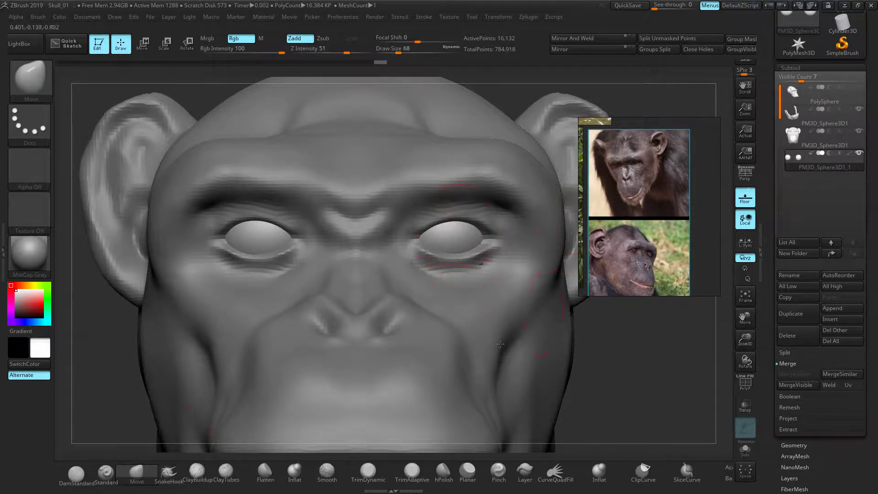
Step: Thicken the head's eyelids at the outer eye corners with DamStandard, then remesh the head and smooth the lids
{"action": "left_click", "coordinate": [821, 148]}
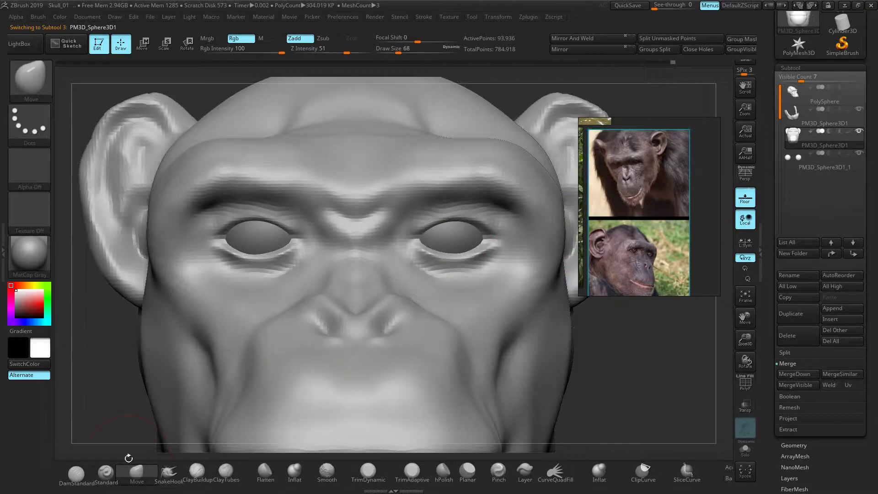
{"action": "left_click", "coordinate": [78, 480]}
{"action": "mouse_move", "coordinate": [212, 212]}
{"action": "left_mouse_down"}
{"action": "mouse_move", "coordinate": [328, 205]}
{"action": "mouse_move", "coordinate": [309, 238]}
{"action": "mouse_move", "coordinate": [320, 240]}
{"action": "mouse_move", "coordinate": [309, 268]}
{"action": "mouse_move", "coordinate": [302, 252]}
{"action": "mouse_move", "coordinate": [271, 259]}
{"action": "mouse_move", "coordinate": [218, 244]}
{"action": "left_mouse_up"}
{"action": "left_click_drag", "start_coordinate": [70, 350], "coordinate": [94, 366], "text": "ctrl"}
{"action": "mouse_move", "coordinate": [229, 259]}
{"action": "left_mouse_down", "text": "shift"}
{"action": "mouse_move", "coordinate": [288, 259]}
{"action": "mouse_move", "coordinate": [259, 214]}
{"action": "mouse_move", "coordinate": [237, 206]}
{"action": "left_mouse_up", "text": "shift"}
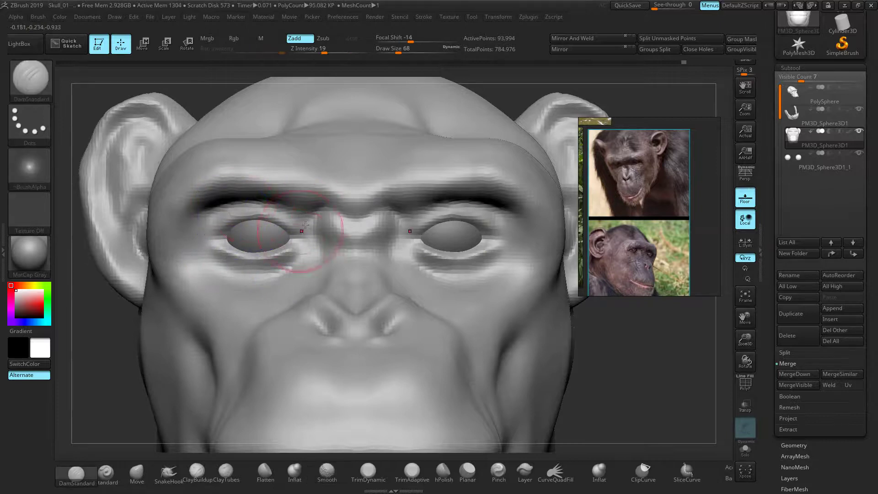
{"action": "mouse_move", "coordinate": [291, 244]}
{"action": "left_mouse_down", "text": "alt"}
{"action": "mouse_move", "coordinate": [210, 240]}
{"action": "mouse_move", "coordinate": [253, 215]}
{"action": "mouse_move", "coordinate": [281, 221]}
{"action": "mouse_move", "coordinate": [264, 215]}
{"action": "mouse_move", "coordinate": [213, 230]}
{"action": "left_mouse_up", "text": "alt"}
{"action": "key", "text": "ctrl+z"}
Step: Show the head's DynaMesh settings and remesh the head
{"action": "right_click_drag", "start_coordinate": [209, 274], "coordinate": [160, 320], "text": "ctrl"}
{"action": "right_click_drag", "start_coordinate": [160, 320], "coordinate": [247, 327]}
{"action": "right_click_drag", "start_coordinate": [535, 359], "coordinate": [518, 290], "text": "alt"}
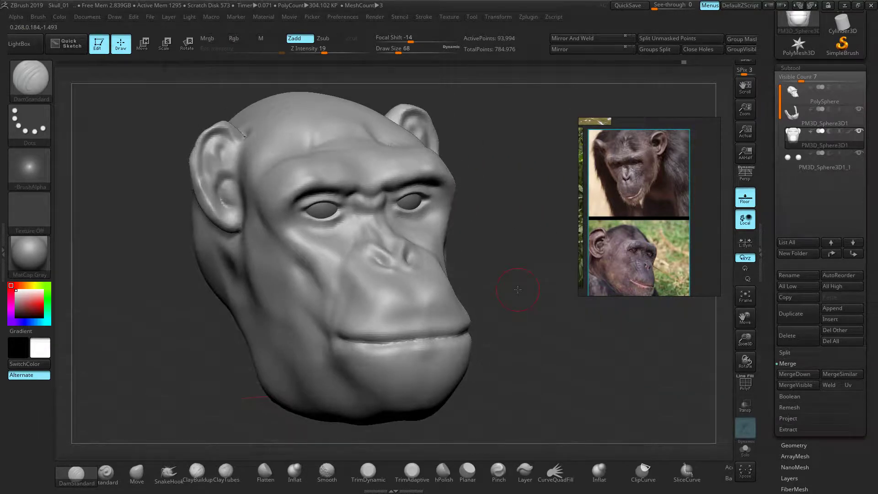
{"action": "left_click_drag", "start_coordinate": [765, 355], "coordinate": [766, 268]}
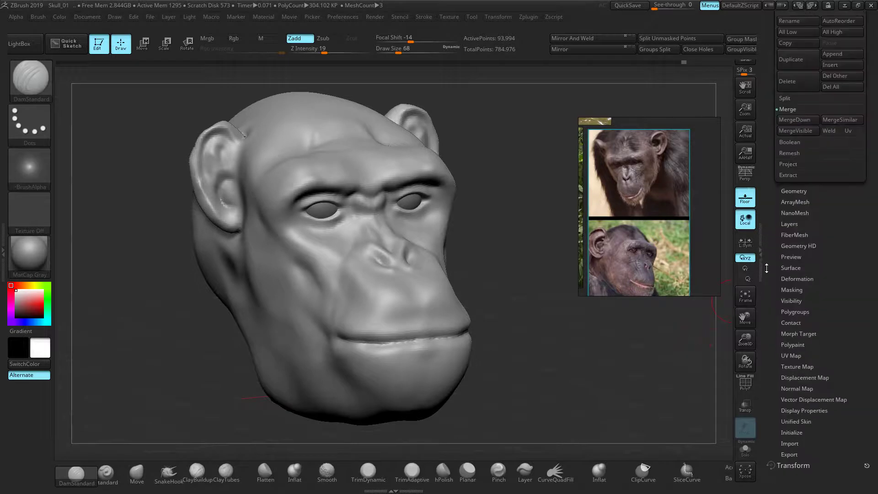
{"action": "left_click", "coordinate": [797, 191]}
{"action": "left_click_drag", "start_coordinate": [778, 154], "coordinate": [779, 345]}
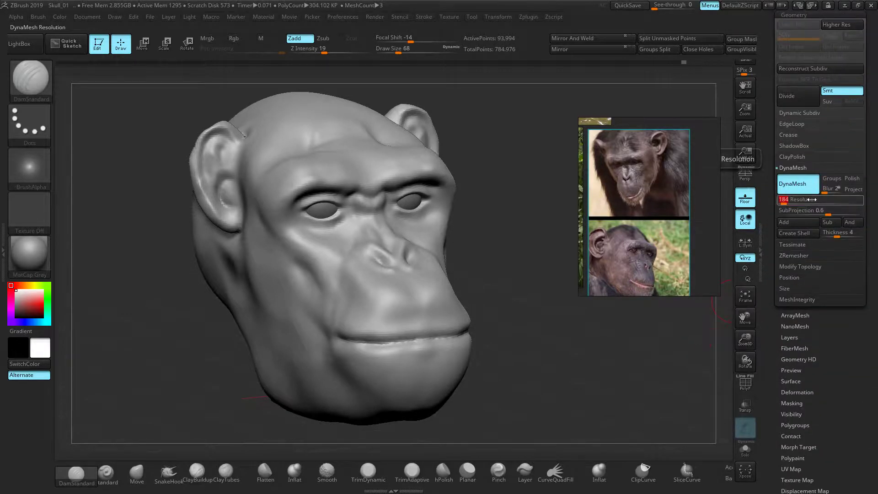
{"action": "left_click_drag", "start_coordinate": [523, 214], "coordinate": [498, 234], "text": "ctrl"}
Step: Raise the head's DynaMesh resolution to 232 and try to remesh the head
{"action": "left_click", "coordinate": [810, 199]}
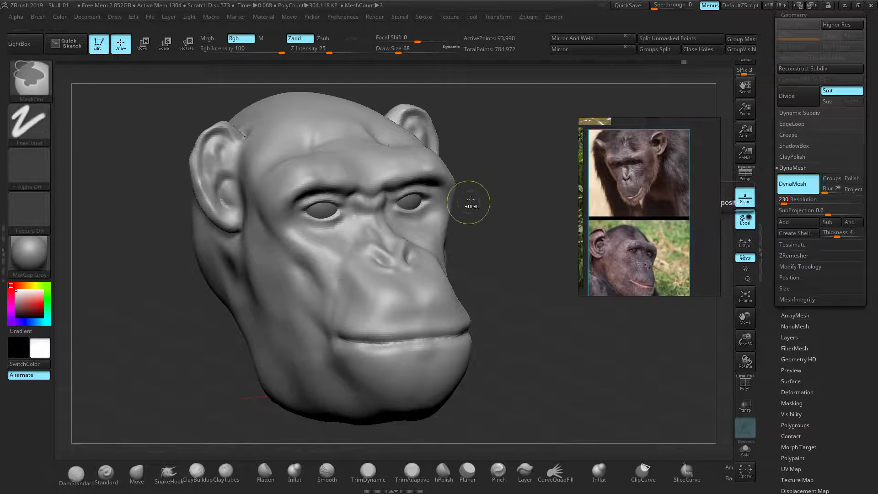
{"action": "left_click", "coordinate": [421, 282], "text": "shift"}
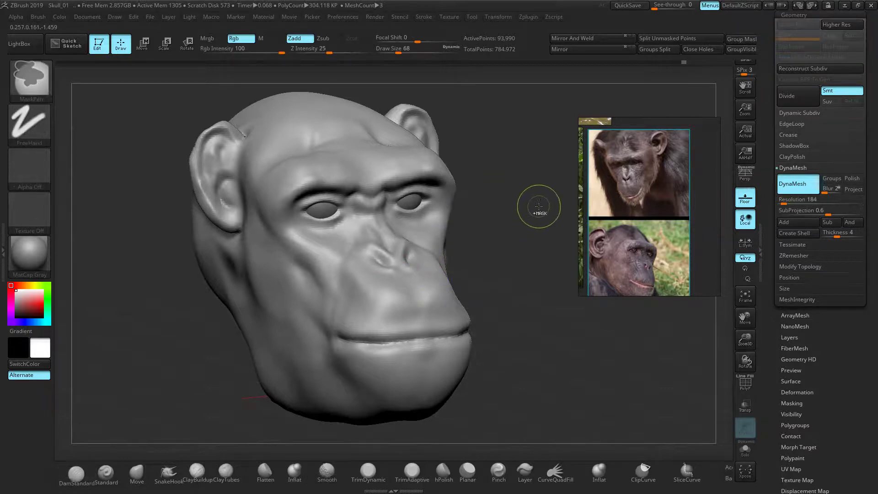
{"action": "left_click", "coordinate": [823, 204]}
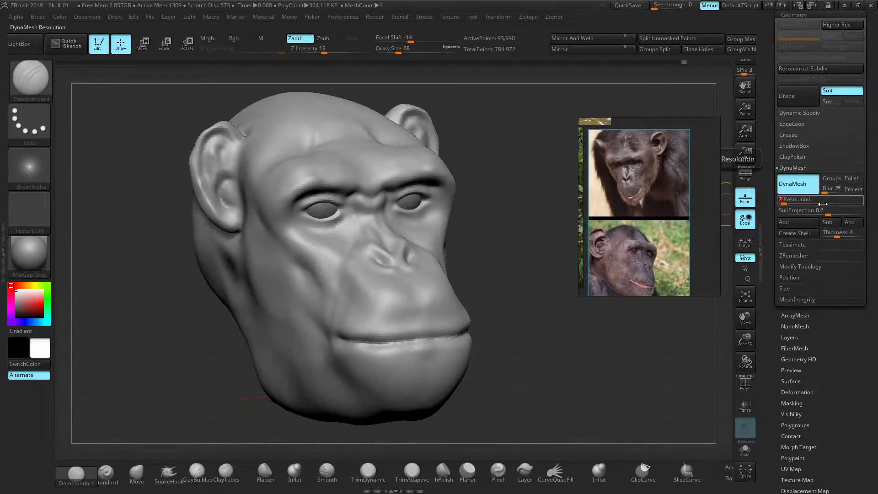
{"action": "key", "text": "Return"}
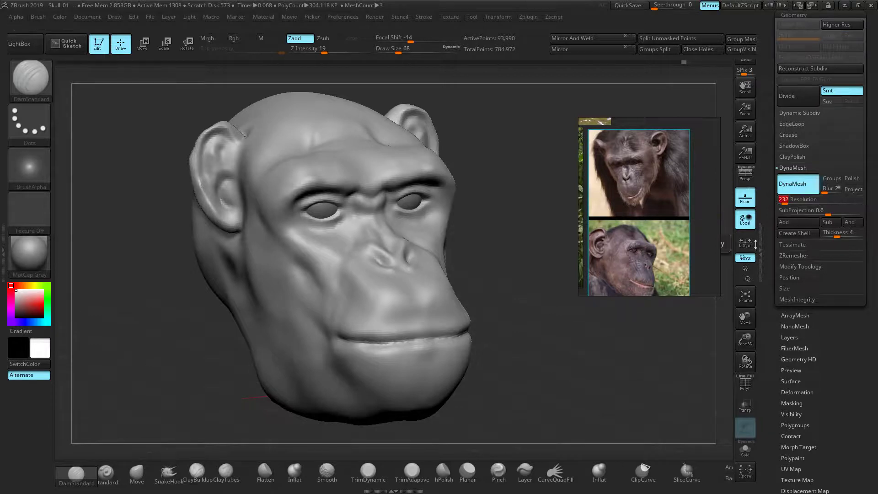
{"action": "key", "text": "ctrl"}
{"action": "left_click_drag", "start_coordinate": [529, 296], "coordinate": [506, 248]}
Step: Refine the eye corners and lid edges with a smaller DamStandard brush and smooth the eyelids
{"action": "right_click_drag", "start_coordinate": [274, 185], "coordinate": [256, 220], "text": "ctrl"}
{"action": "mouse_move", "coordinate": [256, 220]}
{"action": "right_mouse_down"}
{"action": "mouse_move", "coordinate": [185, 231]}
{"action": "mouse_move", "coordinate": [169, 194]}
{"action": "mouse_move", "coordinate": [191, 213]}
{"action": "right_mouse_up"}
{"action": "key", "text": "ctrl"}
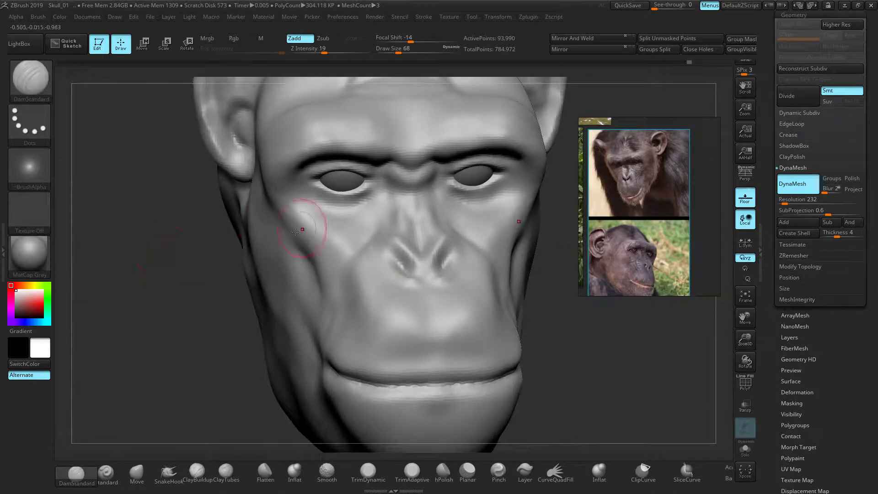
{"action": "key", "text": "ctrl"}
{"action": "mouse_move", "coordinate": [179, 259]}
{"action": "right_mouse_down", "text": "shift"}
{"action": "mouse_move", "coordinate": [172, 227]}
{"action": "mouse_move", "coordinate": [188, 247]}
{"action": "right_mouse_up", "text": "shift"}
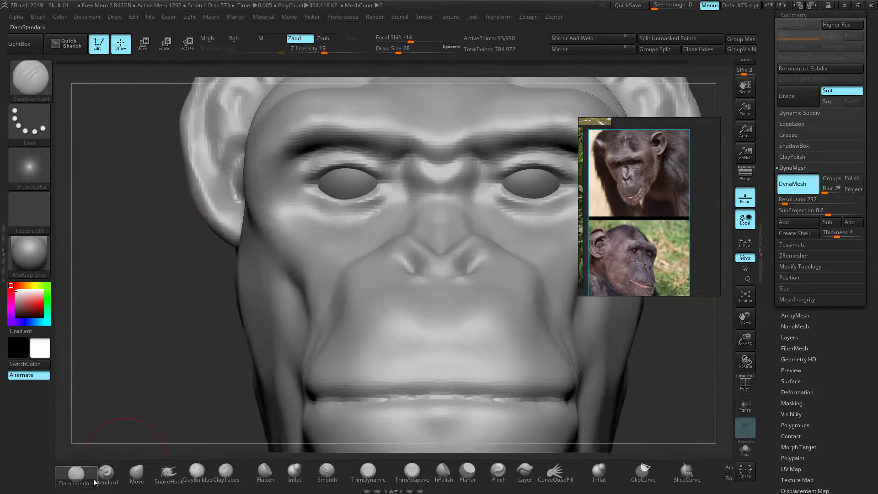
{"action": "key", "text": "bracketleft"}
{"action": "key", "text": "bracketleft"}
{"action": "key", "text": "bracketleft"}
{"action": "key", "text": "bracketleft"}
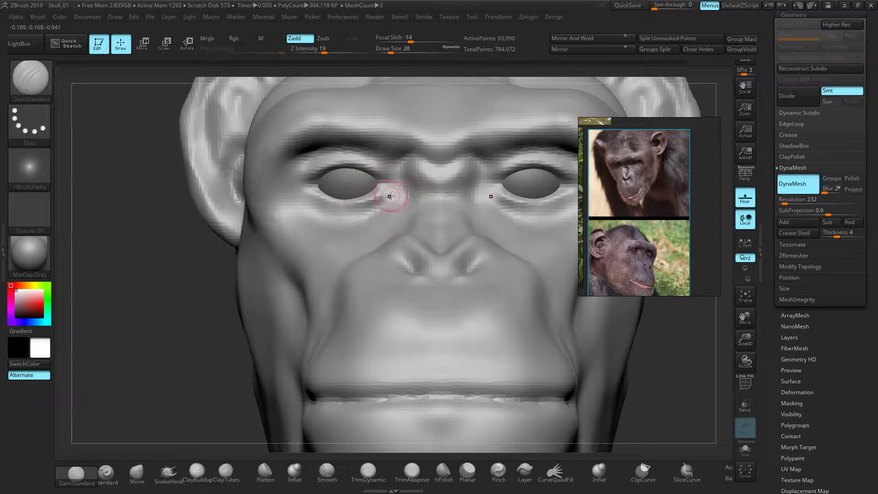
{"action": "left_click_drag", "start_coordinate": [322, 193], "coordinate": [323, 194]}
{"action": "mouse_move", "coordinate": [321, 196]}
{"action": "left_mouse_down"}
{"action": "mouse_move", "coordinate": [393, 193]}
{"action": "mouse_move", "coordinate": [354, 165]}
{"action": "mouse_move", "coordinate": [365, 156]}
{"action": "mouse_move", "coordinate": [313, 172]}
{"action": "mouse_move", "coordinate": [400, 200]}
{"action": "mouse_move", "coordinate": [367, 158]}
{"action": "mouse_move", "coordinate": [322, 156]}
{"action": "left_mouse_up"}
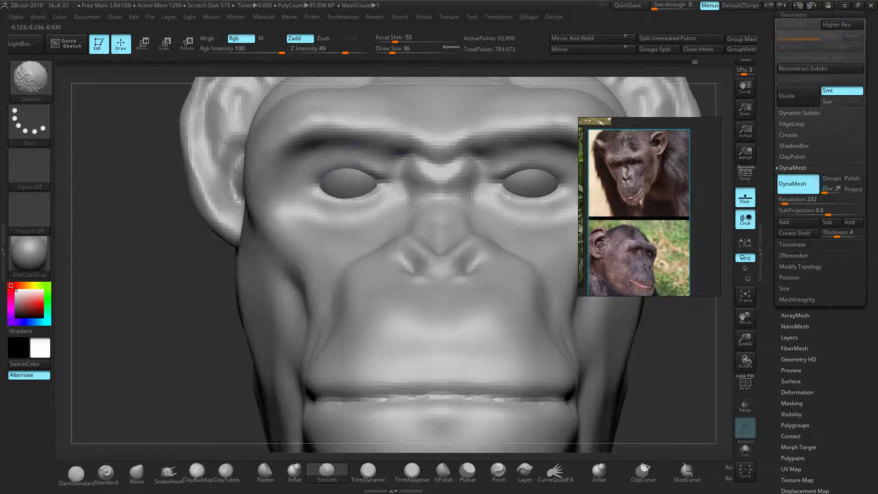
Step: Smooth around the inner eye corners, then carve and soften the creases beneath the eyes with DamStandard at draw size 36
{"action": "mouse_move", "coordinate": [315, 198]}
{"action": "left_mouse_down"}
{"action": "mouse_move", "coordinate": [373, 206]}
{"action": "mouse_move", "coordinate": [391, 190]}
{"action": "mouse_move", "coordinate": [360, 170]}
{"action": "mouse_move", "coordinate": [326, 171]}
{"action": "mouse_move", "coordinate": [306, 188]}
{"action": "left_mouse_up"}
{"action": "left_click_drag", "start_coordinate": [126, 274], "coordinate": [167, 281]}
{"action": "right_click_drag", "start_coordinate": [167, 282], "coordinate": [174, 220], "text": "ctrl"}
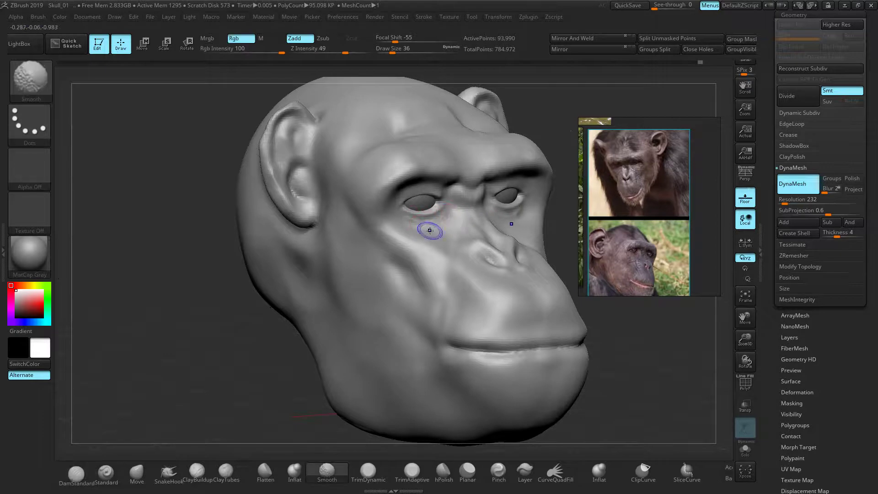
{"action": "right_click_drag", "start_coordinate": [251, 345], "coordinate": [239, 300], "text": "shift"}
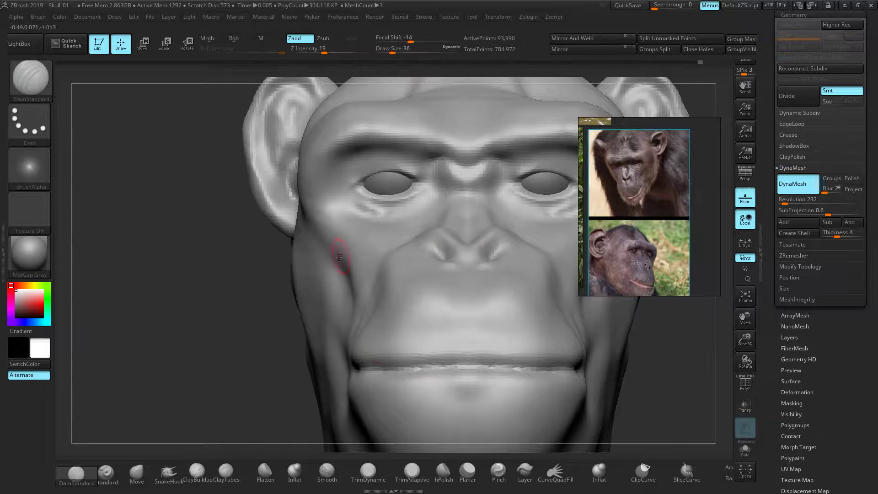
{"action": "mouse_move", "coordinate": [325, 255]}
{"action": "left_mouse_down", "text": "shift"}
{"action": "mouse_move", "coordinate": [337, 281]}
{"action": "mouse_move", "coordinate": [328, 264]}
{"action": "left_mouse_up", "text": "shift"}
{"action": "right_click_drag", "start_coordinate": [169, 272], "coordinate": [215, 266]}
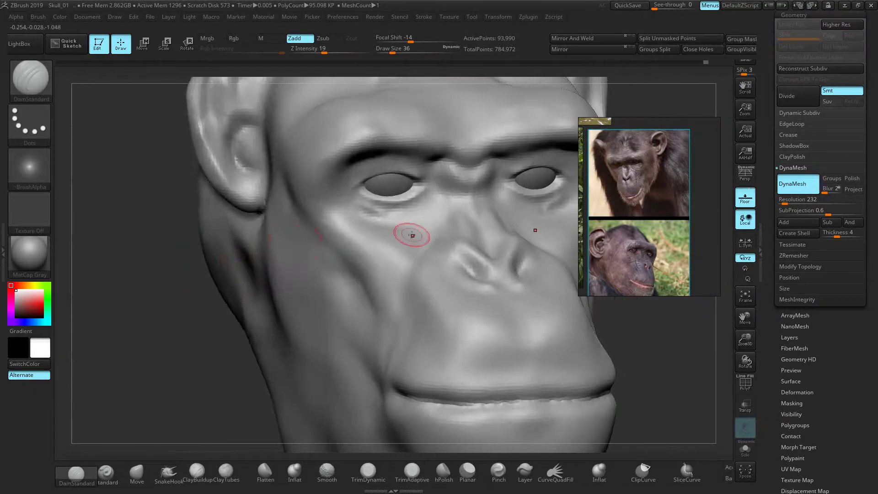
Step: Enlarge the reference photo of the chimpanzee on grass and smooth the muzzle sides toward the mouth corners at draw size 84
{"action": "scroll", "coordinate": [650, 188], "scroll_direction": "up", "scroll_amount": 5}
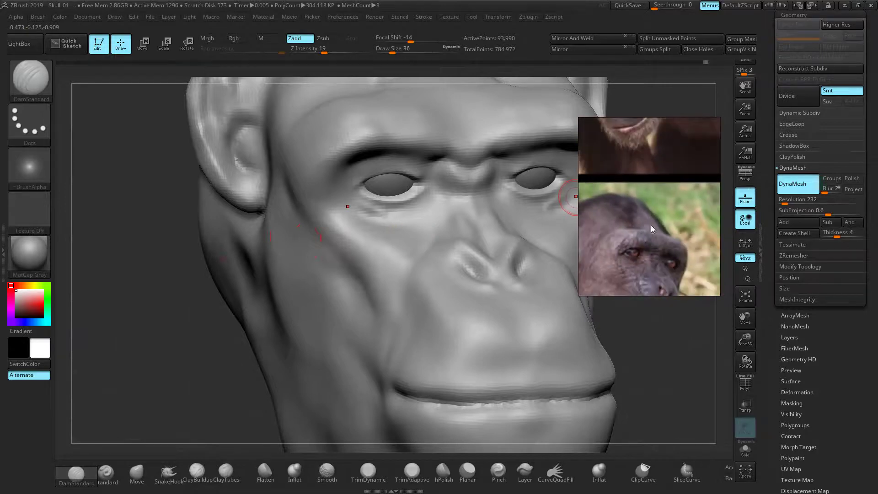
{"action": "middle_click_drag", "start_coordinate": [651, 229], "coordinate": [650, 185]}
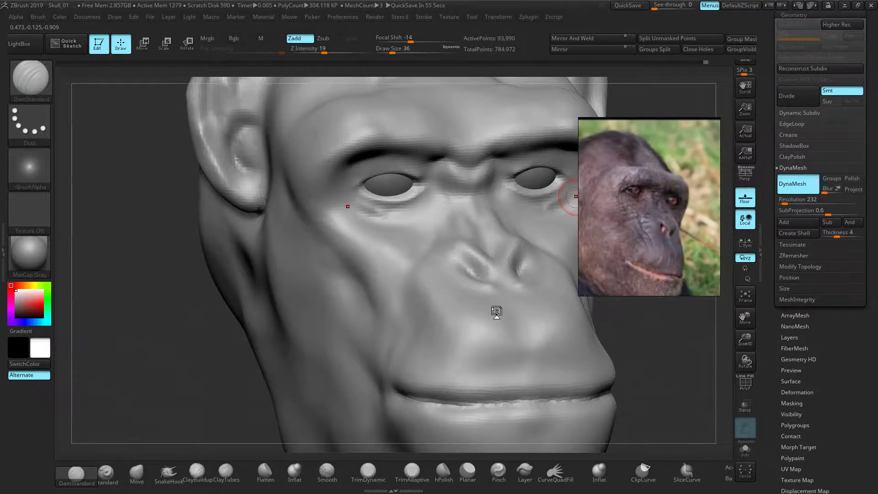
{"action": "key", "text": "]"}
{"action": "key", "text": "]"}
{"action": "key", "text": "]"}
{"action": "key", "text": "]"}
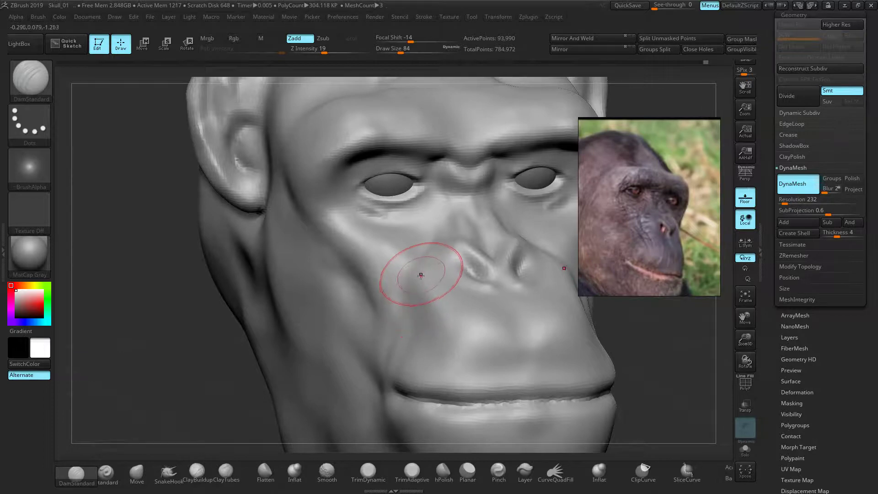
{"action": "key", "text": "shift"}
{"action": "mouse_move", "coordinate": [407, 296]}
{"action": "left_mouse_down", "text": "shift"}
{"action": "mouse_move", "coordinate": [410, 271]}
{"action": "mouse_move", "coordinate": [416, 304]}
{"action": "mouse_move", "coordinate": [440, 333]}
{"action": "mouse_move", "coordinate": [419, 310]}
{"action": "mouse_move", "coordinate": [425, 329]}
{"action": "mouse_move", "coordinate": [419, 302]}
{"action": "mouse_move", "coordinate": [428, 333]}
{"action": "left_mouse_up", "text": "shift"}
{"action": "mouse_move", "coordinate": [388, 369]}
{"action": "left_mouse_down", "text": "alt"}
{"action": "mouse_move", "coordinate": [393, 343]}
{"action": "mouse_move", "coordinate": [377, 365]}
{"action": "mouse_move", "coordinate": [390, 348]}
{"action": "left_mouse_up", "text": "alt"}
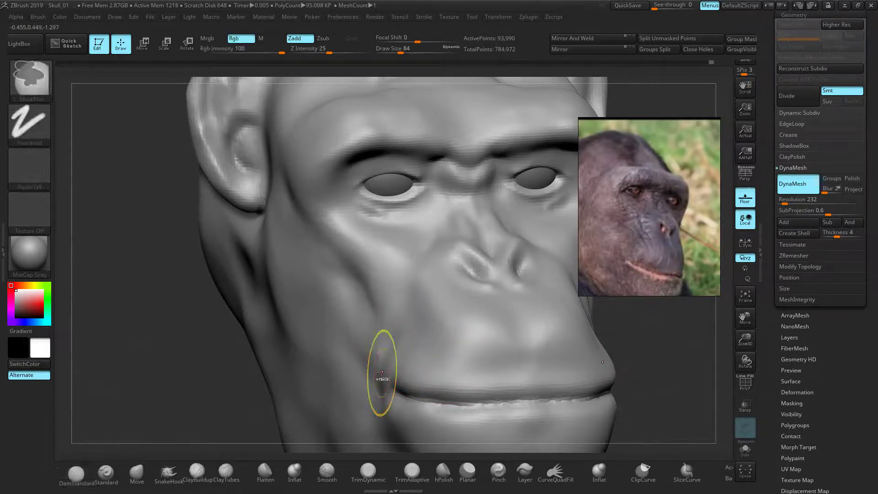
{"action": "left_click_drag", "start_coordinate": [212, 376], "coordinate": [191, 374], "text": "shift"}
Step: Deepen the line between the lips and define the lower lip edge with DamStandard at draw size 44
{"action": "left_click_drag", "start_coordinate": [210, 343], "coordinate": [127, 279], "text": "alt"}
{"action": "mouse_move", "coordinate": [309, 307]}
{"action": "left_mouse_down"}
{"action": "mouse_move", "coordinate": [414, 304]}
{"action": "mouse_move", "coordinate": [414, 318]}
{"action": "mouse_move", "coordinate": [376, 319]}
{"action": "left_mouse_up"}
{"action": "key", "text": "ctrl+z"}
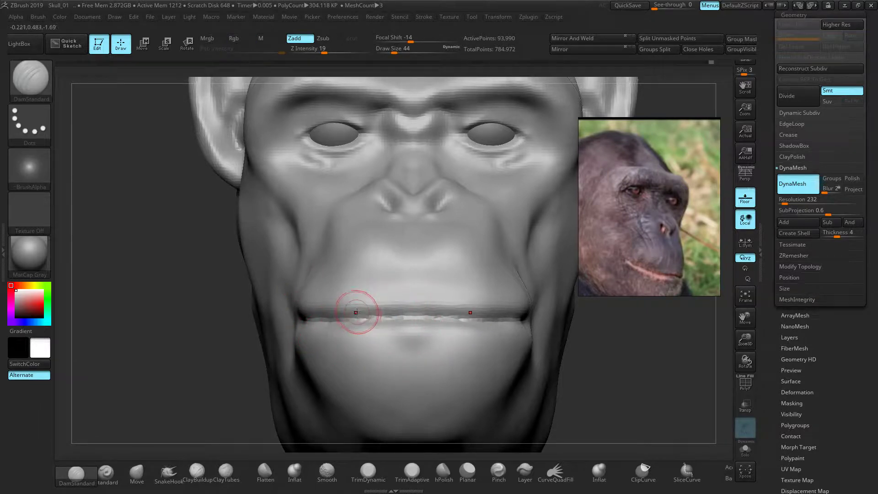
{"action": "mouse_move", "coordinate": [327, 310]}
{"action": "left_mouse_down"}
{"action": "mouse_move", "coordinate": [412, 306]}
{"action": "mouse_move", "coordinate": [506, 326]}
{"action": "left_mouse_up"}
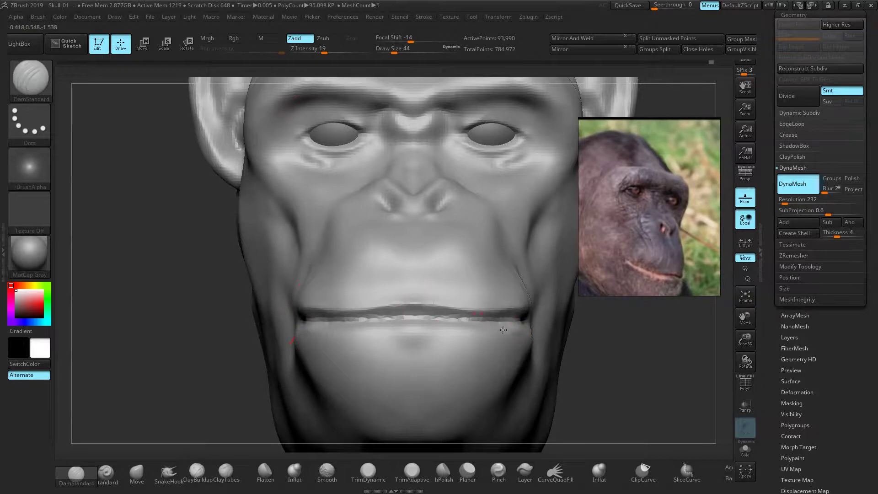
{"action": "left_click_drag", "start_coordinate": [397, 325], "coordinate": [504, 327]}
{"action": "right_click_drag", "start_coordinate": [526, 325], "coordinate": [352, 333]}
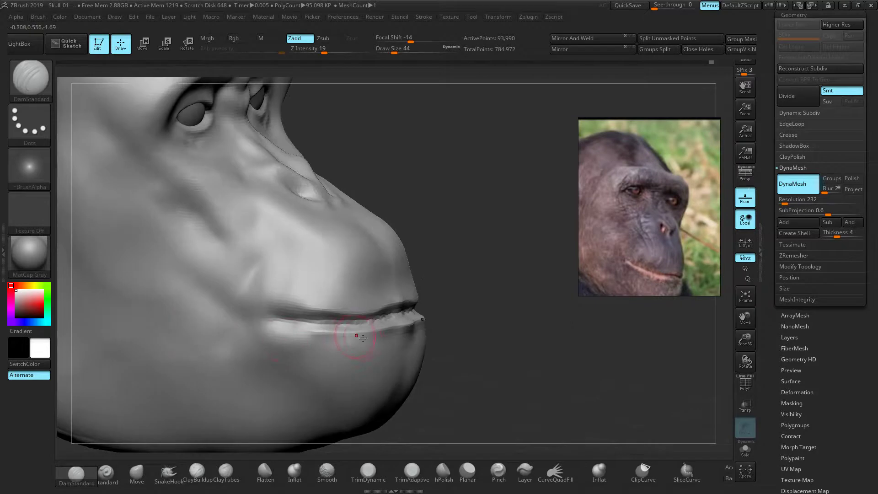
{"action": "right_click_drag", "start_coordinate": [417, 336], "coordinate": [498, 320]}
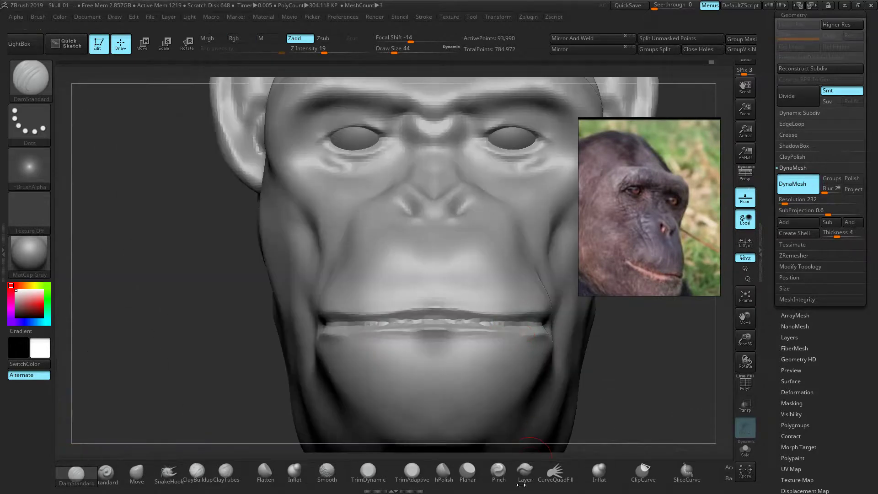
Step: Tighten the lips into a thin, crisp mouth line with the Pinch brush at draw size 60 and smooth around it
{"action": "left_click", "coordinate": [501, 473]}
{"action": "key", "text": "bracketright"}
{"action": "left_click_drag", "start_coordinate": [435, 312], "coordinate": [324, 321]}
{"action": "left_click_drag", "start_coordinate": [185, 322], "coordinate": [293, 325]}
{"action": "mouse_move", "coordinate": [340, 332]}
{"action": "left_mouse_down"}
{"action": "mouse_move", "coordinate": [354, 328]}
{"action": "mouse_move", "coordinate": [304, 321]}
{"action": "left_mouse_up"}
{"action": "left_click_drag", "start_coordinate": [528, 325], "coordinate": [509, 323], "text": "shift"}
{"action": "left_click_drag", "start_coordinate": [148, 340], "coordinate": [297, 326]}
{"action": "right_click_drag", "start_coordinate": [539, 314], "coordinate": [311, 436]}
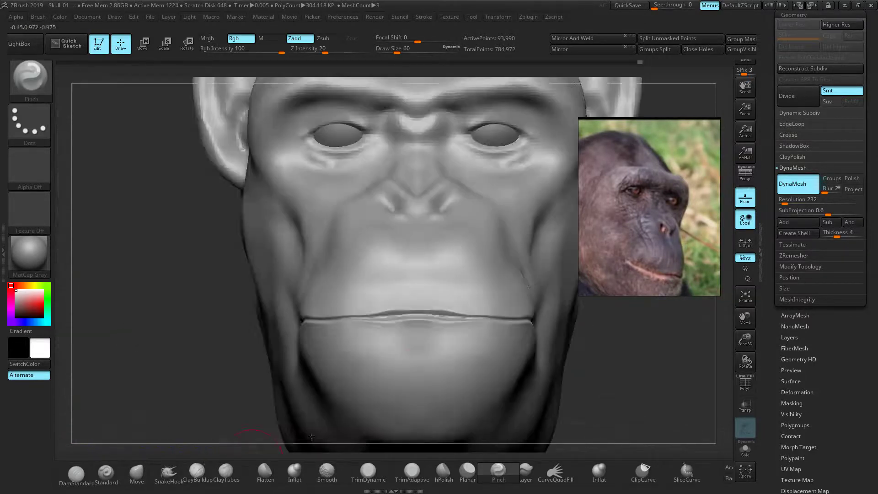
Step: Sculpt the nostril rims, the folds beside the nose and the ridge beneath it with the Standard brush at draw size 24
{"action": "left_click", "coordinate": [90, 477]}
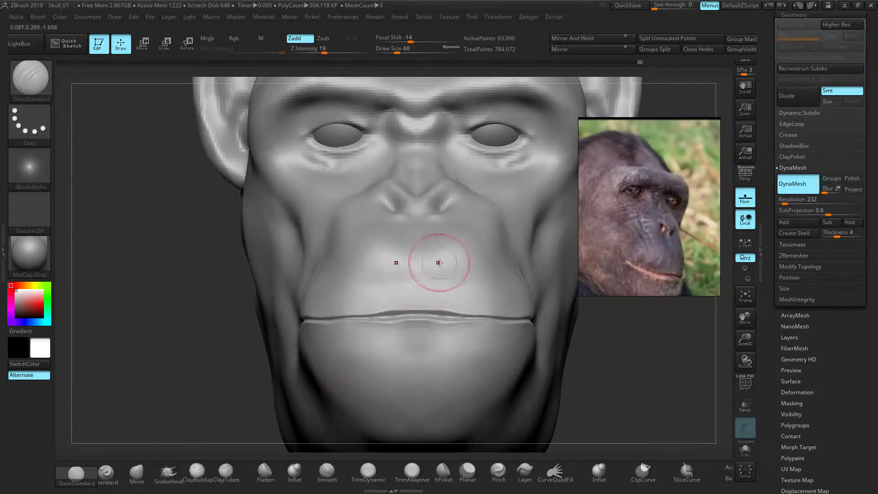
{"action": "left_click", "coordinate": [106, 474]}
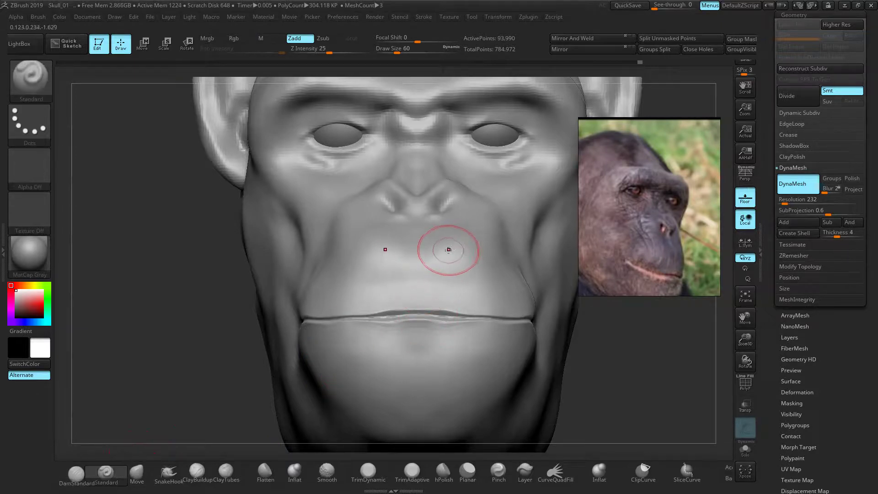
{"action": "key", "text": "bracketleft"}
{"action": "key", "text": "bracketleft"}
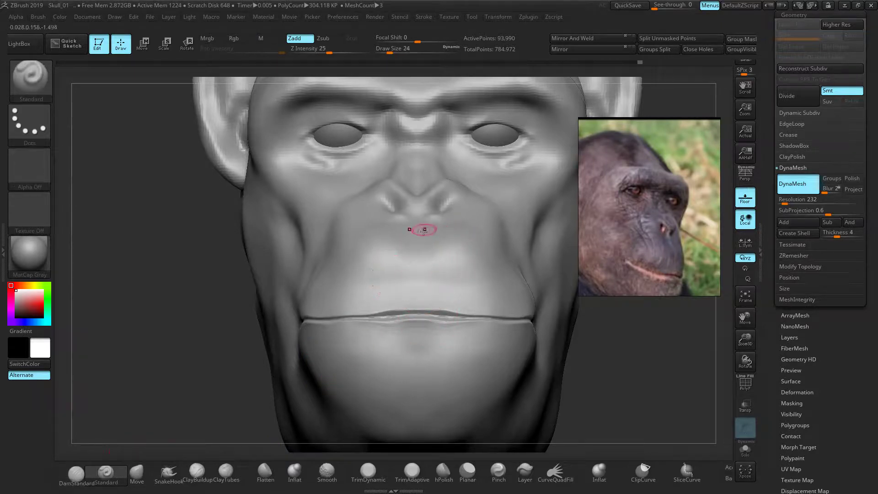
{"action": "right_click_drag", "start_coordinate": [414, 234], "coordinate": [215, 304]}
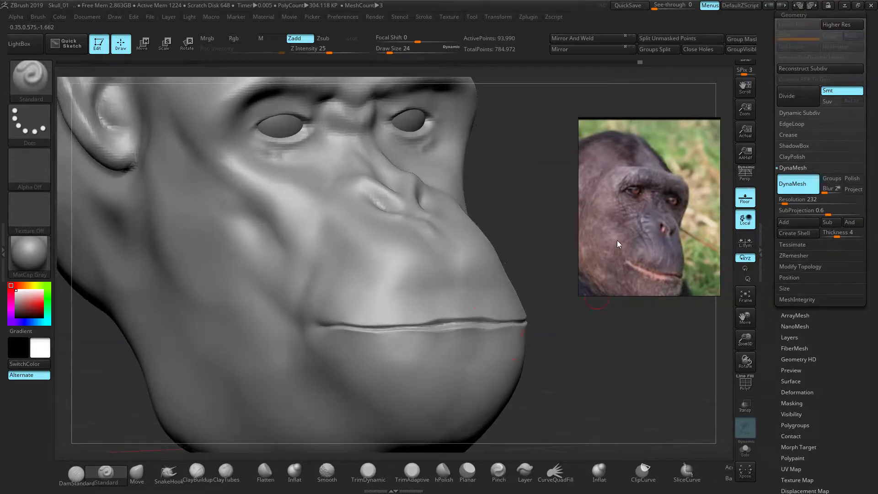
{"action": "right_click_drag", "start_coordinate": [514, 230], "coordinate": [523, 278], "text": "alt"}
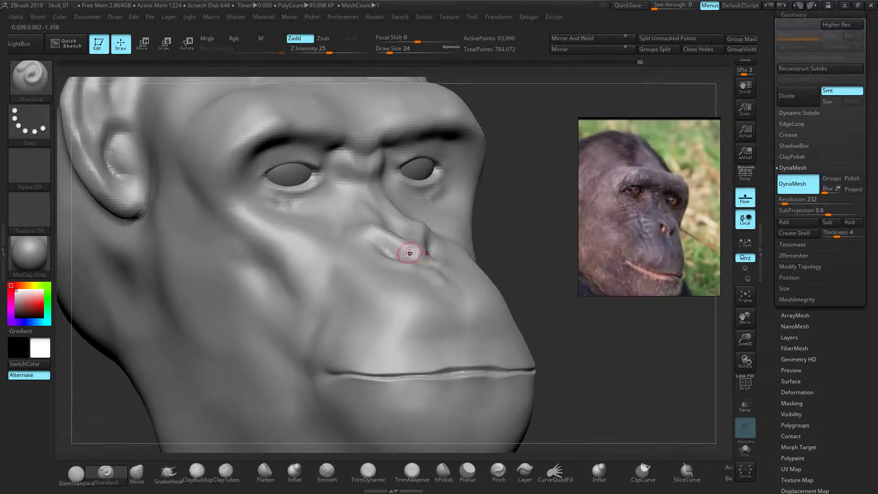
{"action": "mouse_move", "coordinate": [408, 239]}
{"action": "right_mouse_down"}
{"action": "mouse_move", "coordinate": [538, 263]}
{"action": "mouse_move", "coordinate": [415, 240]}
{"action": "right_mouse_up"}
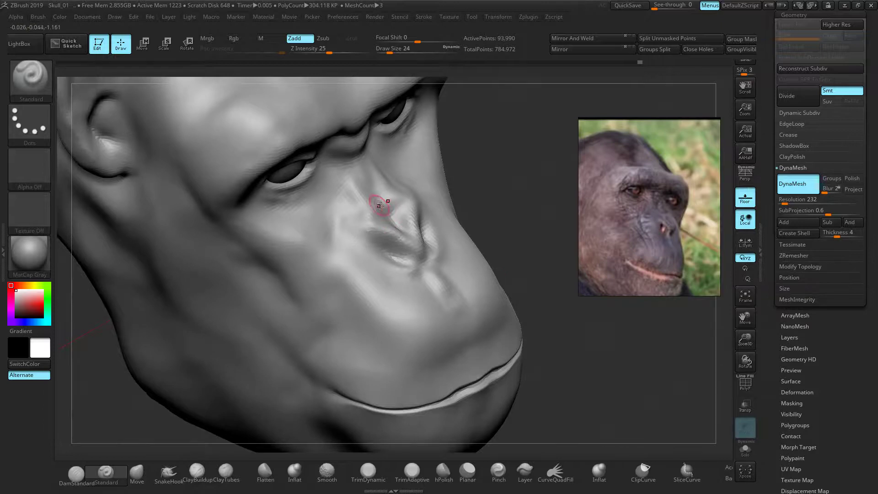
{"action": "key", "text": "shift"}
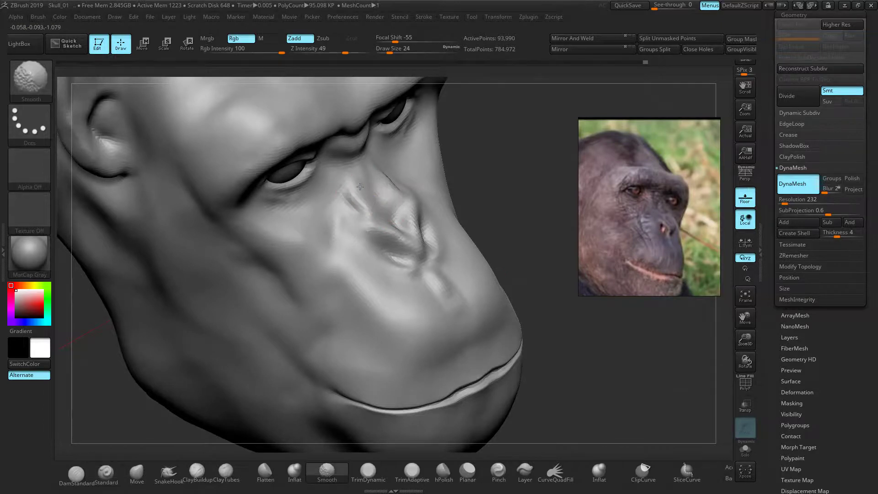
{"action": "right_click_drag", "start_coordinate": [533, 208], "coordinate": [420, 229]}
{"action": "right_click_drag", "start_coordinate": [510, 268], "coordinate": [405, 292], "text": "ctrl"}
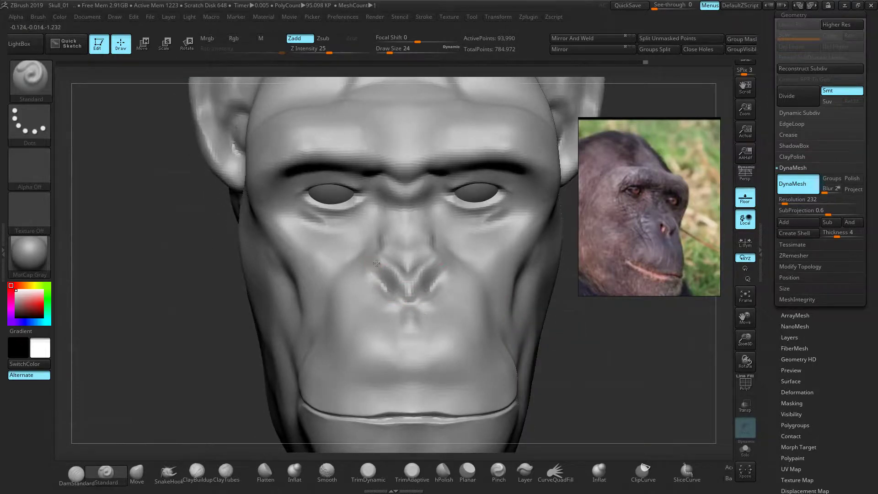
Step: Smooth the nostril surroundings and refine the groove between the nose and the upper lip
{"action": "key", "text": "shift"}
{"action": "left_click_drag", "start_coordinate": [382, 300], "coordinate": [411, 335], "text": "shift"}
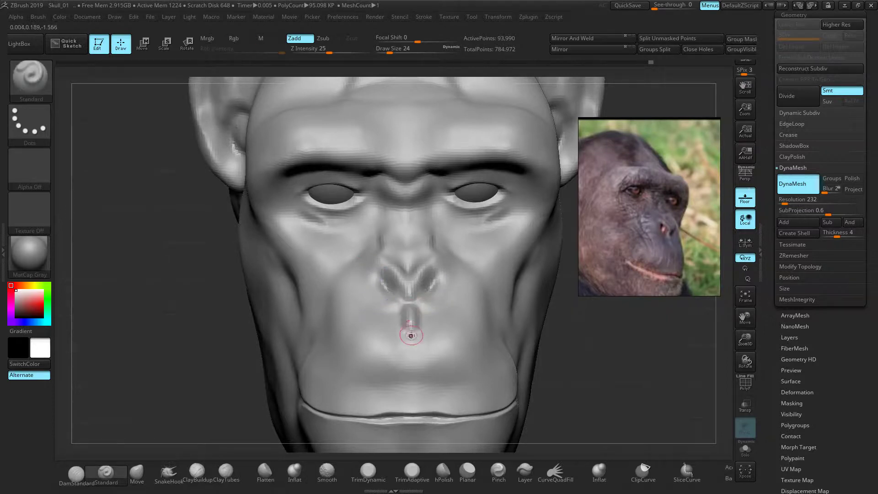
{"action": "mouse_move", "coordinate": [203, 321]}
{"action": "left_mouse_down"}
{"action": "mouse_move", "coordinate": [293, 320]}
{"action": "mouse_move", "coordinate": [279, 320]}
{"action": "left_mouse_up"}
{"action": "left_click_drag", "start_coordinate": [422, 313], "coordinate": [415, 318], "text": "shift"}
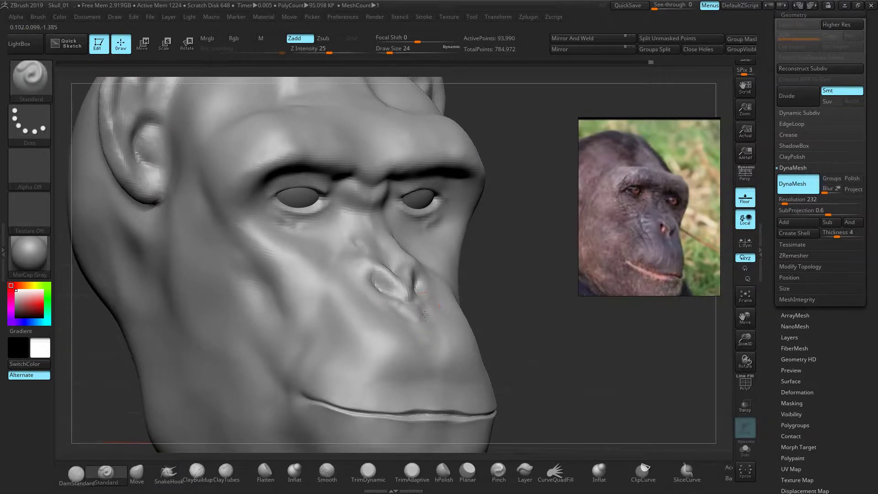
{"action": "key", "text": "shift"}
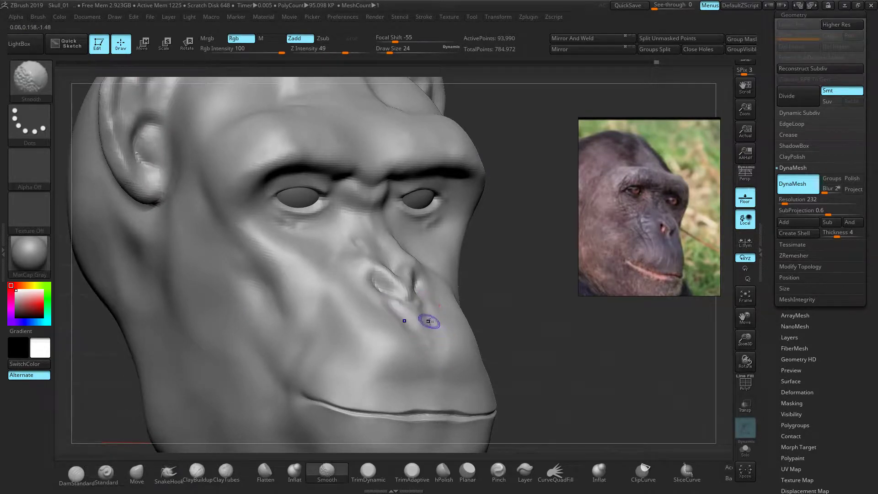
{"action": "mouse_move", "coordinate": [608, 348]}
{"action": "left_mouse_down"}
{"action": "mouse_move", "coordinate": [512, 348]}
{"action": "mouse_move", "coordinate": [531, 357]}
{"action": "mouse_move", "coordinate": [484, 368]}
{"action": "mouse_move", "coordinate": [374, 338]}
{"action": "left_mouse_up"}
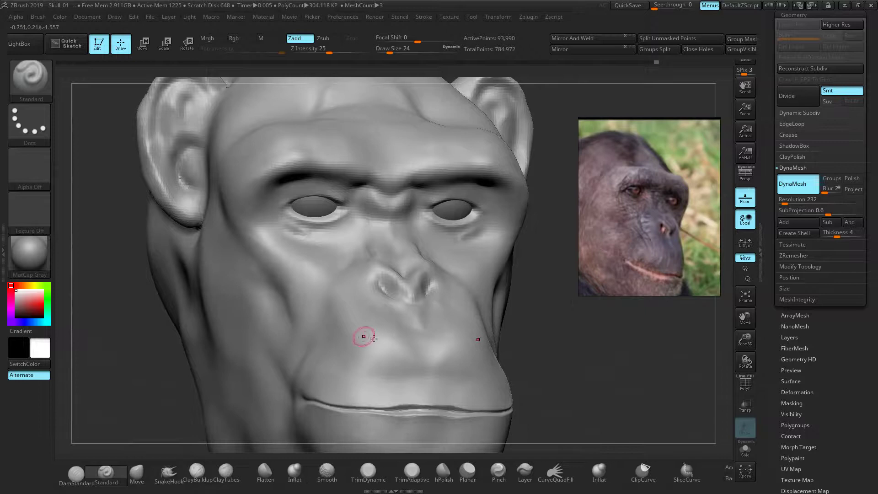
Step: Sculpt the muzzle fold beside the nose with a larger Standard brush and smooth it
{"action": "key", "text": "bracketright"}
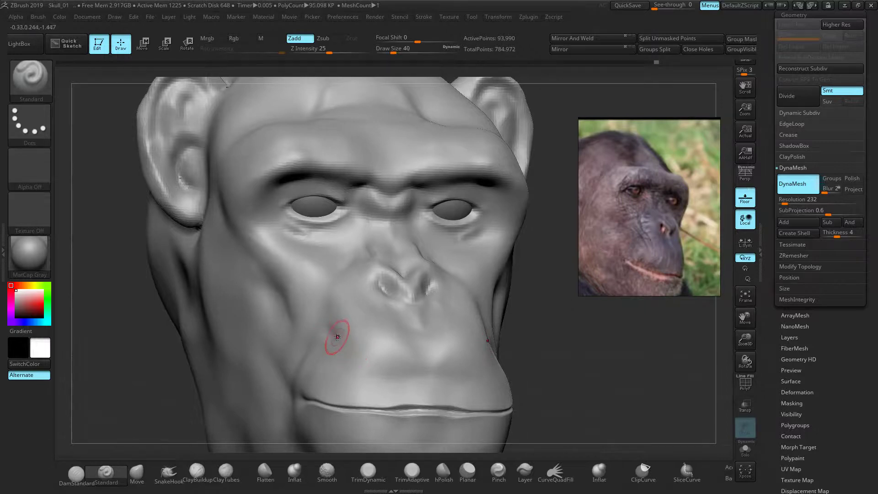
{"action": "mouse_move", "coordinate": [328, 328]}
{"action": "left_mouse_down"}
{"action": "mouse_move", "coordinate": [335, 351]}
{"action": "mouse_move", "coordinate": [314, 314]}
{"action": "mouse_move", "coordinate": [349, 337]}
{"action": "left_mouse_up"}
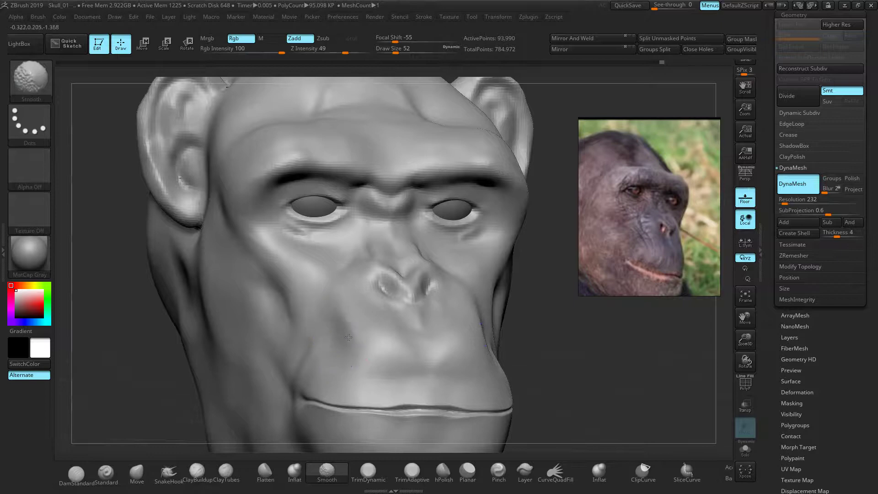
{"action": "mouse_move", "coordinate": [567, 355]}
{"action": "right_mouse_down"}
{"action": "mouse_move", "coordinate": [526, 359]}
{"action": "mouse_move", "coordinate": [509, 329]}
{"action": "mouse_move", "coordinate": [527, 333]}
{"action": "mouse_move", "coordinate": [522, 362]}
{"action": "right_mouse_up"}
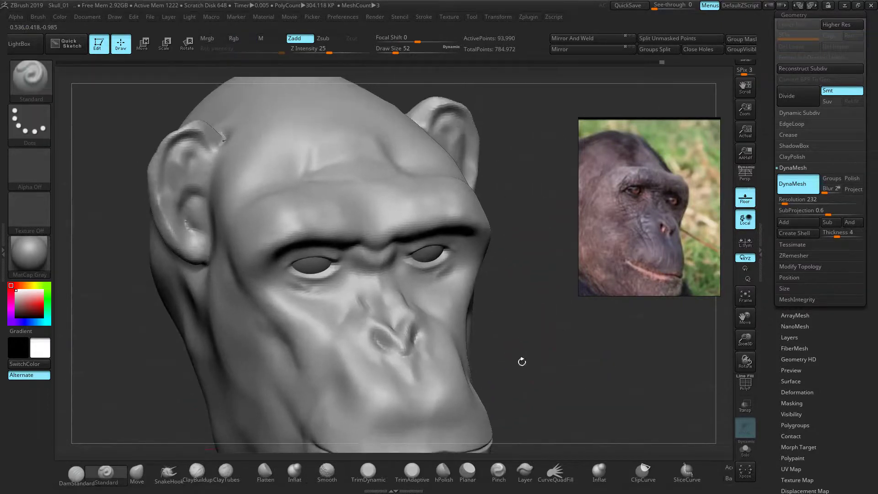
Step: Shape the outer brow ridge and upper eye sockets with the Standard brush at draw size 32 and smooth them
{"action": "mouse_move", "coordinate": [431, 233]}
{"action": "left_mouse_down"}
{"action": "mouse_move", "coordinate": [457, 235]}
{"action": "mouse_move", "coordinate": [466, 269]}
{"action": "mouse_move", "coordinate": [476, 261]}
{"action": "left_mouse_up"}
{"action": "left_click_drag", "start_coordinate": [458, 233], "coordinate": [474, 270]}
{"action": "right_click_drag", "start_coordinate": [521, 304], "coordinate": [511, 264]}
{"action": "mouse_move", "coordinate": [469, 231]}
{"action": "left_mouse_down"}
{"action": "mouse_move", "coordinate": [478, 250]}
{"action": "mouse_move", "coordinate": [470, 276]}
{"action": "mouse_move", "coordinate": [469, 223]}
{"action": "left_mouse_up"}
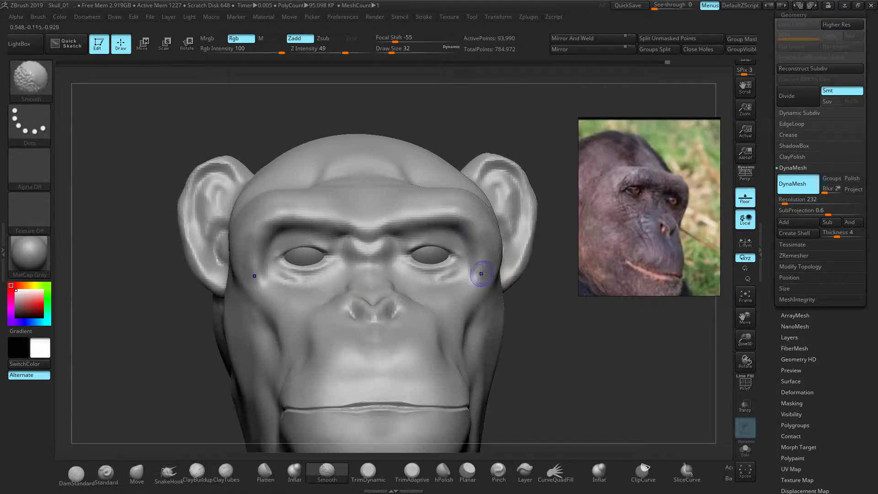
{"action": "left_click_drag", "start_coordinate": [404, 229], "coordinate": [472, 238]}
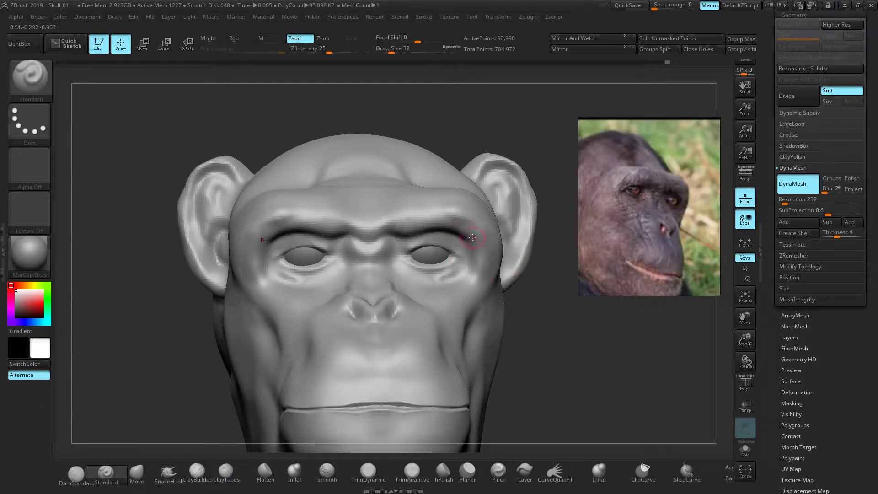
{"action": "key", "text": "shift"}
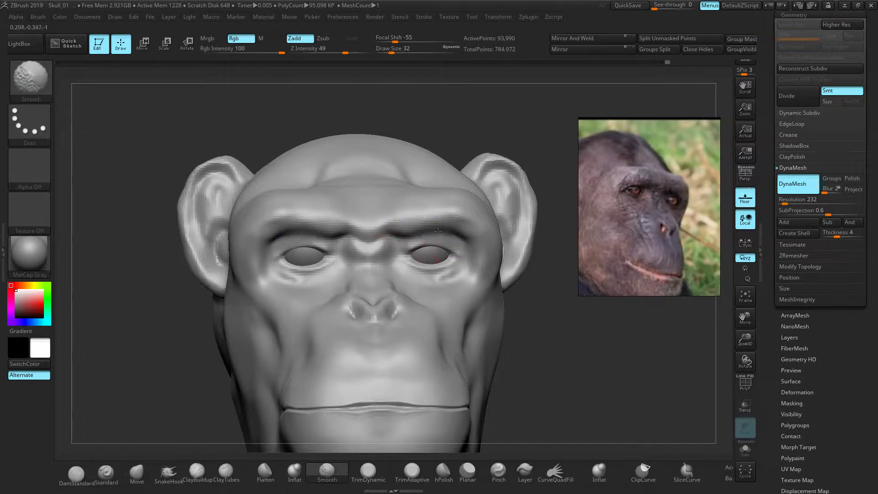
Step: Refine the upper eyelids from the inner to the outer corners with the Standard brush at draw size 16
{"action": "mouse_move", "coordinate": [523, 299]}
{"action": "left_mouse_down"}
{"action": "mouse_move", "coordinate": [494, 302]}
{"action": "mouse_move", "coordinate": [549, 310]}
{"action": "left_mouse_up"}
{"action": "right_click_drag", "start_coordinate": [549, 311], "coordinate": [580, 330], "text": "ctrl"}
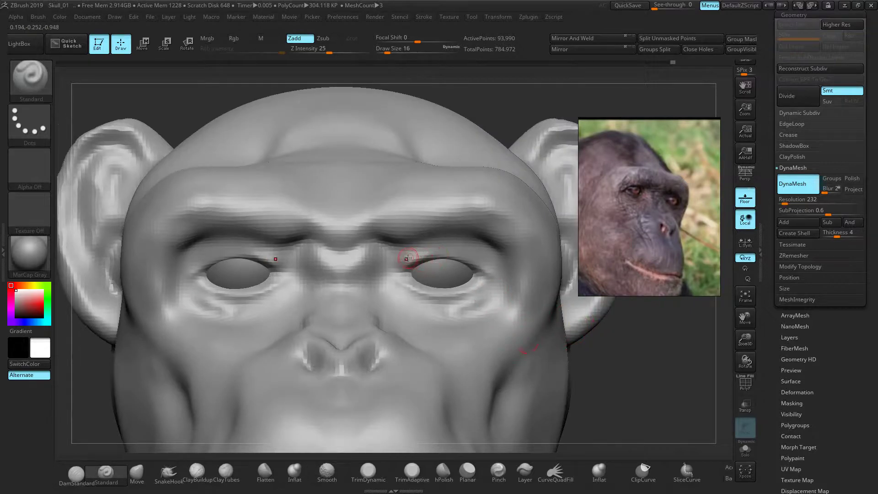
{"action": "mouse_move", "coordinate": [402, 261]}
{"action": "left_mouse_down", "text": "ctrl"}
{"action": "mouse_move", "coordinate": [462, 251]}
{"action": "mouse_move", "coordinate": [493, 272]}
{"action": "mouse_move", "coordinate": [484, 284]}
{"action": "mouse_move", "coordinate": [424, 254]}
{"action": "mouse_move", "coordinate": [410, 264]}
{"action": "mouse_move", "coordinate": [481, 257]}
{"action": "mouse_move", "coordinate": [494, 269]}
{"action": "left_mouse_up", "text": "ctrl"}
{"action": "mouse_move", "coordinate": [608, 370]}
{"action": "right_mouse_down"}
{"action": "mouse_move", "coordinate": [633, 378]}
{"action": "mouse_move", "coordinate": [575, 362]}
{"action": "mouse_move", "coordinate": [547, 281]}
{"action": "mouse_move", "coordinate": [518, 265]}
{"action": "right_mouse_up"}
{"action": "left_click_drag", "start_coordinate": [519, 265], "coordinate": [273, 219]}
Step: Bring the front-facing chimpanzee photo into the reference view and compare it with the head in three-quarter view
{"action": "middle_click_drag", "start_coordinate": [602, 272], "coordinate": [653, 266]}
{"action": "scroll", "coordinate": [623, 261], "scroll_direction": "down", "scroll_amount": 3}
{"action": "scroll", "coordinate": [639, 147], "scroll_direction": "down", "scroll_amount": 2}
{"action": "scroll", "coordinate": [640, 181], "scroll_direction": "up", "scroll_amount": 3}
{"action": "middle_click_drag", "start_coordinate": [663, 192], "coordinate": [654, 246]}
{"action": "mouse_move", "coordinate": [546, 319]}
{"action": "left_mouse_down"}
{"action": "mouse_move", "coordinate": [537, 332]}
{"action": "mouse_move", "coordinate": [374, 290]}
{"action": "mouse_move", "coordinate": [239, 282]}
{"action": "left_mouse_up"}
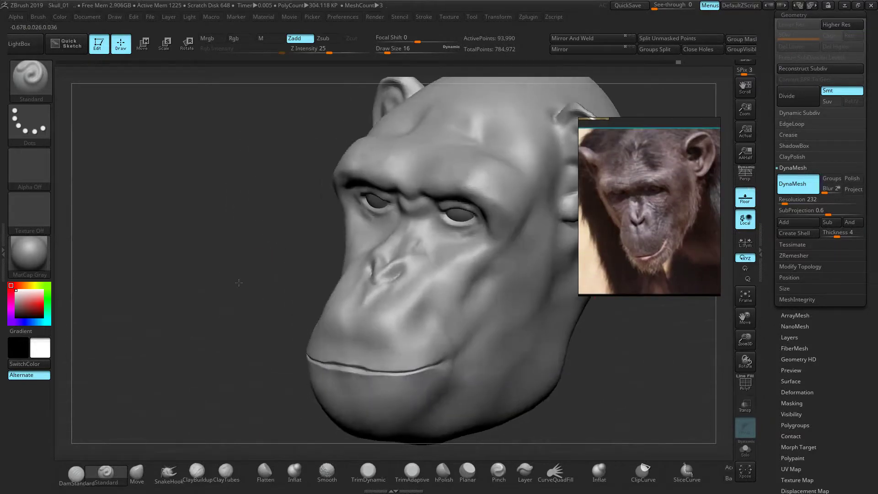
{"action": "left_click_drag", "start_coordinate": [252, 247], "coordinate": [211, 271]}
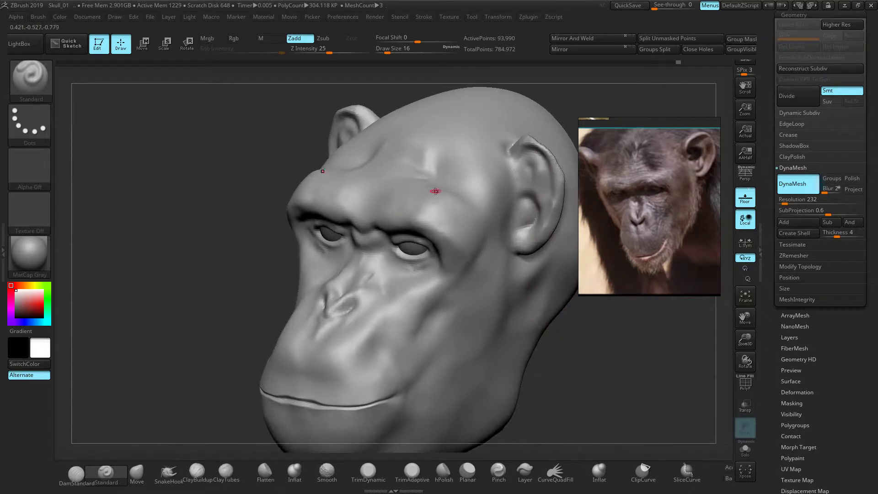
Step: Shape the forehead recess above the brow ridge with the Standard brush at draw size 64 and smooth it
{"action": "key", "text": "bracketright"}
{"action": "key", "text": "bracketright"}
{"action": "key", "text": "bracketright"}
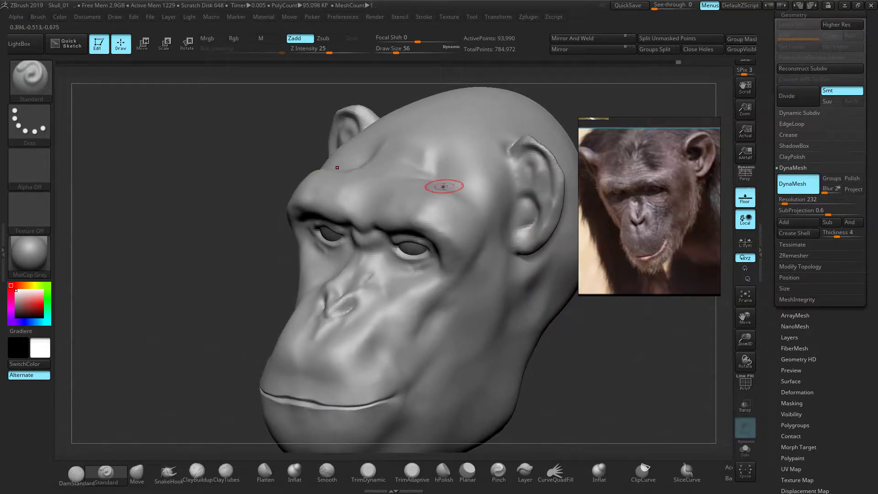
{"action": "left_click_drag", "start_coordinate": [451, 185], "coordinate": [433, 145]}
{"action": "mouse_move", "coordinate": [378, 183]}
{"action": "left_mouse_down"}
{"action": "mouse_move", "coordinate": [421, 124]}
{"action": "mouse_move", "coordinate": [395, 168]}
{"action": "mouse_move", "coordinate": [424, 182]}
{"action": "left_mouse_up"}
{"action": "key", "text": "ctrl+z"}
{"action": "key", "text": "ctrl+z"}
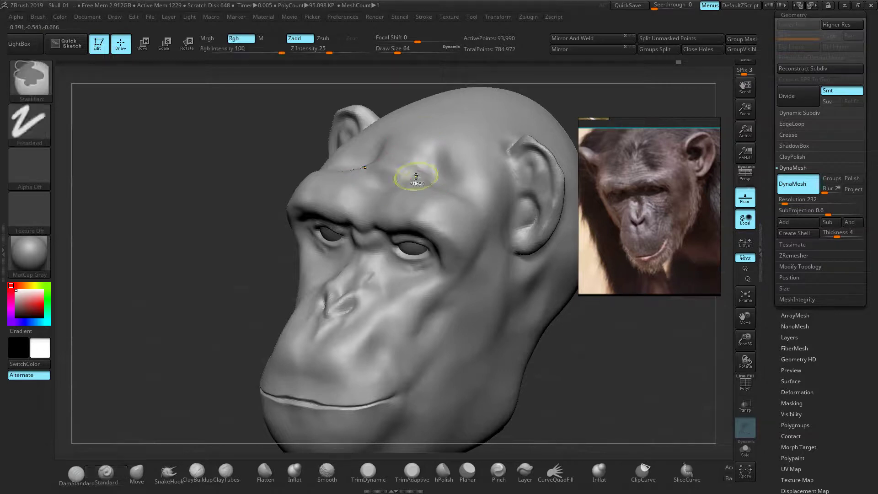
{"action": "mouse_move", "coordinate": [355, 169]}
{"action": "left_mouse_down", "text": "alt"}
{"action": "mouse_move", "coordinate": [429, 181]}
{"action": "mouse_move", "coordinate": [386, 187]}
{"action": "left_mouse_up", "text": "alt"}
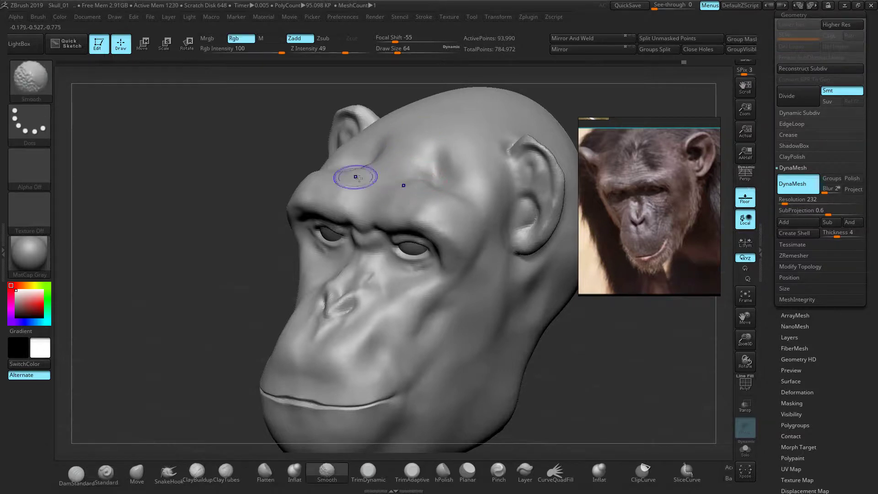
{"action": "left_click_drag", "start_coordinate": [445, 178], "coordinate": [432, 138], "text": "alt"}
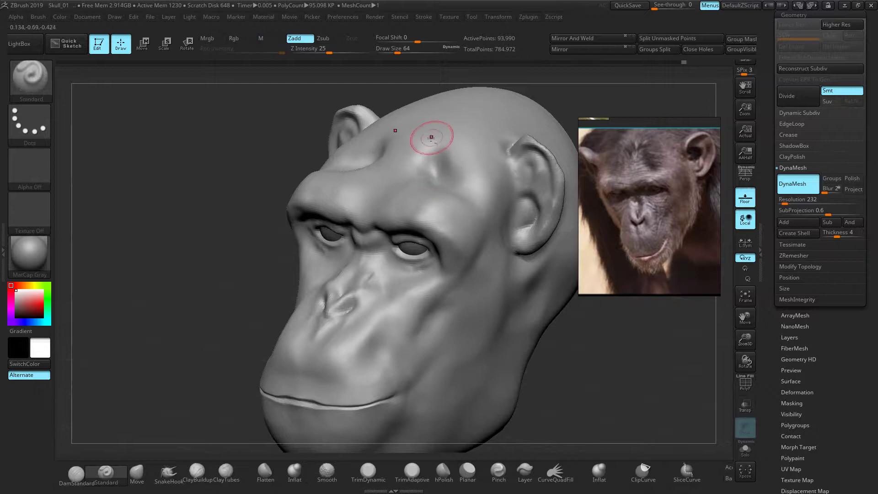
Step: Soften the forehead recess above the brow with the Inflat brush and remesh the head with DynaMesh at resolution 232
{"action": "left_click_drag", "start_coordinate": [196, 215], "coordinate": [281, 226]}
{"action": "right_click_drag", "start_coordinate": [235, 239], "coordinate": [341, 362]}
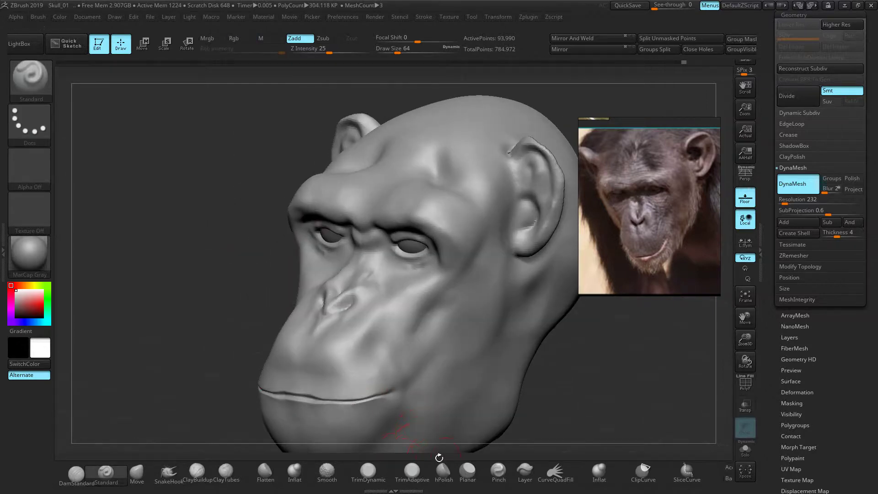
{"action": "left_click", "coordinate": [589, 472]}
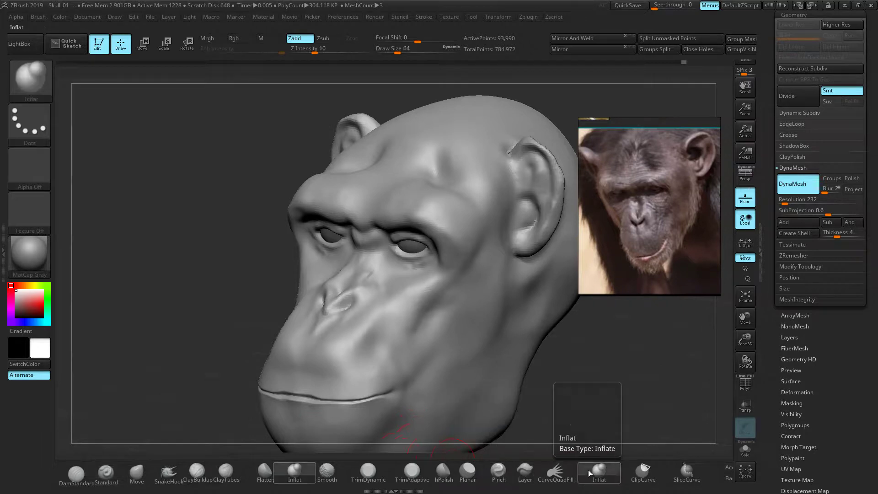
{"action": "key", "text": "bracketright"}
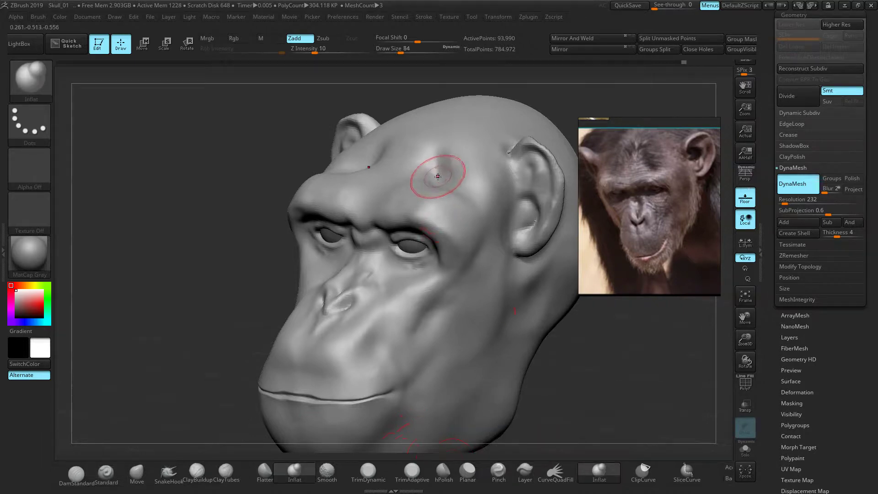
{"action": "left_click_drag", "start_coordinate": [439, 160], "coordinate": [442, 154]}
{"action": "left_click_drag", "start_coordinate": [188, 227], "coordinate": [215, 240], "text": "ctrl"}
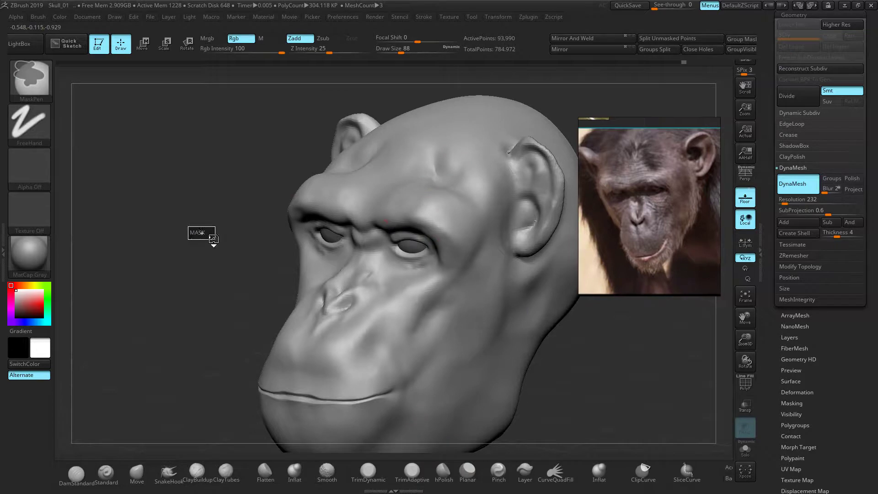
{"action": "mouse_move", "coordinate": [118, 229]}
{"action": "left_mouse_down"}
{"action": "mouse_move", "coordinate": [160, 246]}
{"action": "mouse_move", "coordinate": [150, 227]}
{"action": "left_mouse_up"}
Step: Sculpt the cheekbone fold below the outer eye with the Standard brush at draw size 60 and smooth it
{"action": "left_click", "coordinate": [106, 473]}
{"action": "left_click_drag", "start_coordinate": [173, 330], "coordinate": [159, 327]}
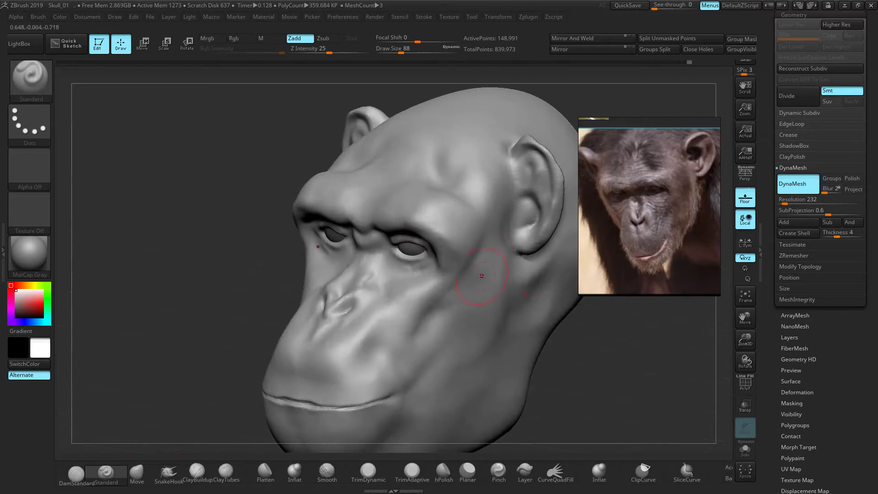
{"action": "left_click_drag", "start_coordinate": [464, 268], "coordinate": [432, 306]}
{"action": "key", "text": "ctrl+z"}
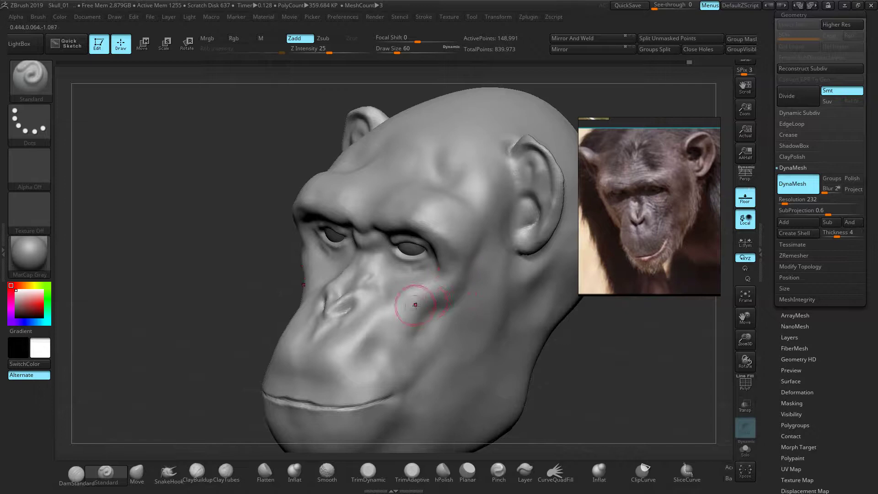
{"action": "key", "text": "shift"}
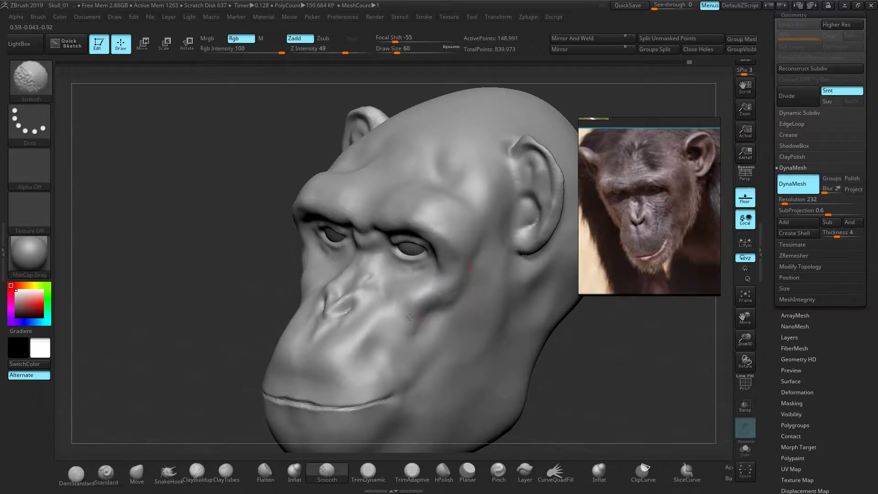
{"action": "left_click_drag", "start_coordinate": [448, 294], "coordinate": [459, 289], "text": "shift"}
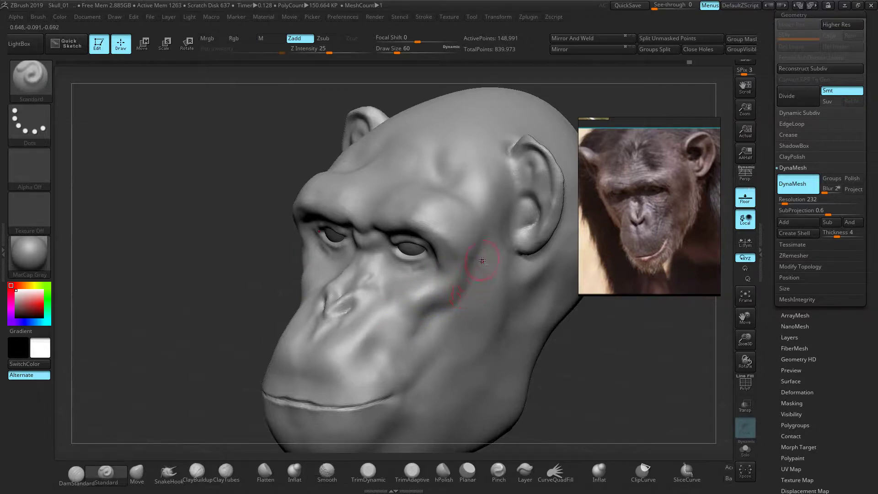
Step: Build up the rear cheek and jaw beside the mouth corner with larger Standard brush strokes
{"action": "left_click_drag", "start_coordinate": [217, 311], "coordinate": [247, 337]}
{"action": "left_click_drag", "start_coordinate": [534, 333], "coordinate": [514, 339]}
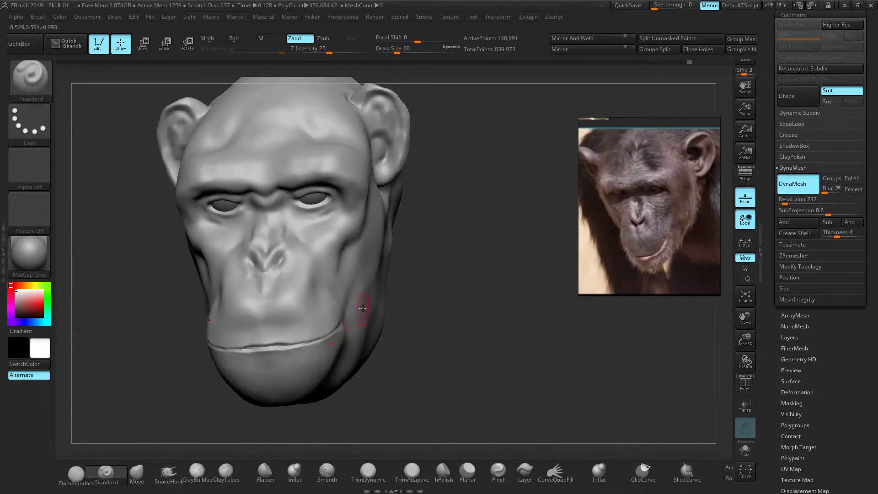
{"action": "left_click_drag", "start_coordinate": [431, 287], "coordinate": [413, 298]}
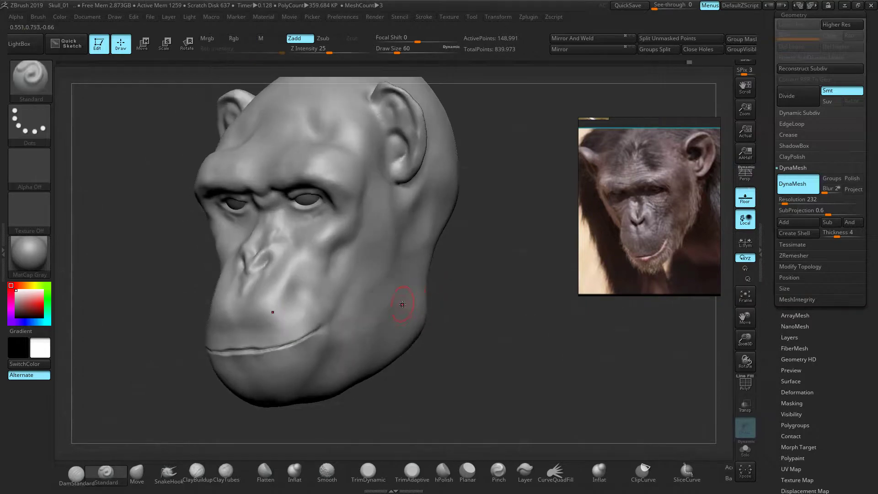
{"action": "left_click_drag", "start_coordinate": [371, 320], "coordinate": [392, 245]}
{"action": "mouse_move", "coordinate": [382, 311]}
{"action": "left_mouse_down"}
{"action": "mouse_move", "coordinate": [401, 269]}
{"action": "mouse_move", "coordinate": [384, 291]}
{"action": "mouse_move", "coordinate": [378, 345]}
{"action": "left_mouse_up"}
{"action": "left_click_drag", "start_coordinate": [465, 288], "coordinate": [503, 274]}
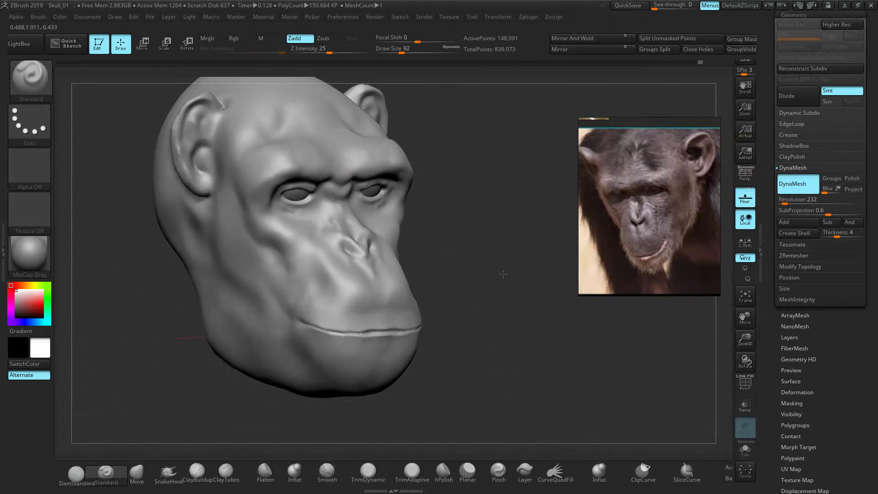
{"action": "left_click_drag", "start_coordinate": [474, 318], "coordinate": [369, 346]}
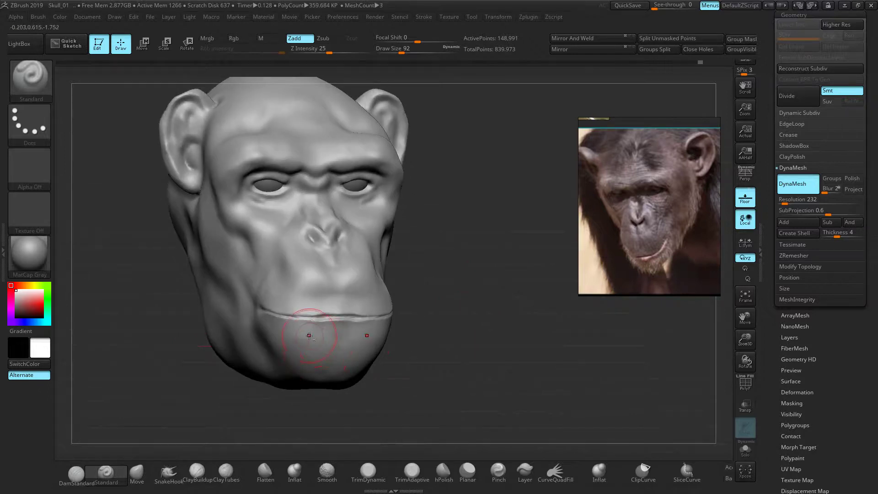
Step: Shape the chin below the lower lip with the Standard brush at draw size 56 and smooth it
{"action": "mouse_move", "coordinate": [314, 350]}
{"action": "left_mouse_down"}
{"action": "mouse_move", "coordinate": [337, 352]}
{"action": "mouse_move", "coordinate": [318, 359]}
{"action": "mouse_move", "coordinate": [276, 334]}
{"action": "left_mouse_up"}
{"action": "key", "text": "ctrl+z"}
{"action": "key", "text": "ctrl+z"}
{"action": "left_click_drag", "start_coordinate": [427, 359], "coordinate": [335, 344]}
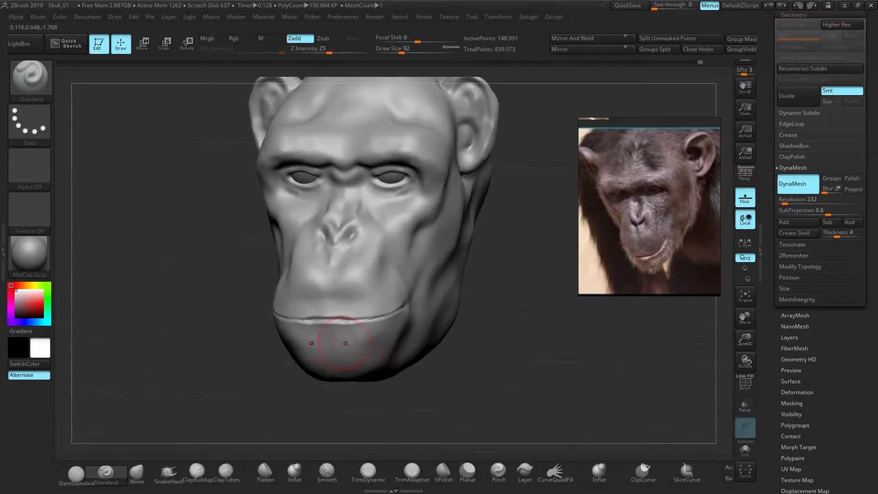
{"action": "key", "text": "bracketleft"}
{"action": "key", "text": "bracketleft"}
{"action": "key", "text": "shift"}
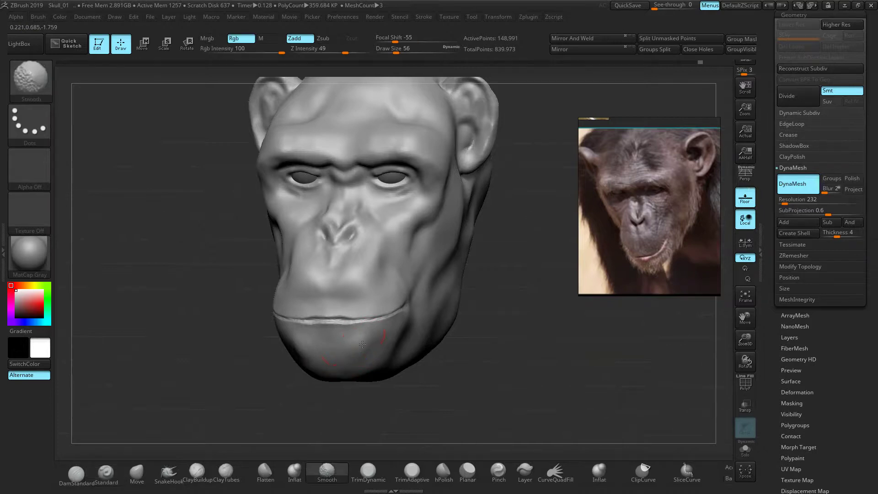
{"action": "mouse_move", "coordinate": [498, 354]}
{"action": "left_mouse_down"}
{"action": "mouse_move", "coordinate": [520, 328]}
{"action": "mouse_move", "coordinate": [484, 300]}
{"action": "mouse_move", "coordinate": [512, 315]}
{"action": "mouse_move", "coordinate": [533, 314]}
{"action": "left_mouse_up"}
{"action": "key", "text": "ctrl"}
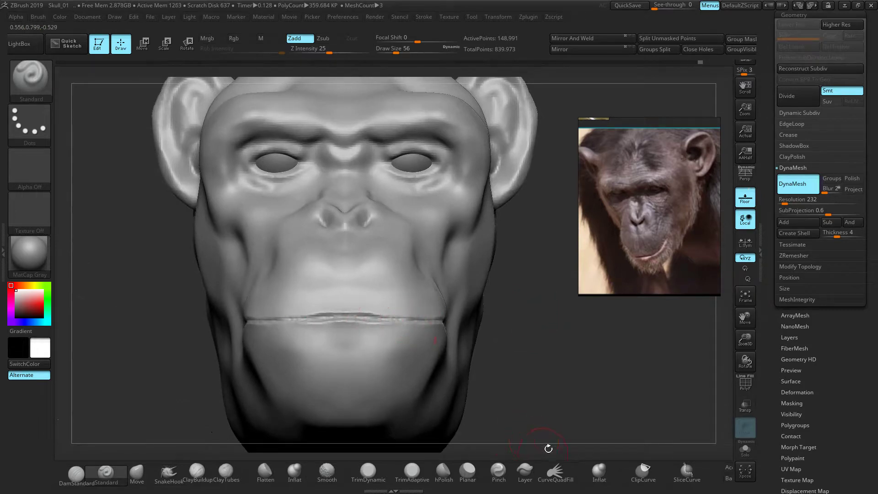
Step: Carve the mouth line deeper from the centre to the corners with the DamStandard brush in Zsub mode at draw size 56
{"action": "left_click", "coordinate": [76, 473]}
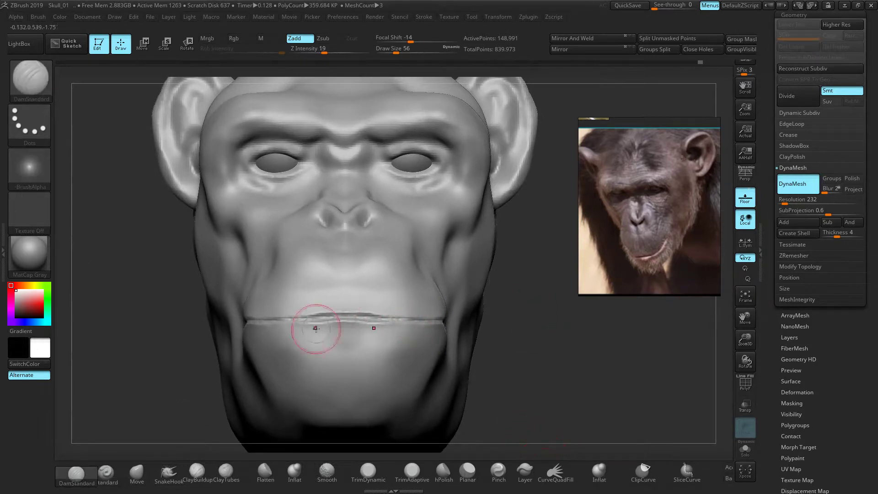
{"action": "left_click_drag", "start_coordinate": [342, 317], "coordinate": [257, 320], "text": "alt"}
{"action": "key", "text": "ctrl+z"}
{"action": "left_click", "coordinate": [334, 39]}
{"action": "mouse_move", "coordinate": [337, 316]}
{"action": "left_mouse_down"}
{"action": "mouse_move", "coordinate": [400, 318]}
{"action": "mouse_move", "coordinate": [434, 334]}
{"action": "mouse_move", "coordinate": [428, 338]}
{"action": "left_mouse_up"}
{"action": "left_click_drag", "start_coordinate": [355, 318], "coordinate": [223, 320]}
{"action": "key", "text": "space"}
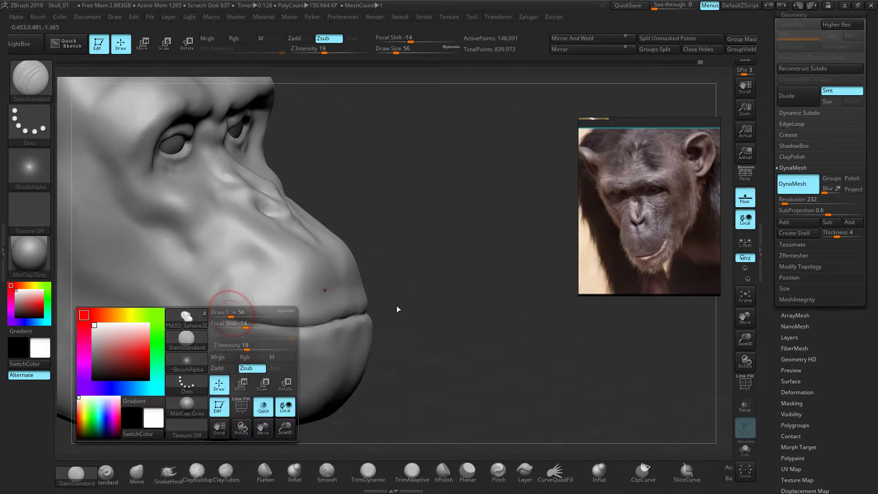
{"action": "key", "text": "super"}
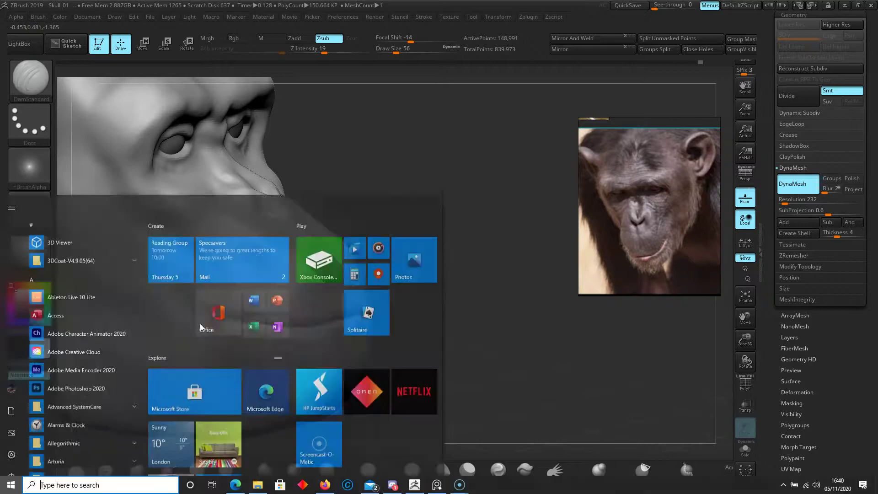
{"action": "left_click", "coordinate": [501, 205]}
{"action": "left_click_drag", "start_coordinate": [235, 310], "coordinate": [298, 320]}
{"action": "mouse_move", "coordinate": [352, 311]}
{"action": "left_mouse_down"}
{"action": "mouse_move", "coordinate": [326, 323]}
{"action": "mouse_move", "coordinate": [237, 319]}
{"action": "left_mouse_up"}
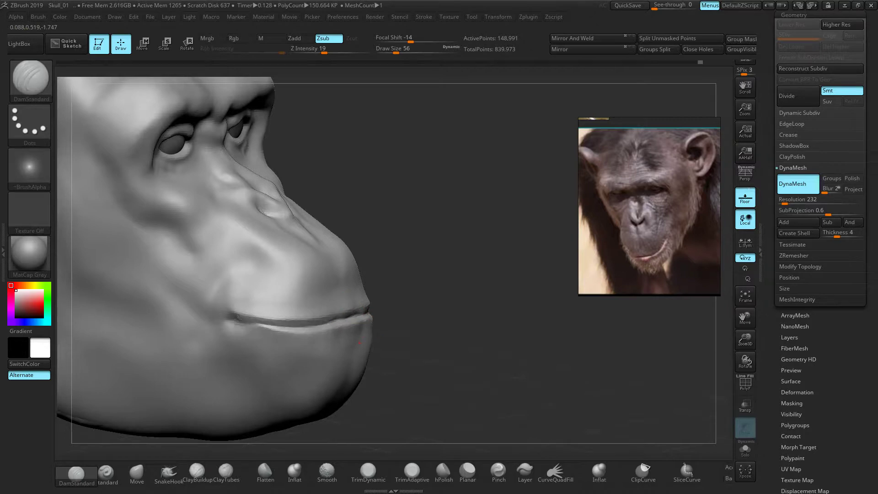
Step: Carve the eyelid edges and the creases under the eyes with the DamStandard brush at draw size 24
{"action": "left_click_drag", "start_coordinate": [473, 296], "coordinate": [556, 313]}
{"action": "mouse_move", "coordinate": [547, 324]}
{"action": "right_mouse_down", "text": "ctrl"}
{"action": "mouse_move", "coordinate": [513, 317]}
{"action": "mouse_move", "coordinate": [543, 314]}
{"action": "right_mouse_up", "text": "ctrl"}
{"action": "mouse_move", "coordinate": [543, 315]}
{"action": "right_mouse_down", "text": "alt"}
{"action": "mouse_move", "coordinate": [508, 428]}
{"action": "mouse_move", "coordinate": [496, 304]}
{"action": "right_mouse_up", "text": "alt"}
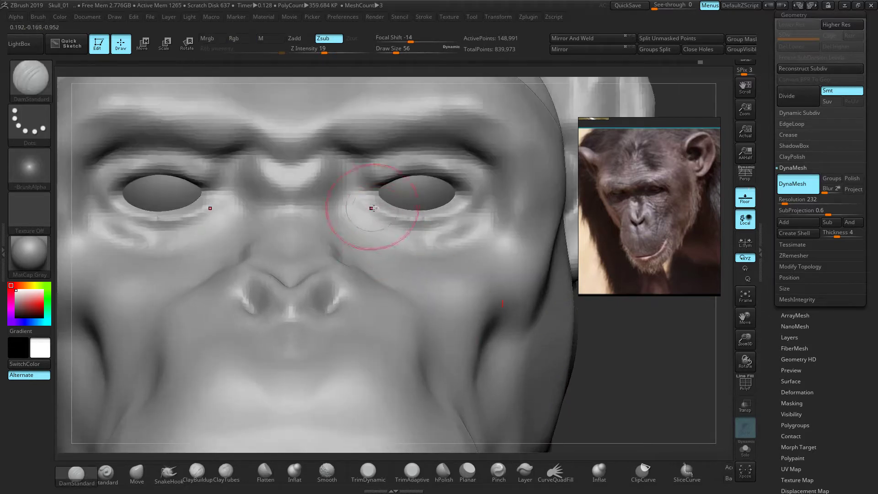
{"action": "left_click_drag", "start_coordinate": [393, 216], "coordinate": [405, 218]}
{"action": "key", "text": "ctrl+z"}
{"action": "key", "text": "bracketleft"}
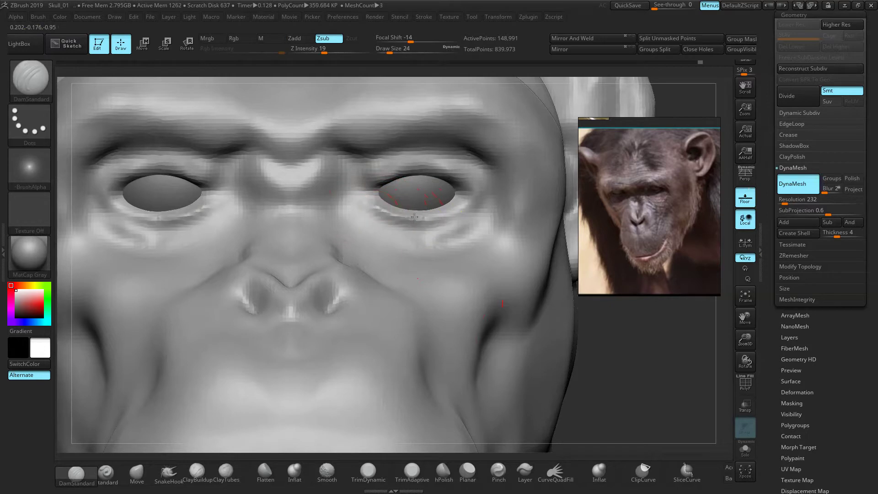
{"action": "mouse_move", "coordinate": [463, 184]}
{"action": "left_mouse_down"}
{"action": "mouse_move", "coordinate": [425, 173]}
{"action": "mouse_move", "coordinate": [378, 183]}
{"action": "mouse_move", "coordinate": [425, 172]}
{"action": "mouse_move", "coordinate": [457, 183]}
{"action": "mouse_move", "coordinate": [463, 203]}
{"action": "mouse_move", "coordinate": [400, 212]}
{"action": "mouse_move", "coordinate": [402, 239]}
{"action": "mouse_move", "coordinate": [358, 212]}
{"action": "mouse_move", "coordinate": [470, 222]}
{"action": "left_mouse_up"}
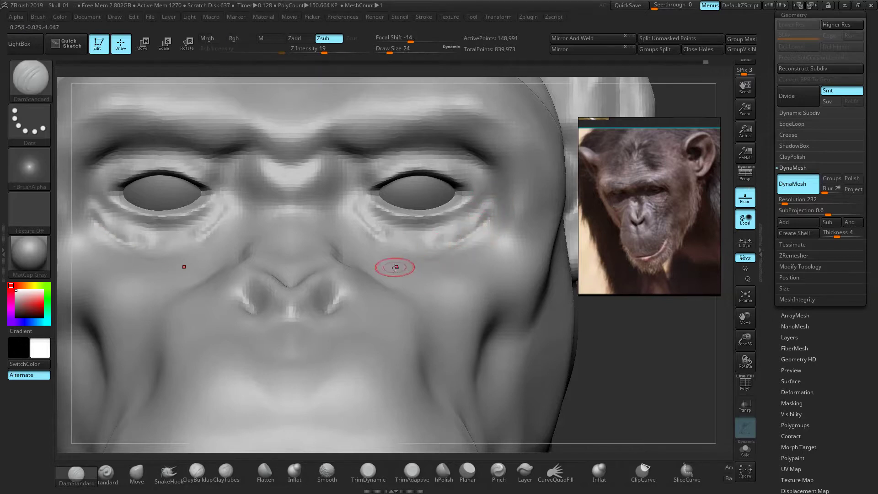
Step: Define the creases around the nostrils and beside the nose with the DamStandard brush and soften them with Smooth
{"action": "left_click_drag", "start_coordinate": [573, 356], "coordinate": [582, 398]}
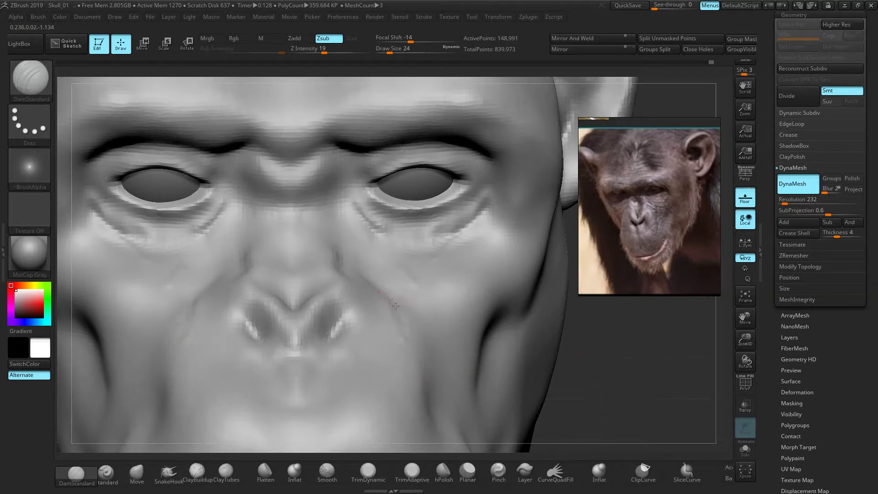
{"action": "mouse_move", "coordinate": [585, 388]}
{"action": "left_mouse_down"}
{"action": "mouse_move", "coordinate": [526, 366]}
{"action": "mouse_move", "coordinate": [462, 321]}
{"action": "left_mouse_up"}
{"action": "mouse_move", "coordinate": [392, 229]}
{"action": "left_mouse_down"}
{"action": "mouse_move", "coordinate": [360, 287]}
{"action": "mouse_move", "coordinate": [396, 200]}
{"action": "left_mouse_up"}
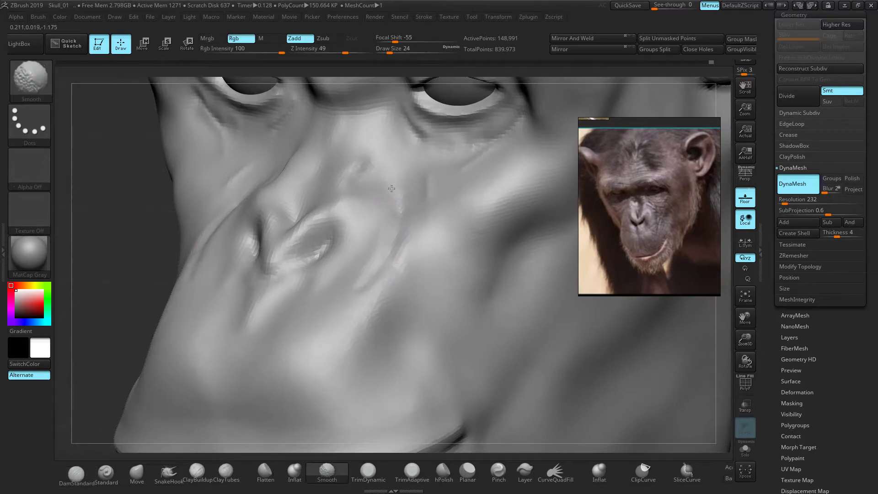
{"action": "mouse_move", "coordinate": [307, 185]}
{"action": "left_mouse_down", "text": "alt"}
{"action": "mouse_move", "coordinate": [340, 121]}
{"action": "mouse_move", "coordinate": [315, 179]}
{"action": "left_mouse_up", "text": "alt"}
{"action": "mouse_move", "coordinate": [302, 259]}
{"action": "left_mouse_down", "text": "alt"}
{"action": "mouse_move", "coordinate": [313, 251]}
{"action": "mouse_move", "coordinate": [296, 267]}
{"action": "left_mouse_up", "text": "alt"}
{"action": "mouse_move", "coordinate": [296, 268]}
{"action": "right_mouse_down"}
{"action": "mouse_move", "coordinate": [348, 270]}
{"action": "mouse_move", "coordinate": [351, 349]}
{"action": "right_mouse_up"}
{"action": "left_click_drag", "start_coordinate": [207, 333], "coordinate": [225, 310], "text": "shift"}
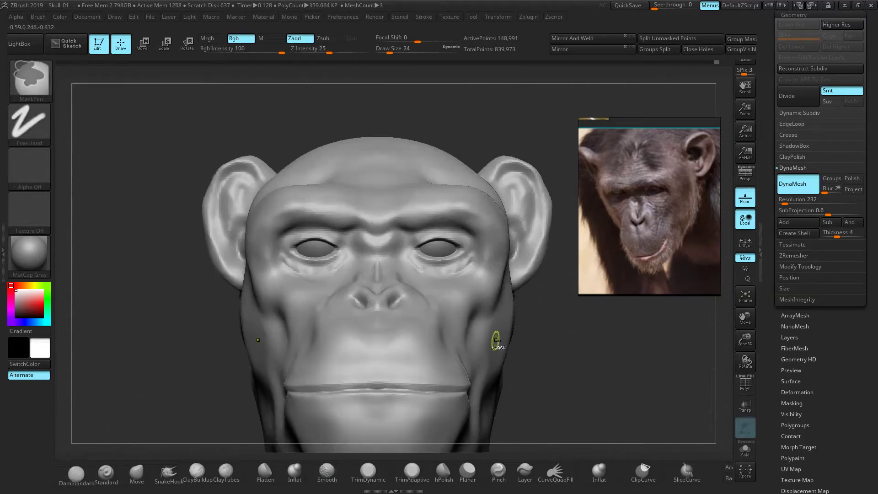
Step: Carve the inner folds of the ears and their junction with the head using DamStandard at draw size 24
{"action": "right_click_drag", "start_coordinate": [549, 310], "coordinate": [517, 342], "text": "alt"}
{"action": "mouse_move", "coordinate": [478, 197]}
{"action": "left_mouse_down"}
{"action": "mouse_move", "coordinate": [493, 208]}
{"action": "mouse_move", "coordinate": [464, 211]}
{"action": "left_mouse_up"}
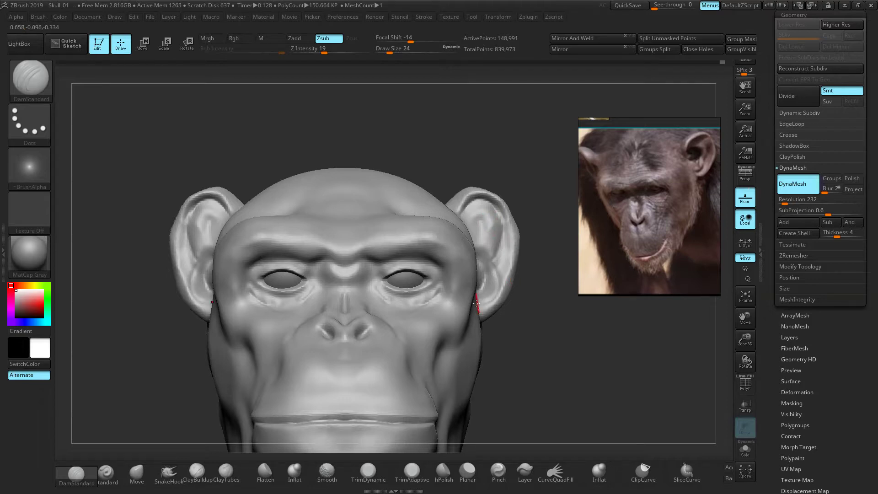
{"action": "left_click_drag", "start_coordinate": [493, 271], "coordinate": [501, 229]}
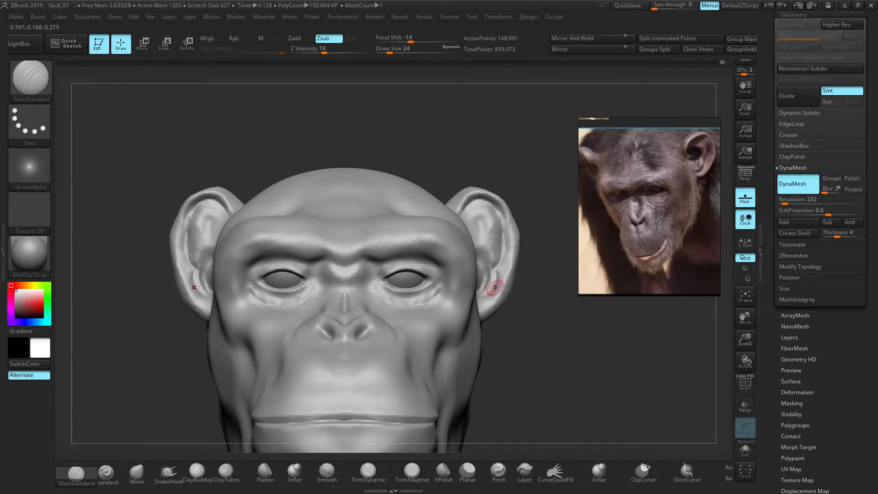
Step: Try to rework the ridge on the nose bridge between the eyes with DamStandard and Smooth
{"action": "mouse_move", "coordinate": [529, 324]}
{"action": "left_mouse_down"}
{"action": "mouse_move", "coordinate": [533, 334]}
{"action": "mouse_move", "coordinate": [523, 276]}
{"action": "left_mouse_up"}
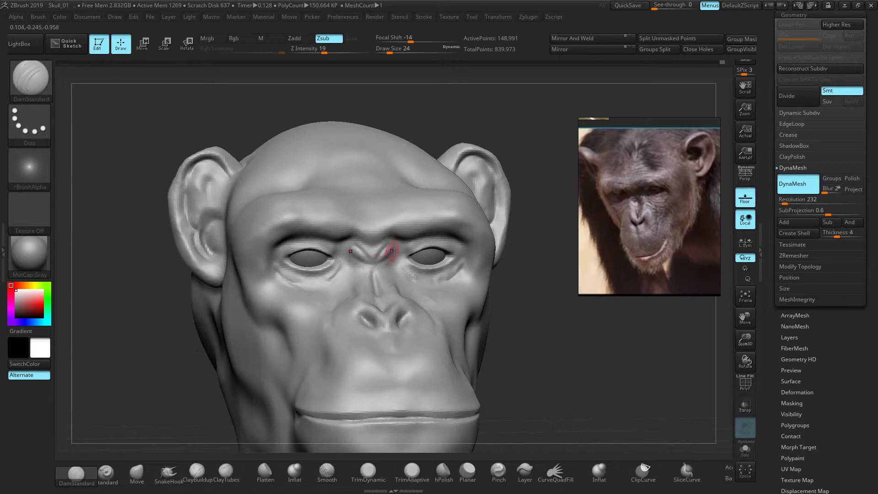
{"action": "key", "text": "shift"}
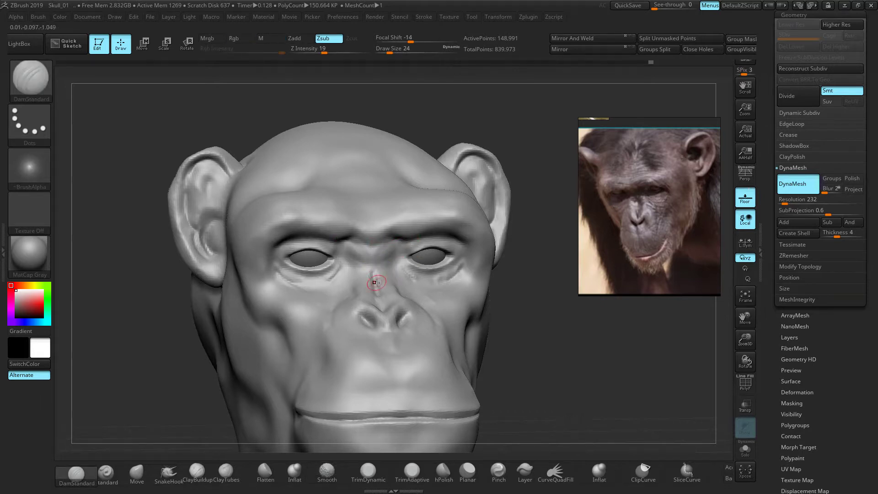
{"action": "key", "text": "ctrl+z"}
{"action": "key", "text": "ctrl+z"}
Step: Compare the whole head in three-quarter view with the front-facing chimpanzee reference photo
{"action": "mouse_move", "coordinate": [597, 325]}
{"action": "left_mouse_down"}
{"action": "mouse_move", "coordinate": [563, 337]}
{"action": "mouse_move", "coordinate": [530, 279]}
{"action": "left_mouse_up"}
{"action": "mouse_move", "coordinate": [533, 246]}
{"action": "left_mouse_down"}
{"action": "mouse_move", "coordinate": [481, 266]}
{"action": "mouse_move", "coordinate": [539, 237]}
{"action": "left_mouse_up"}
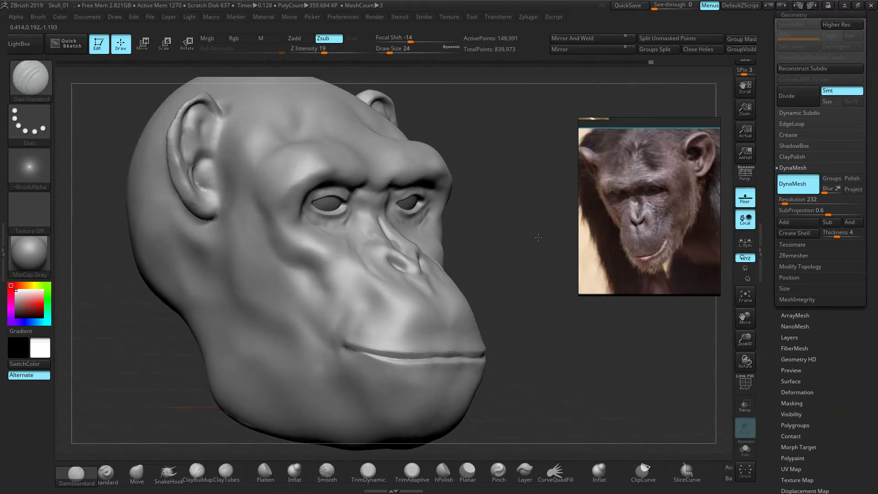
{"action": "mouse_move", "coordinate": [508, 292]}
{"action": "right_mouse_down", "text": "ctrl"}
{"action": "mouse_move", "coordinate": [496, 282]}
{"action": "mouse_move", "coordinate": [514, 267]}
{"action": "right_mouse_up", "text": "ctrl"}
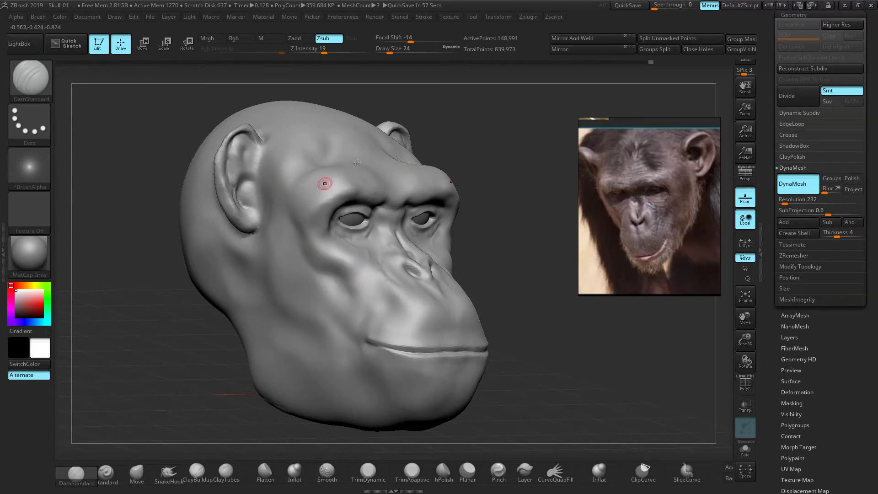
{"action": "left_click_drag", "start_coordinate": [494, 265], "coordinate": [527, 274]}
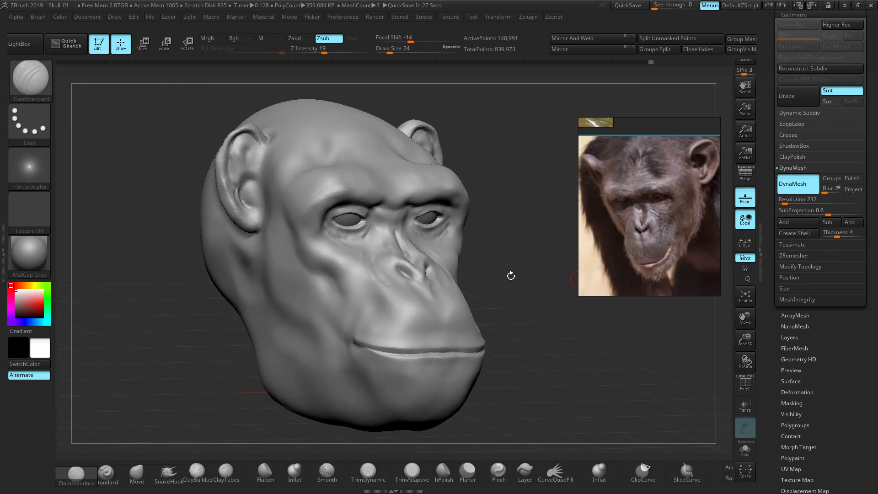
{"action": "middle_click_drag", "start_coordinate": [643, 143], "coordinate": [641, 115]}
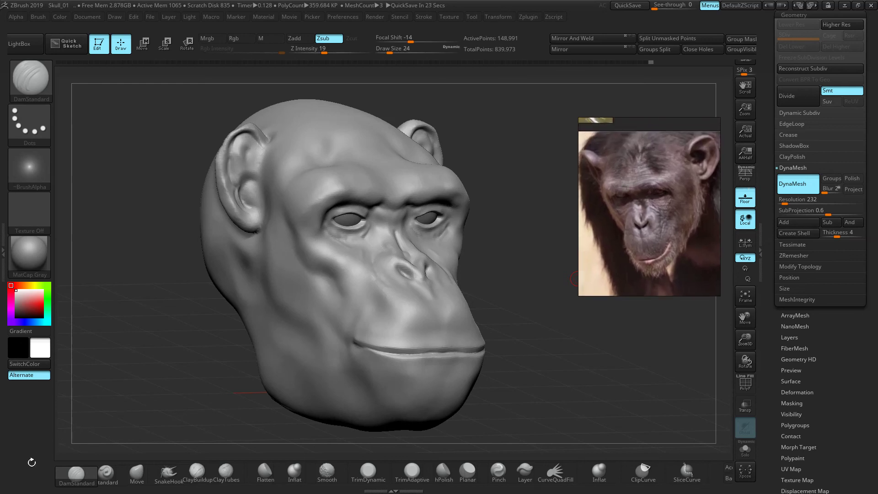